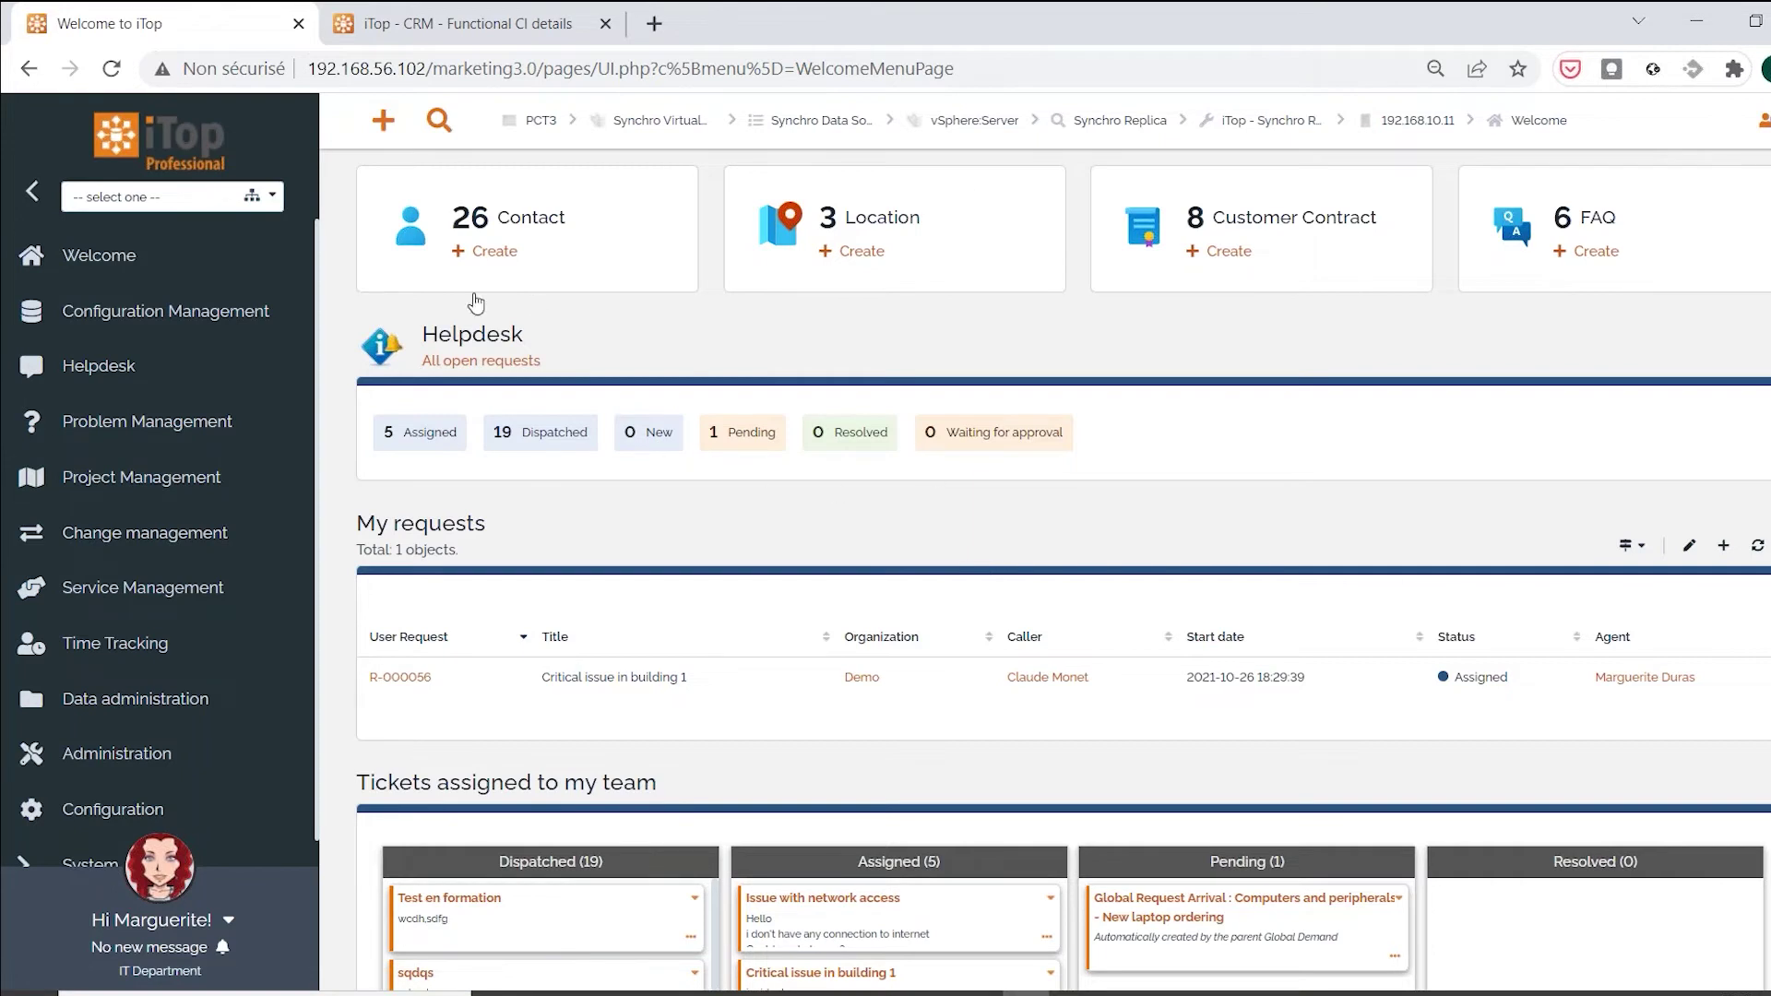
# Close the 'iTop - CRM - Functional CI details' tab to reveal the user portal home page
pyautogui.click(605, 23)
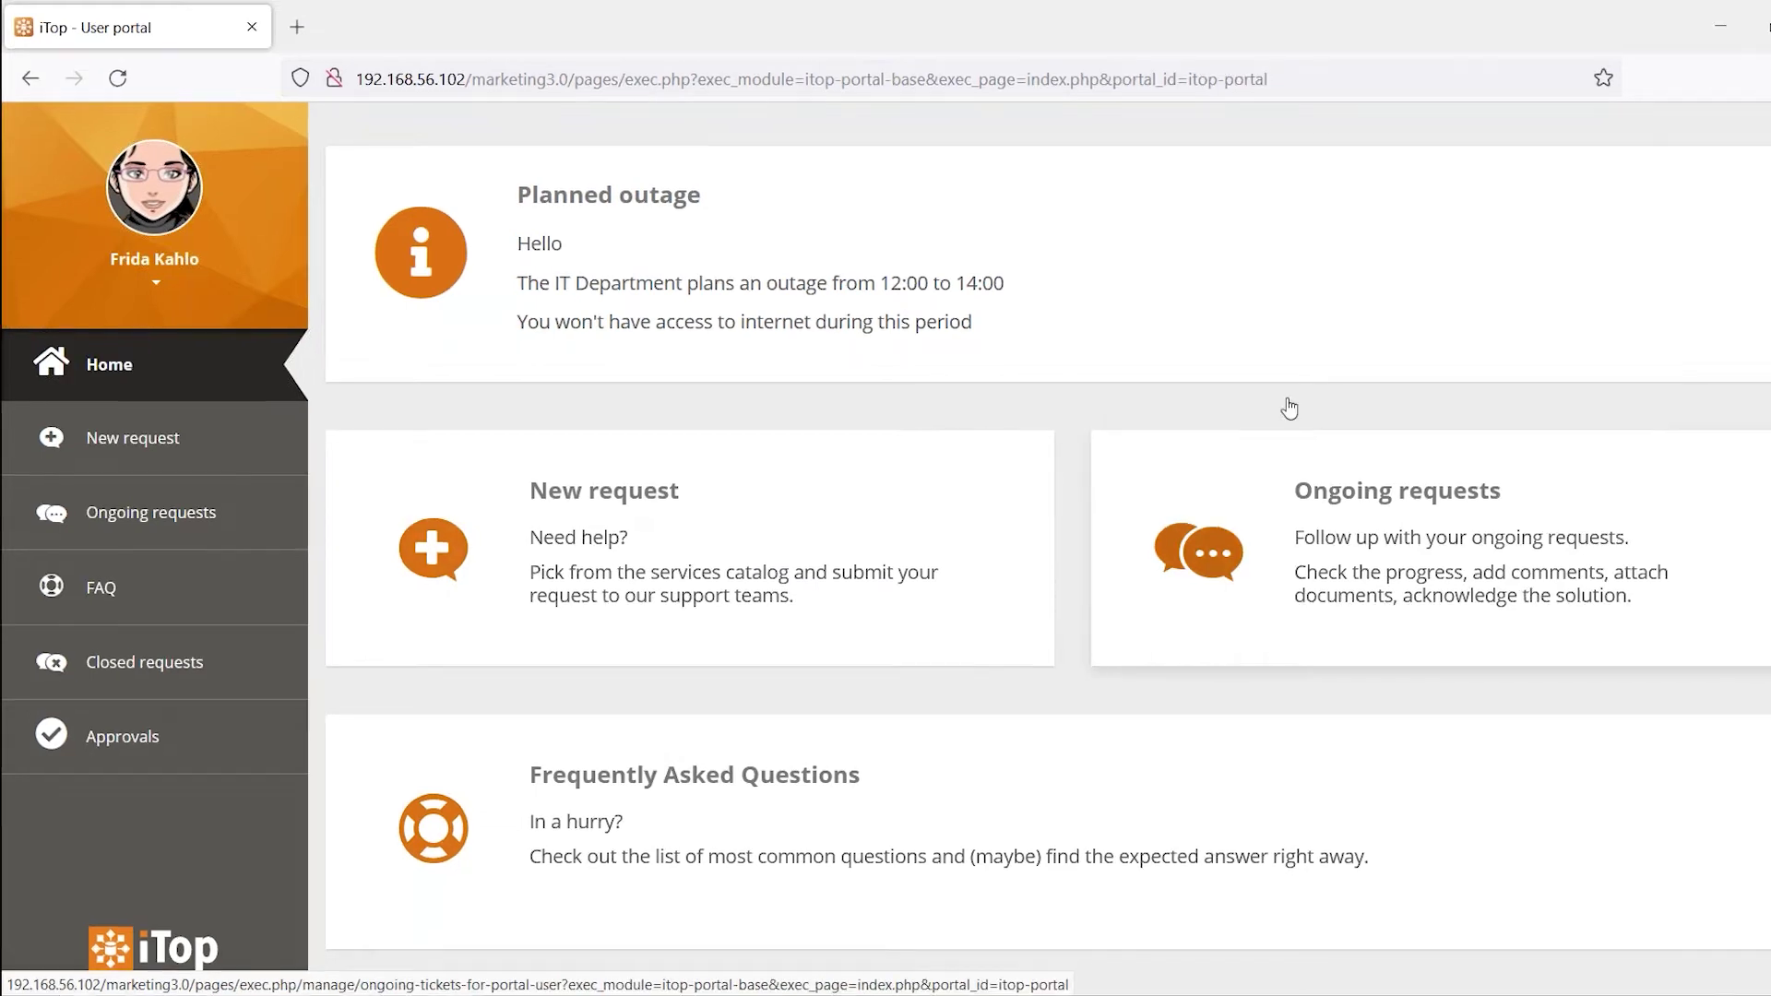
# Start a new portal request for Computers and peripherals > Troubleshooting
pyautogui.click(626, 538)
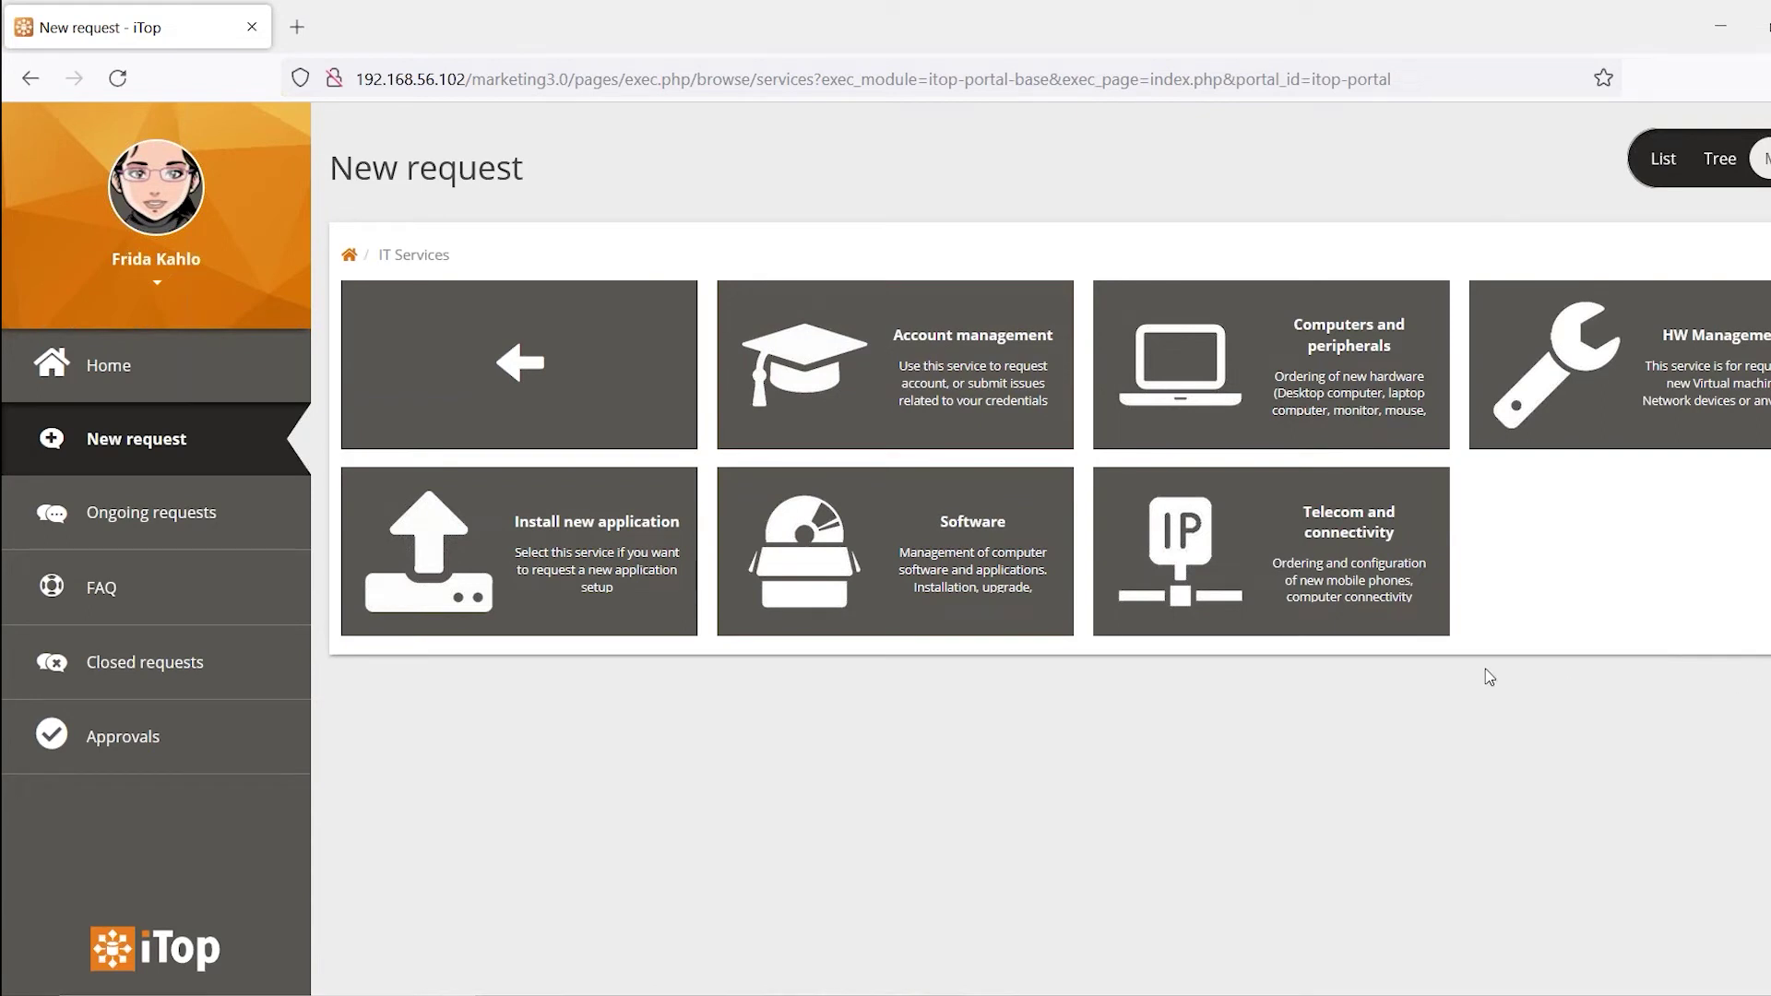
pyautogui.click(1273, 360)
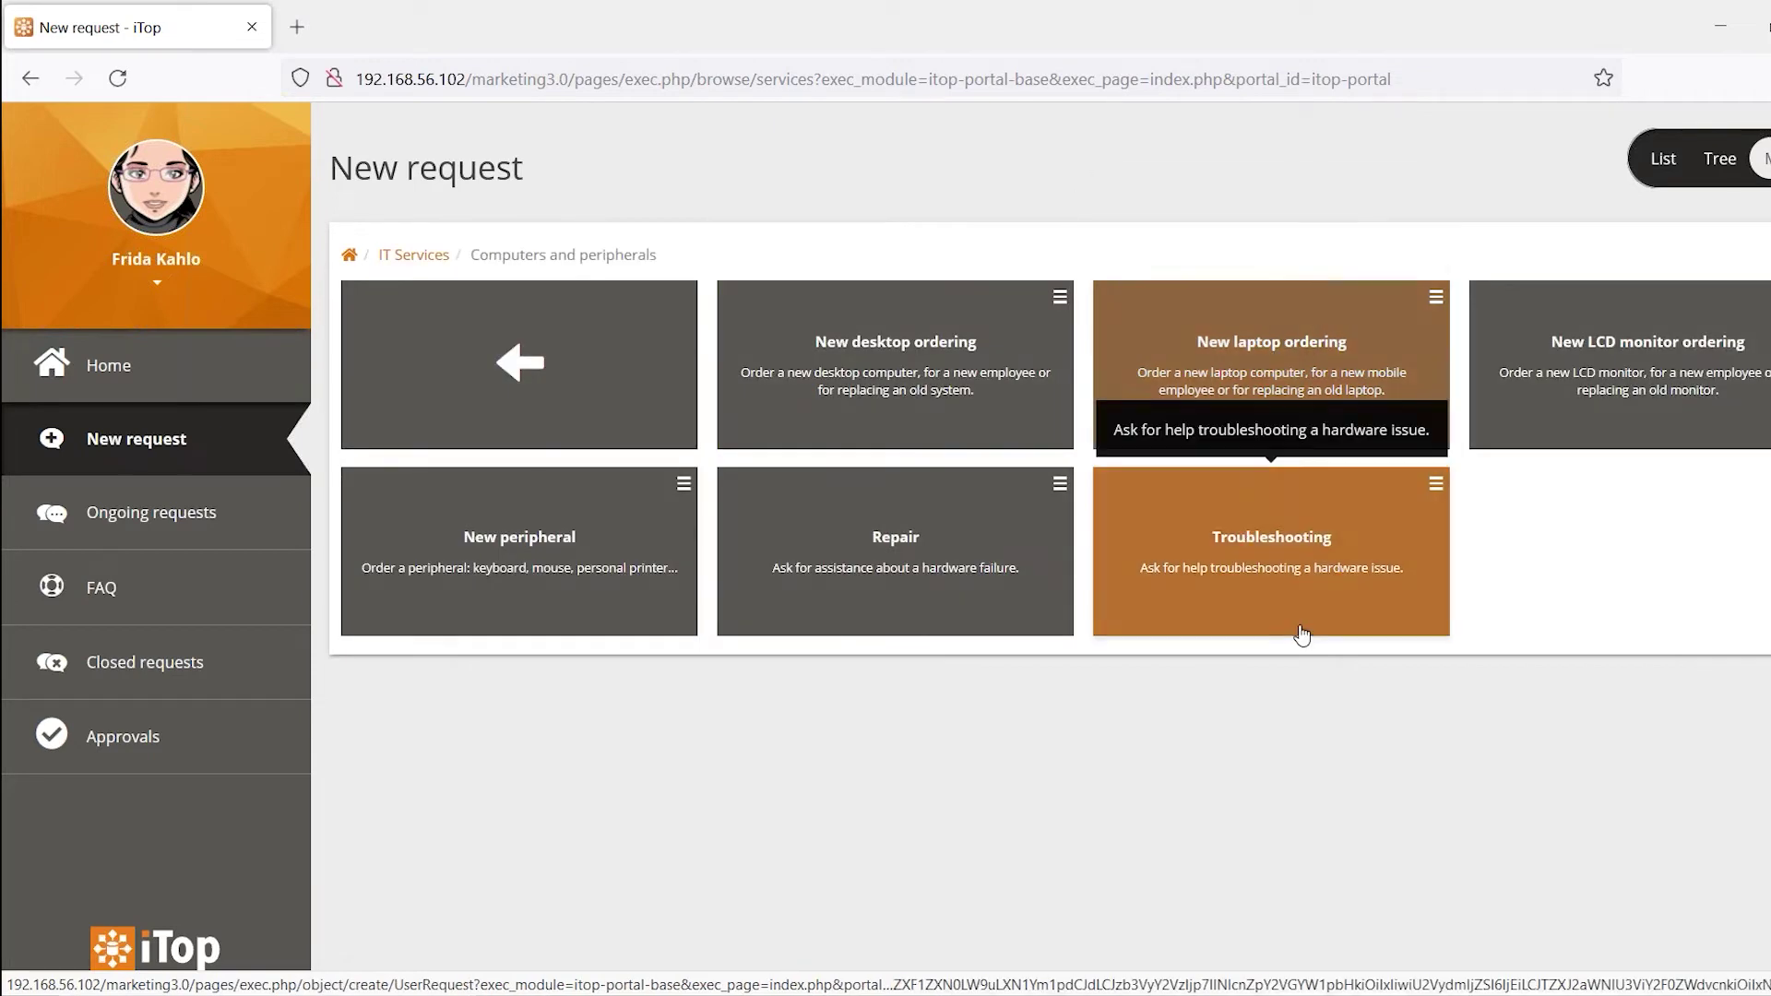
pyautogui.click(1260, 548)
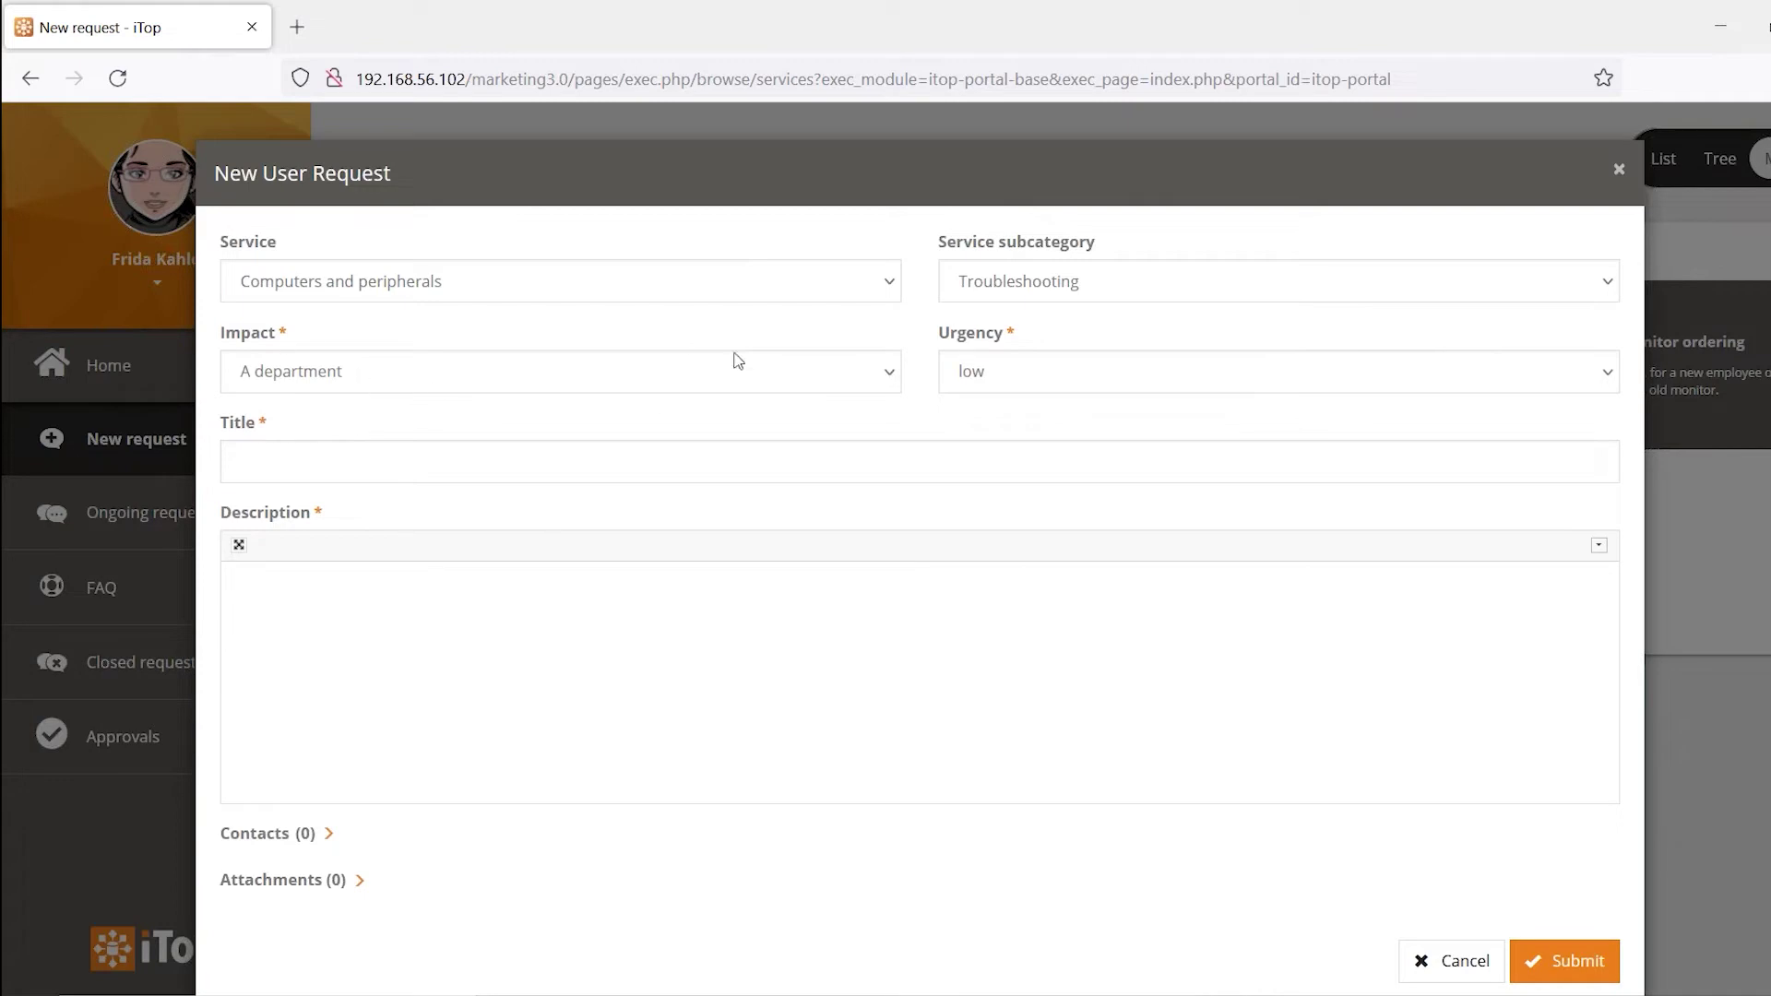
# Enter the title 'test' and the description 'hi guys, i have an issue'
pyautogui.click(569, 472)
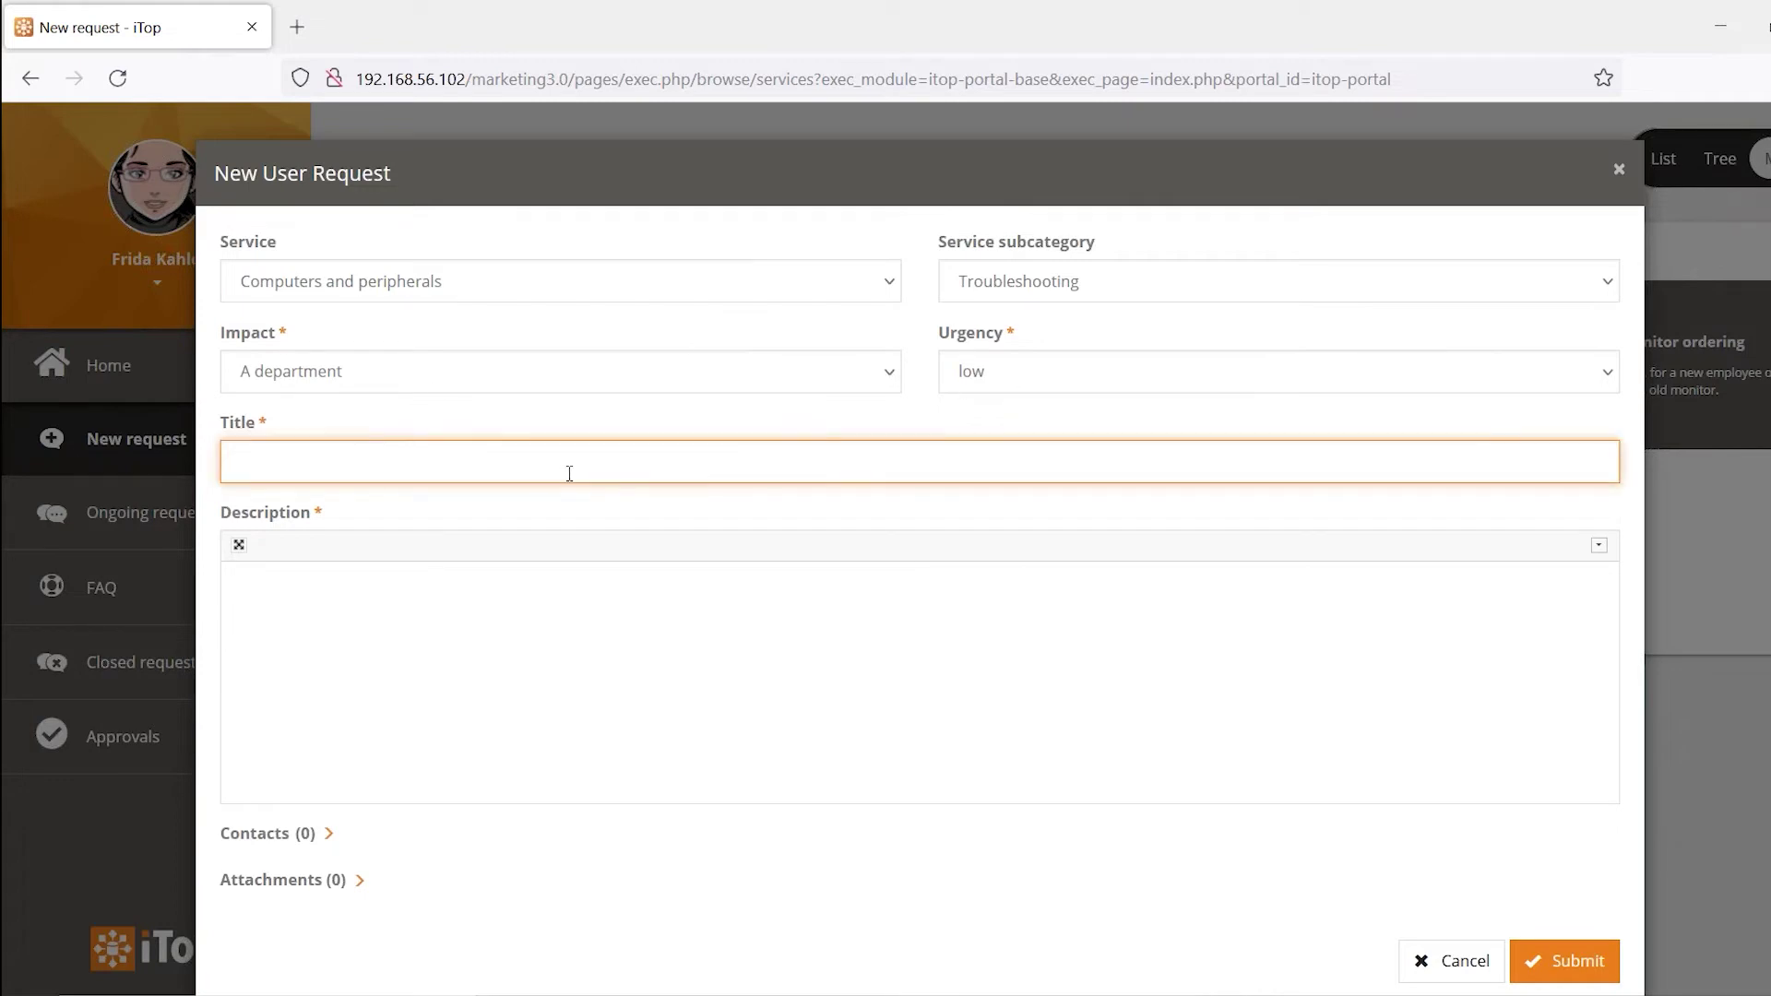
pyautogui.write('test')
pyautogui.click(510, 629)
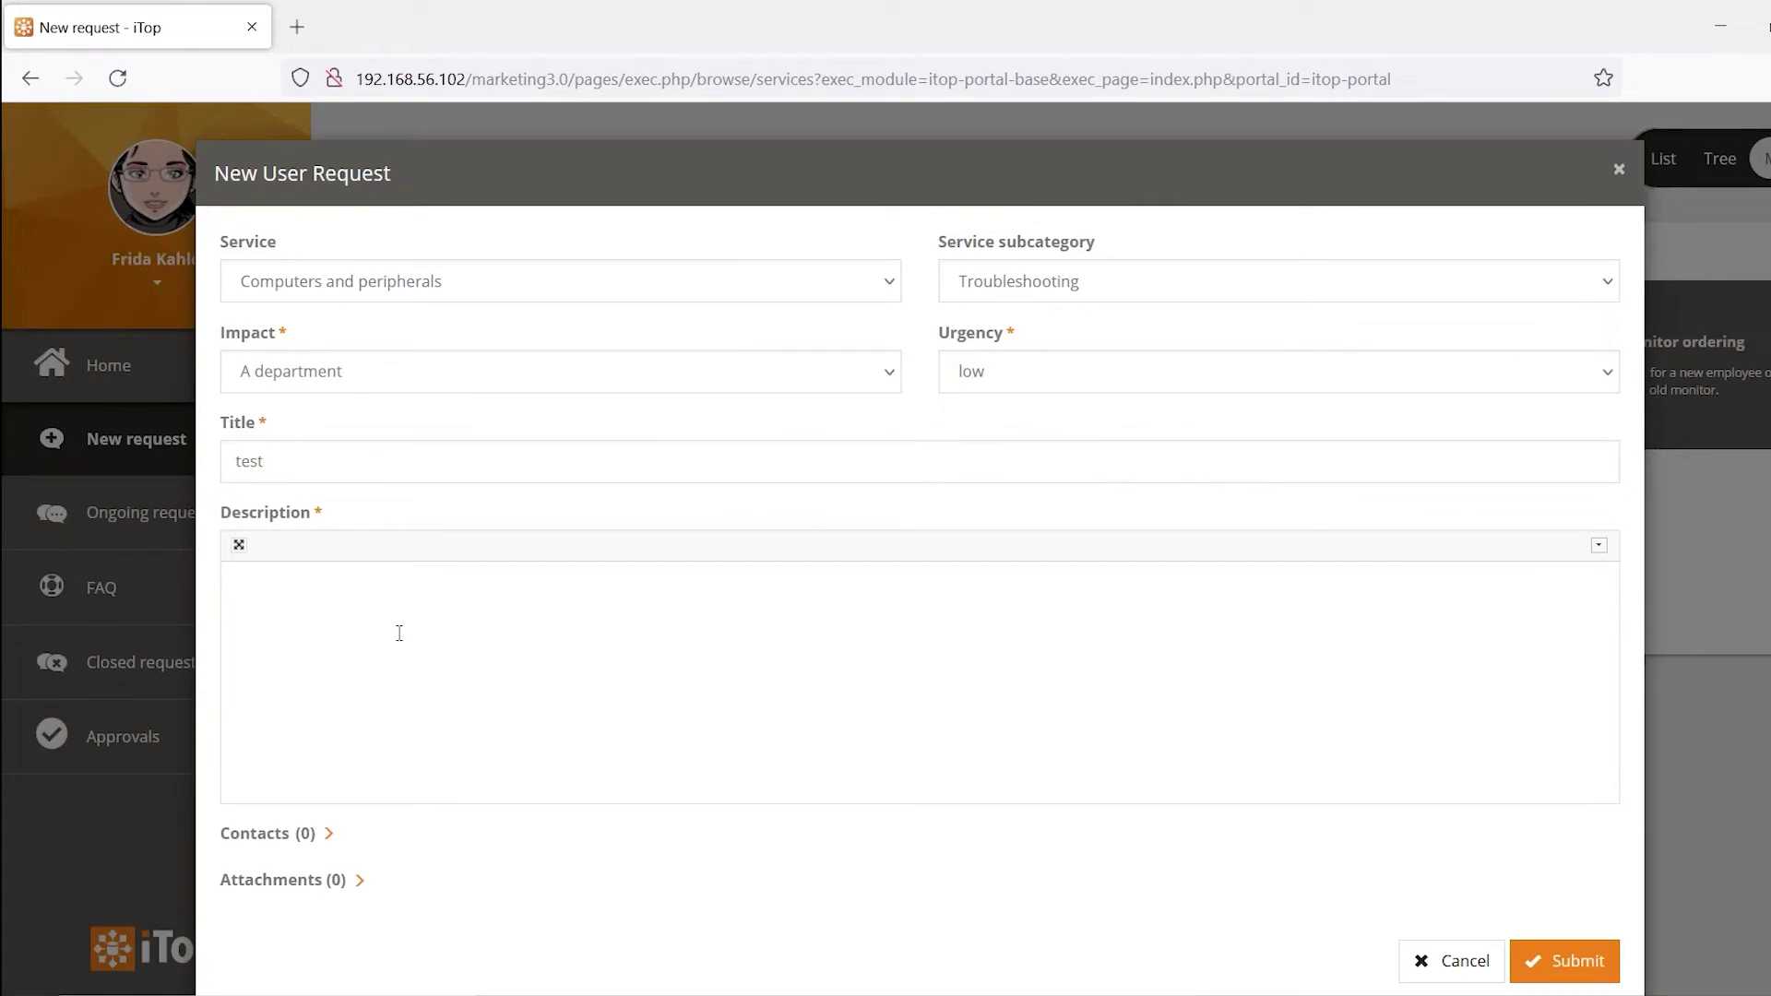
pyautogui.click(1598, 545)
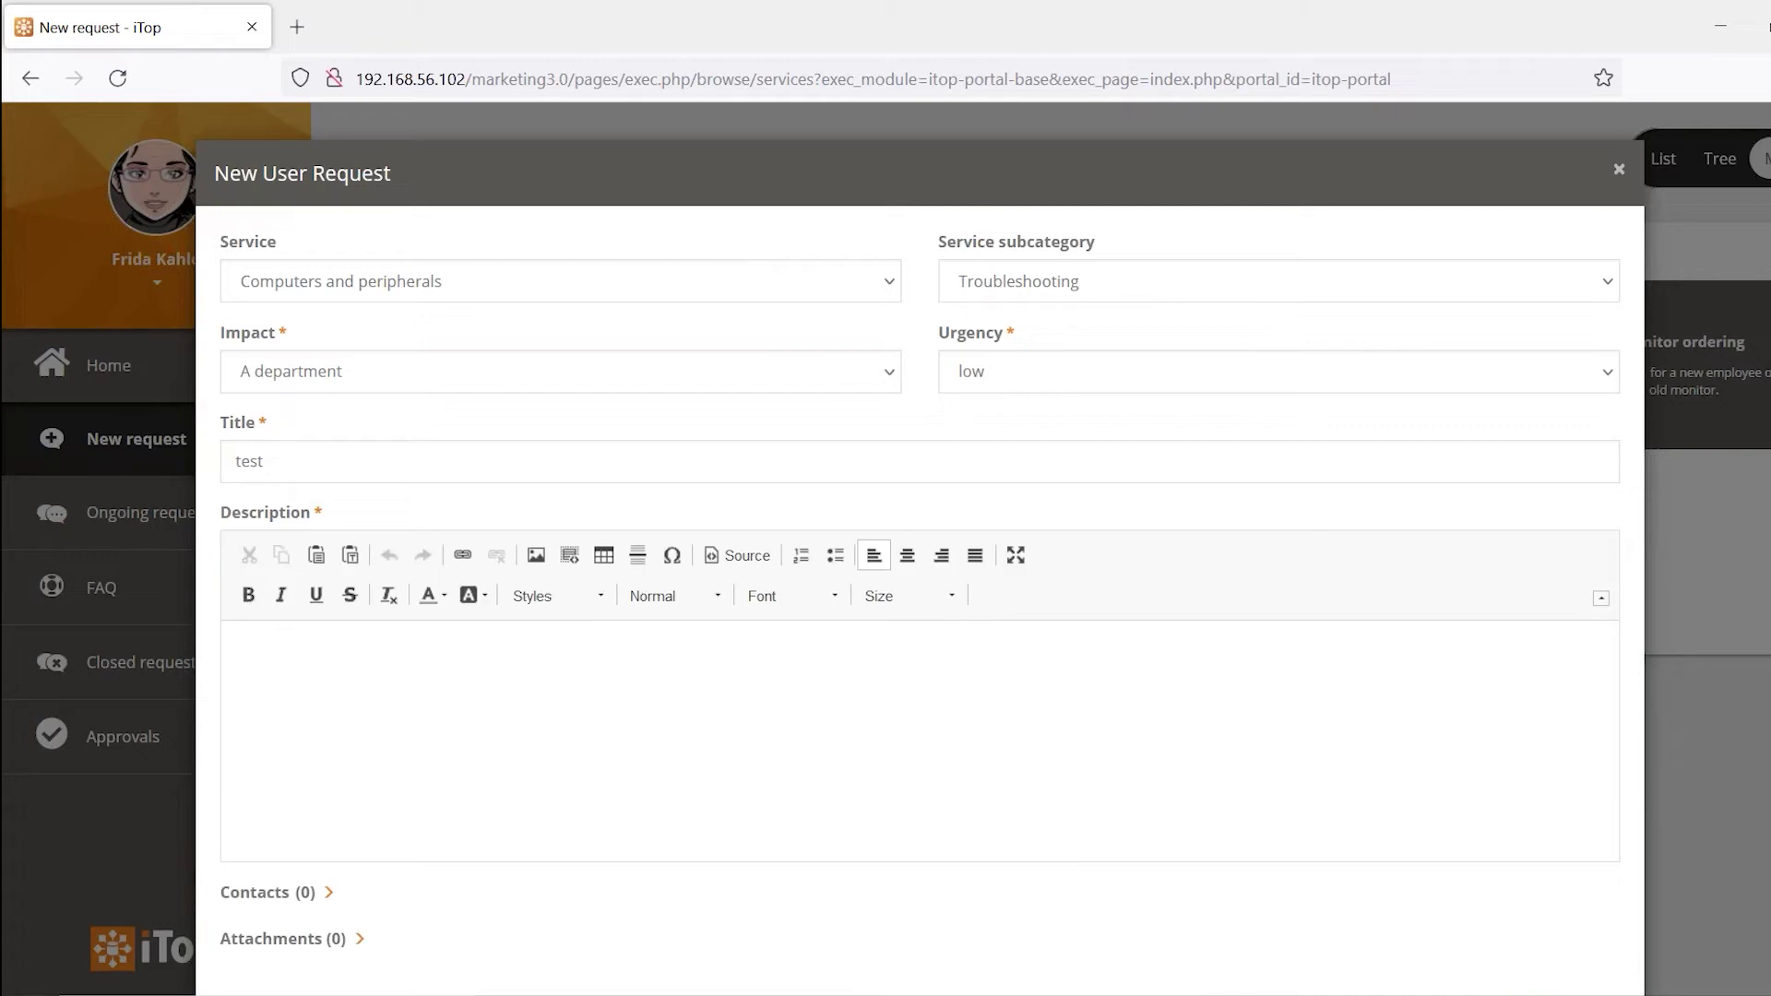
pyautogui.click(1602, 598)
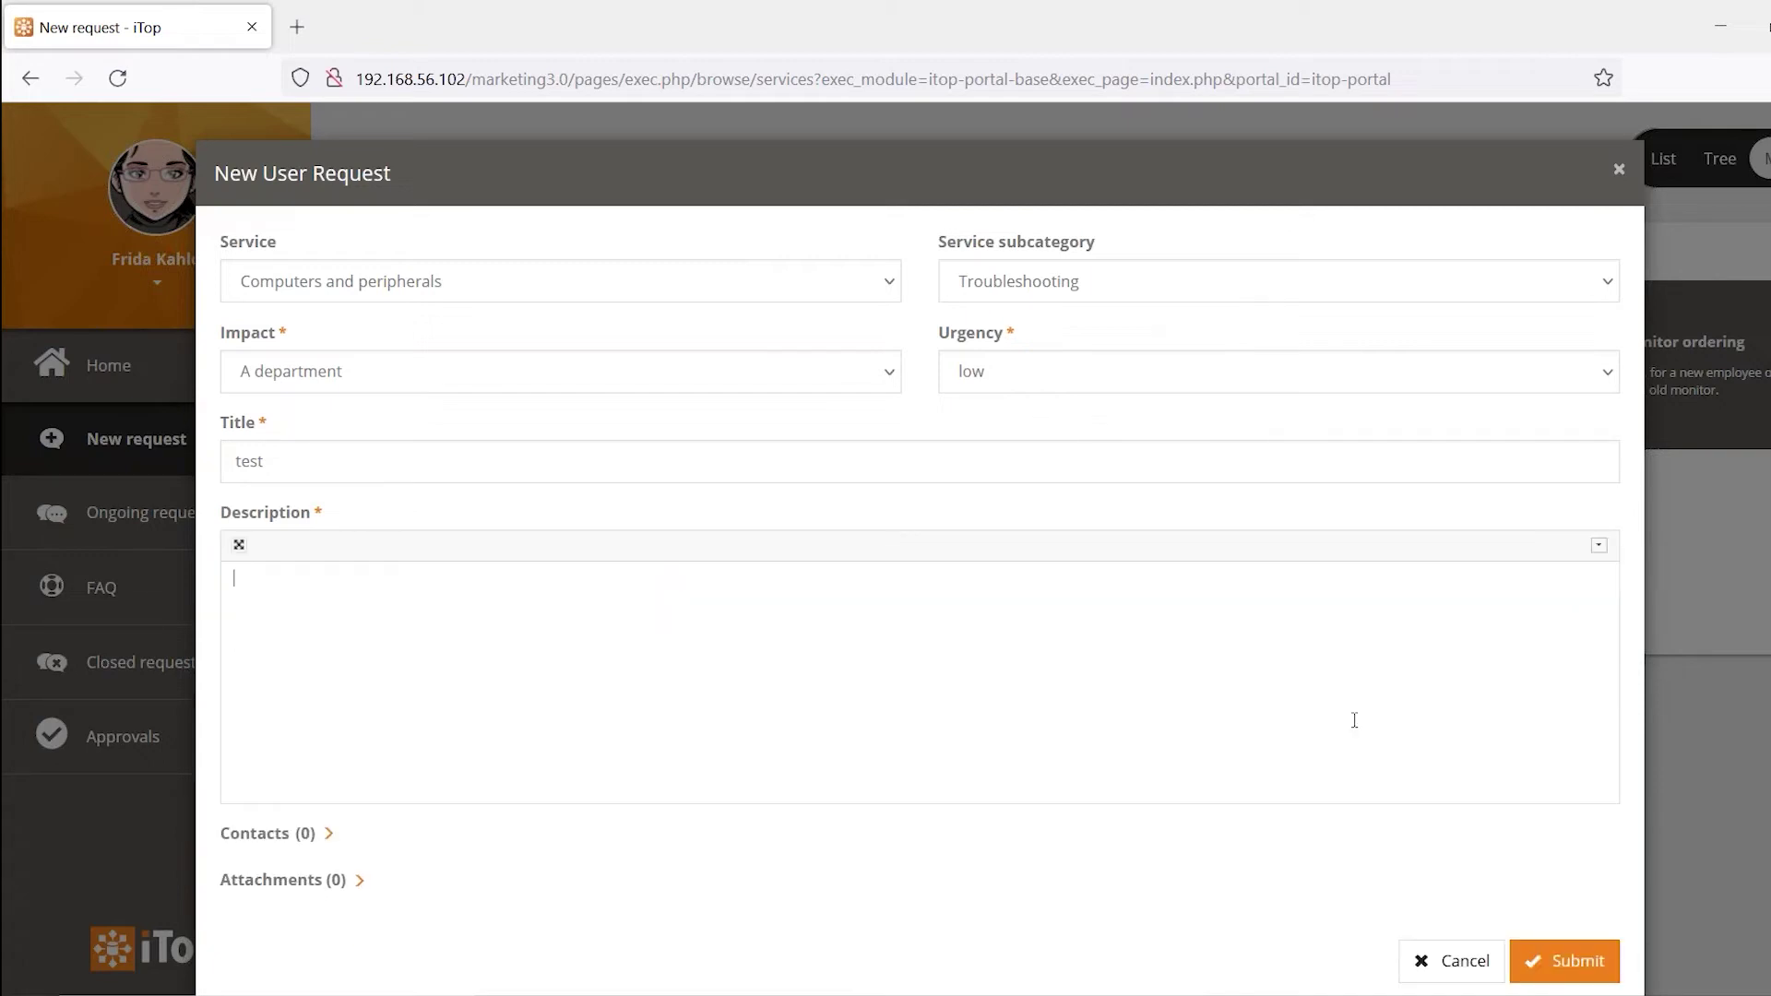
pyautogui.write('guys  ')
pyautogui.write('i have')
pyautogui.write(' an issue')
# Snip the taskbar icons and paste the screenshot into the description
pyautogui.click(1144, 703)
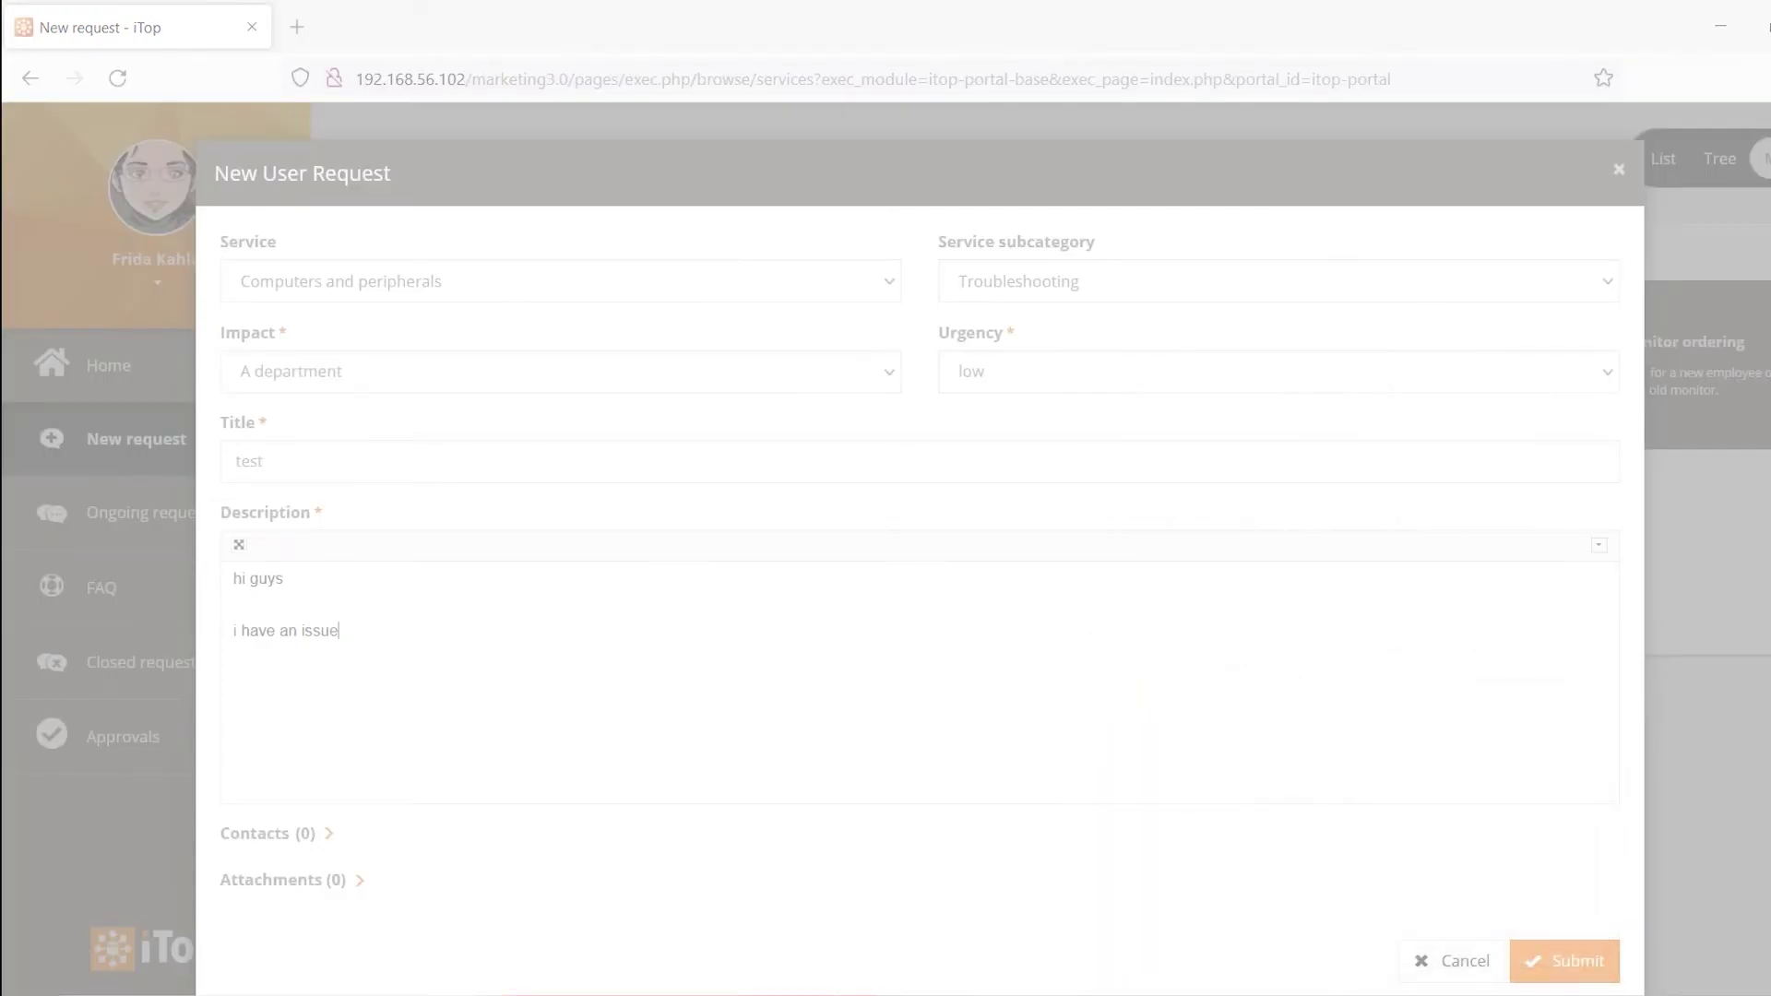
pyautogui.moveTo(505, 995); pyautogui.dragTo(878, 995)
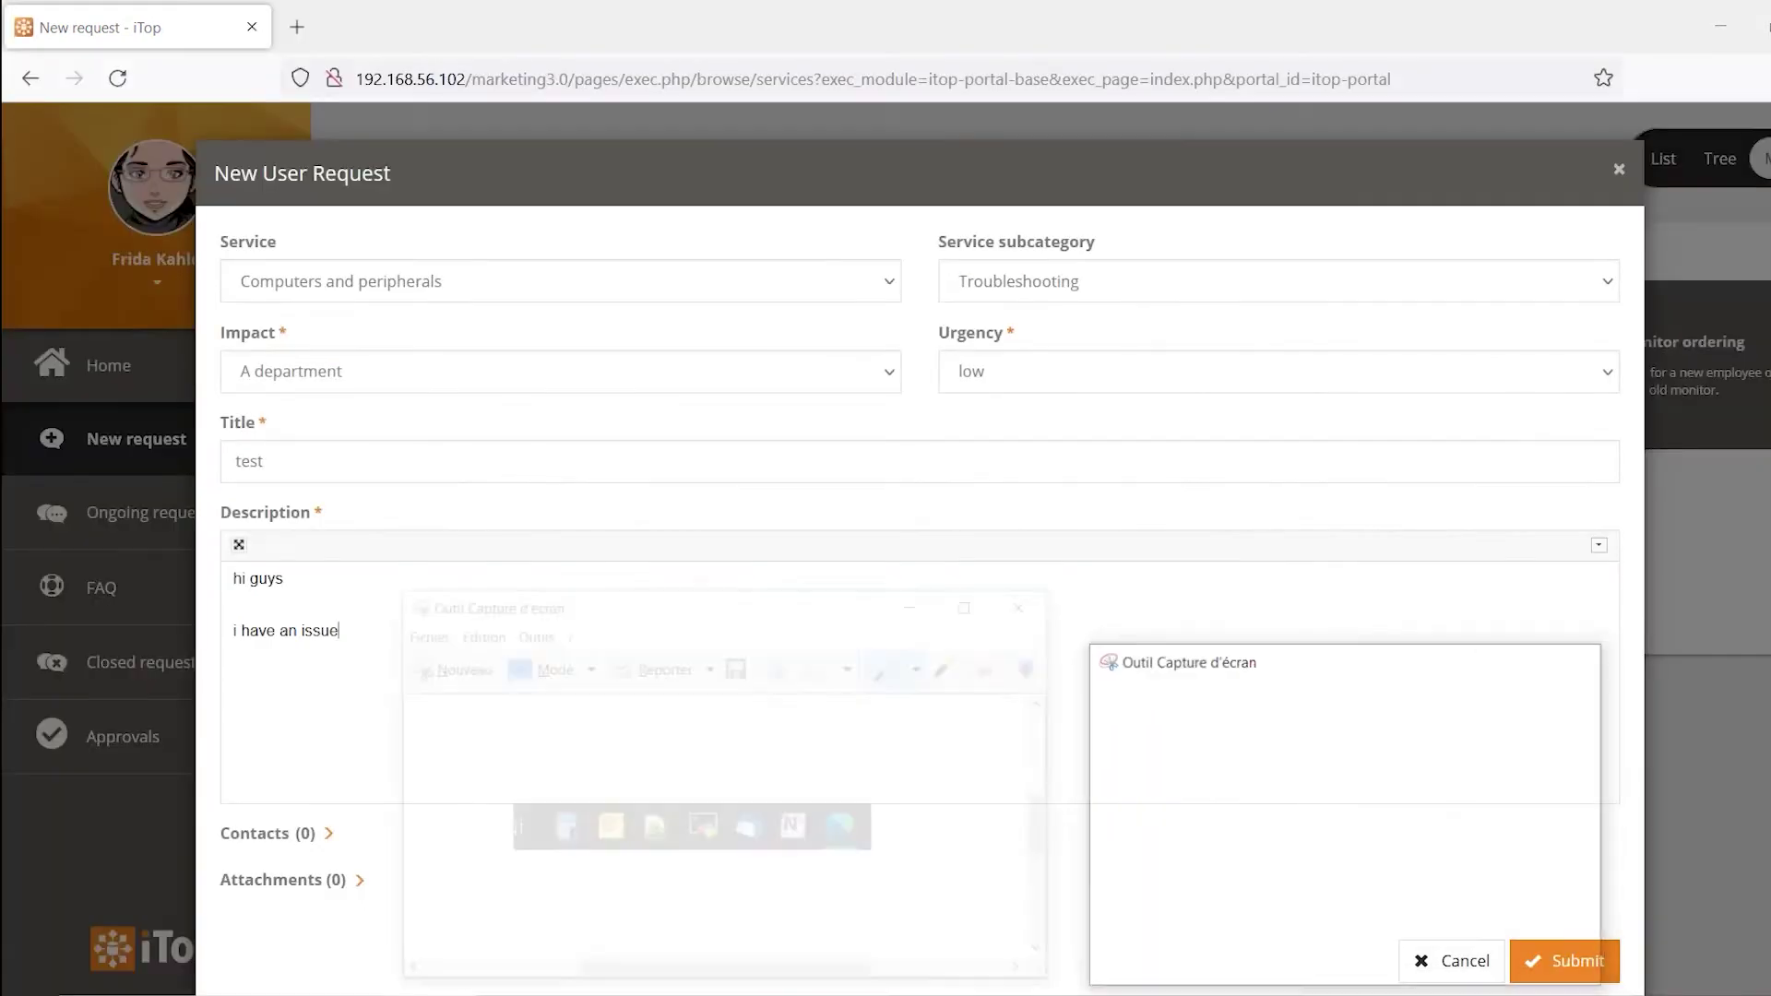
pyautogui.click(262, 660)
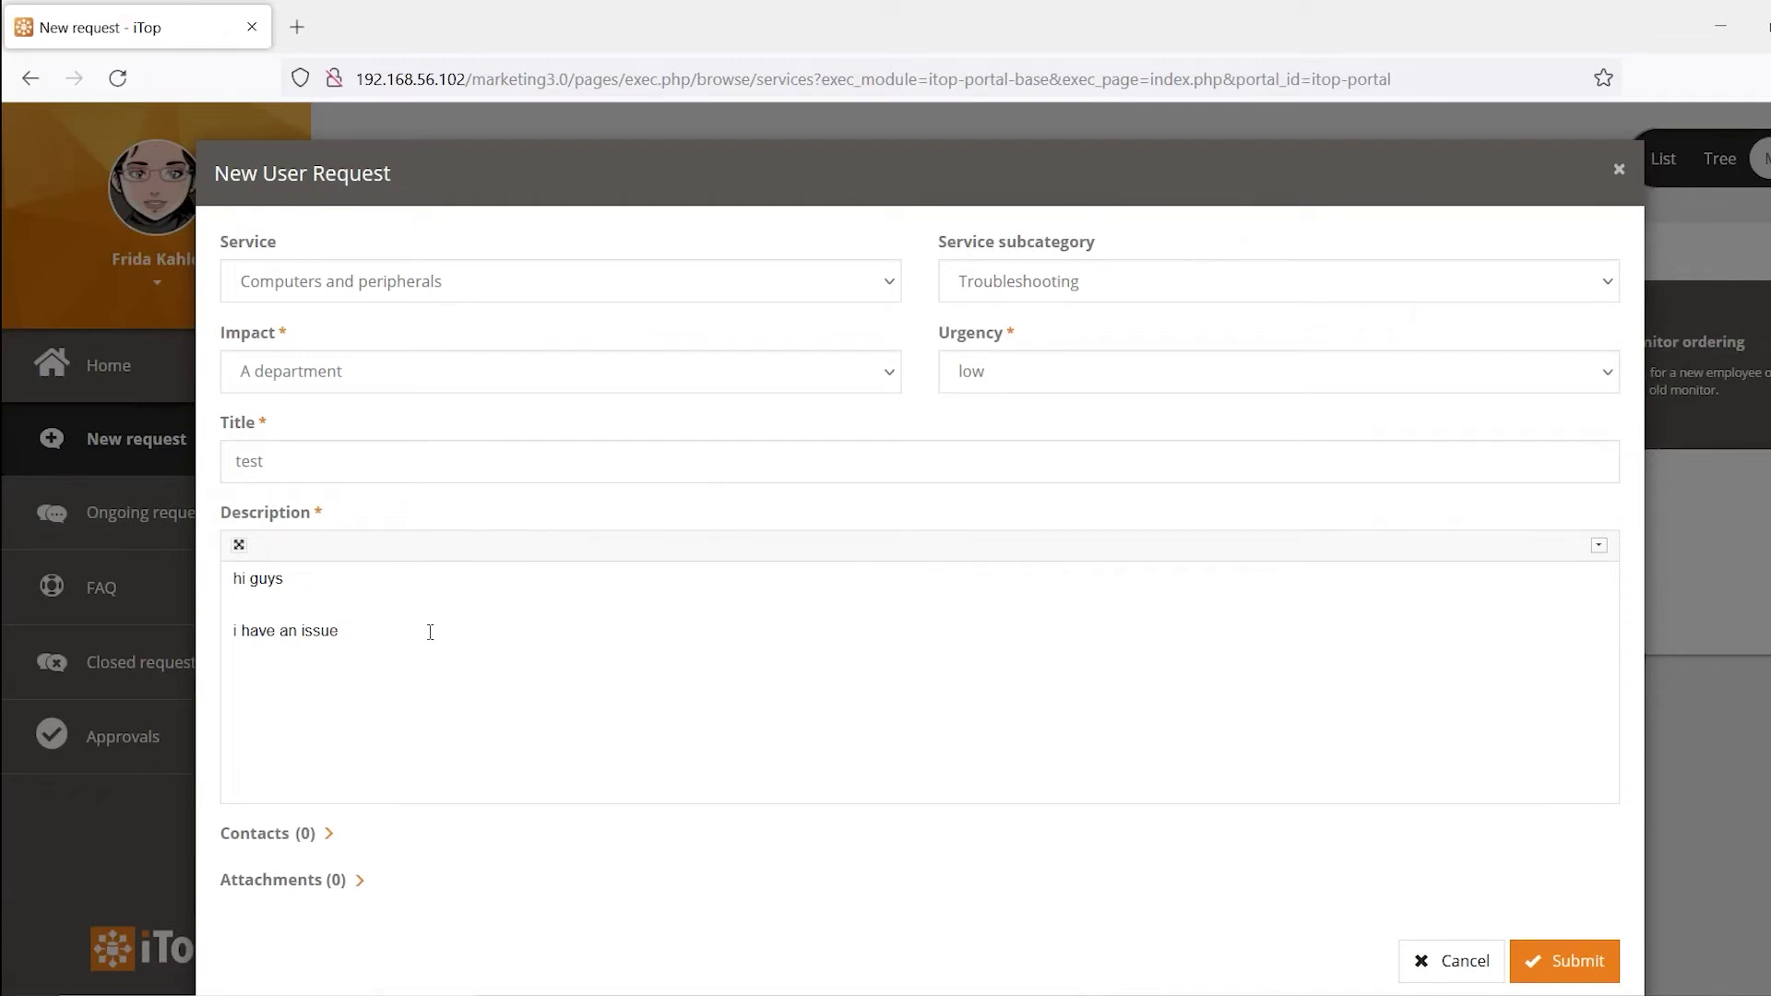
pyautogui.hotkey('ctrl', 'v')
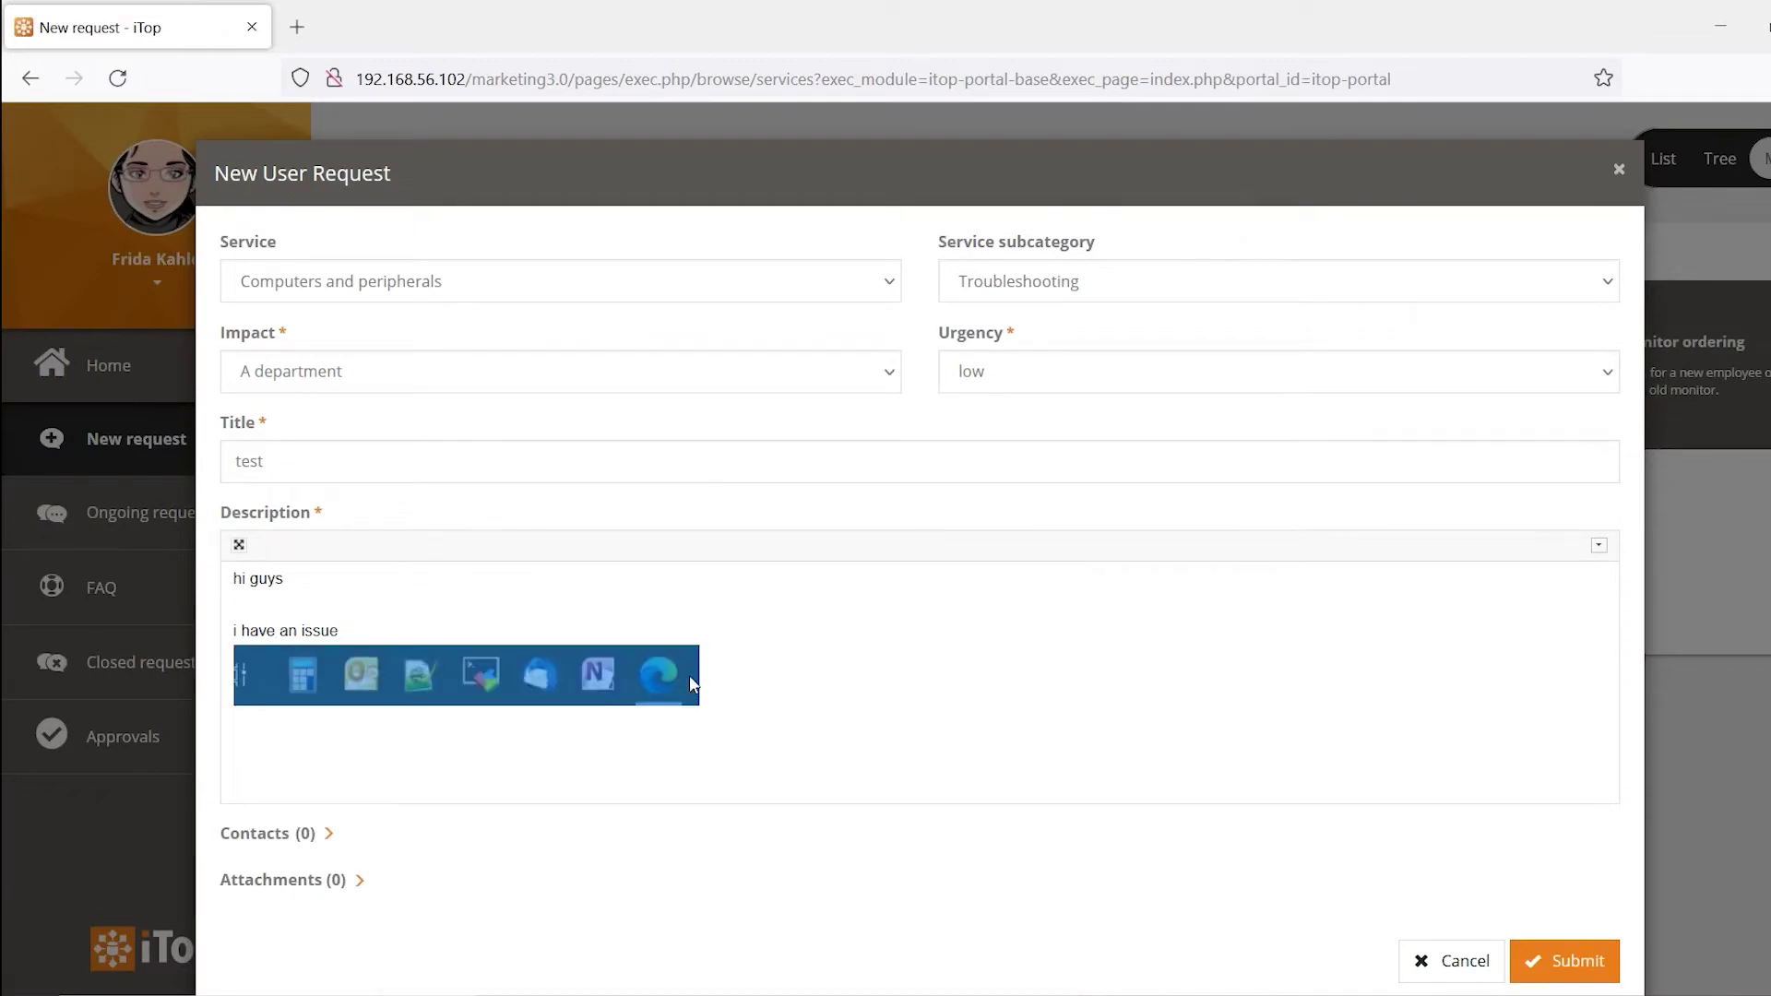
pyautogui.click(805, 657)
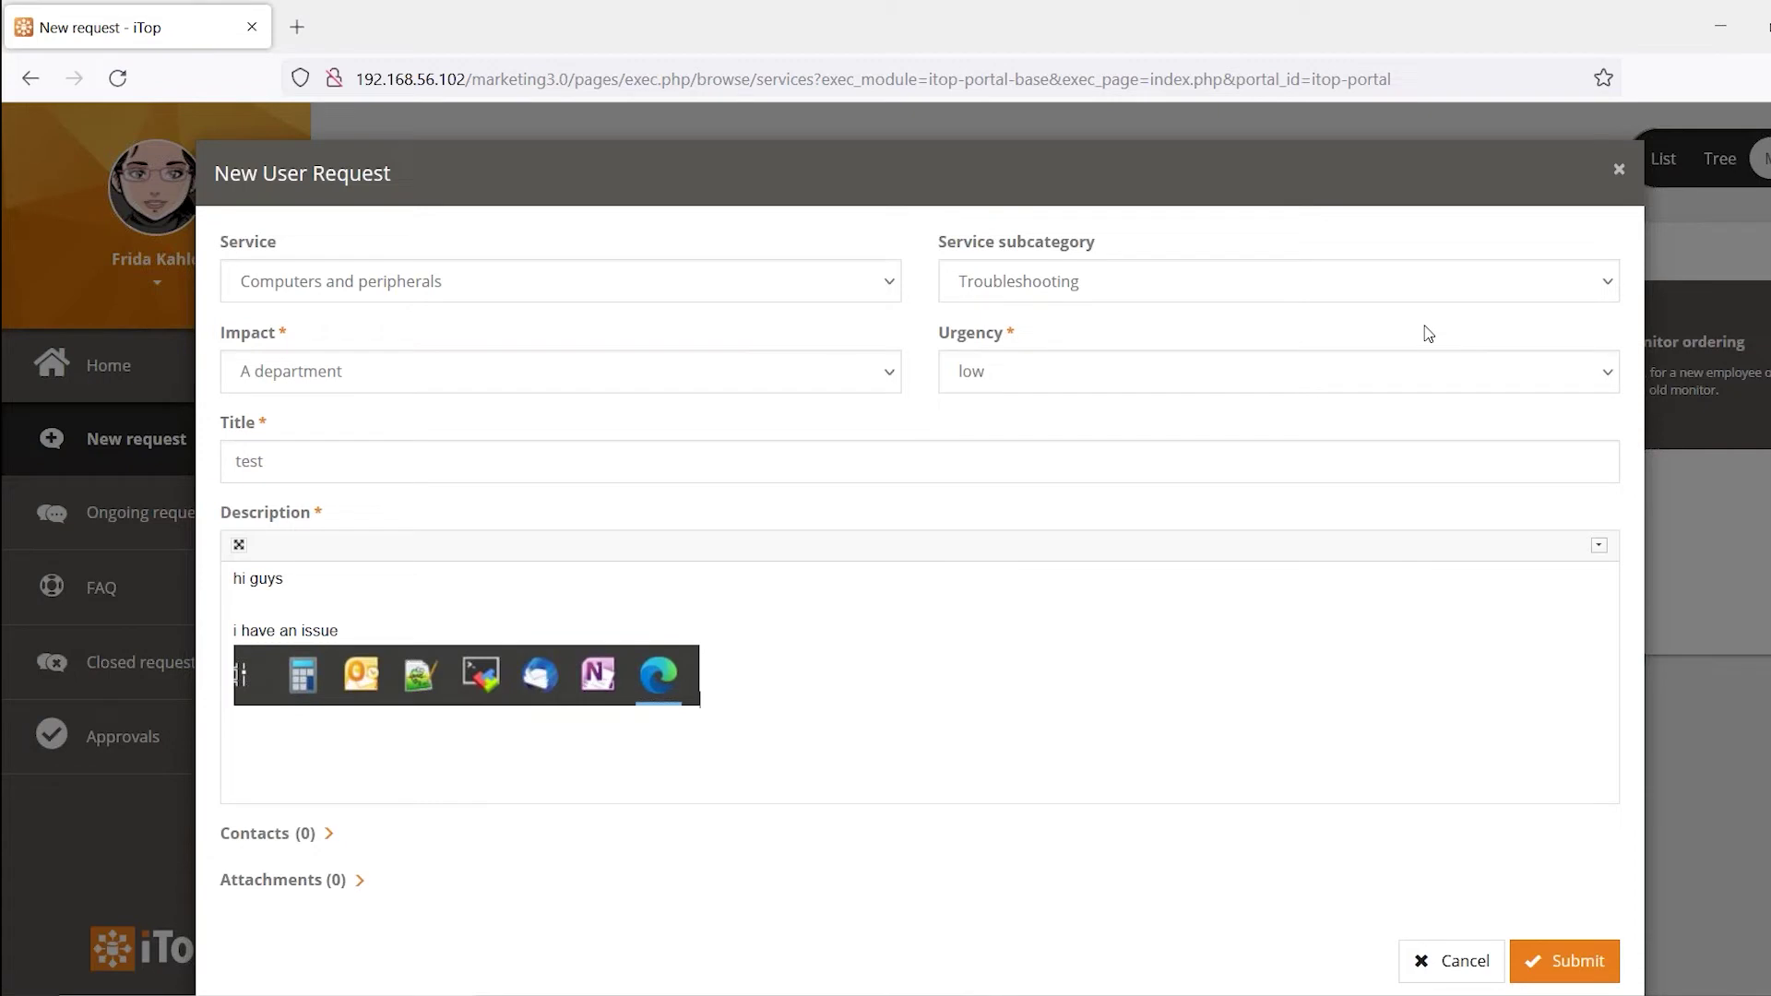
pyautogui.click(1768, 27)
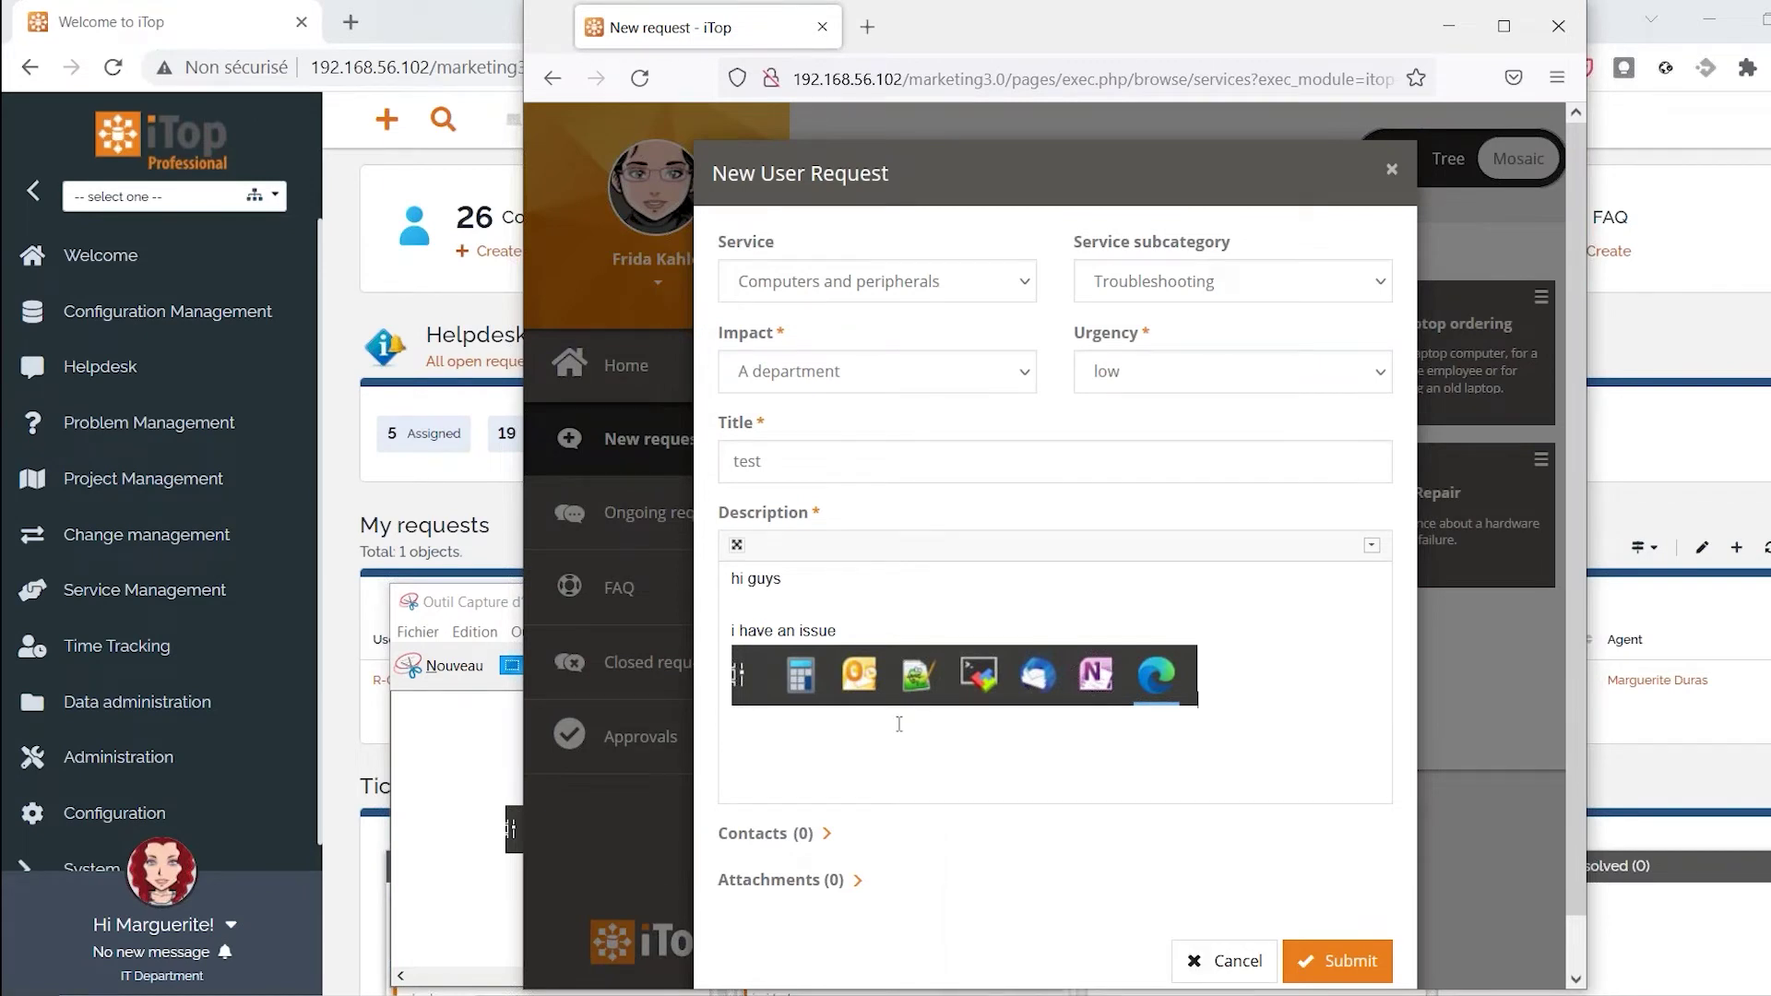
# Add two contacts to the request's Contacts section
pyautogui.scroll(-1, 938, 697)
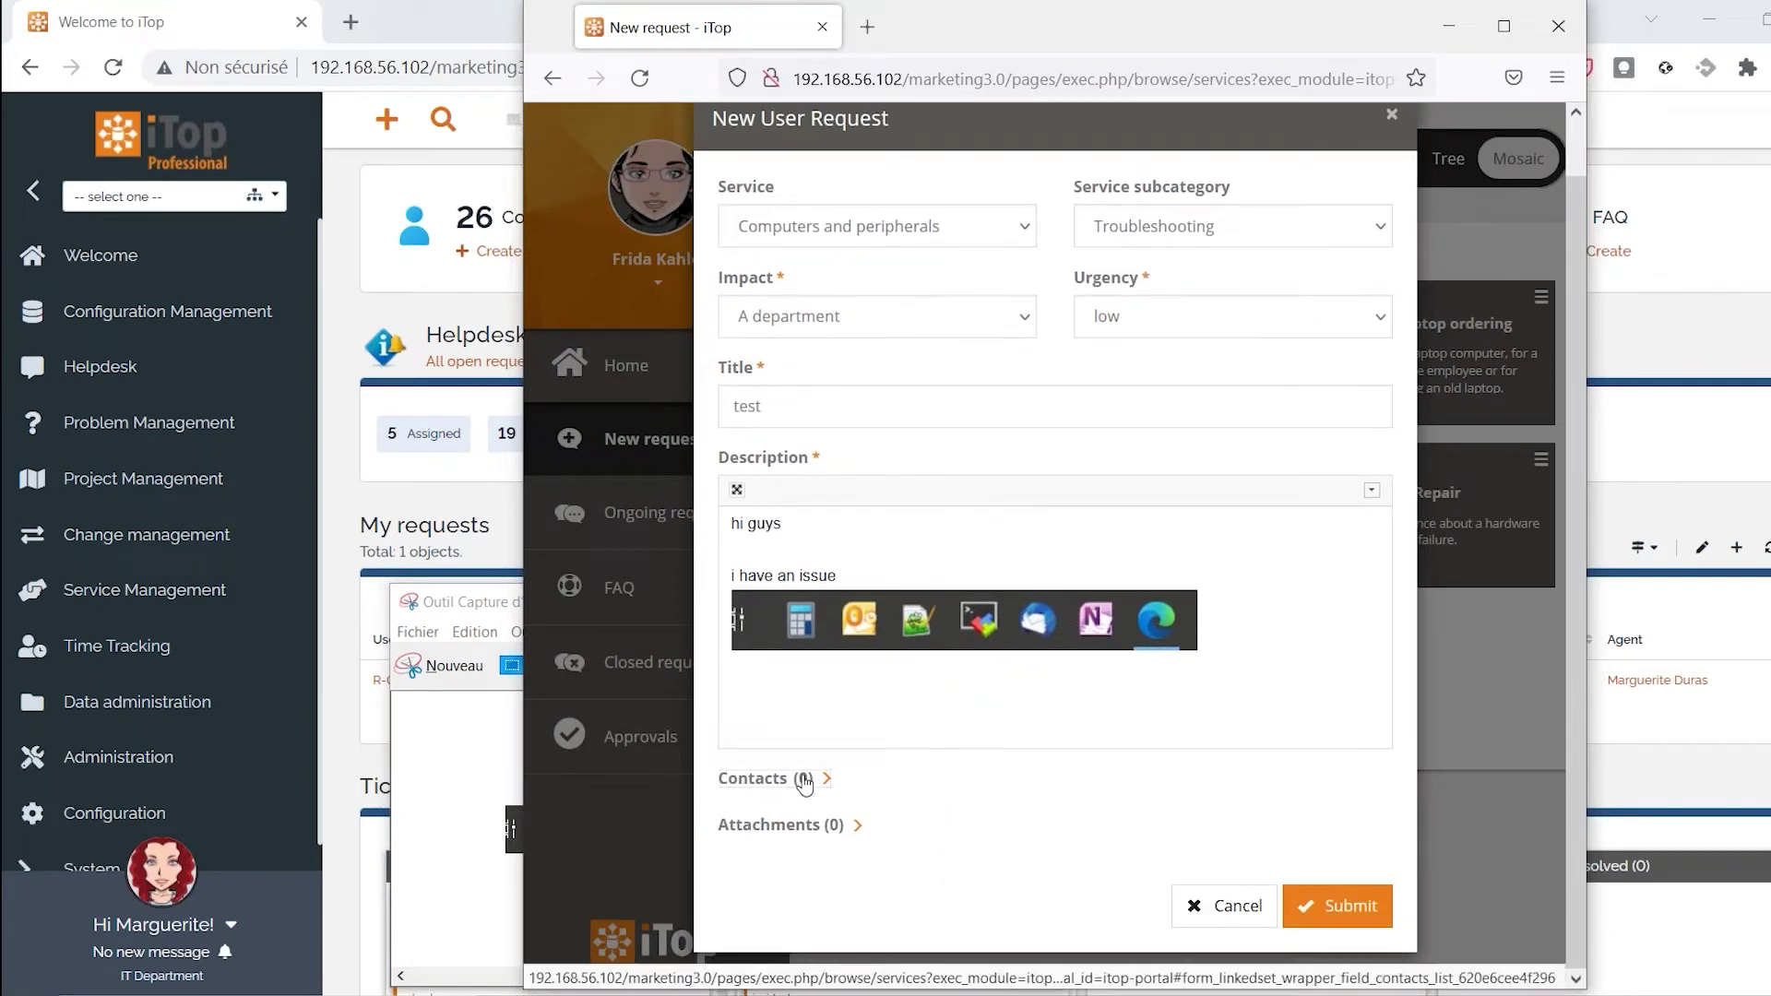
pyautogui.click(805, 780)
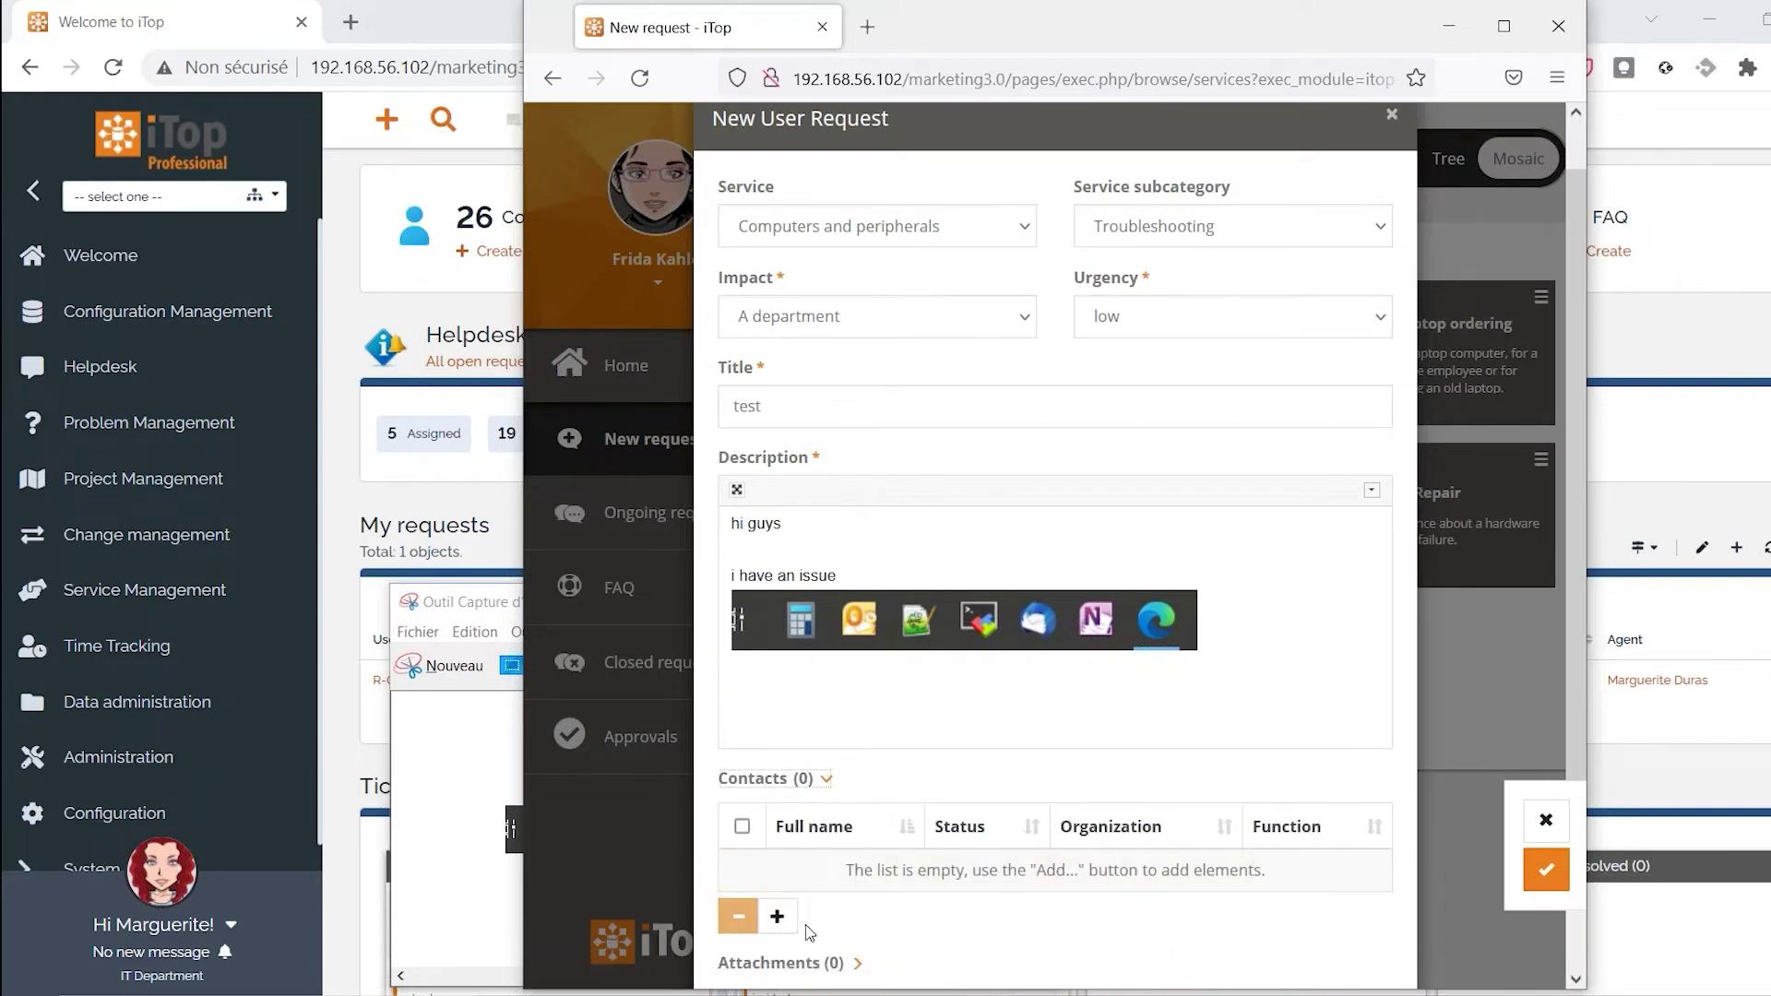
pyautogui.click(778, 917)
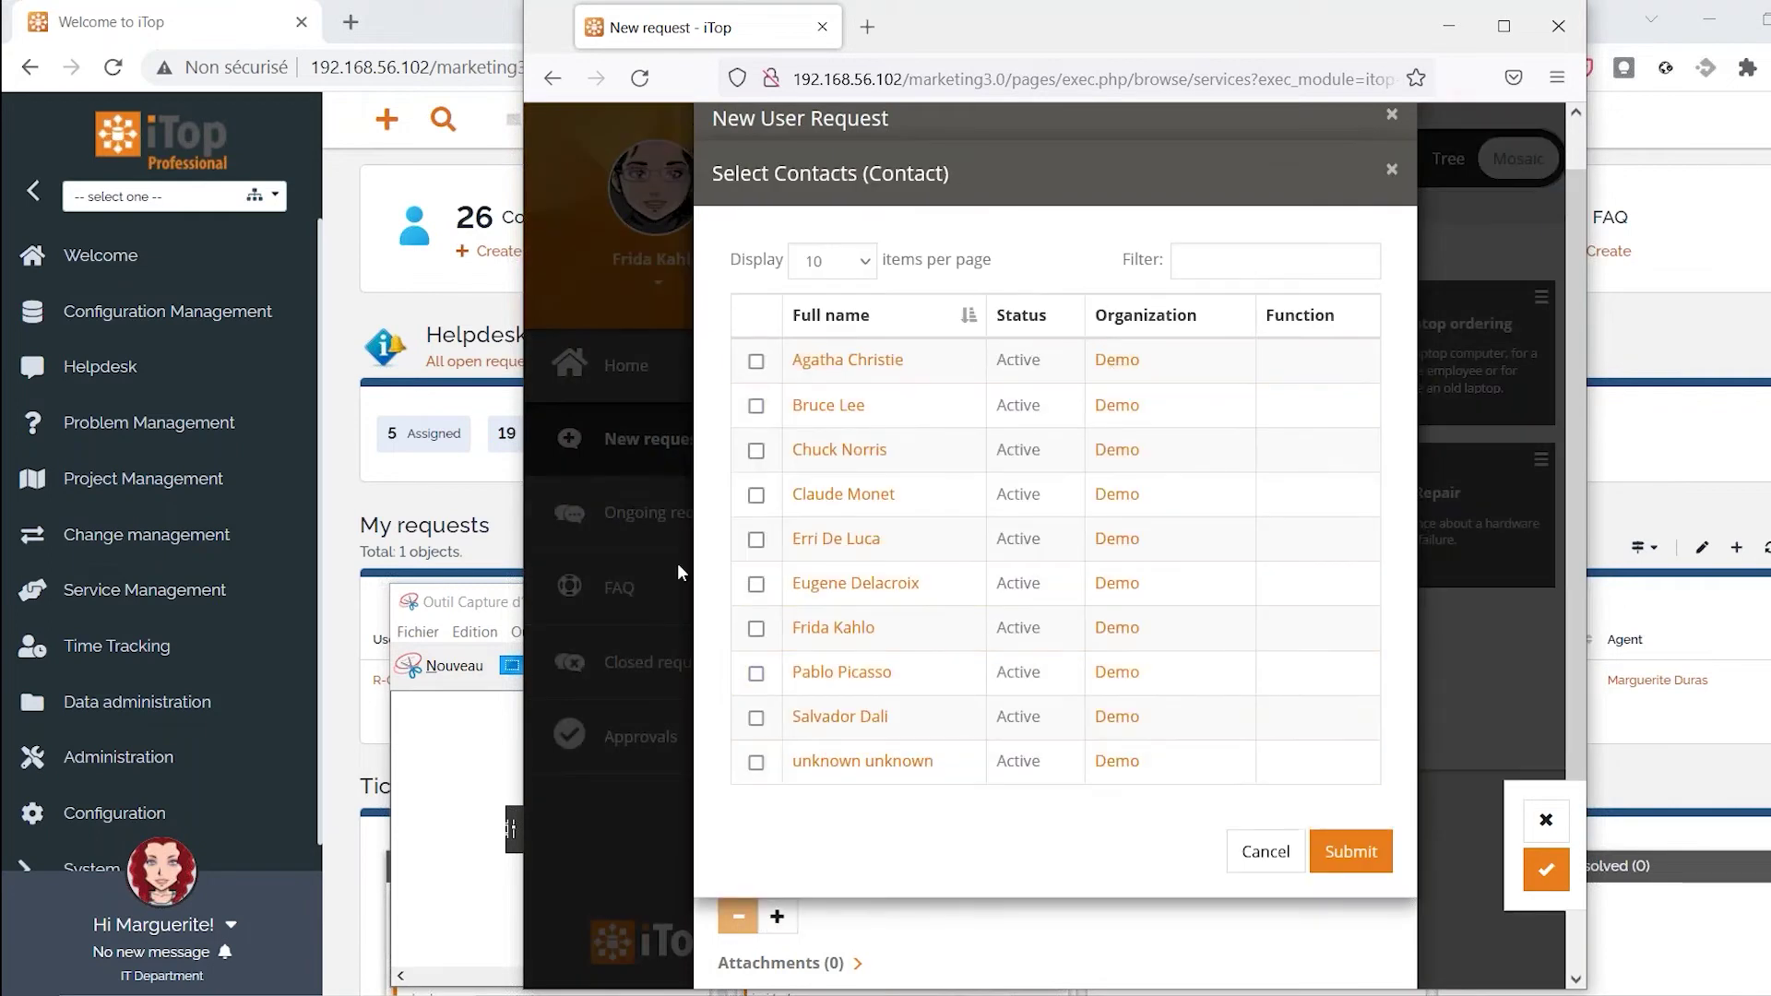
pyautogui.click(757, 539)
pyautogui.click(757, 495)
pyautogui.click(1347, 843)
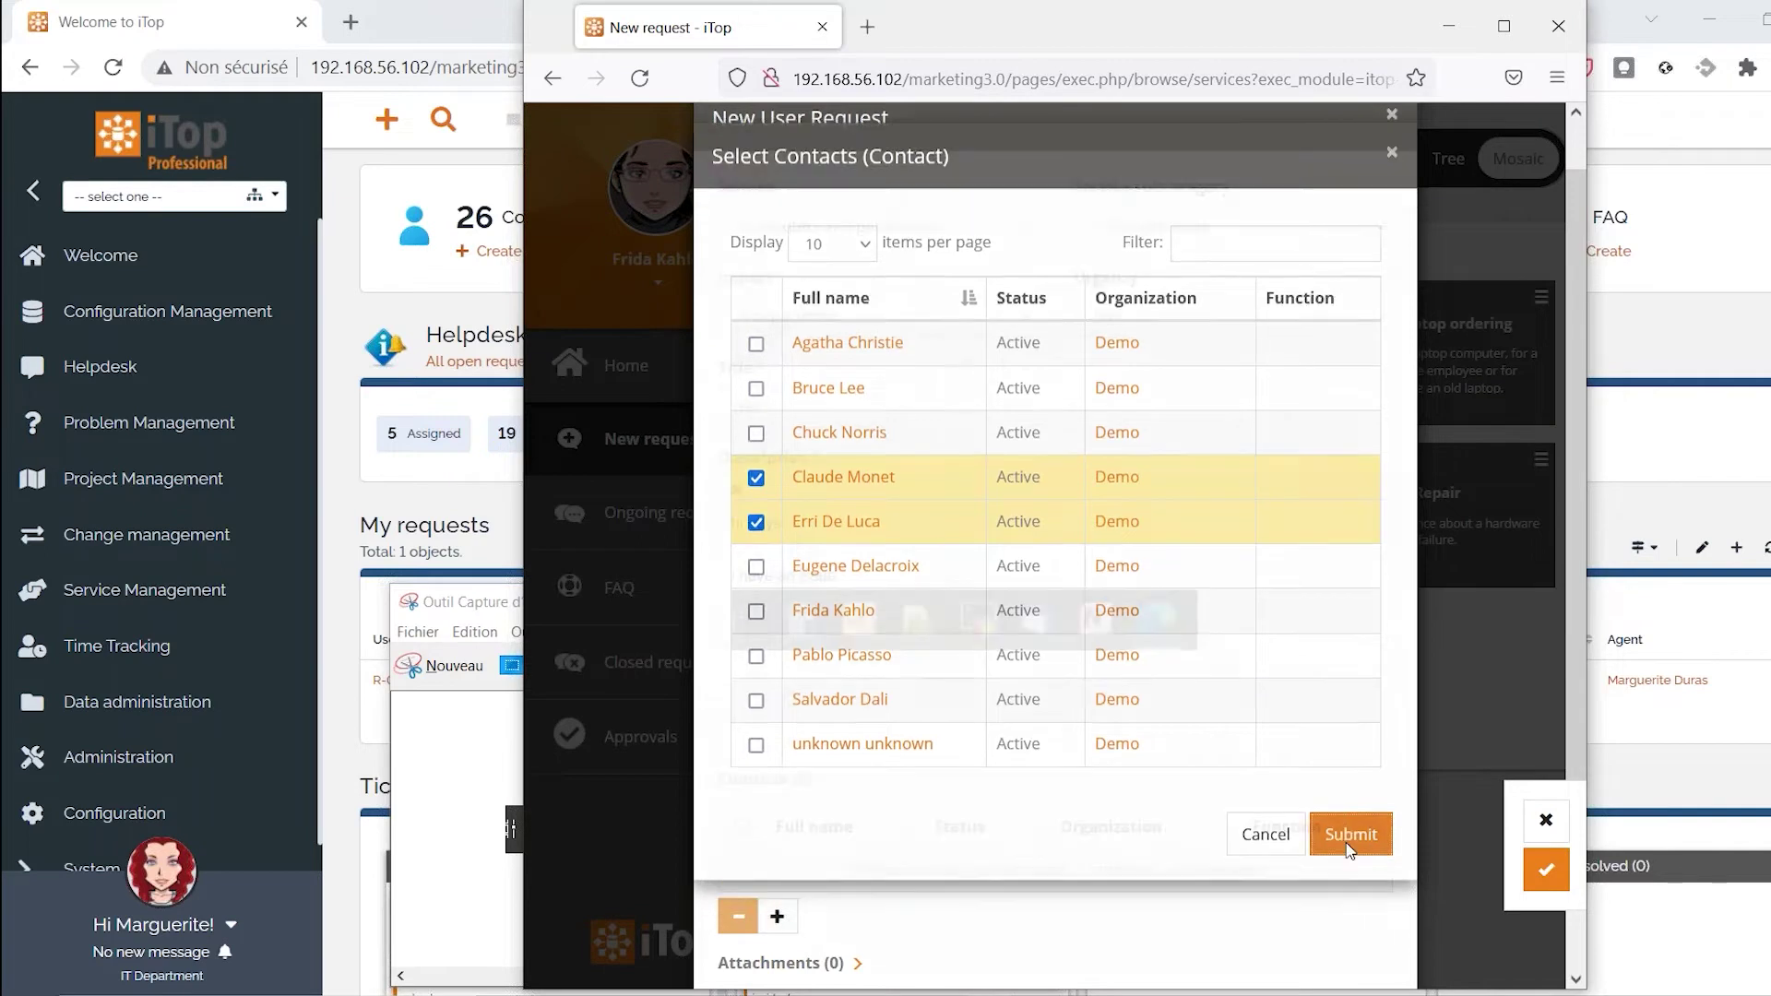
# Submit the troubleshooting request with no attachments
pyautogui.scroll(-3, 1289, 720)
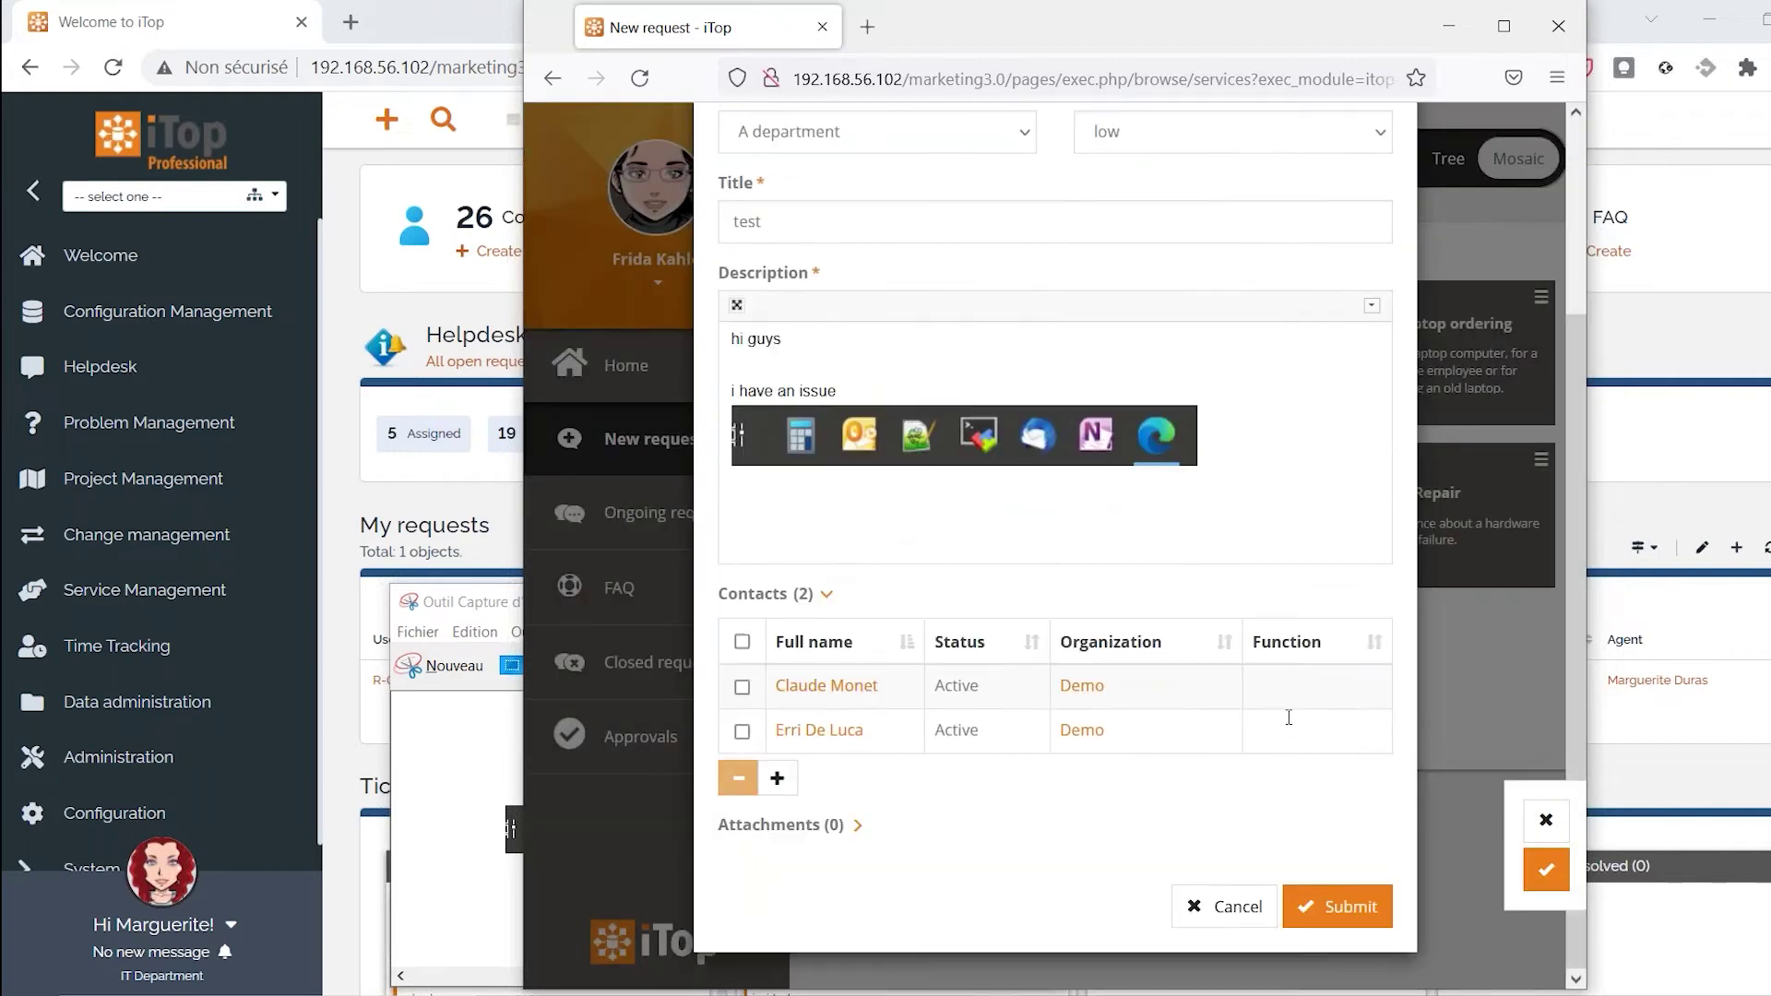
pyautogui.click(801, 825)
pyautogui.scroll(-2, 801, 826)
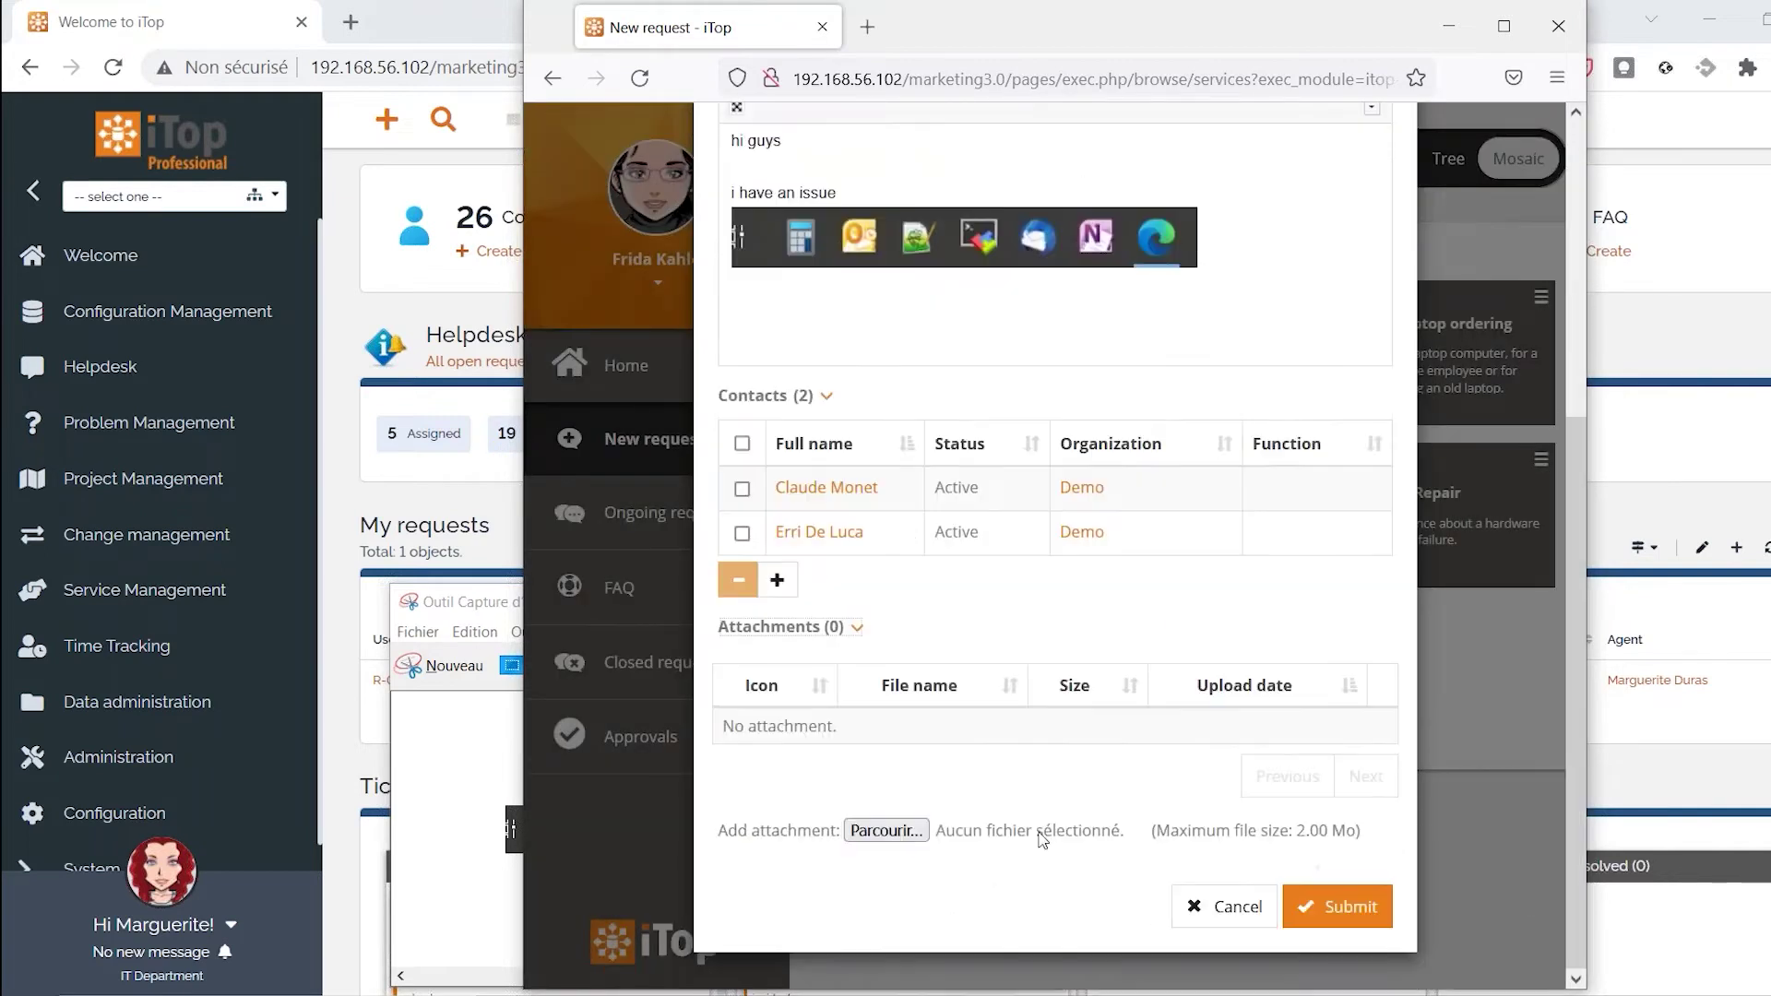
pyautogui.click(1505, 26)
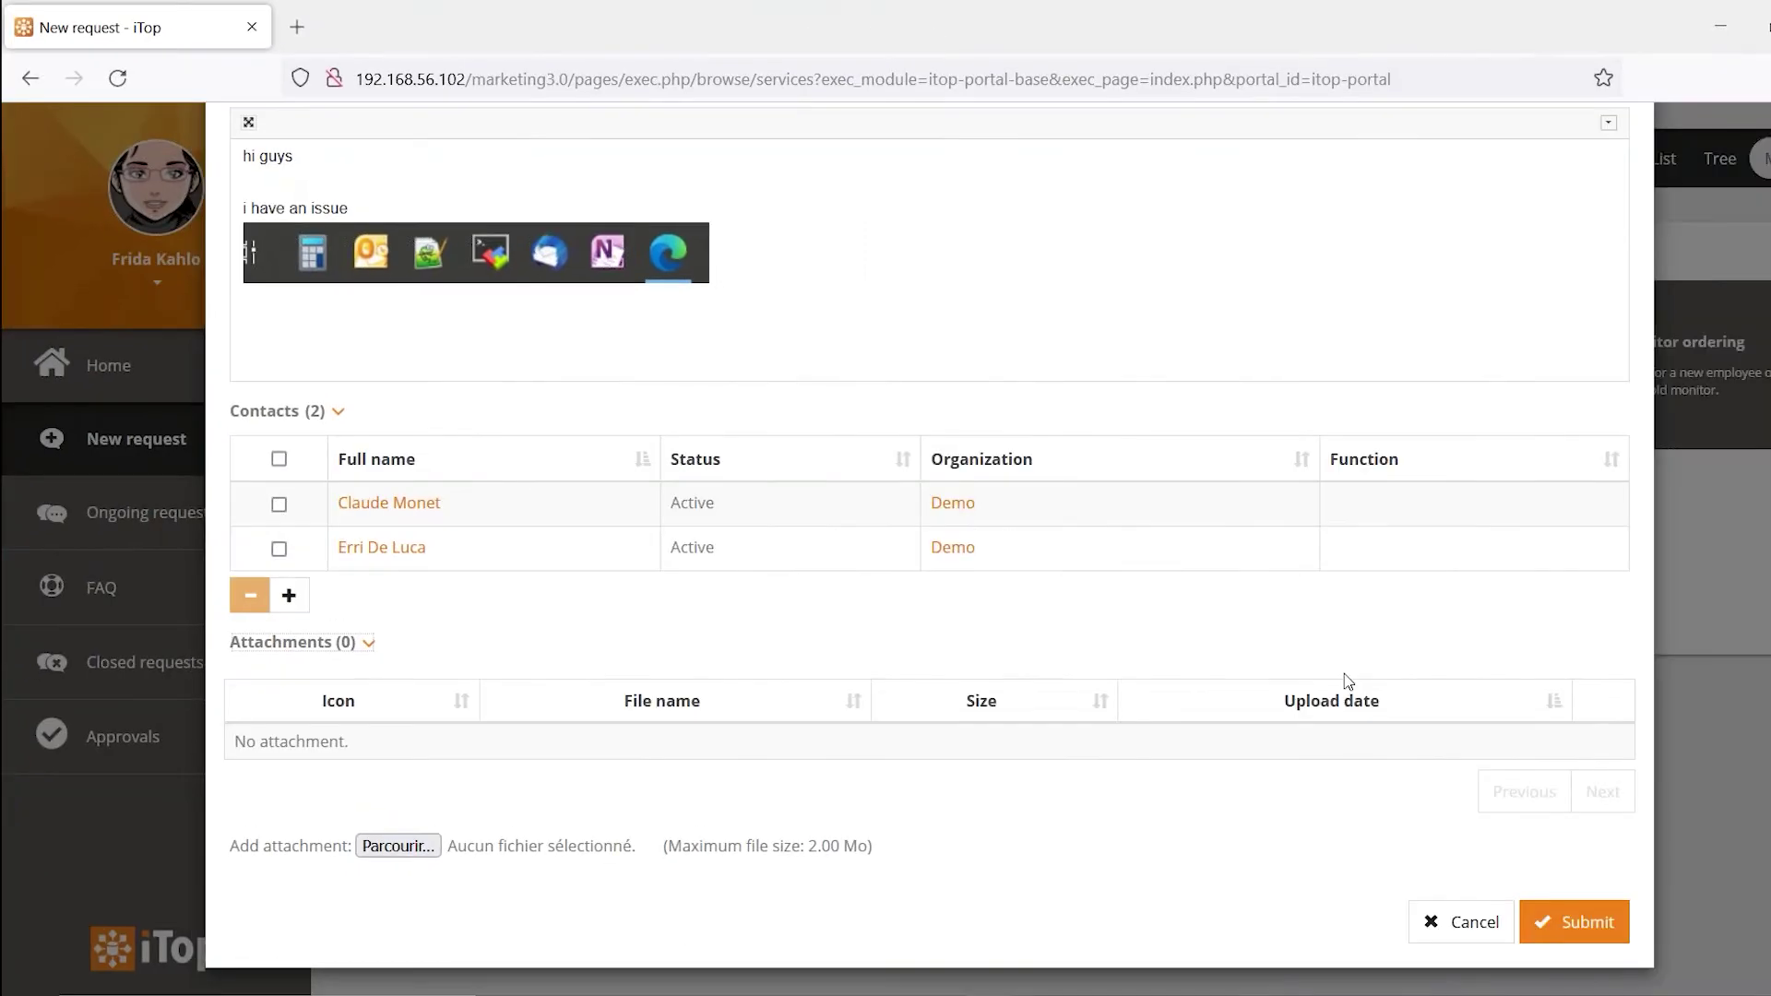
pyautogui.click(1580, 920)
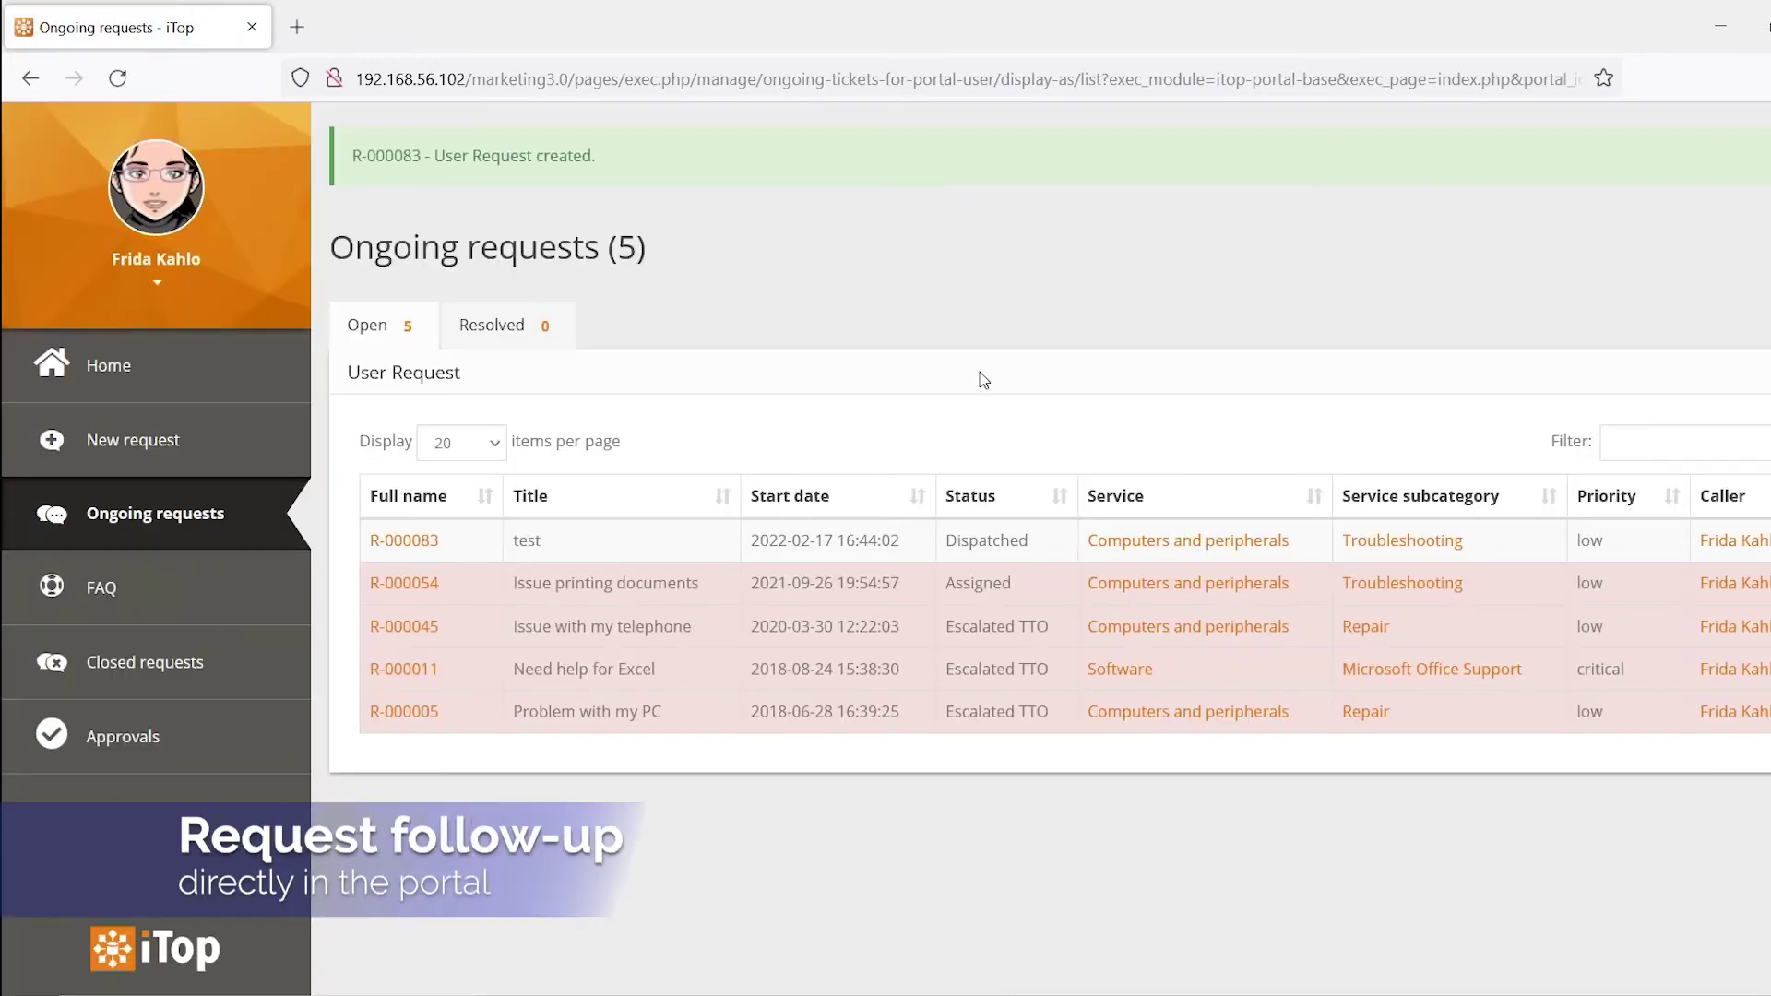
# Add the public log note "what's up" to request R-000083 and save the update
pyautogui.click(415, 541)
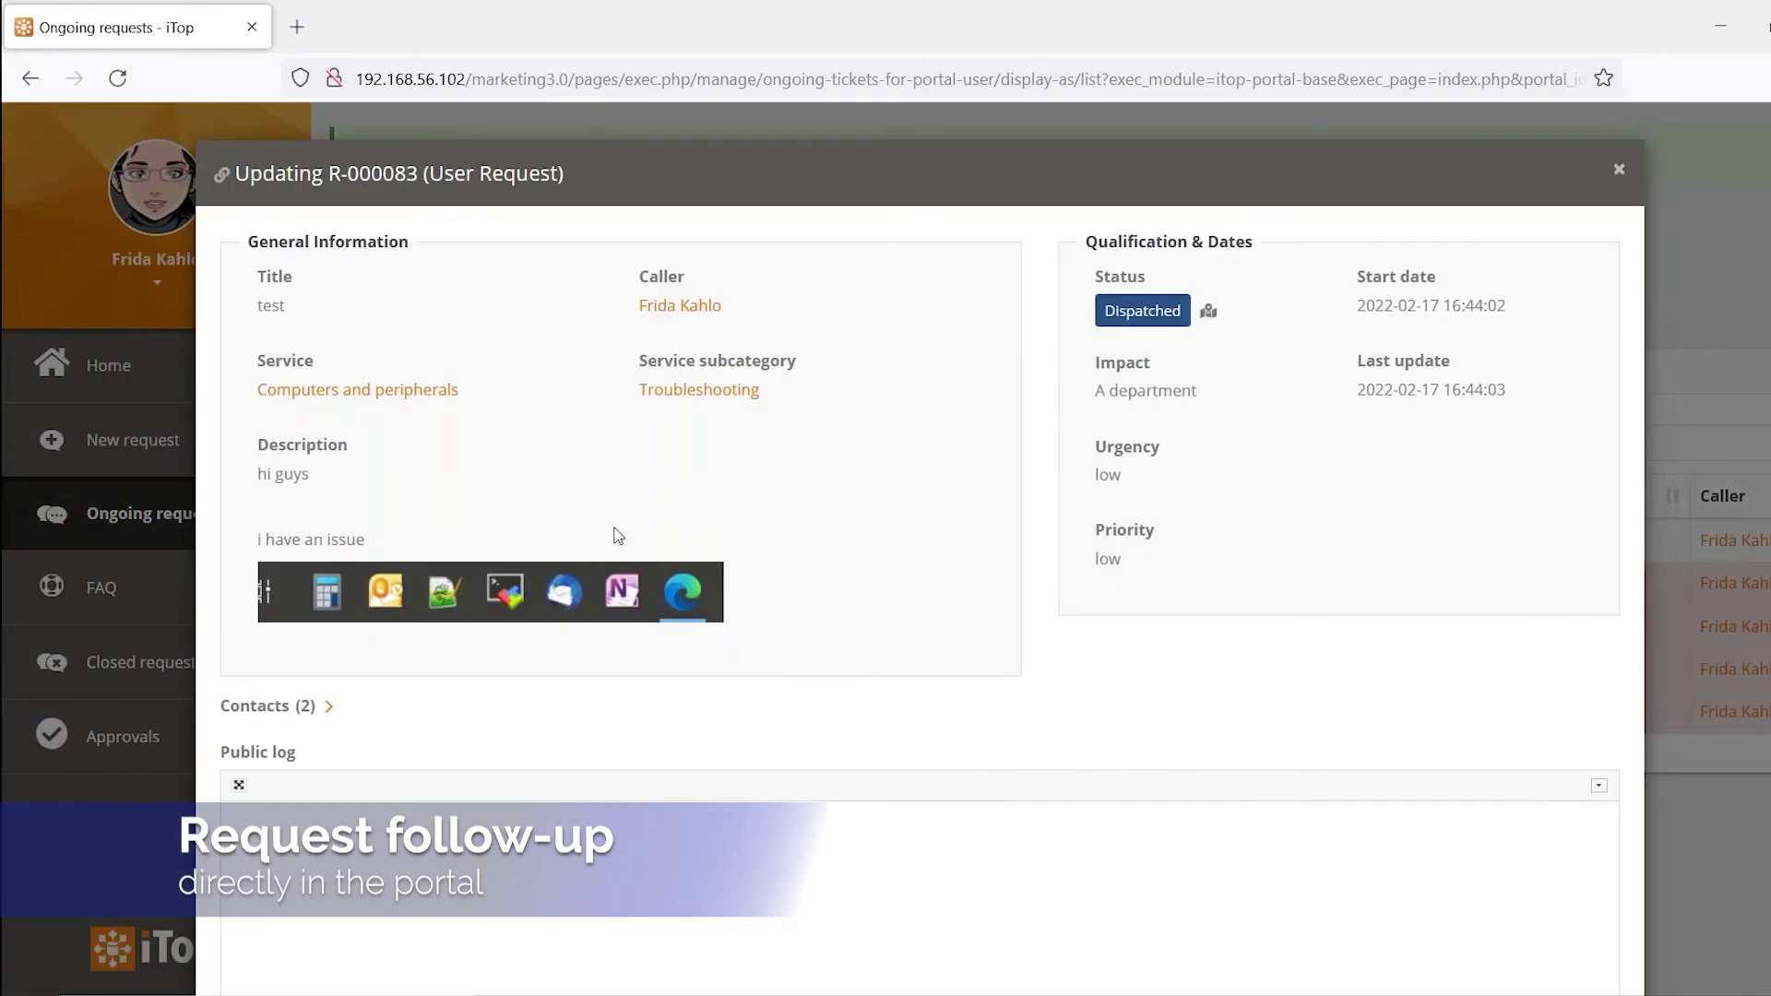
pyautogui.scroll(-3, 739, 578)
pyautogui.scroll(3, 739, 553)
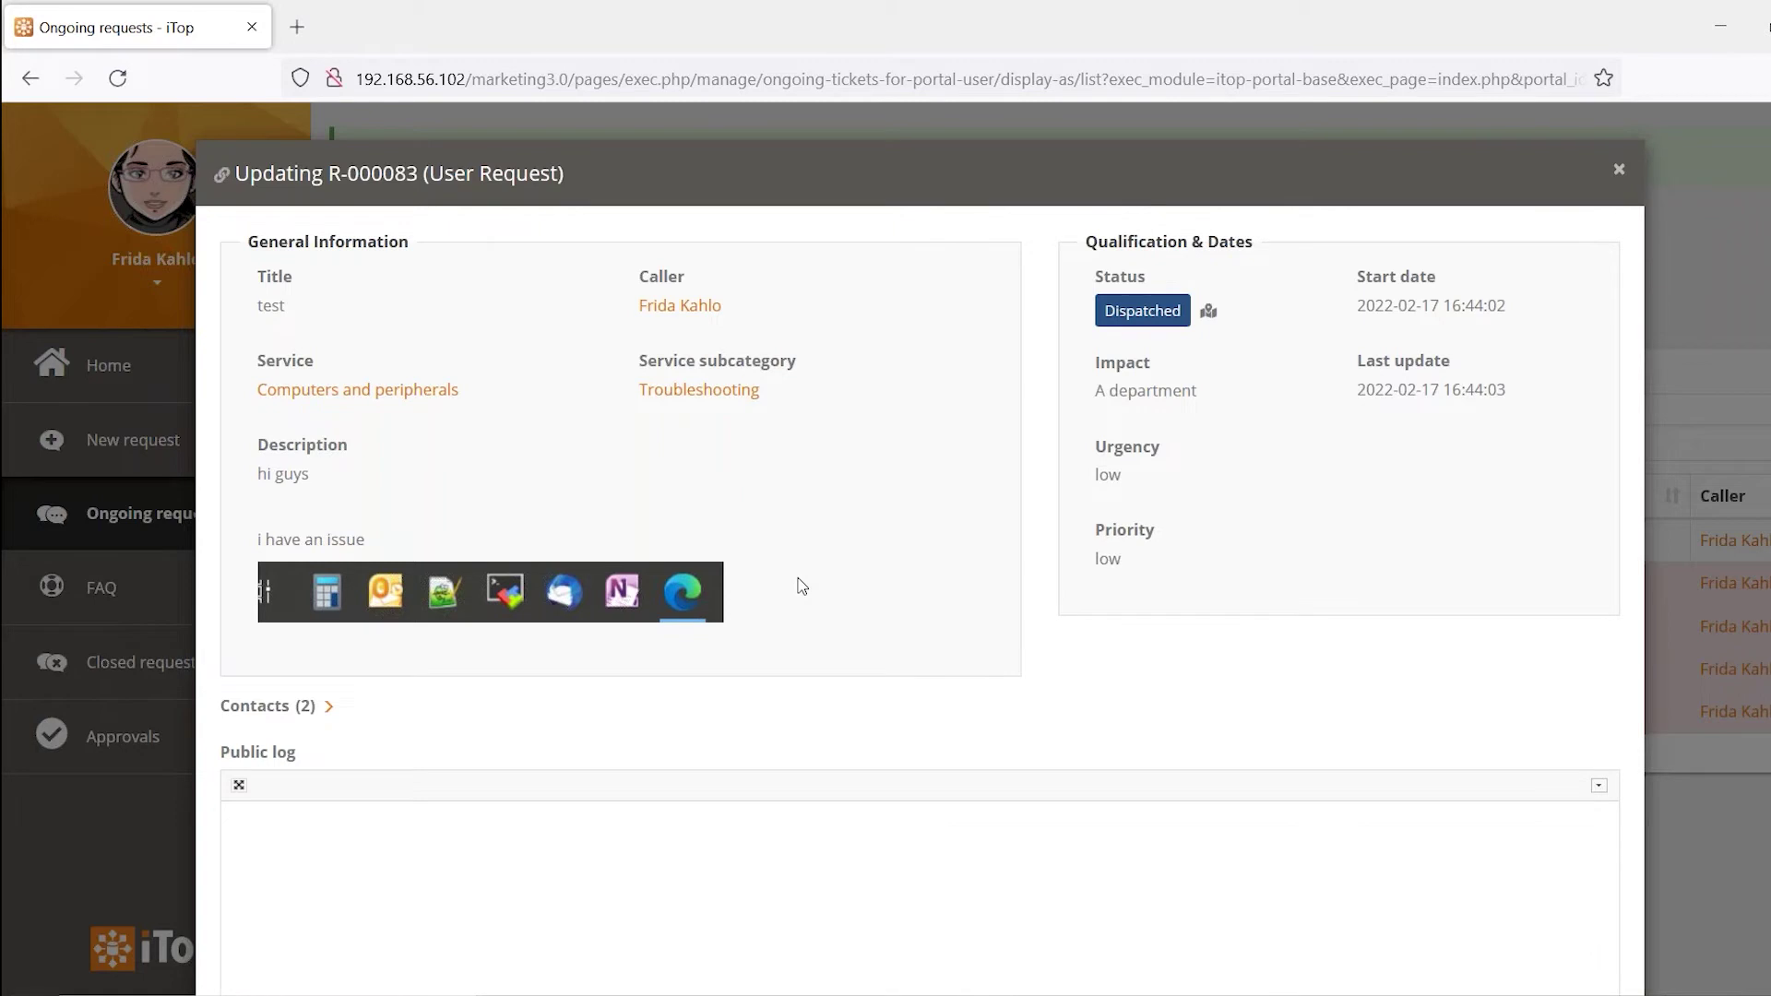
pyautogui.scroll(-3, 984, 604)
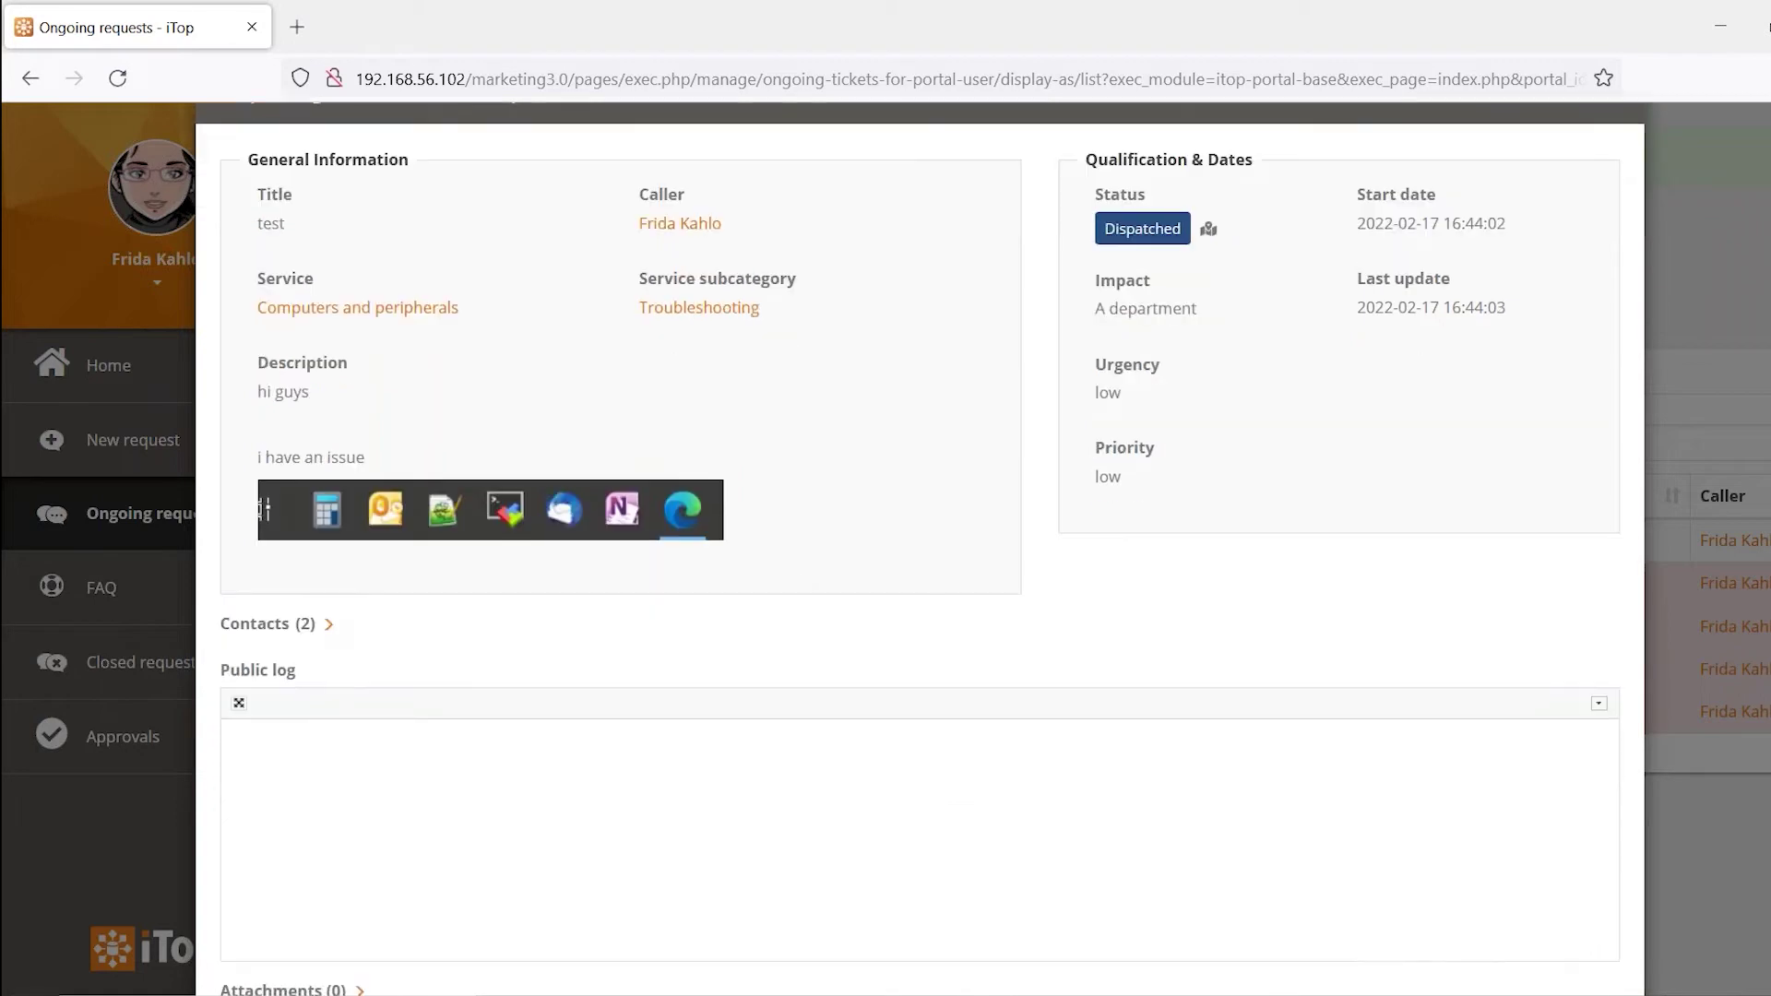
pyautogui.click(726, 711)
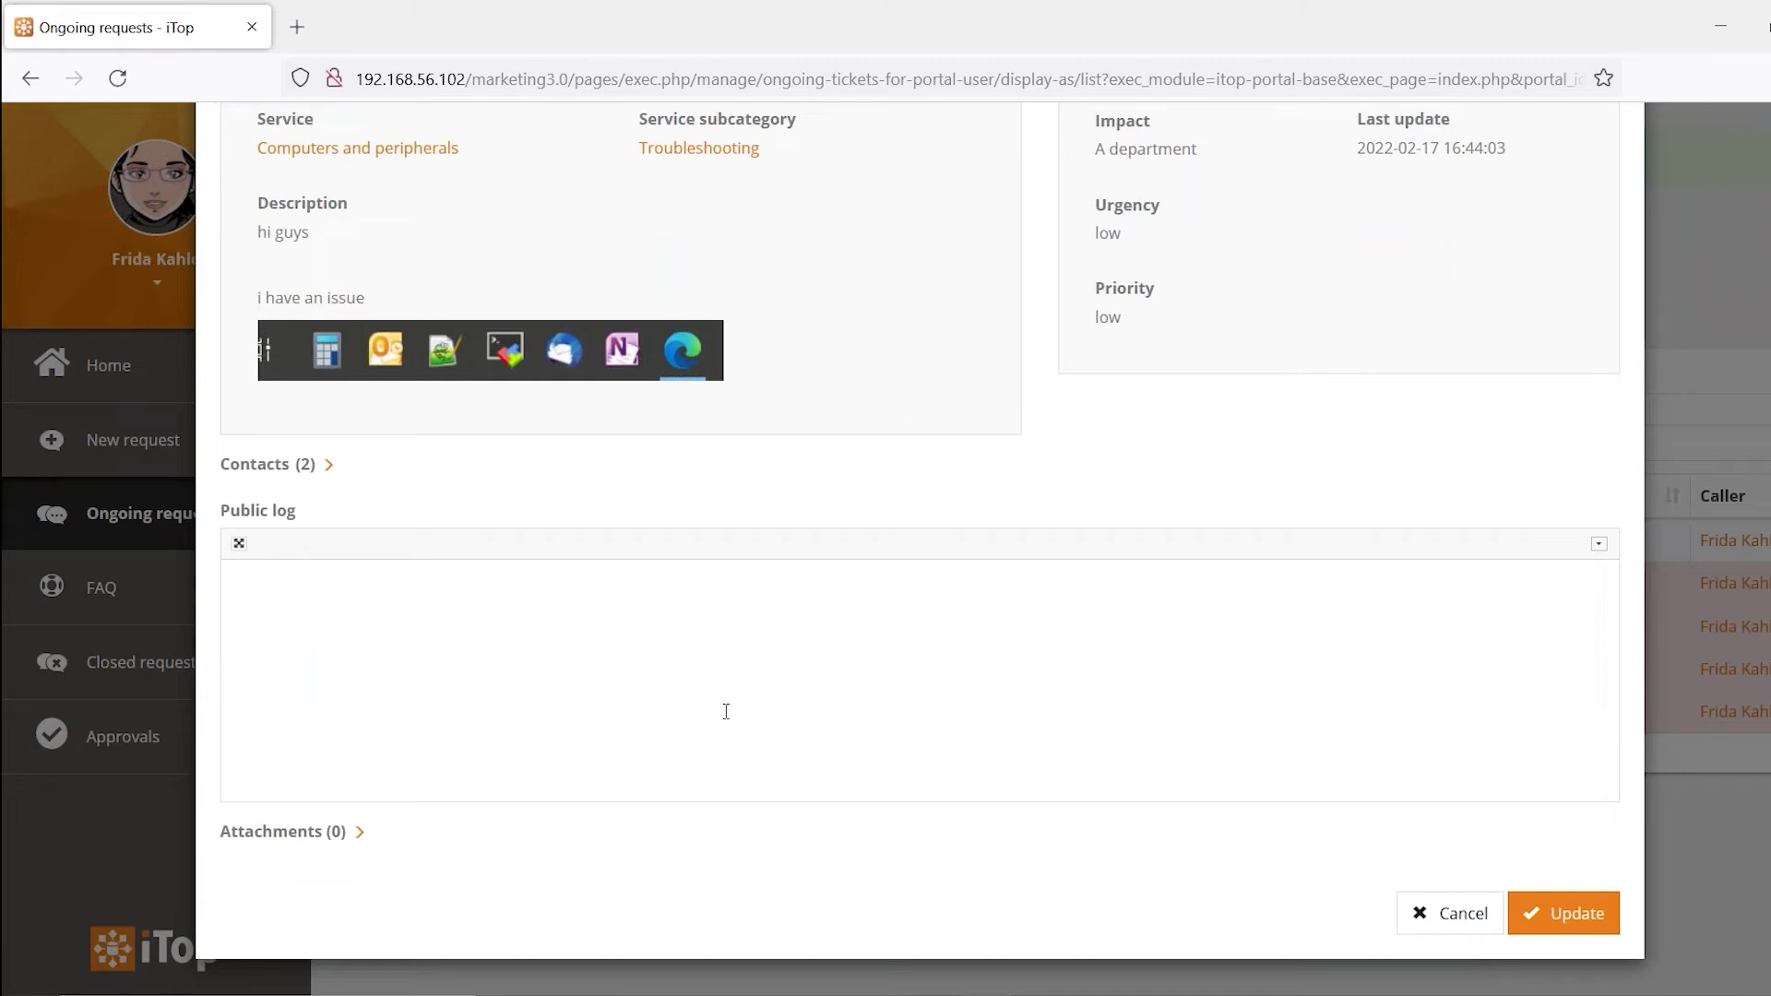
pyautogui.write("what's up")
pyautogui.click(1539, 925)
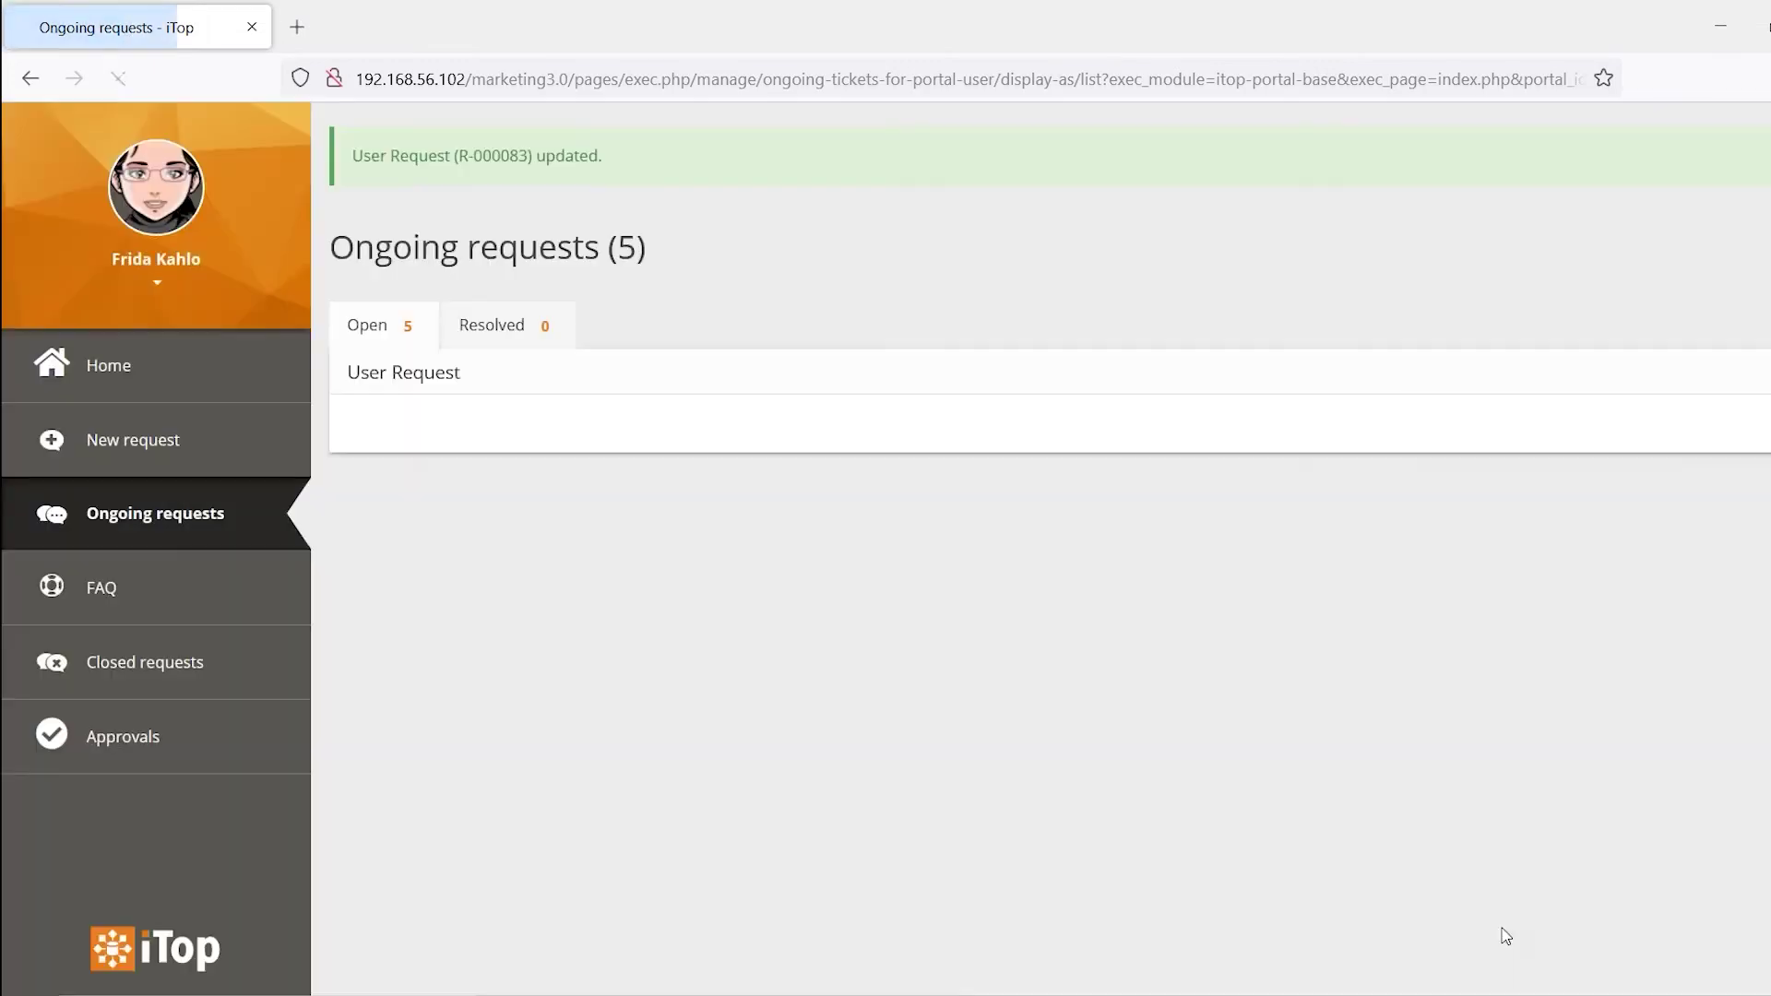
pyautogui.click(215, 468)
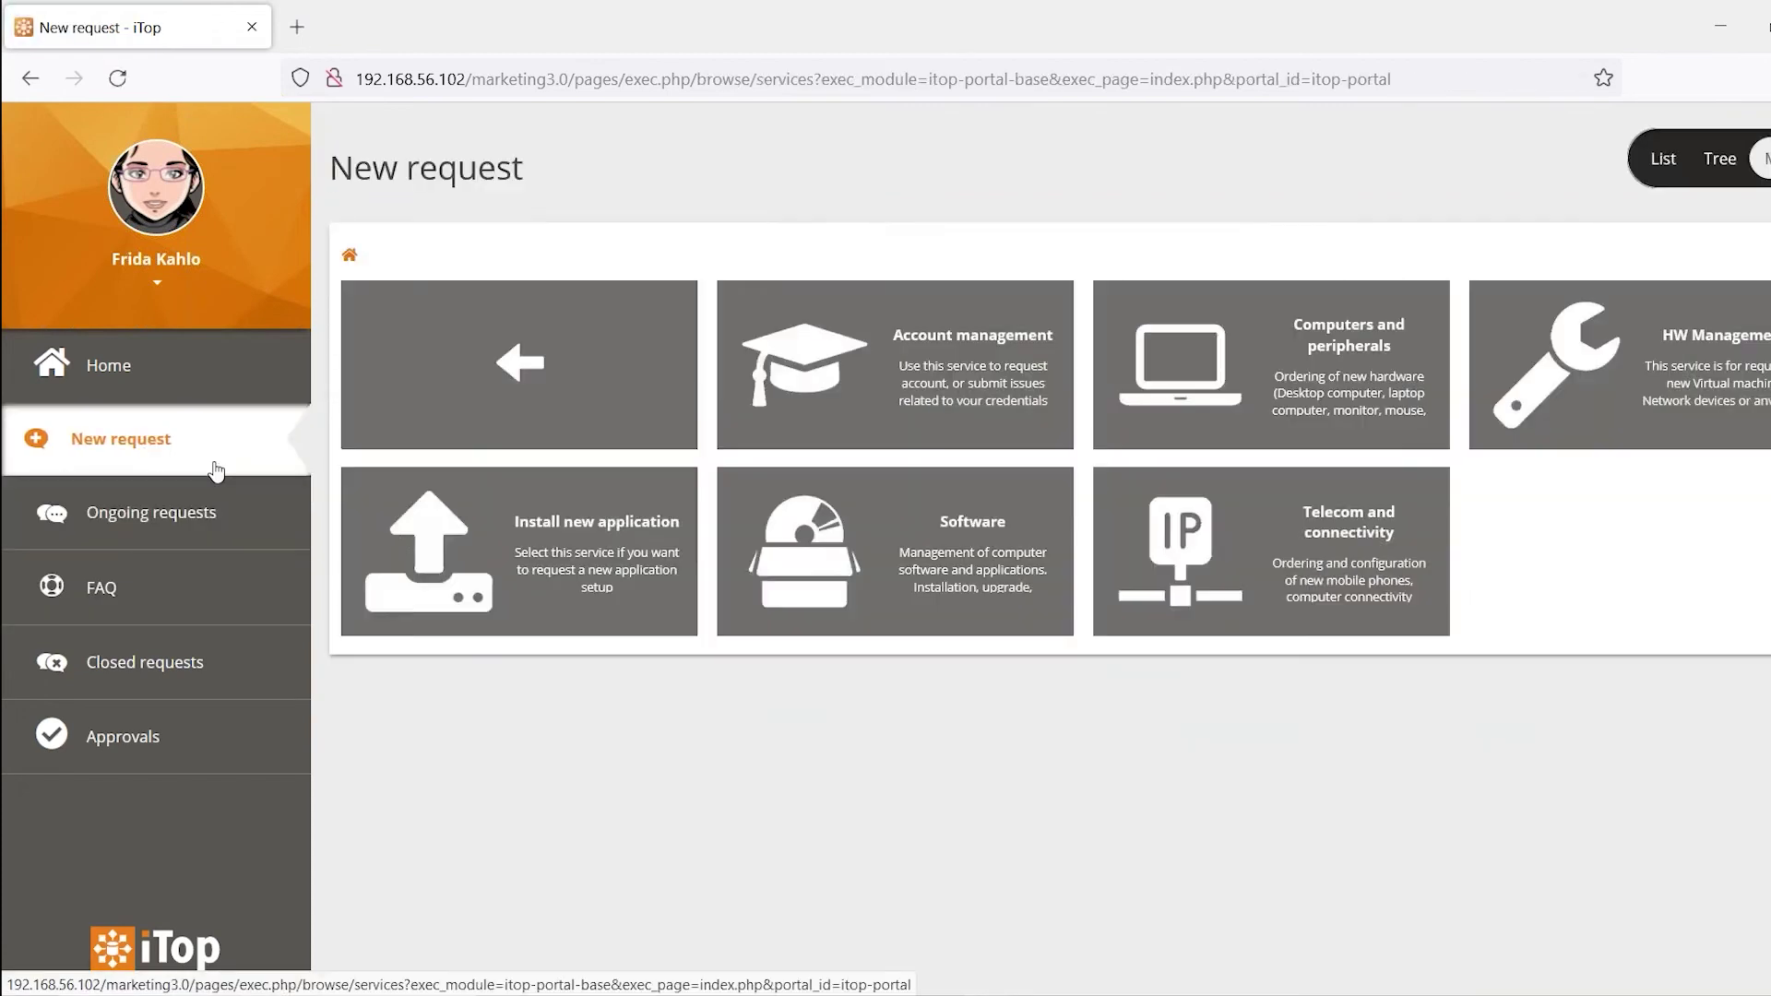
# Open a New laptop ordering request under Computers and peripherals
pyautogui.click(1318, 378)
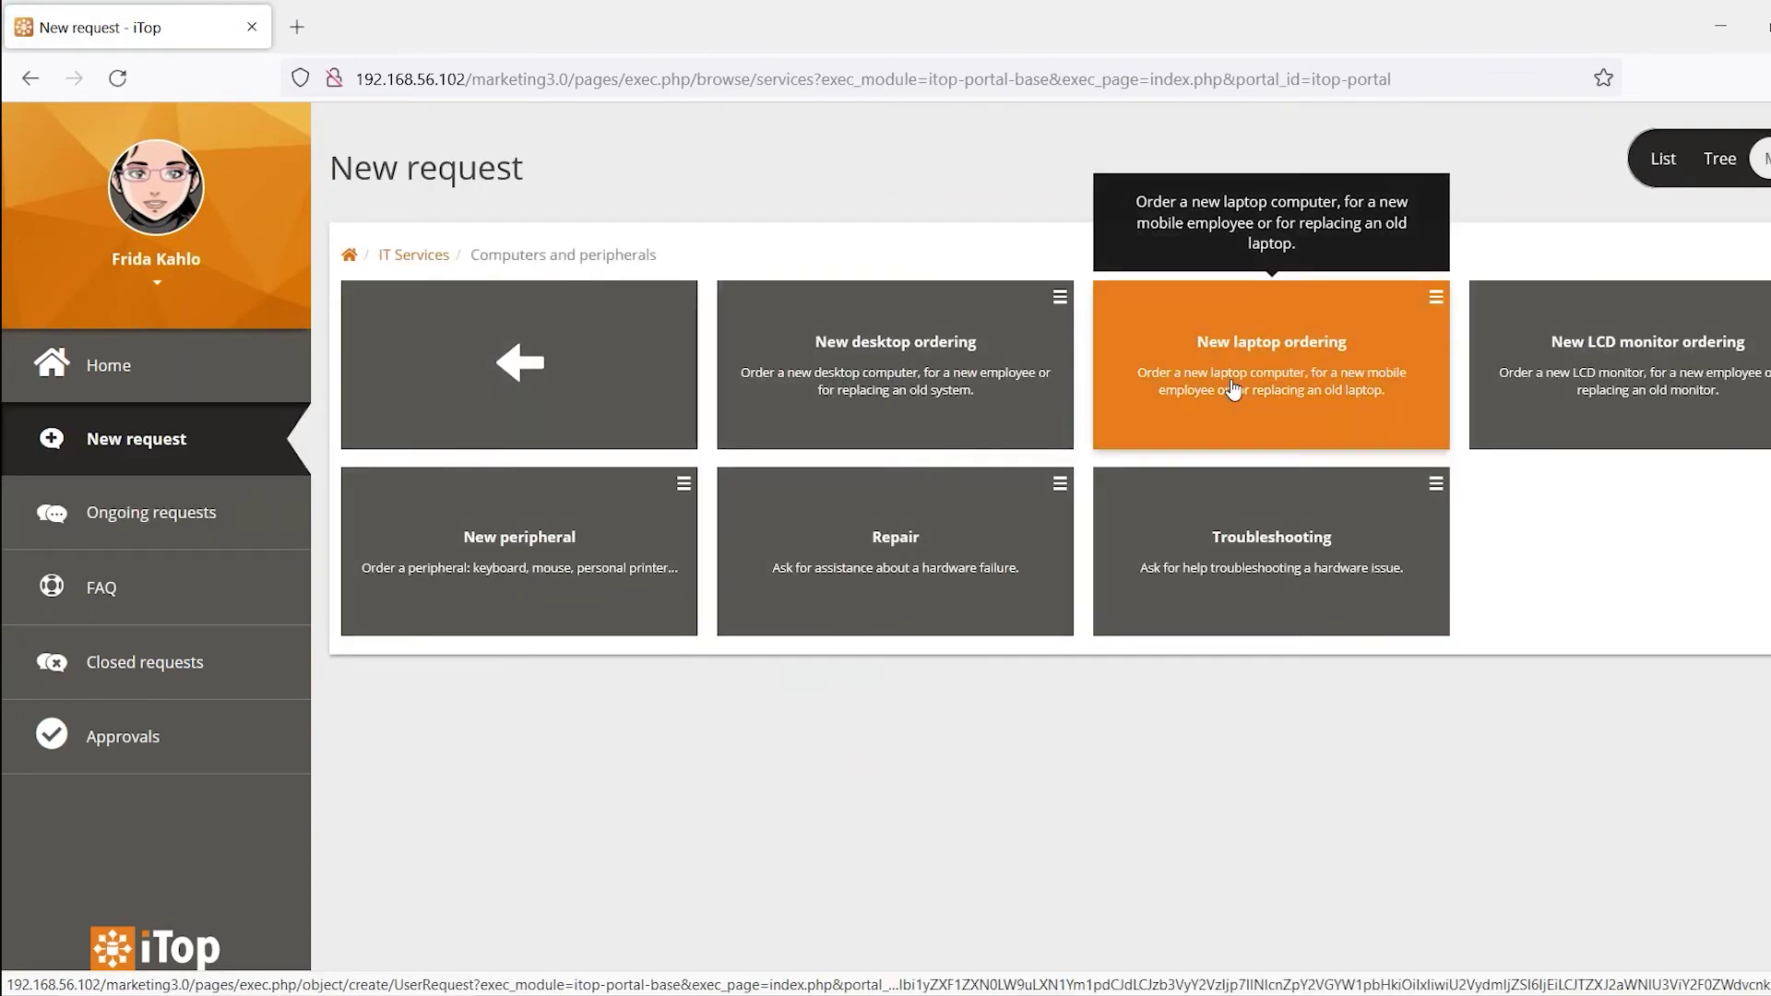
pyautogui.click(1259, 376)
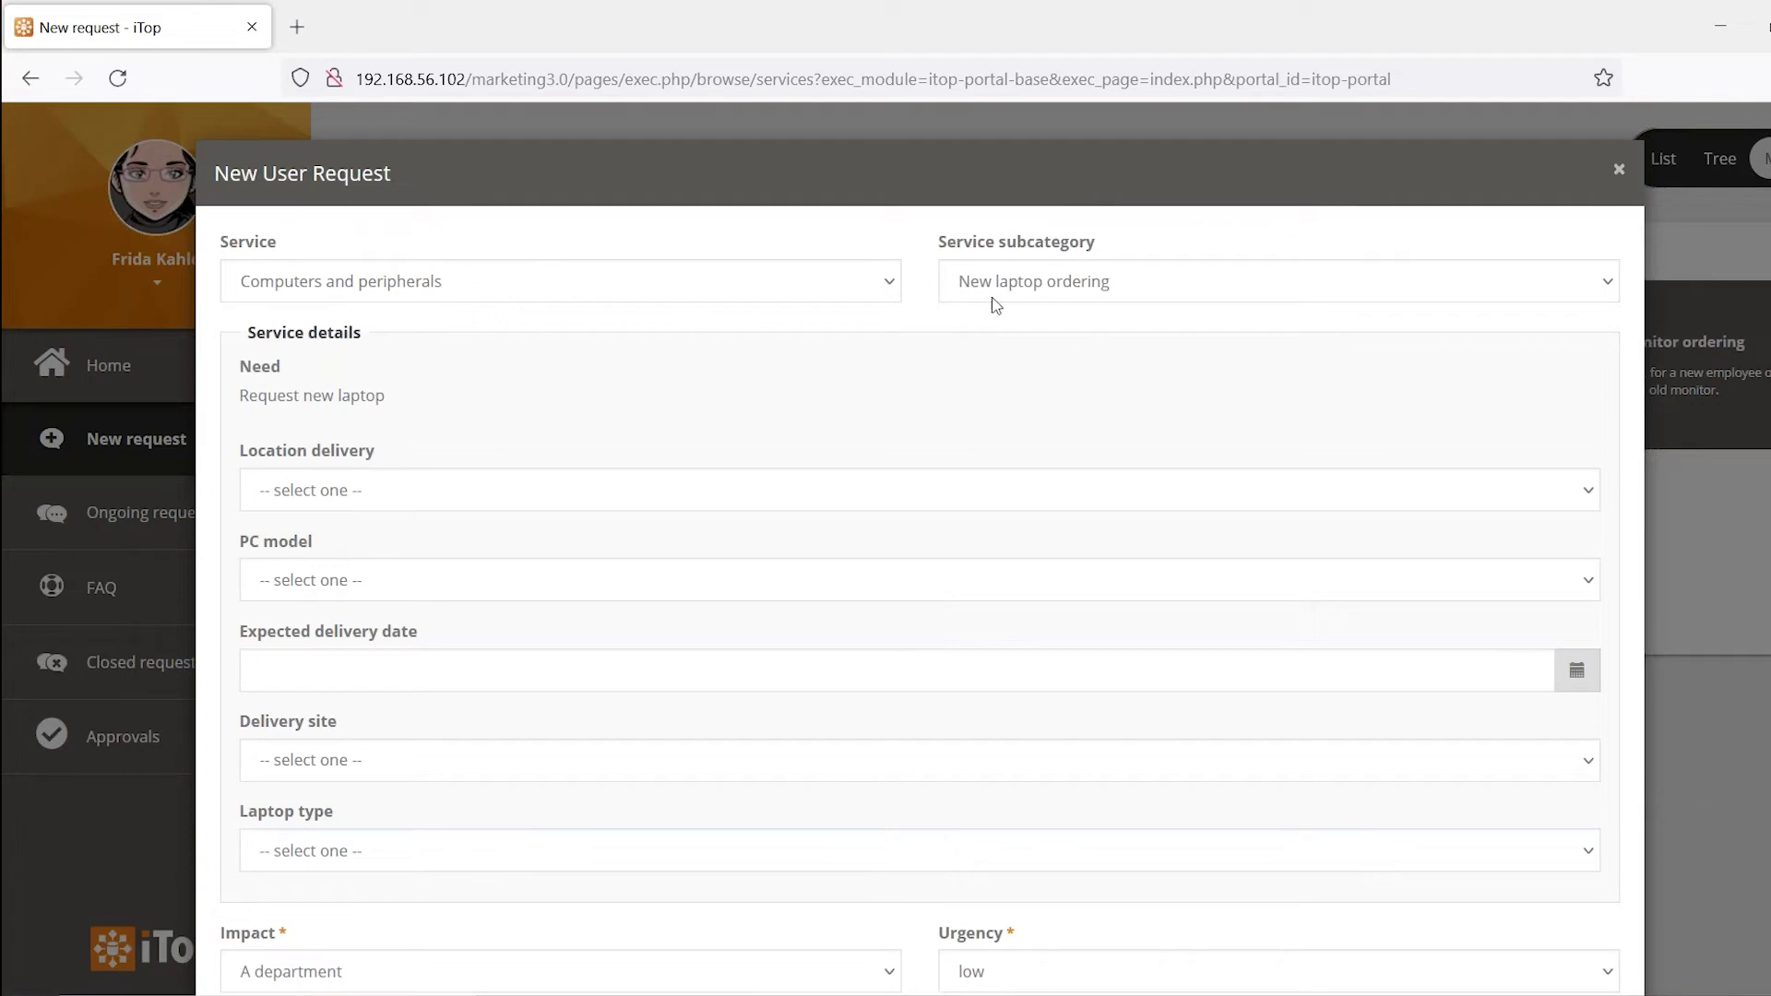
pyautogui.scroll(-1, 902, 469)
pyautogui.scroll(-5, 902, 468)
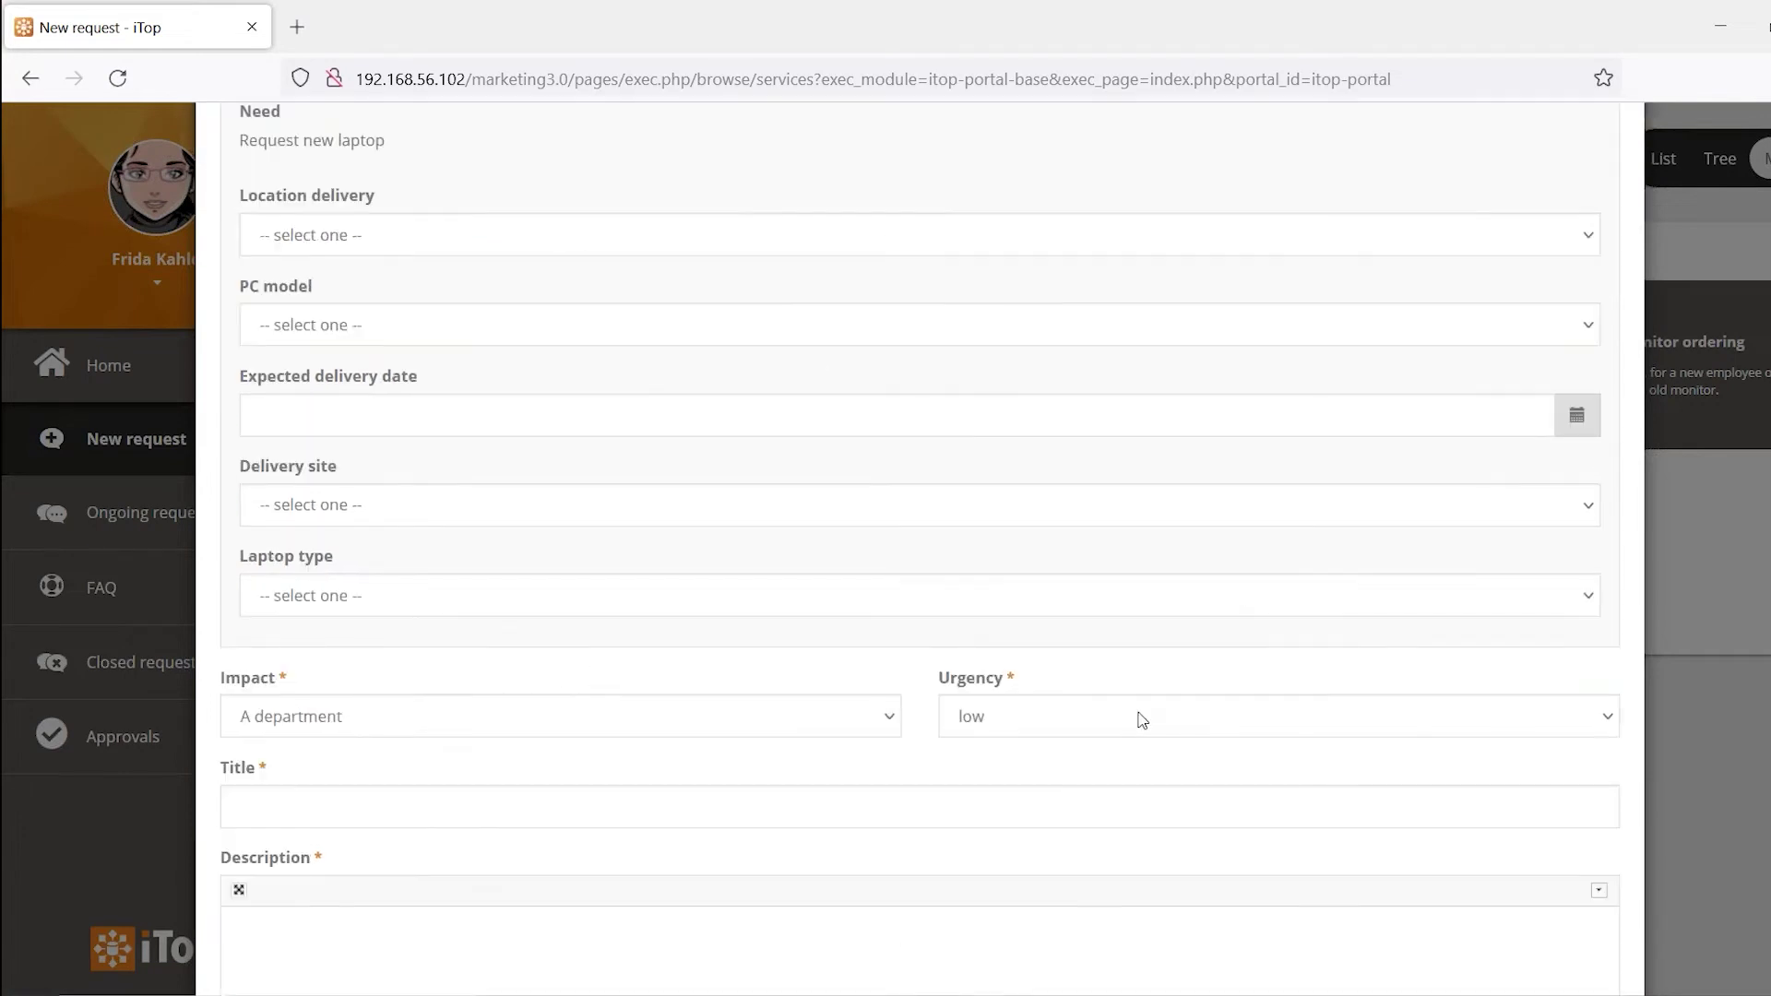
pyautogui.scroll(5, 662, 581)
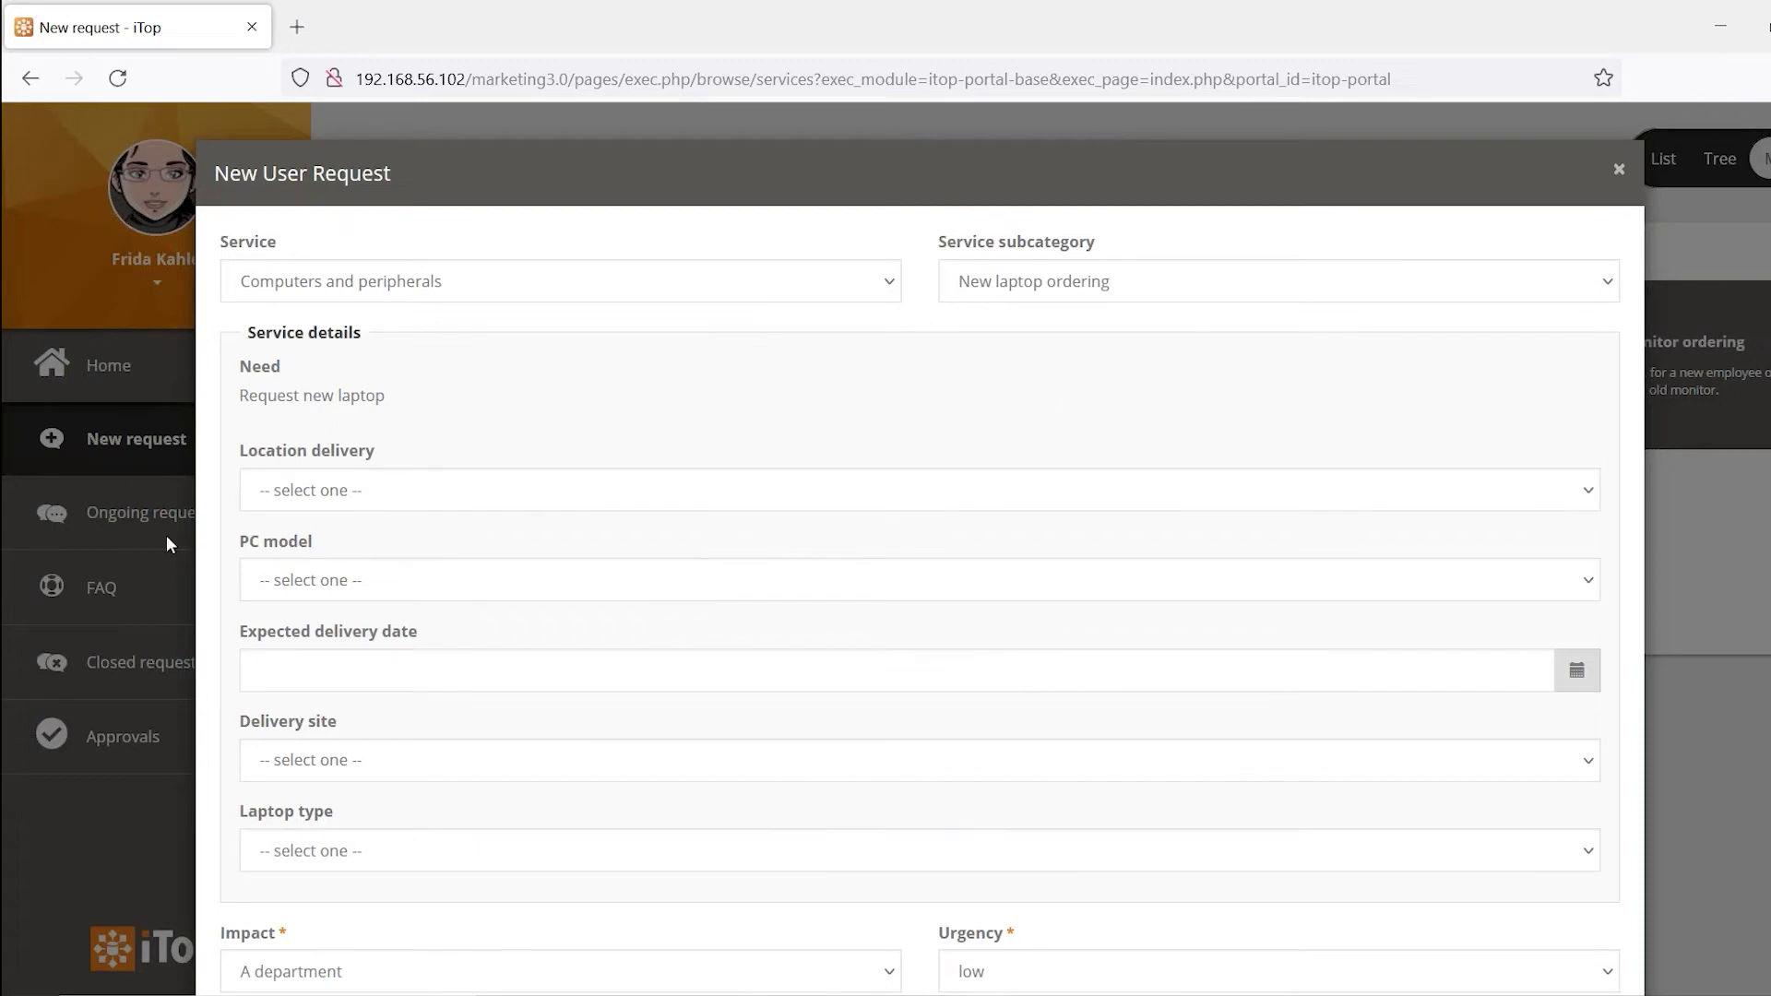
# Set the delivery location to Bordeaux and the PC model to HP Zbook 850
pyautogui.click(372, 495)
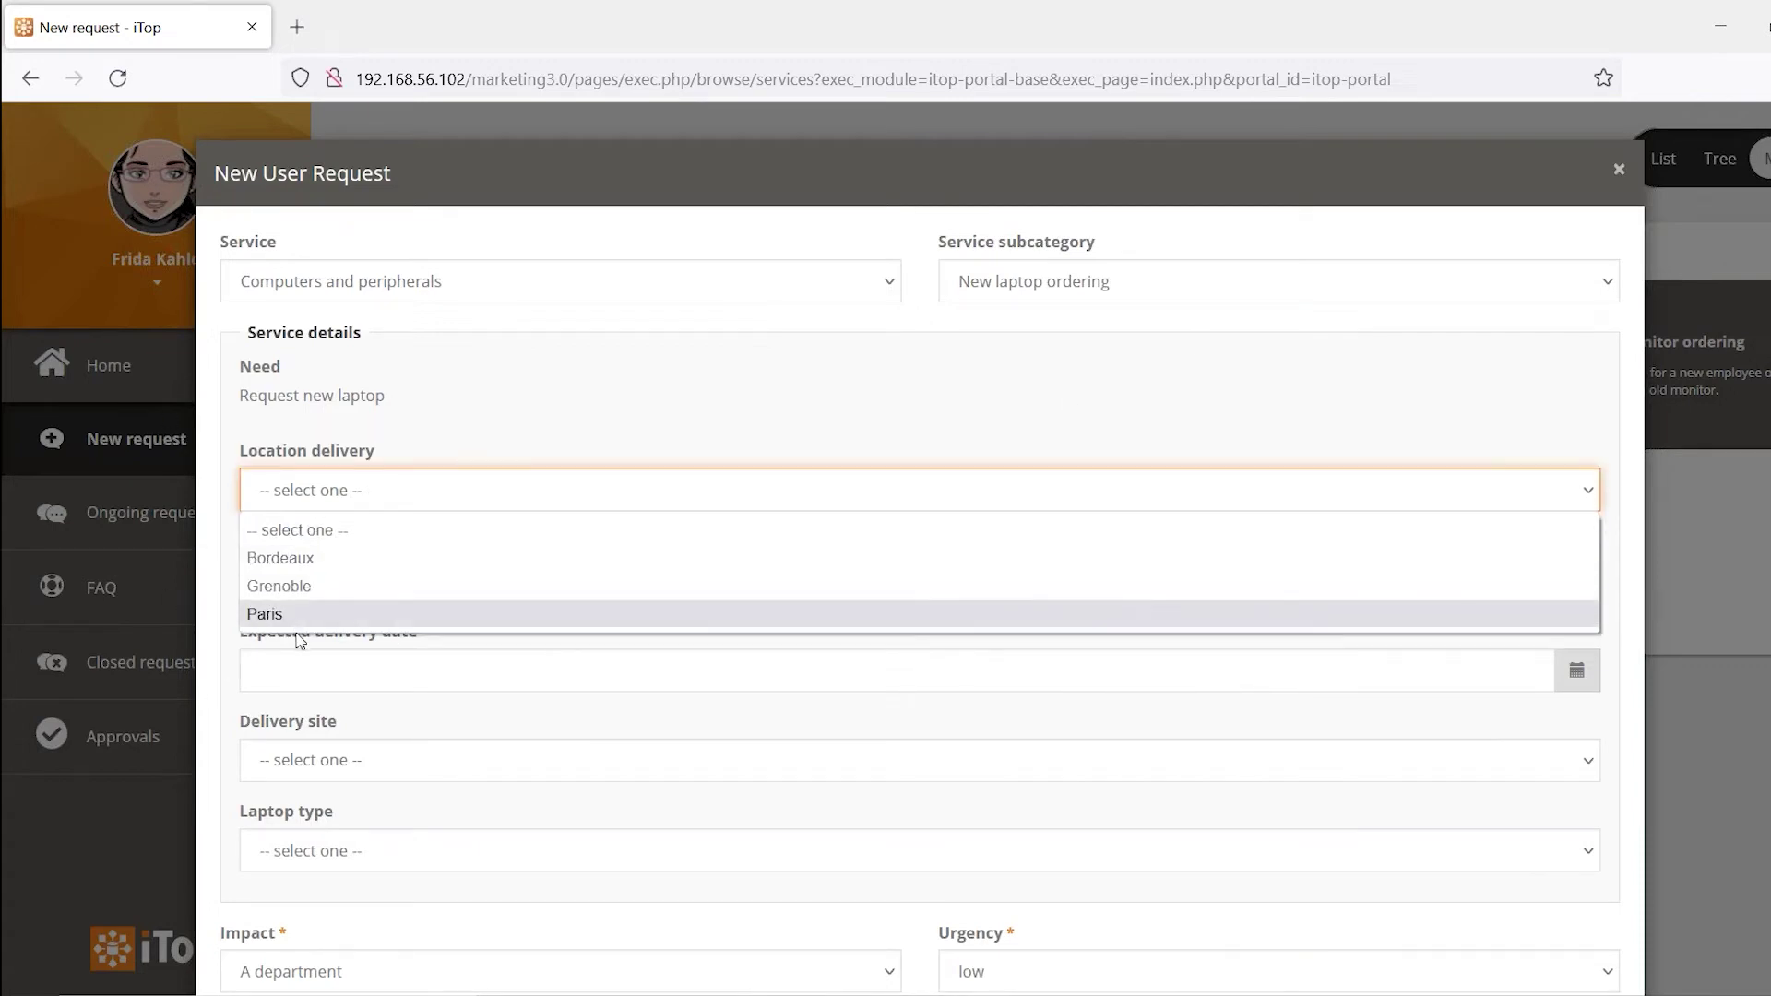
pyautogui.click(296, 559)
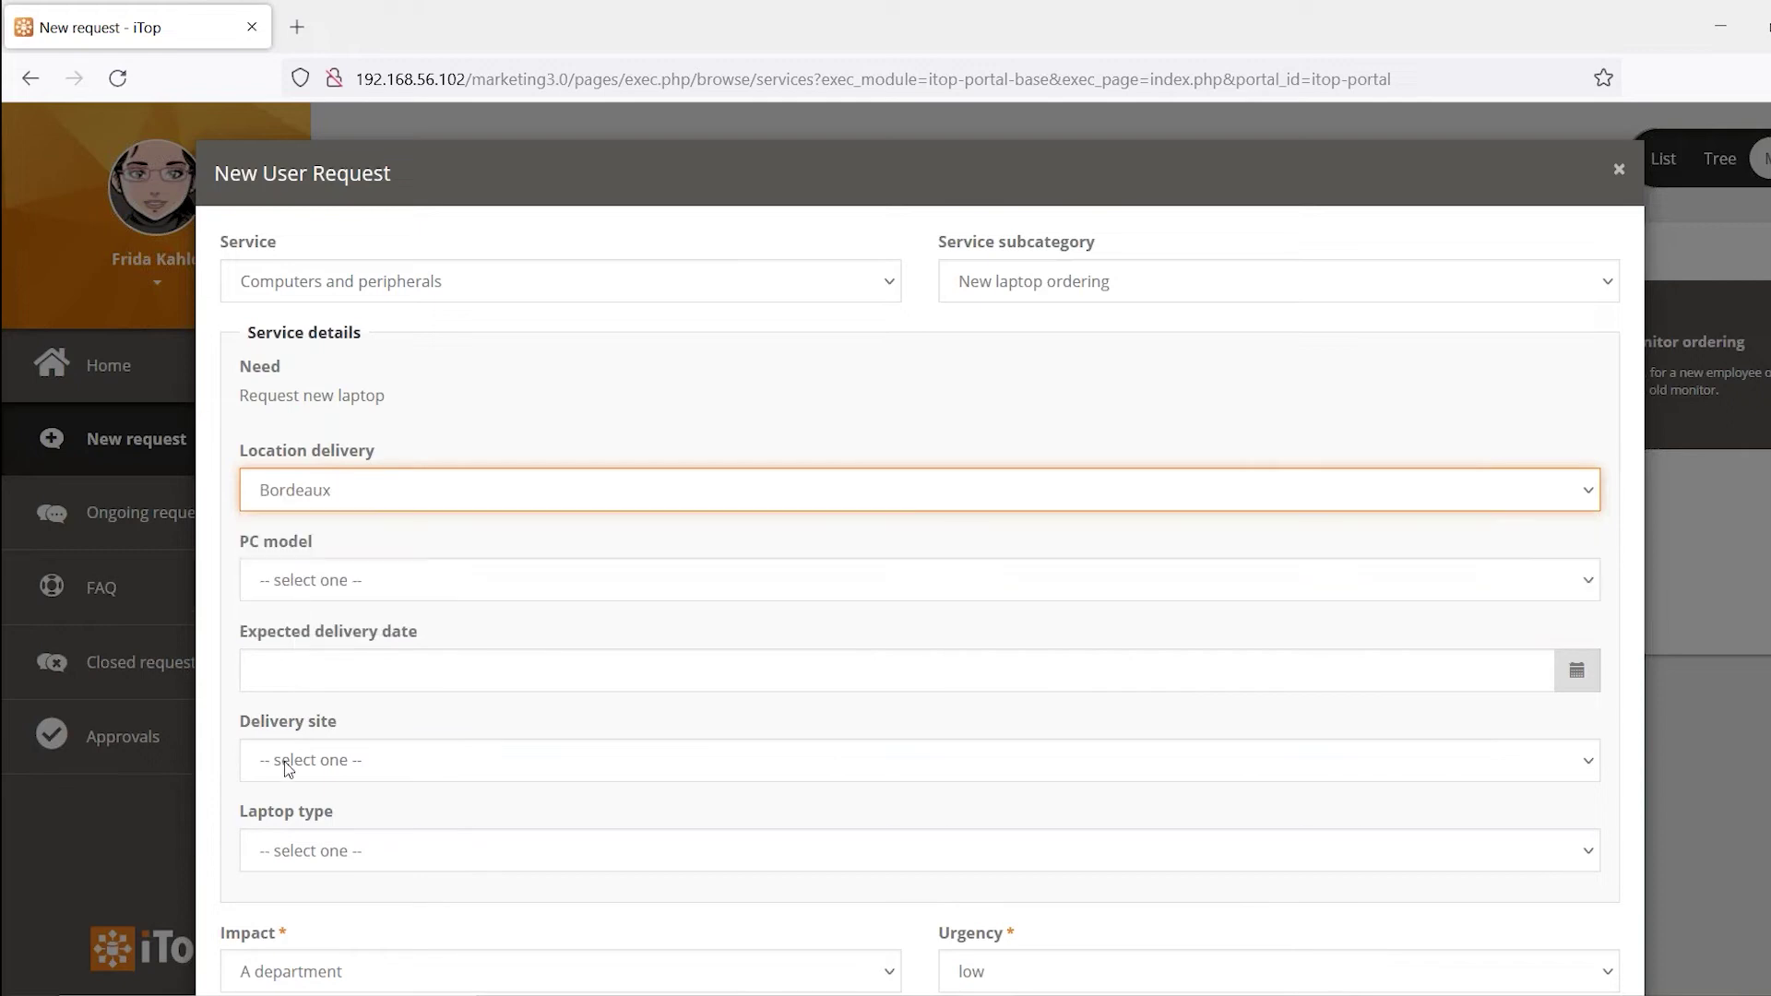
pyautogui.click(370, 490)
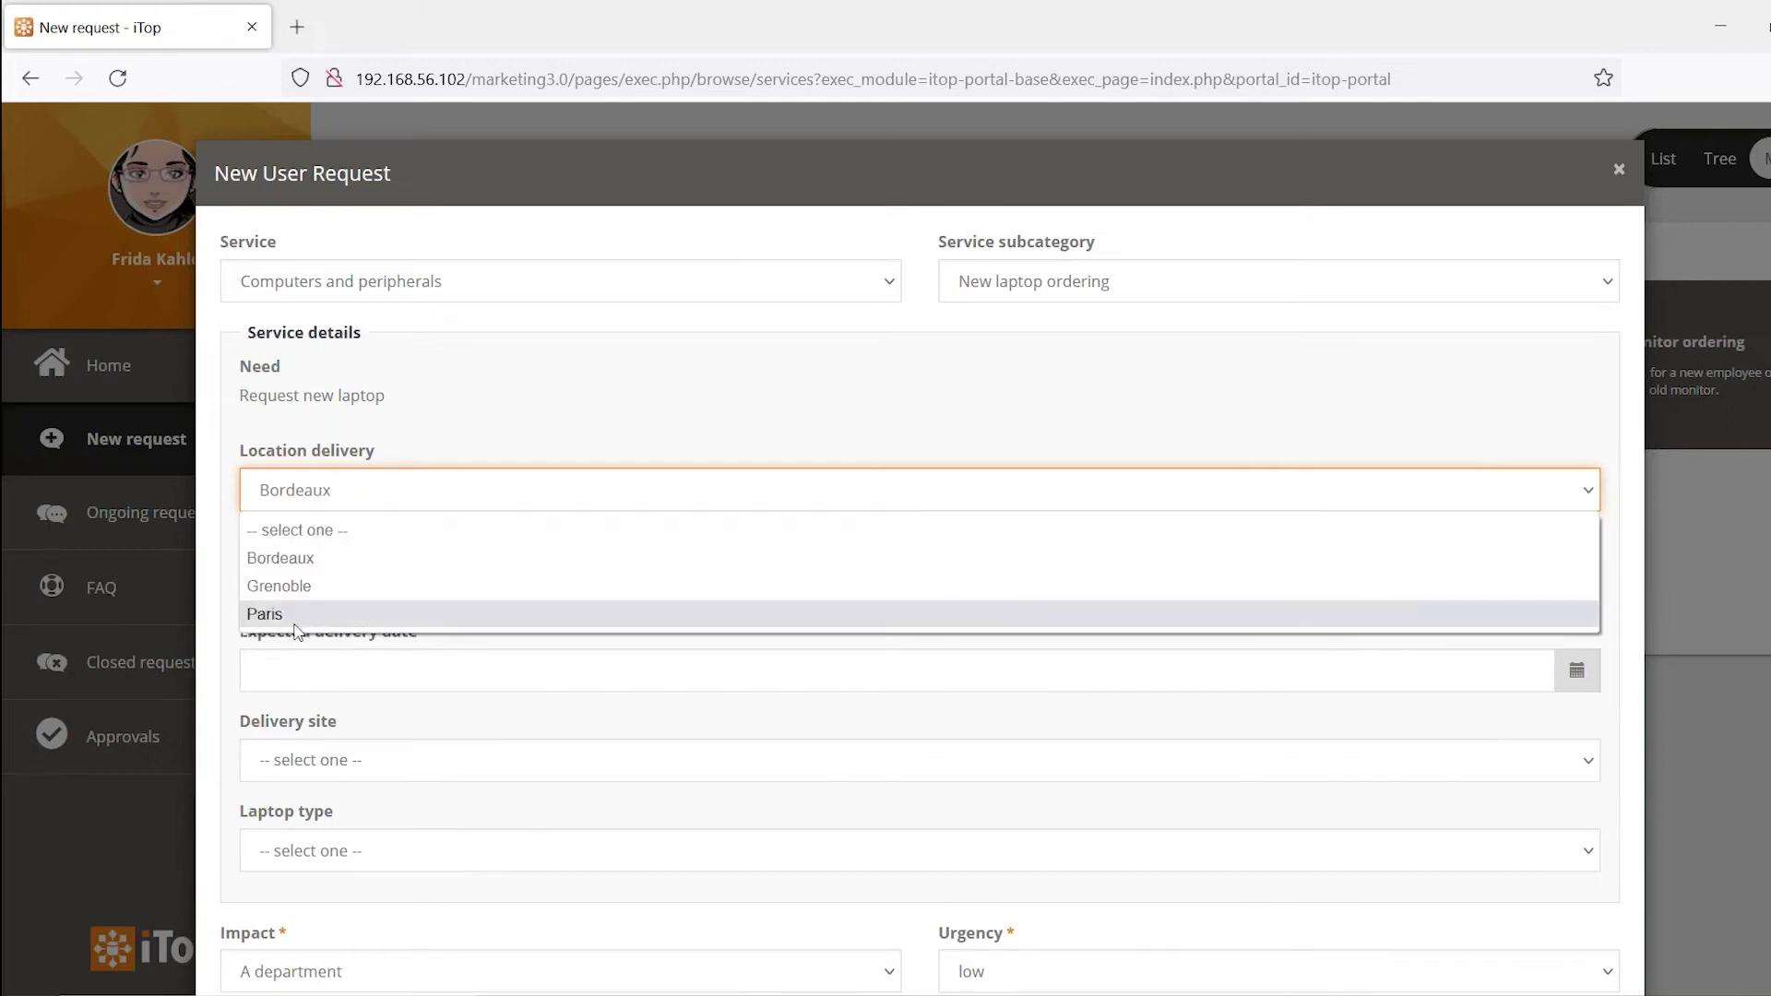
pyautogui.click(499, 431)
pyautogui.click(427, 581)
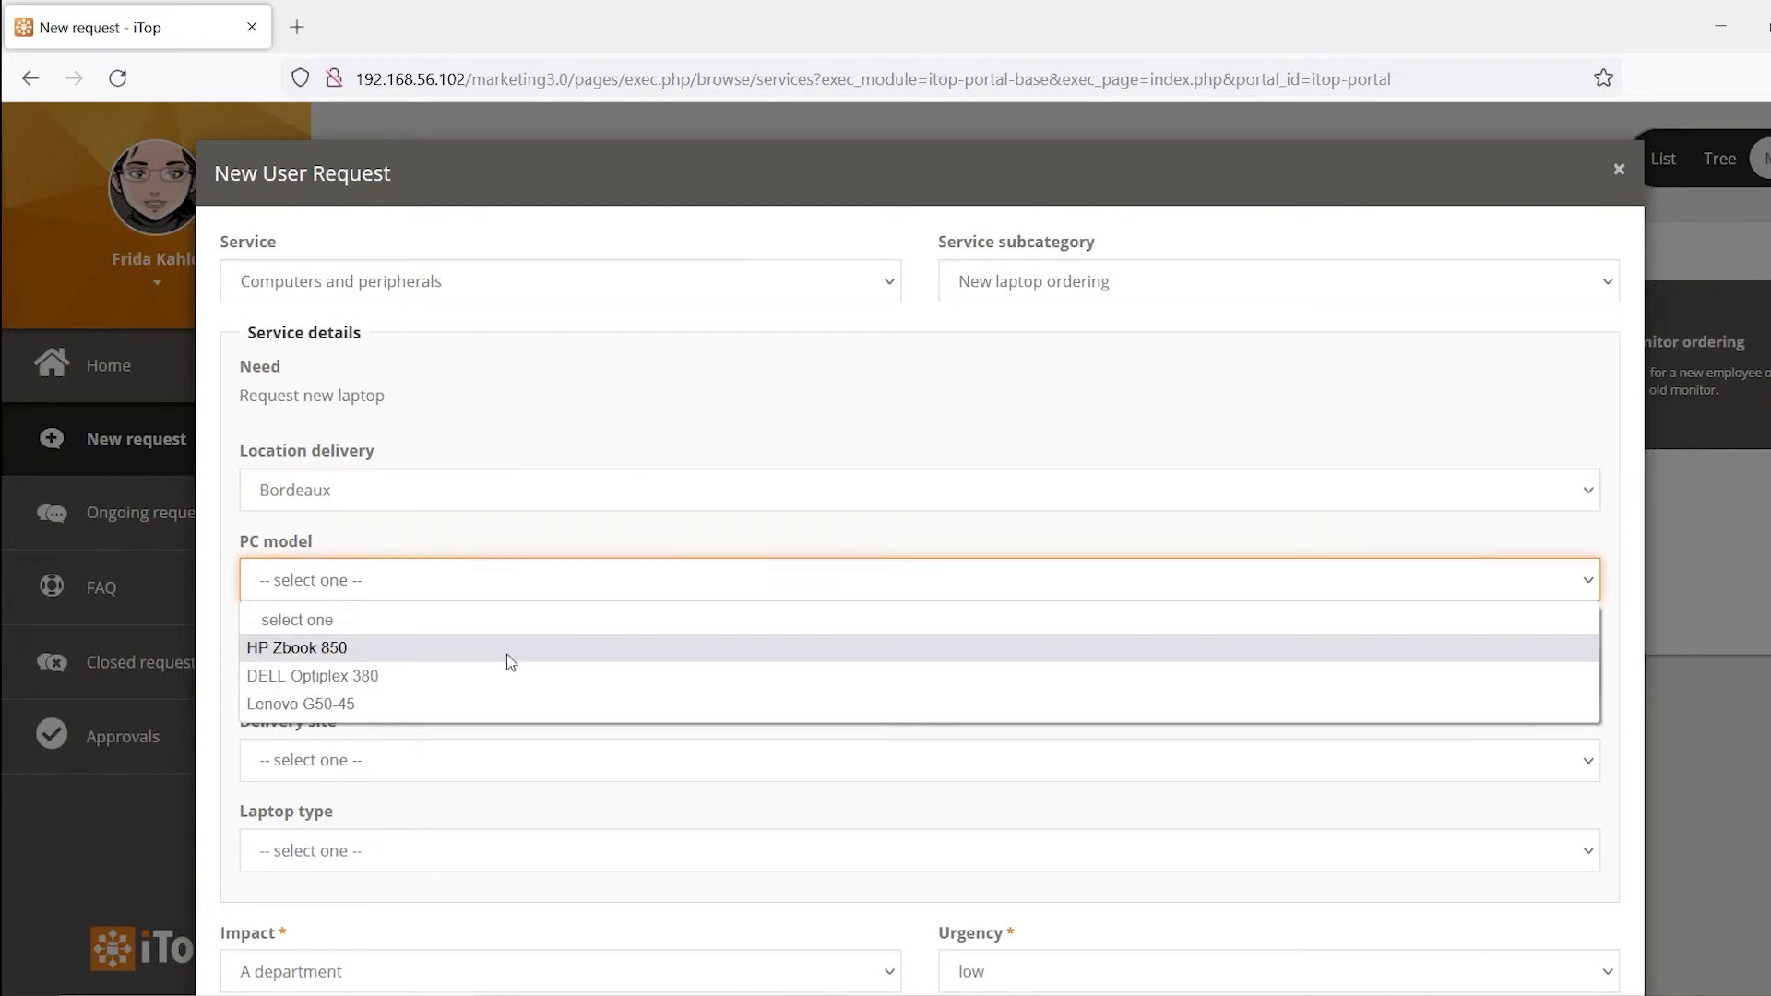
pyautogui.click(292, 647)
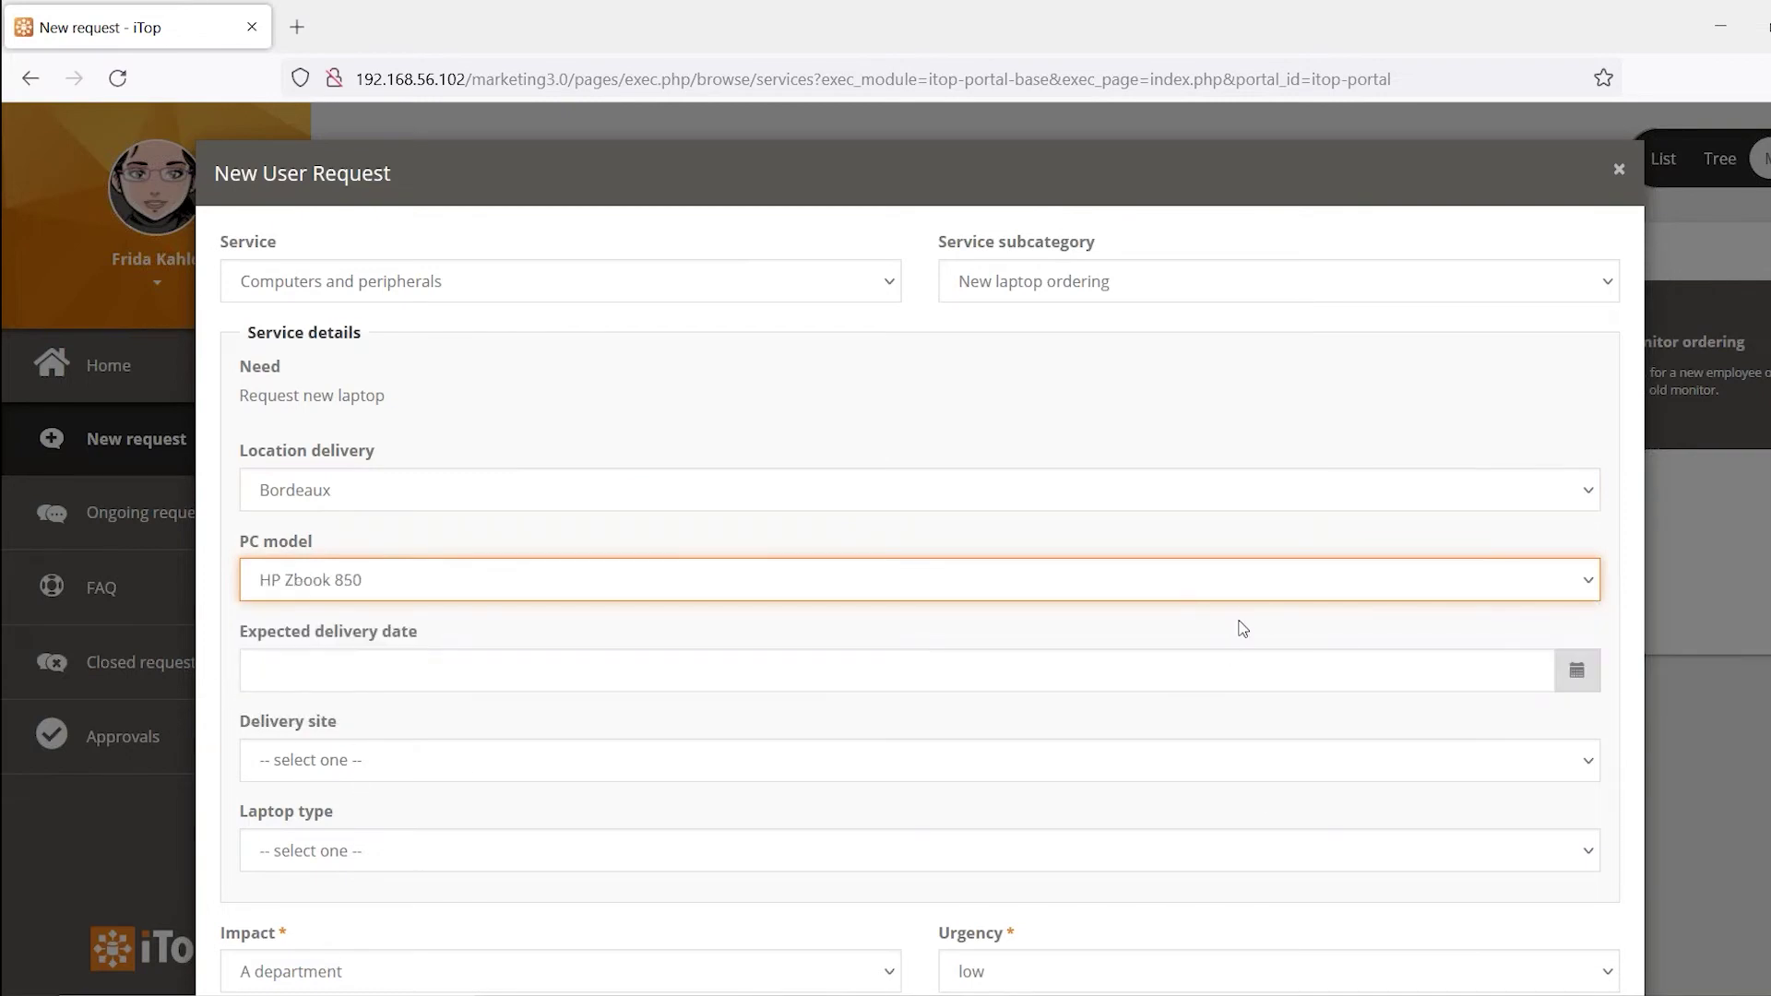
# Fill in the title 'xdfdfg' and the description 'sfgsdfg'
pyautogui.scroll(-3, 1275, 660)
pyautogui.scroll(-2, 1274, 660)
pyautogui.click(693, 572)
pyautogui.write('xdfdfg')
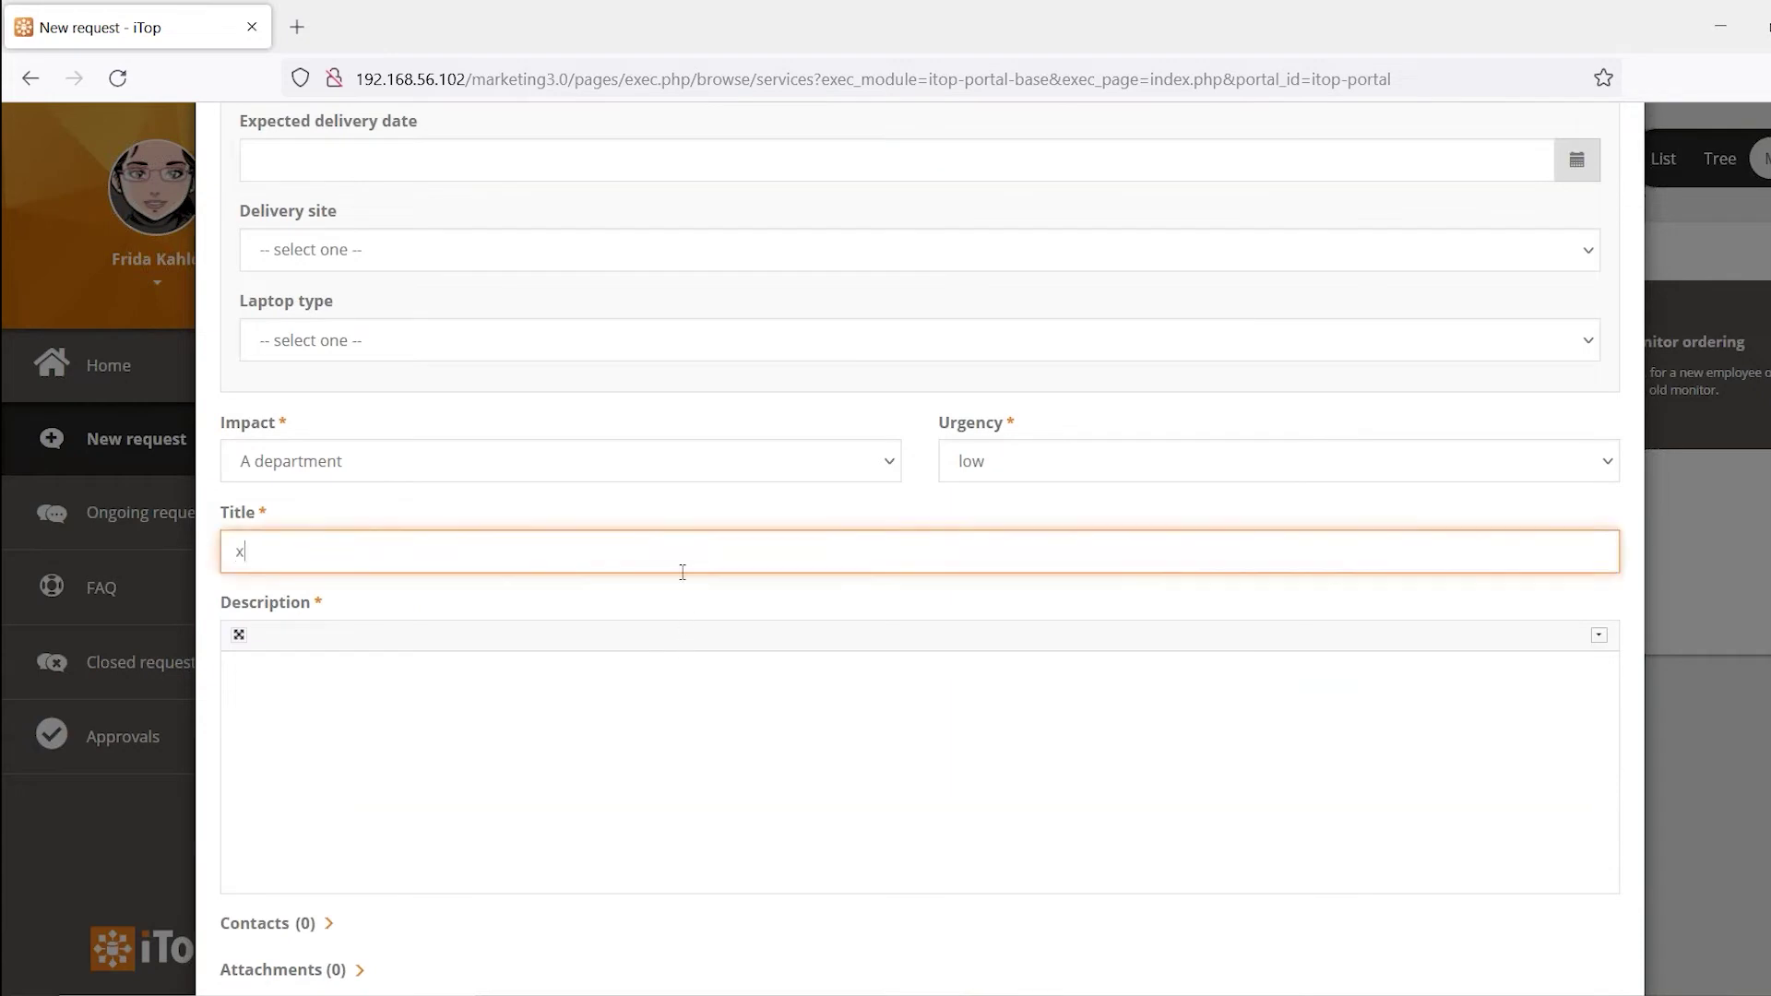
pyautogui.click(647, 774)
pyautogui.write('sfgsdfg')
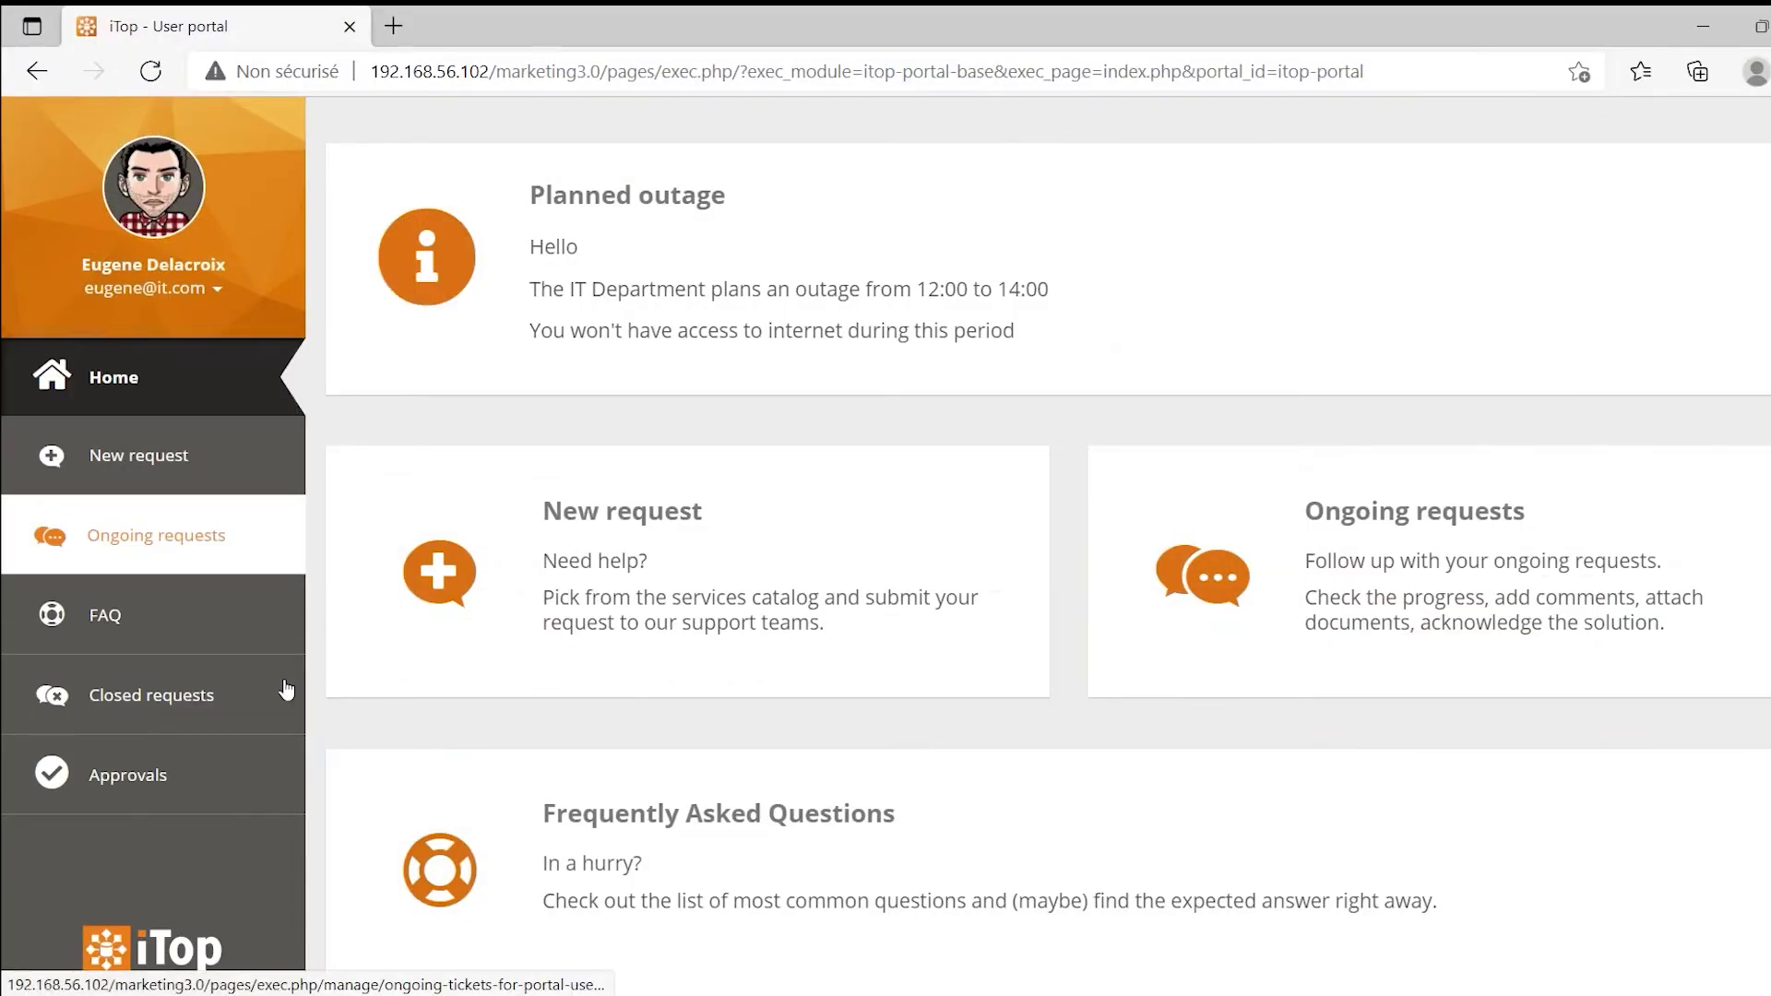
# Approve request R-000084 from Approvals with the comment 'ok'
pyautogui.click(130, 785)
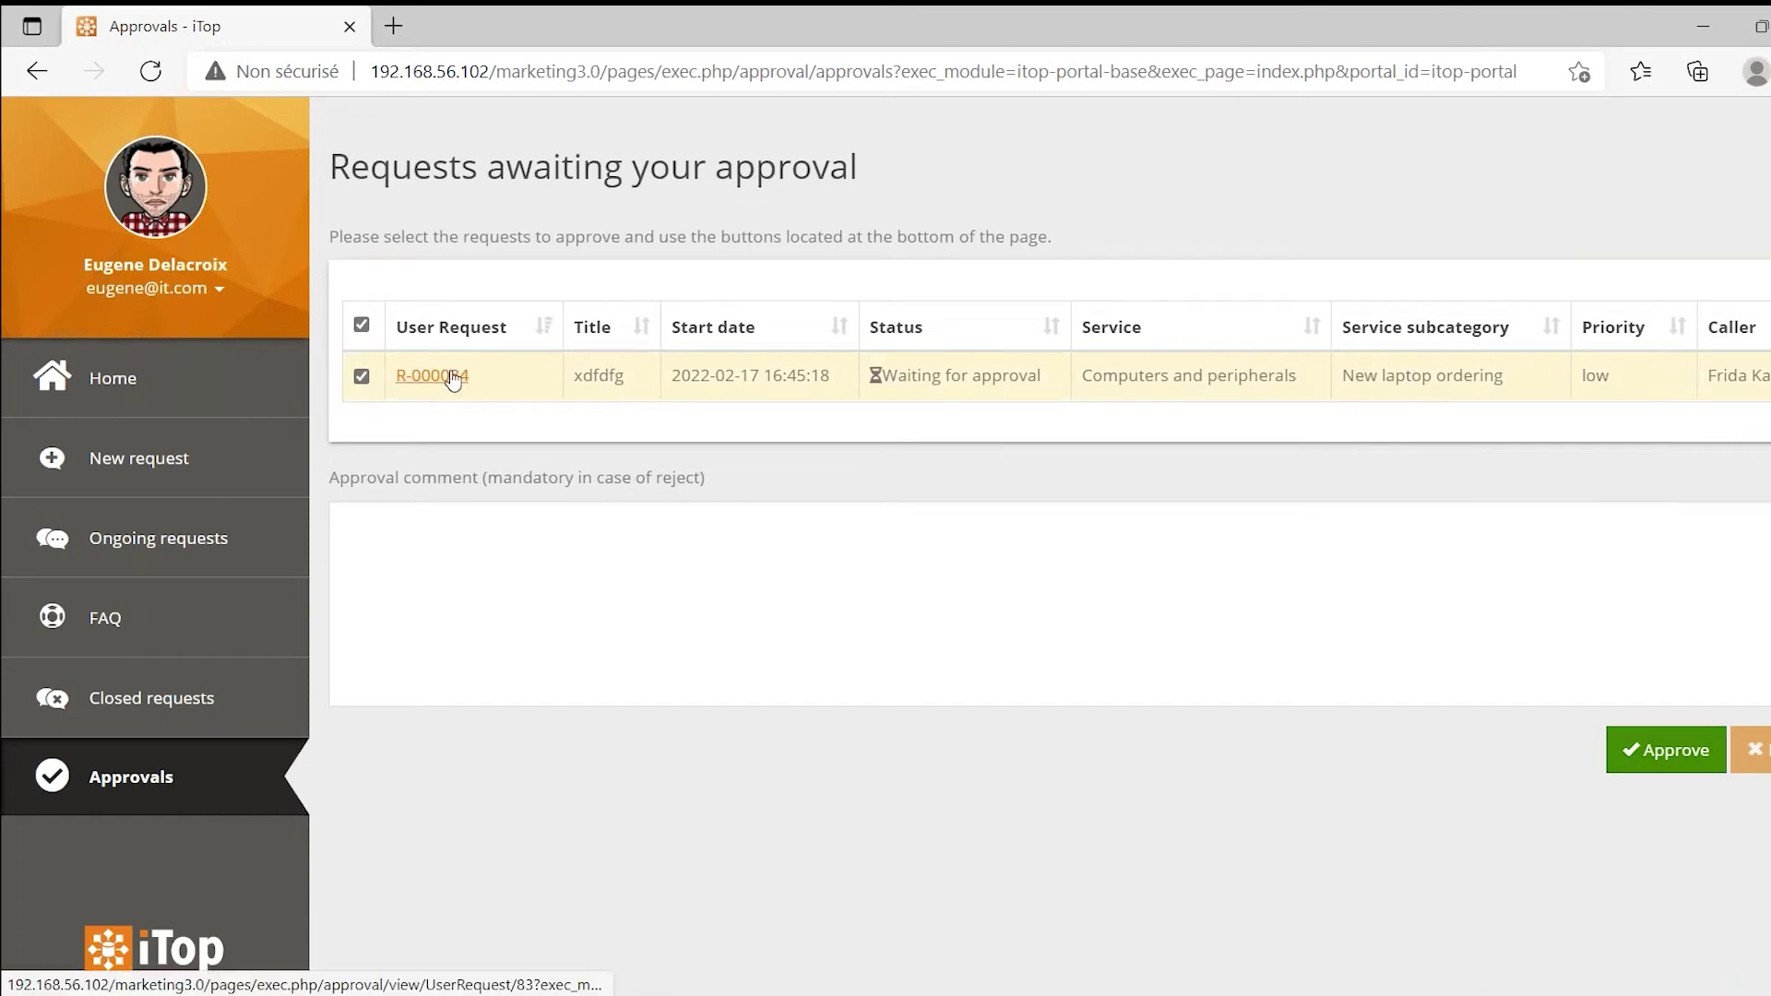
pyautogui.click(543, 614)
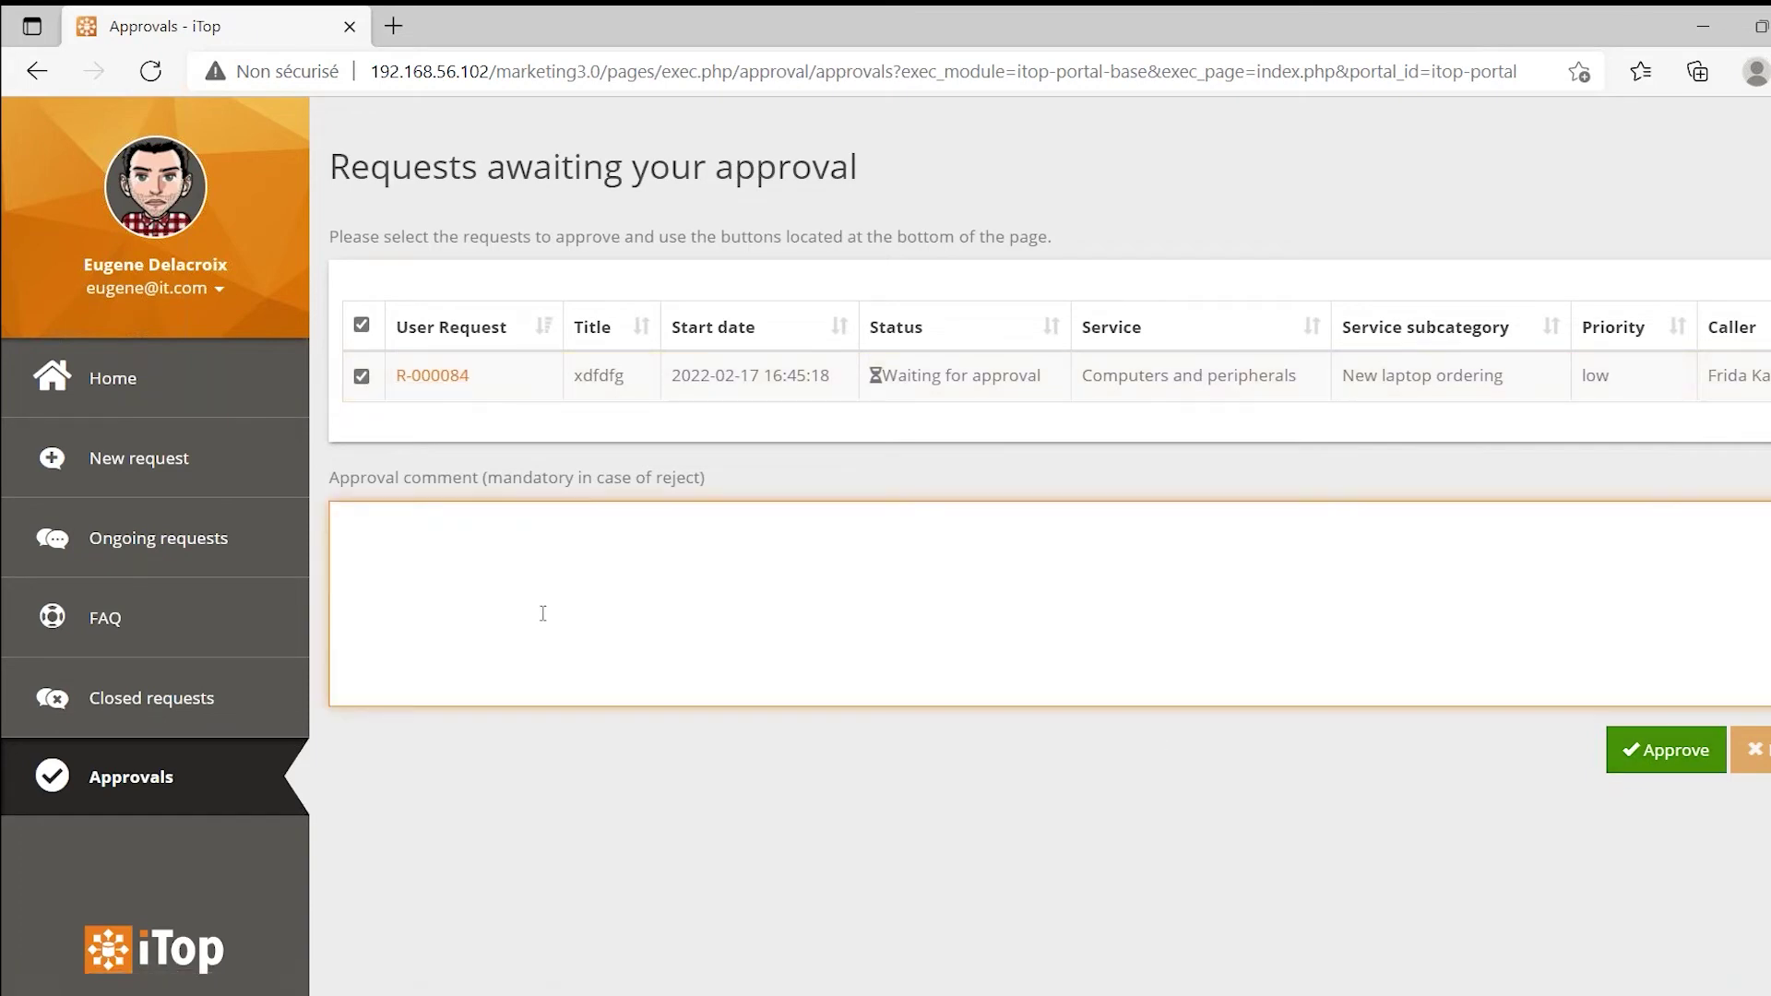
pyautogui.write('ok')
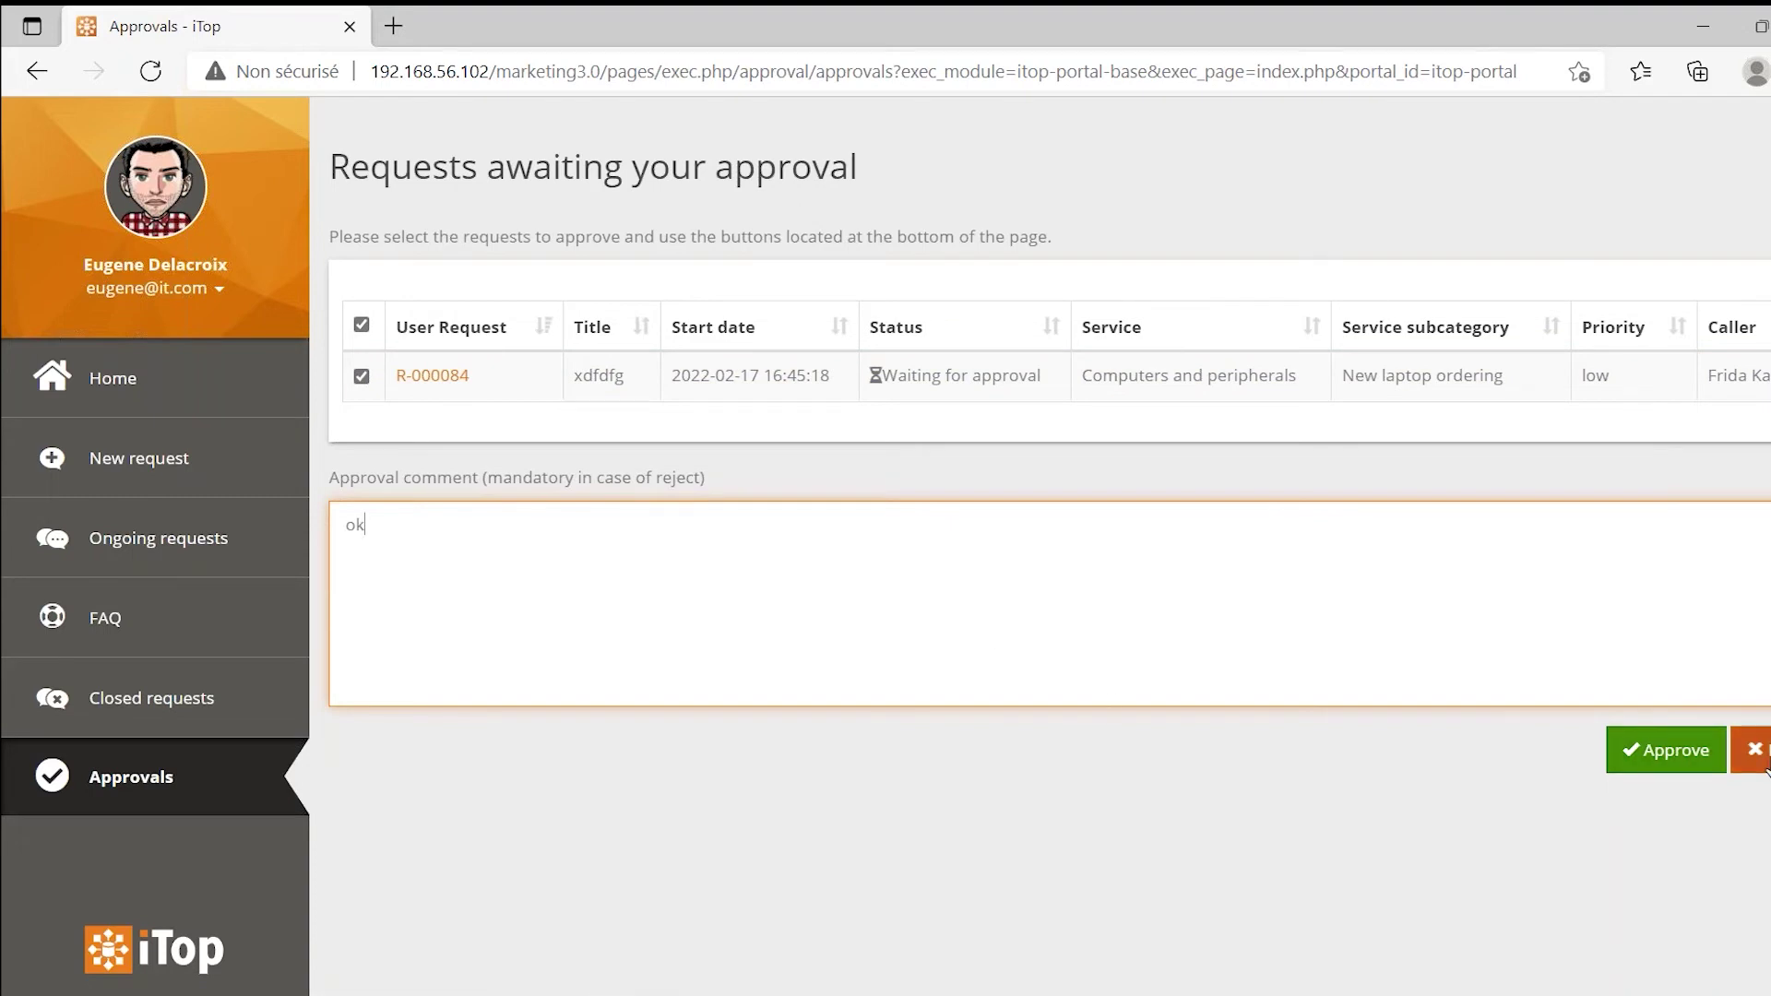
pyautogui.click(1688, 758)
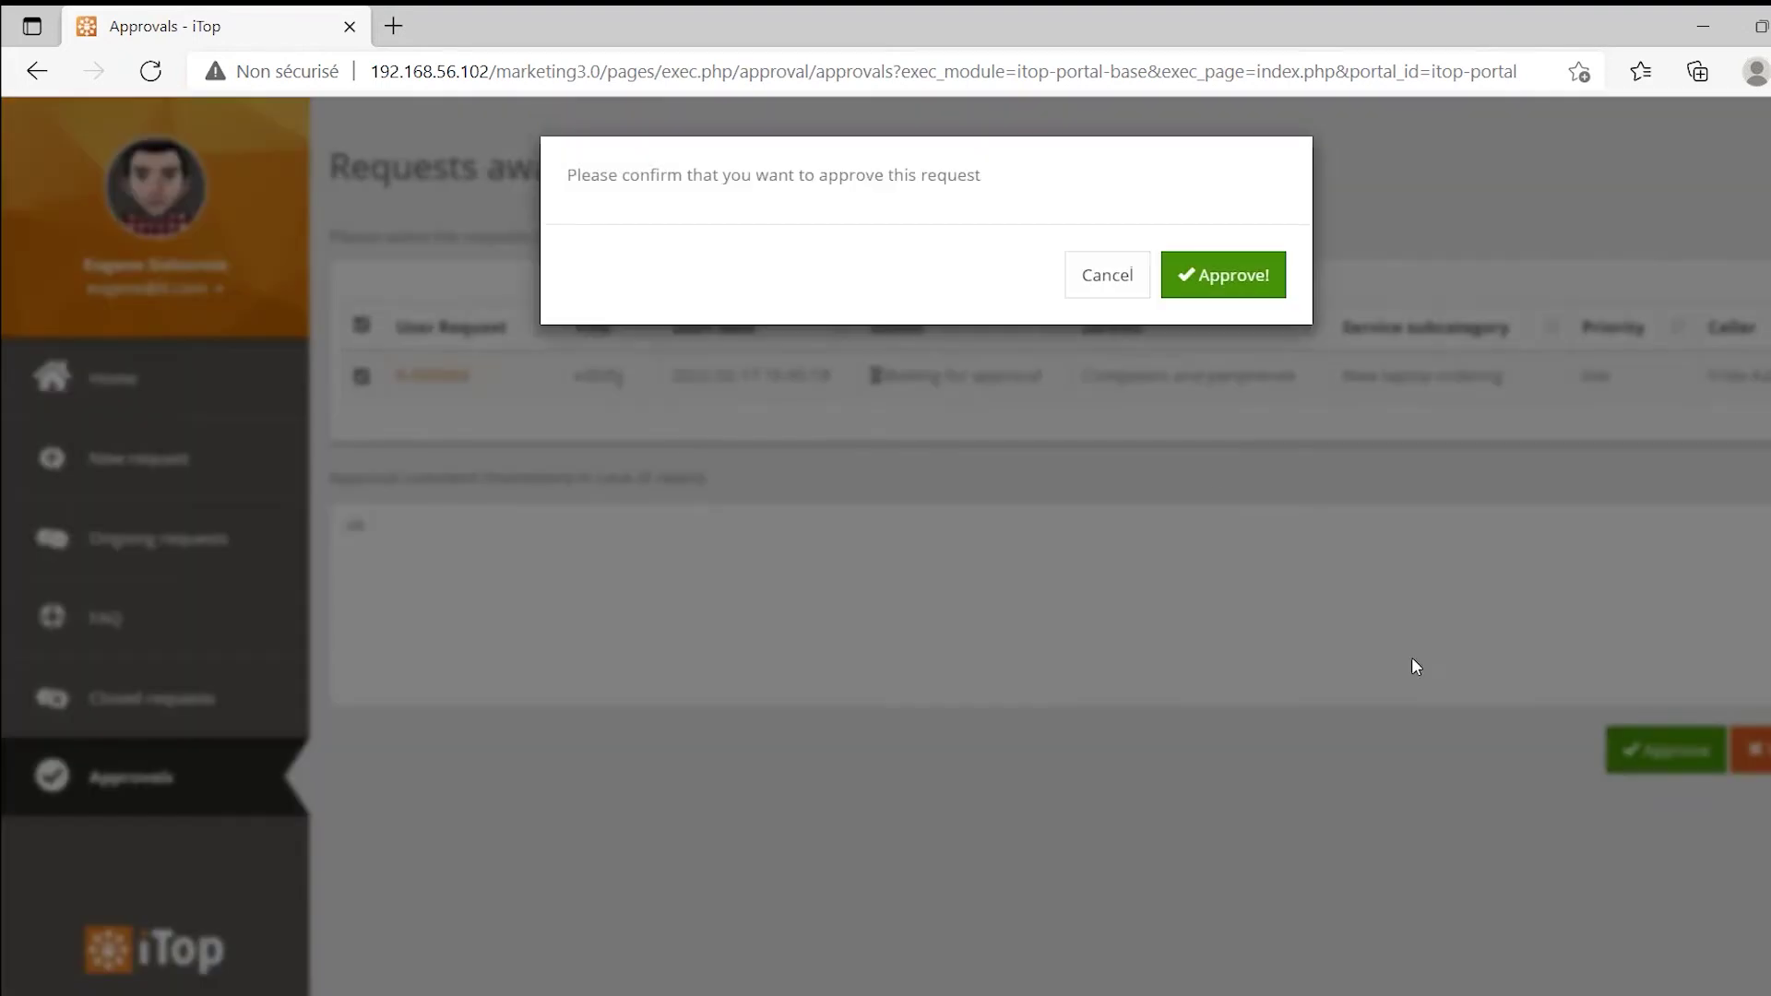
pyautogui.click(1221, 289)
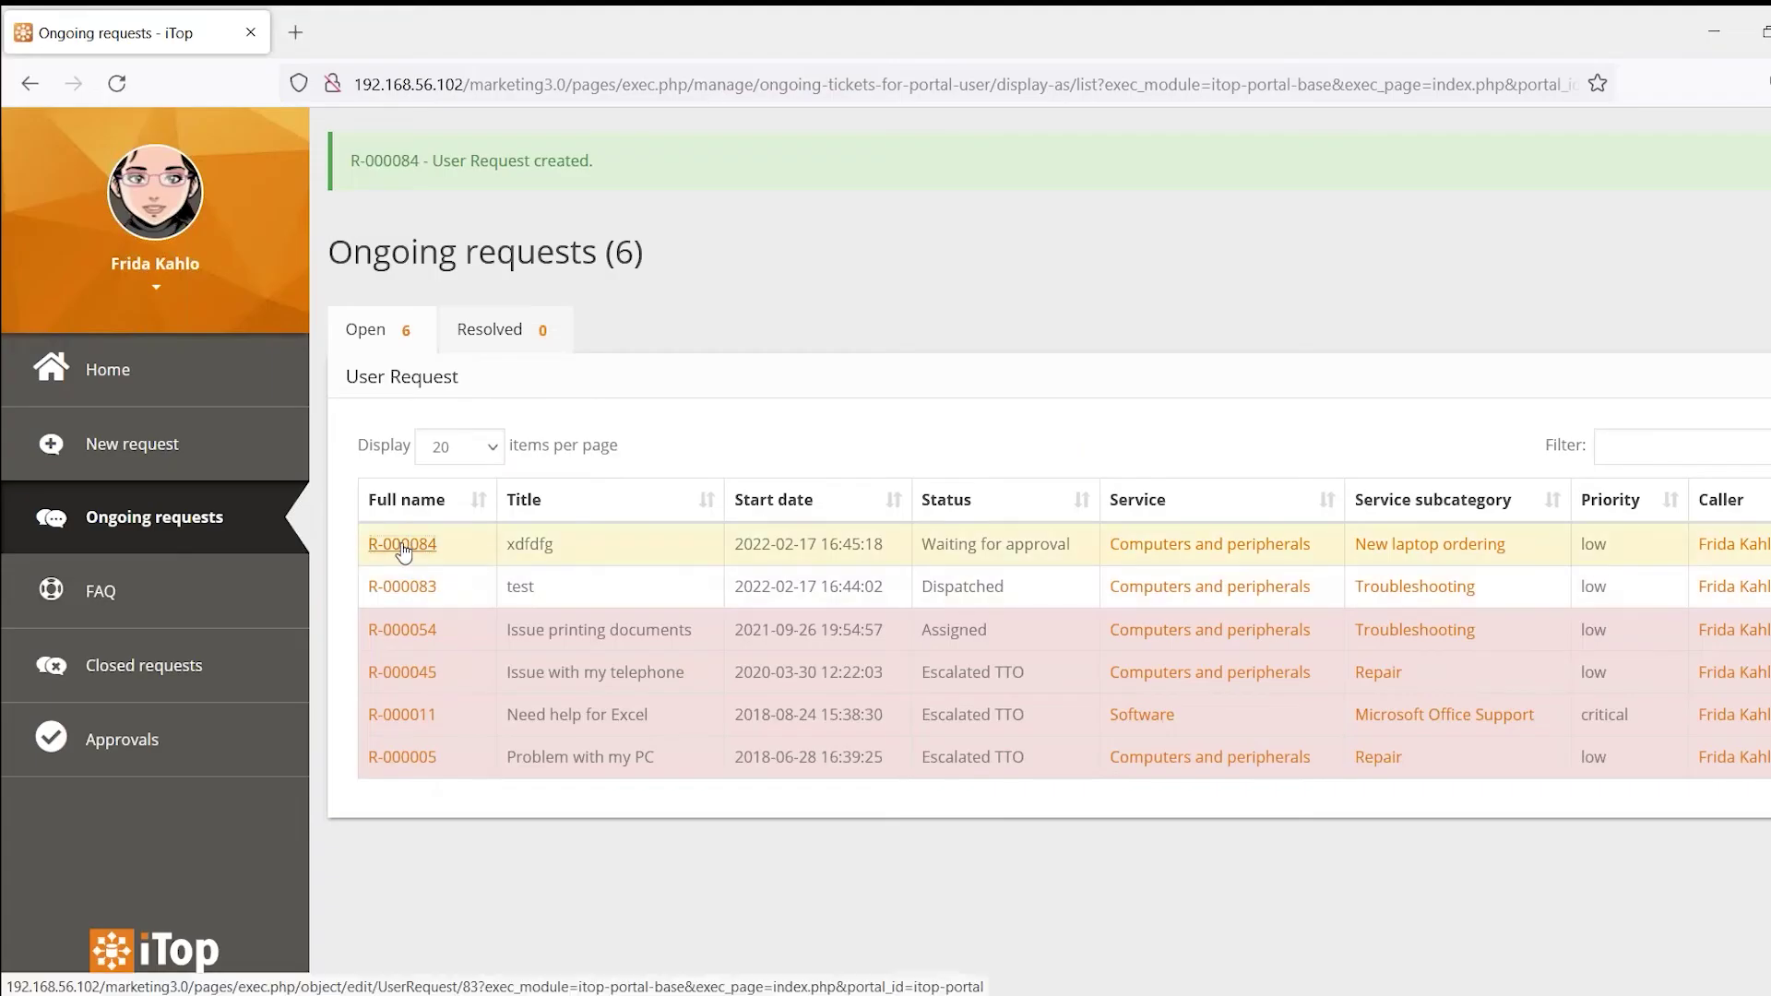
# Confirm R-000084 is still Waiting for approval, then bring the agent console forward
pyautogui.click(403, 546)
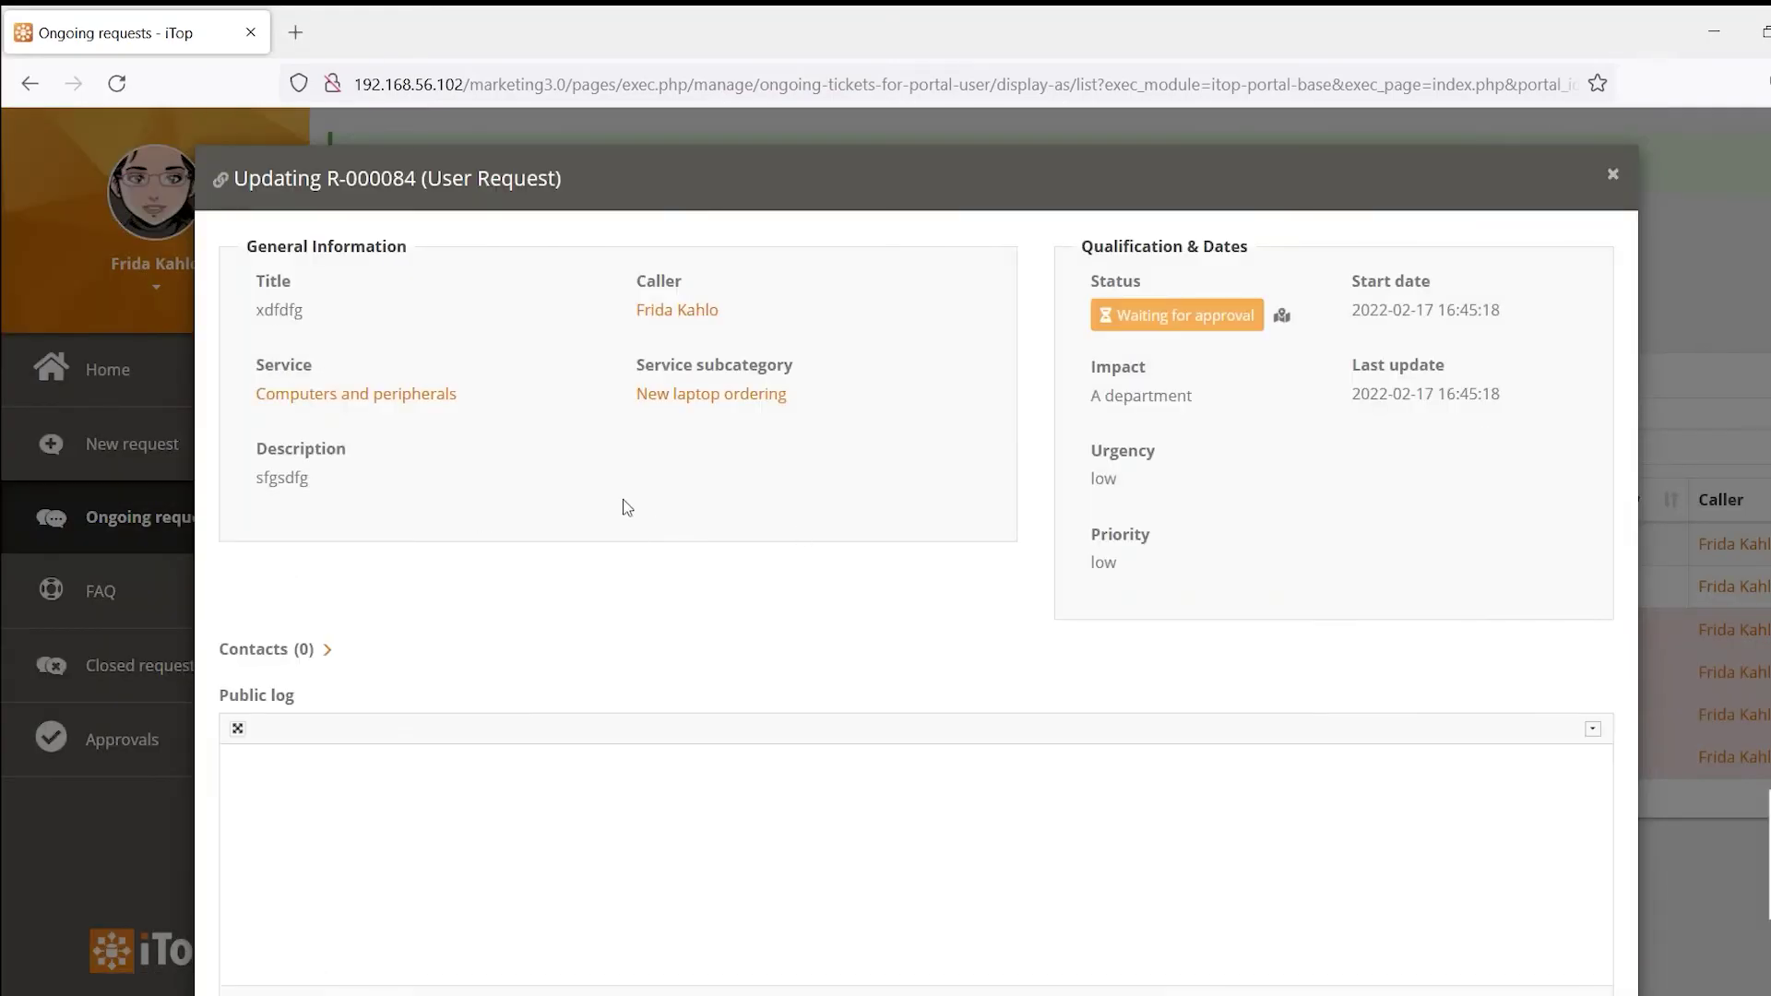
pyautogui.click(1613, 174)
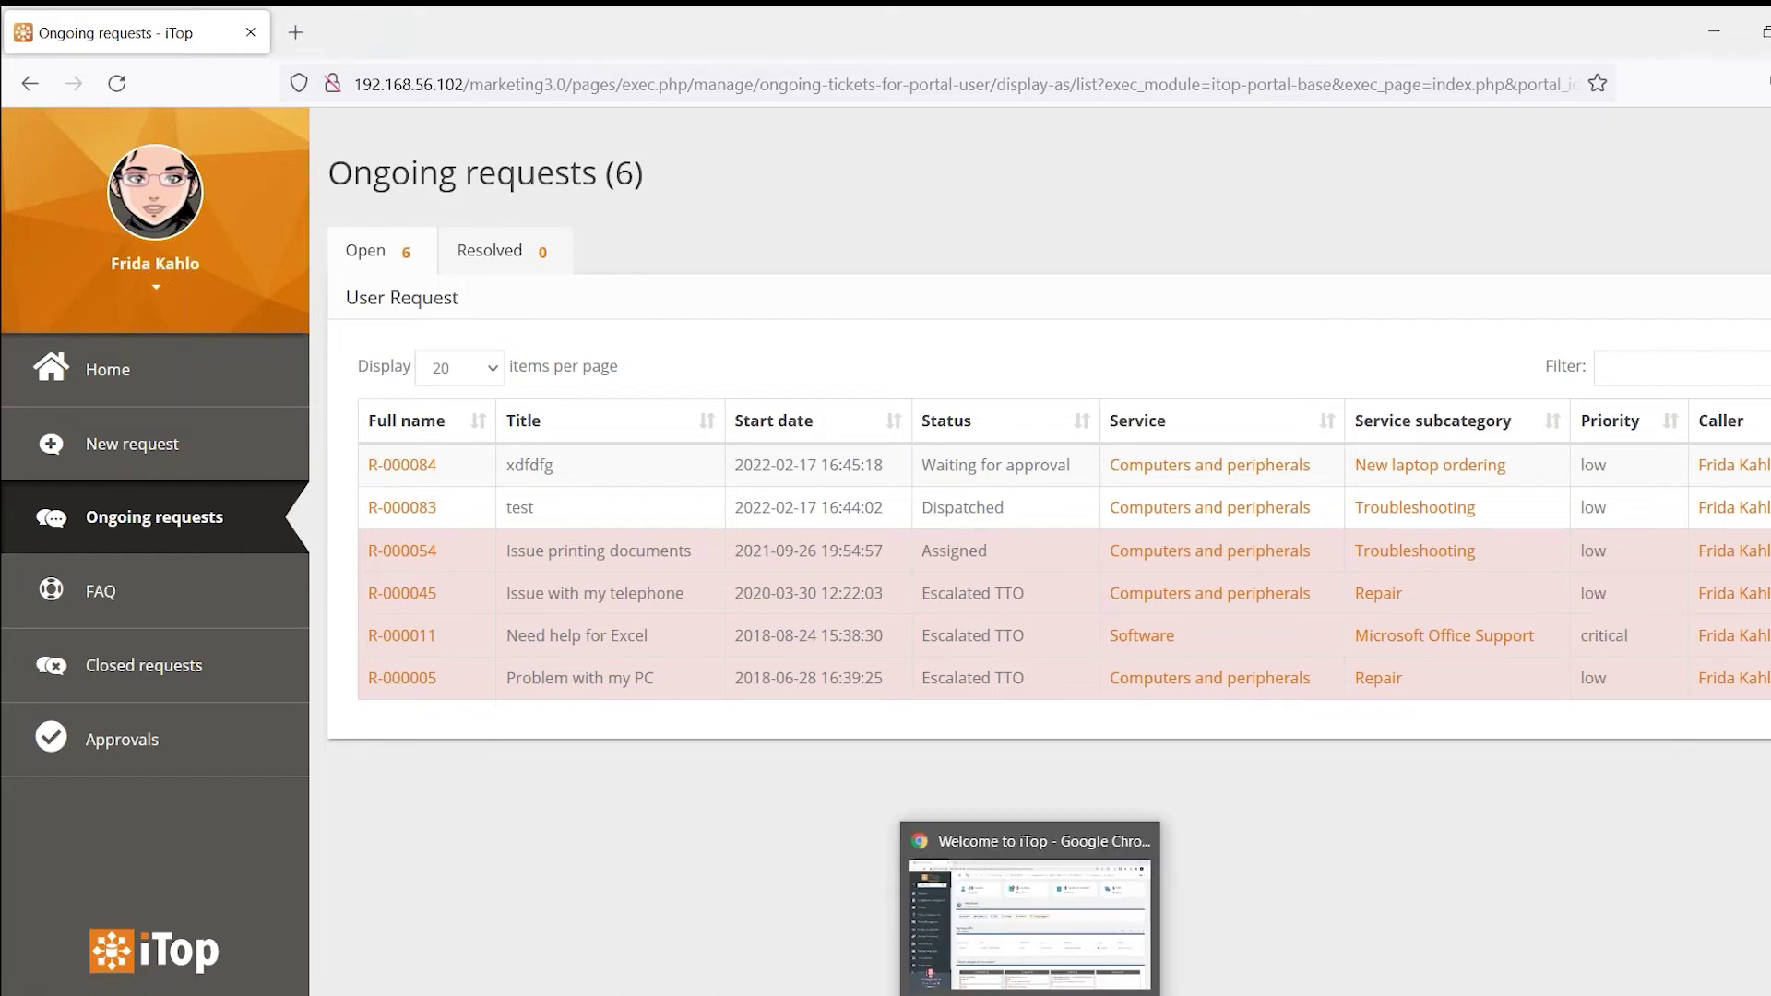
pyautogui.click(1034, 994)
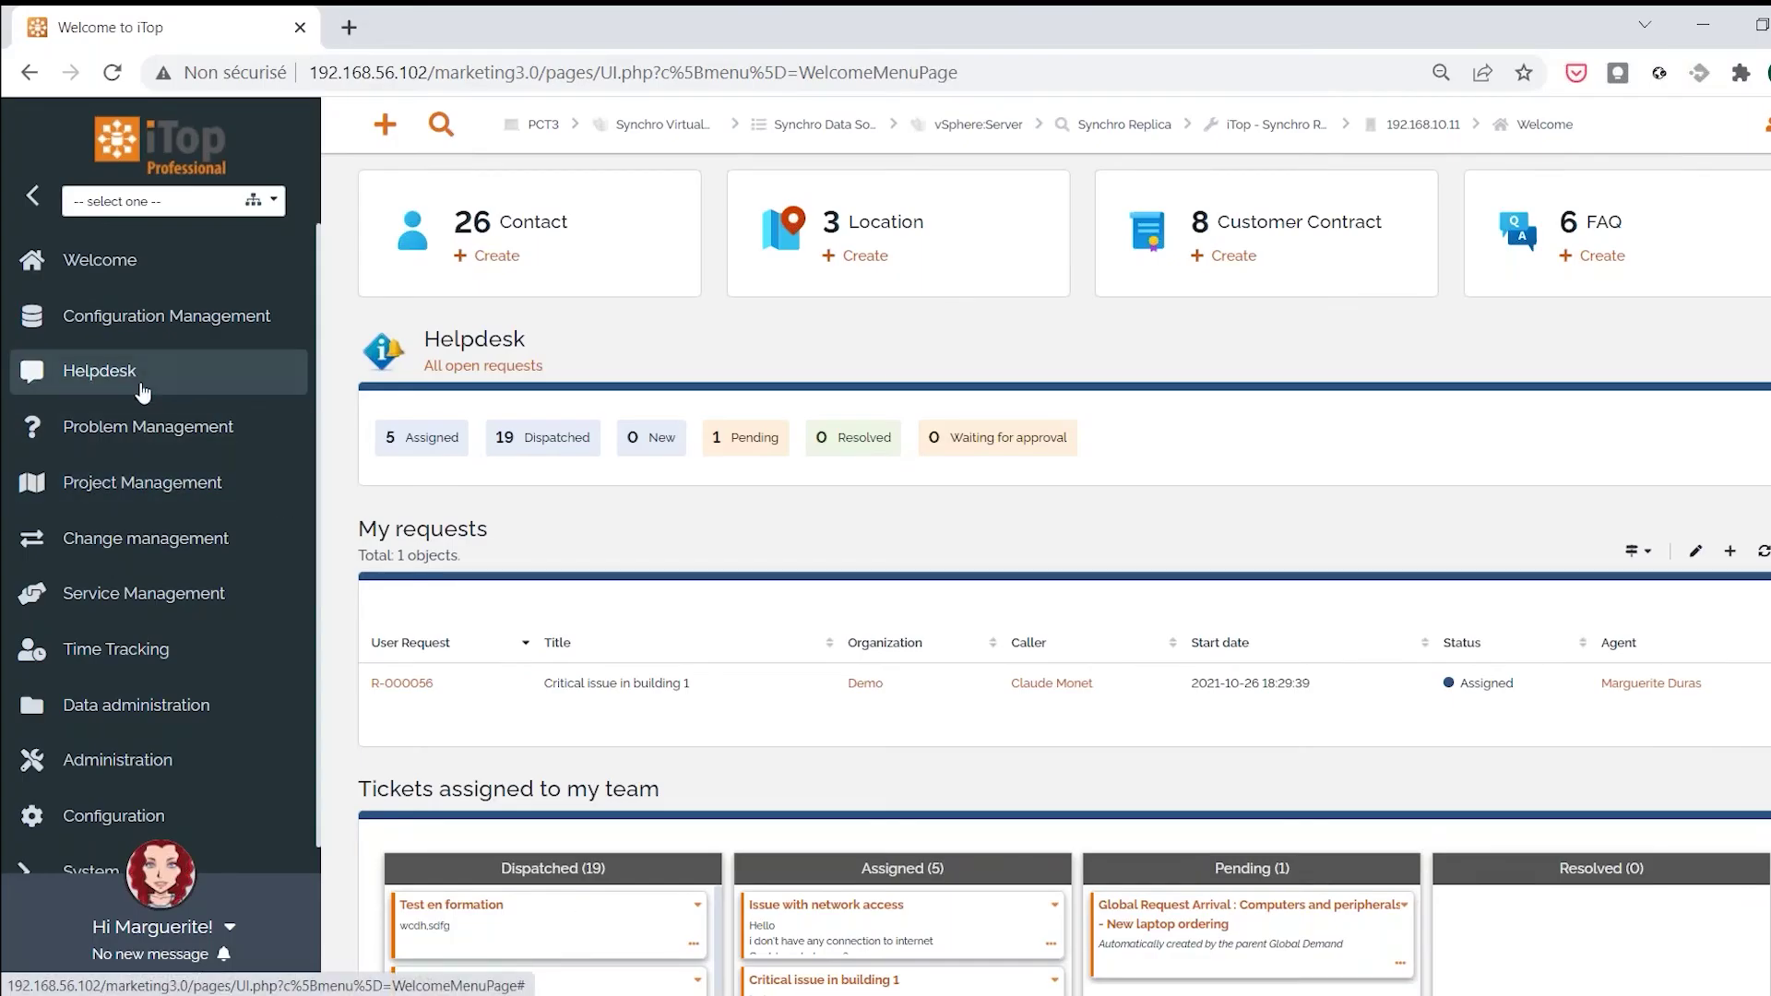
# From the Helpdesk overview, list requests waiting for approval and open R-000084
pyautogui.click(107, 378)
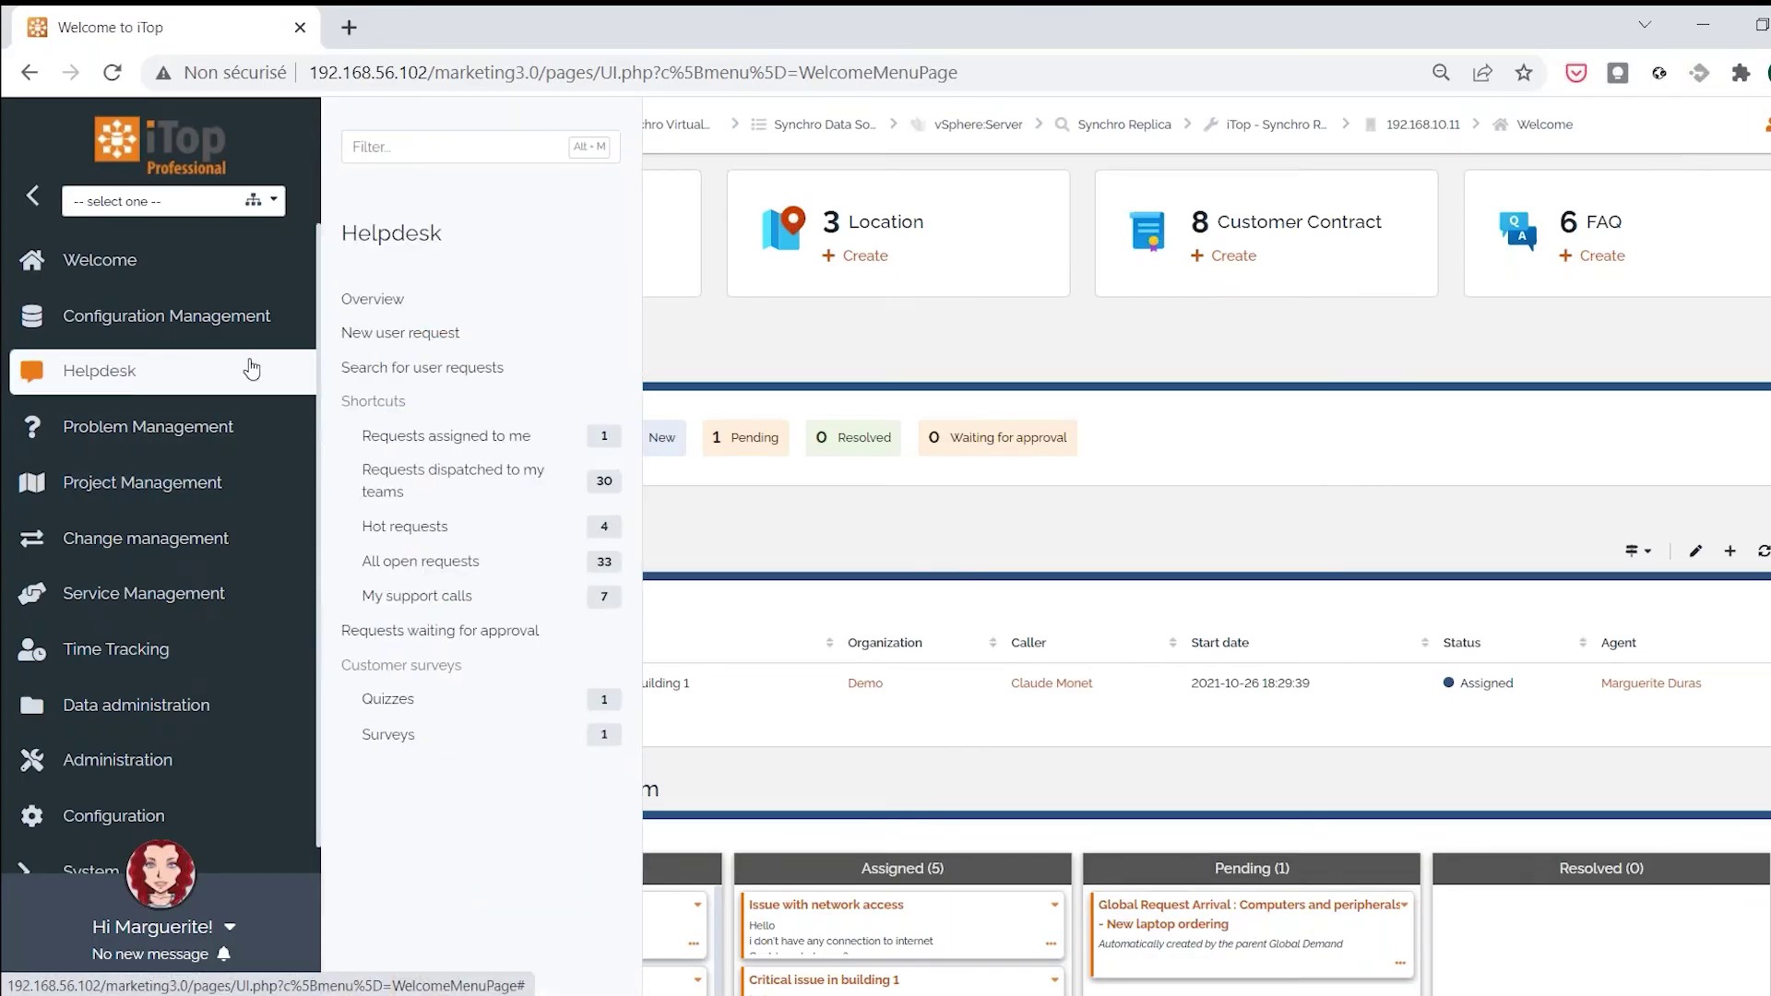
pyautogui.click(396, 300)
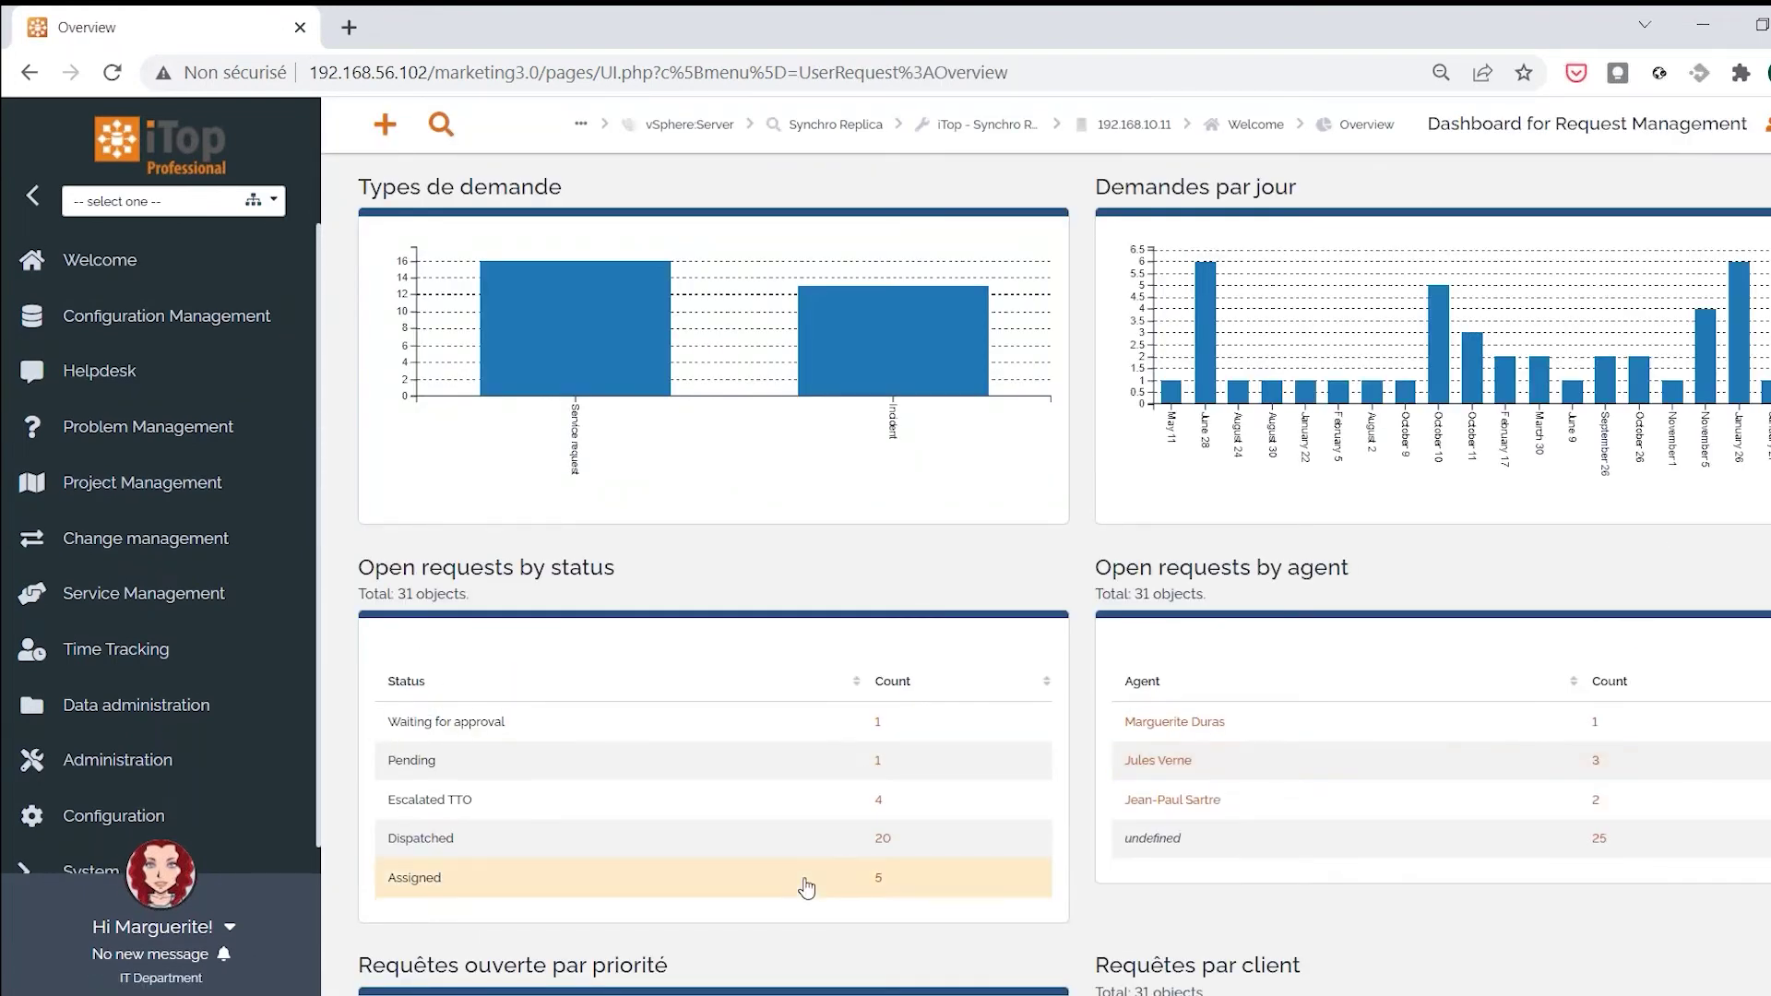
pyautogui.click(877, 734)
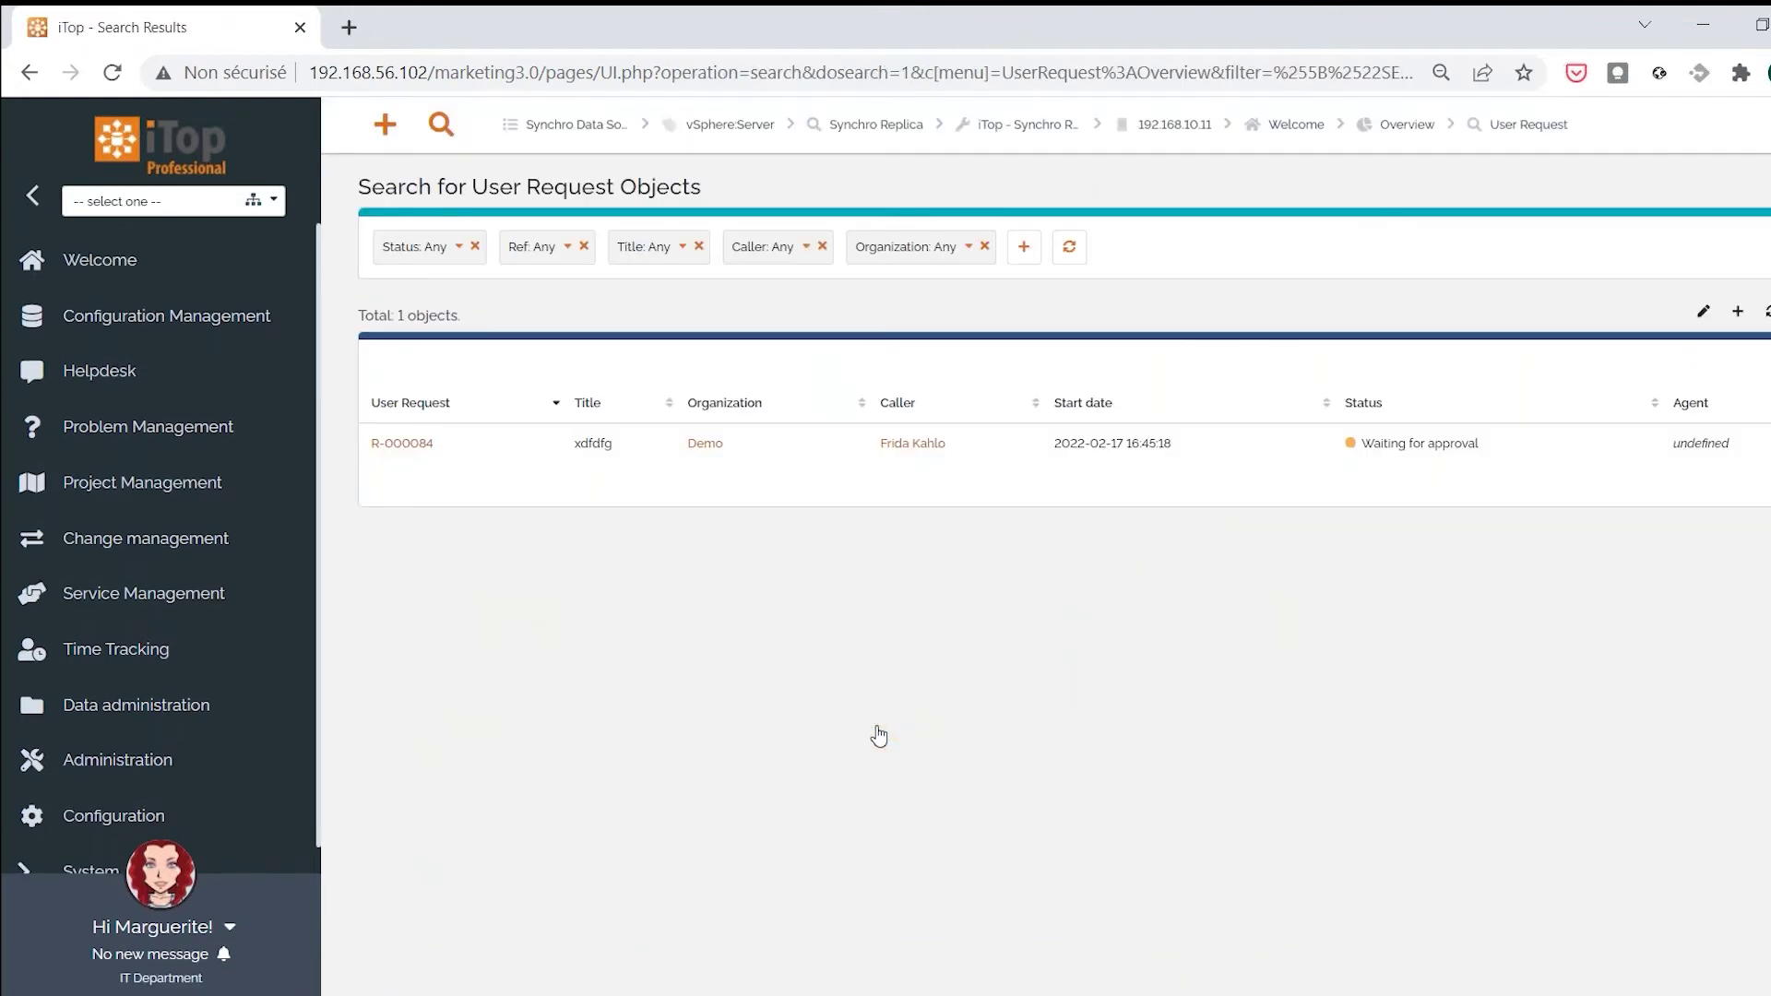
pyautogui.click(423, 445)
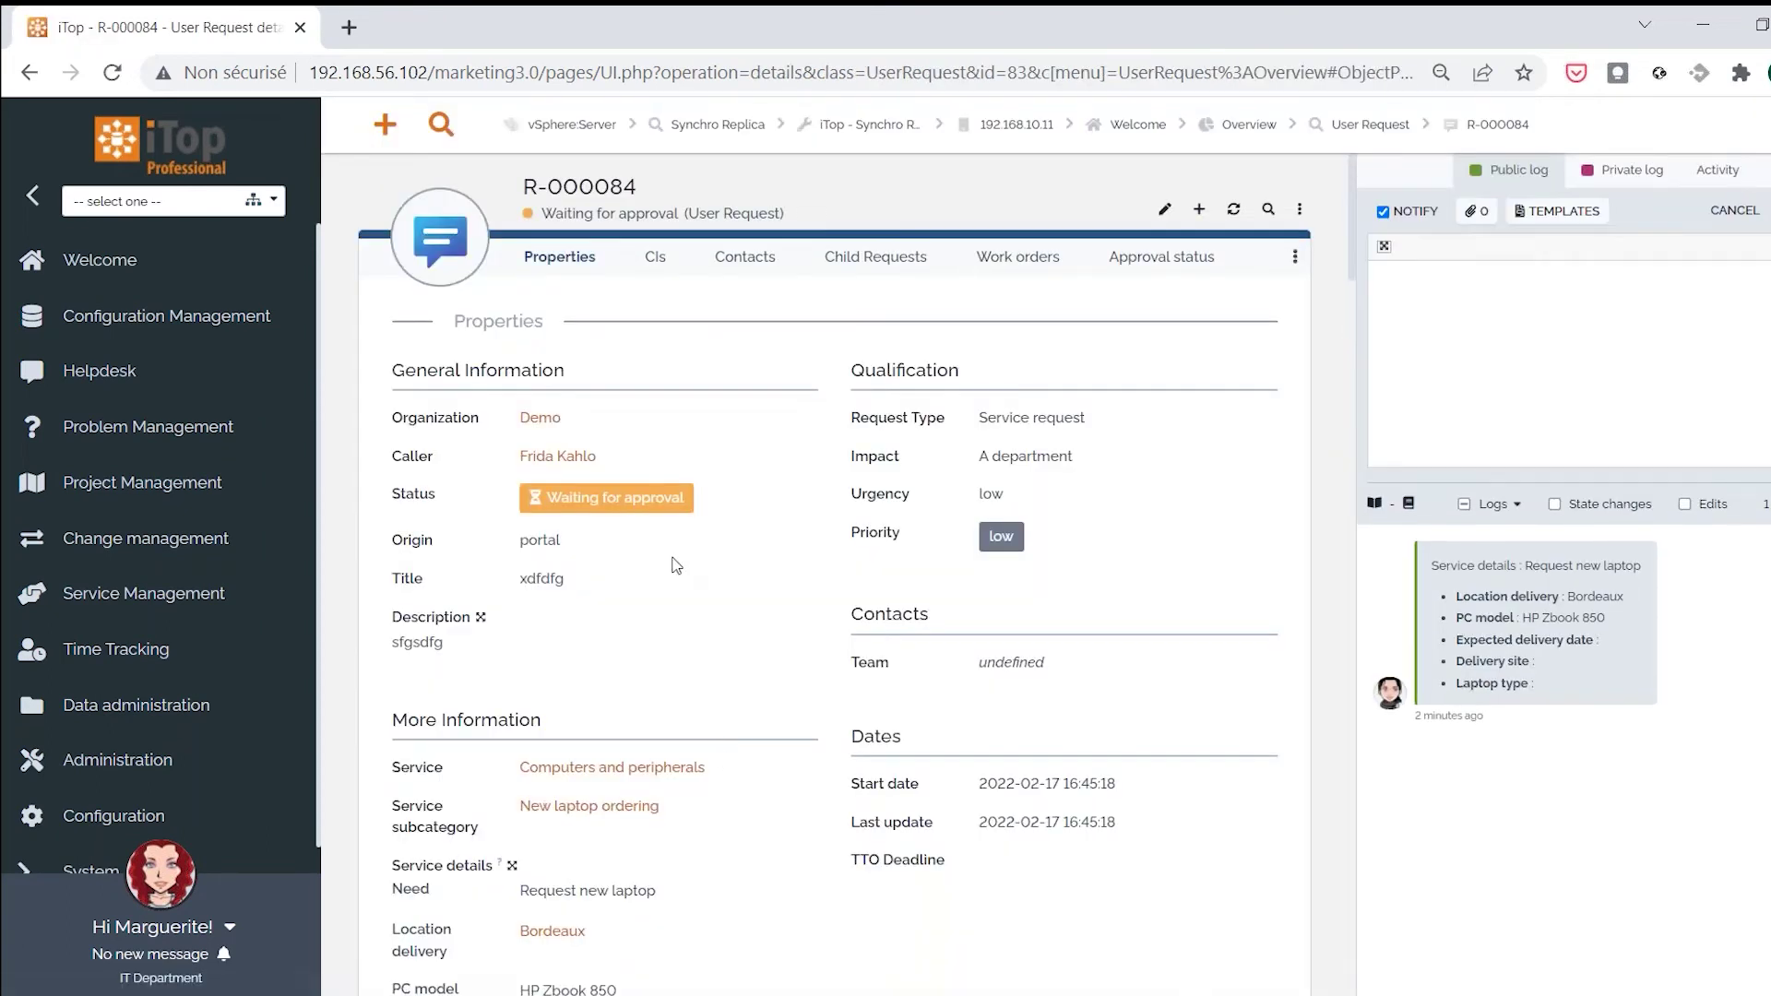
# Collapse the side menu and show R-000084's Approval status: one approved, two replies pending
pyautogui.click(1300, 210)
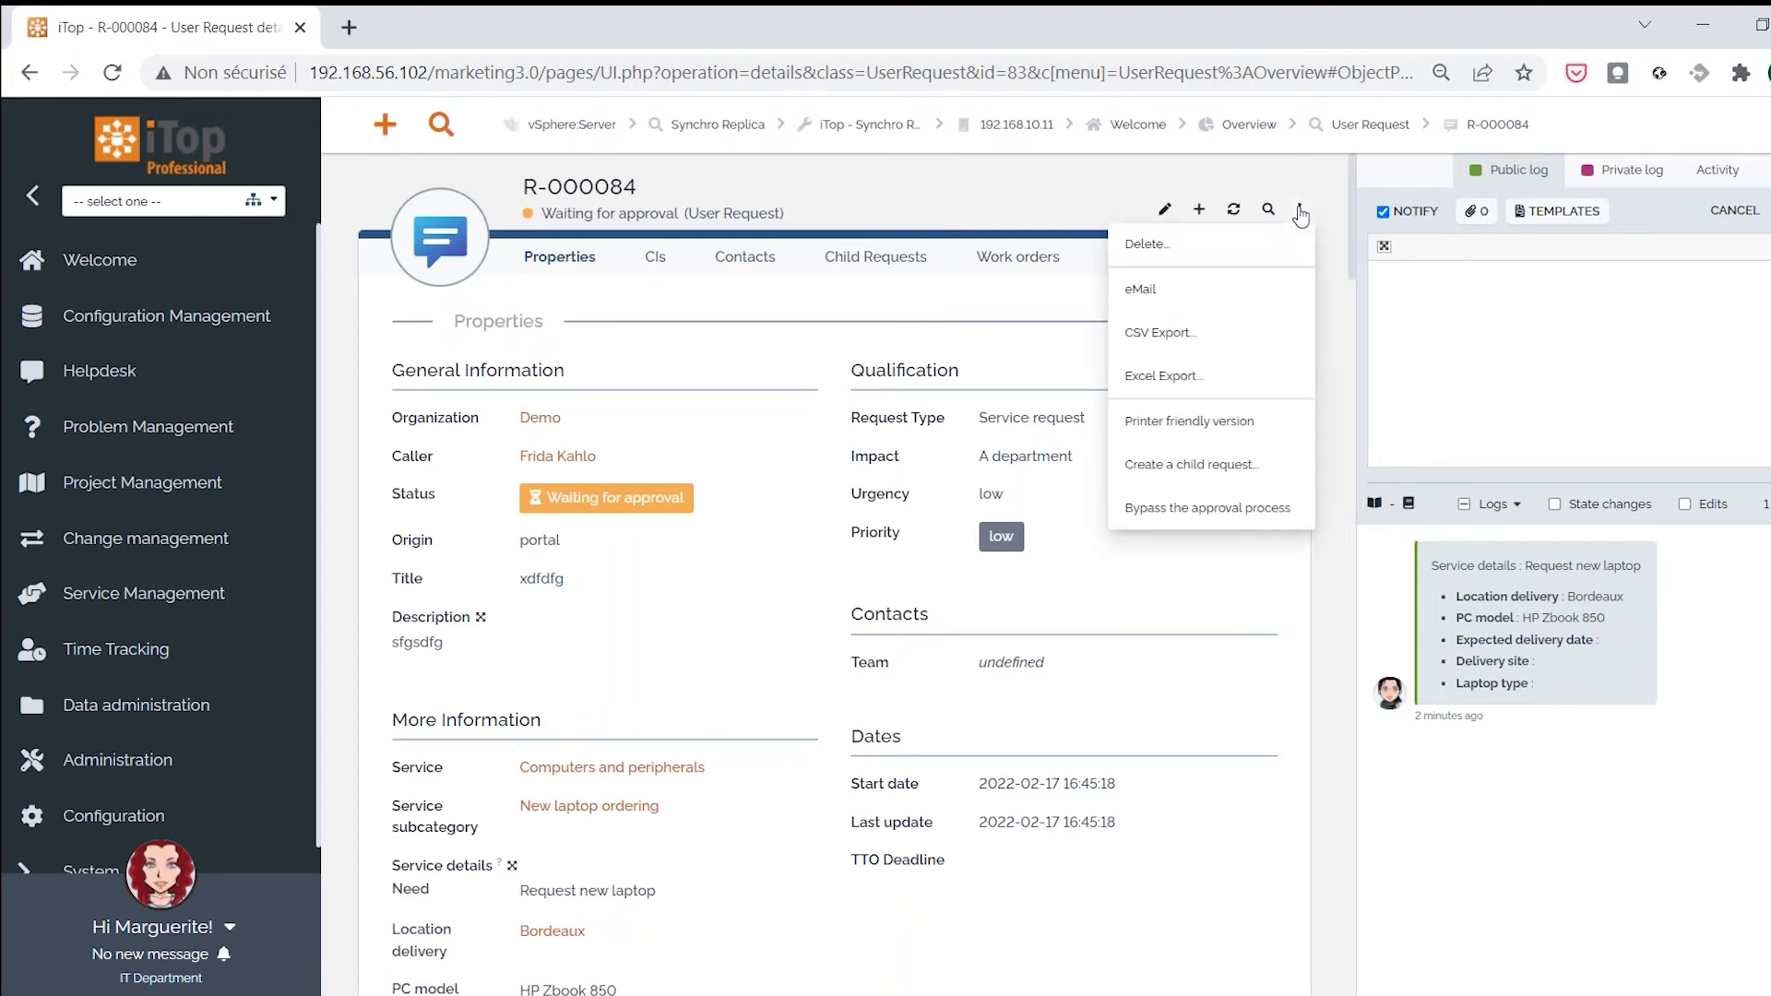
pyautogui.click(784, 374)
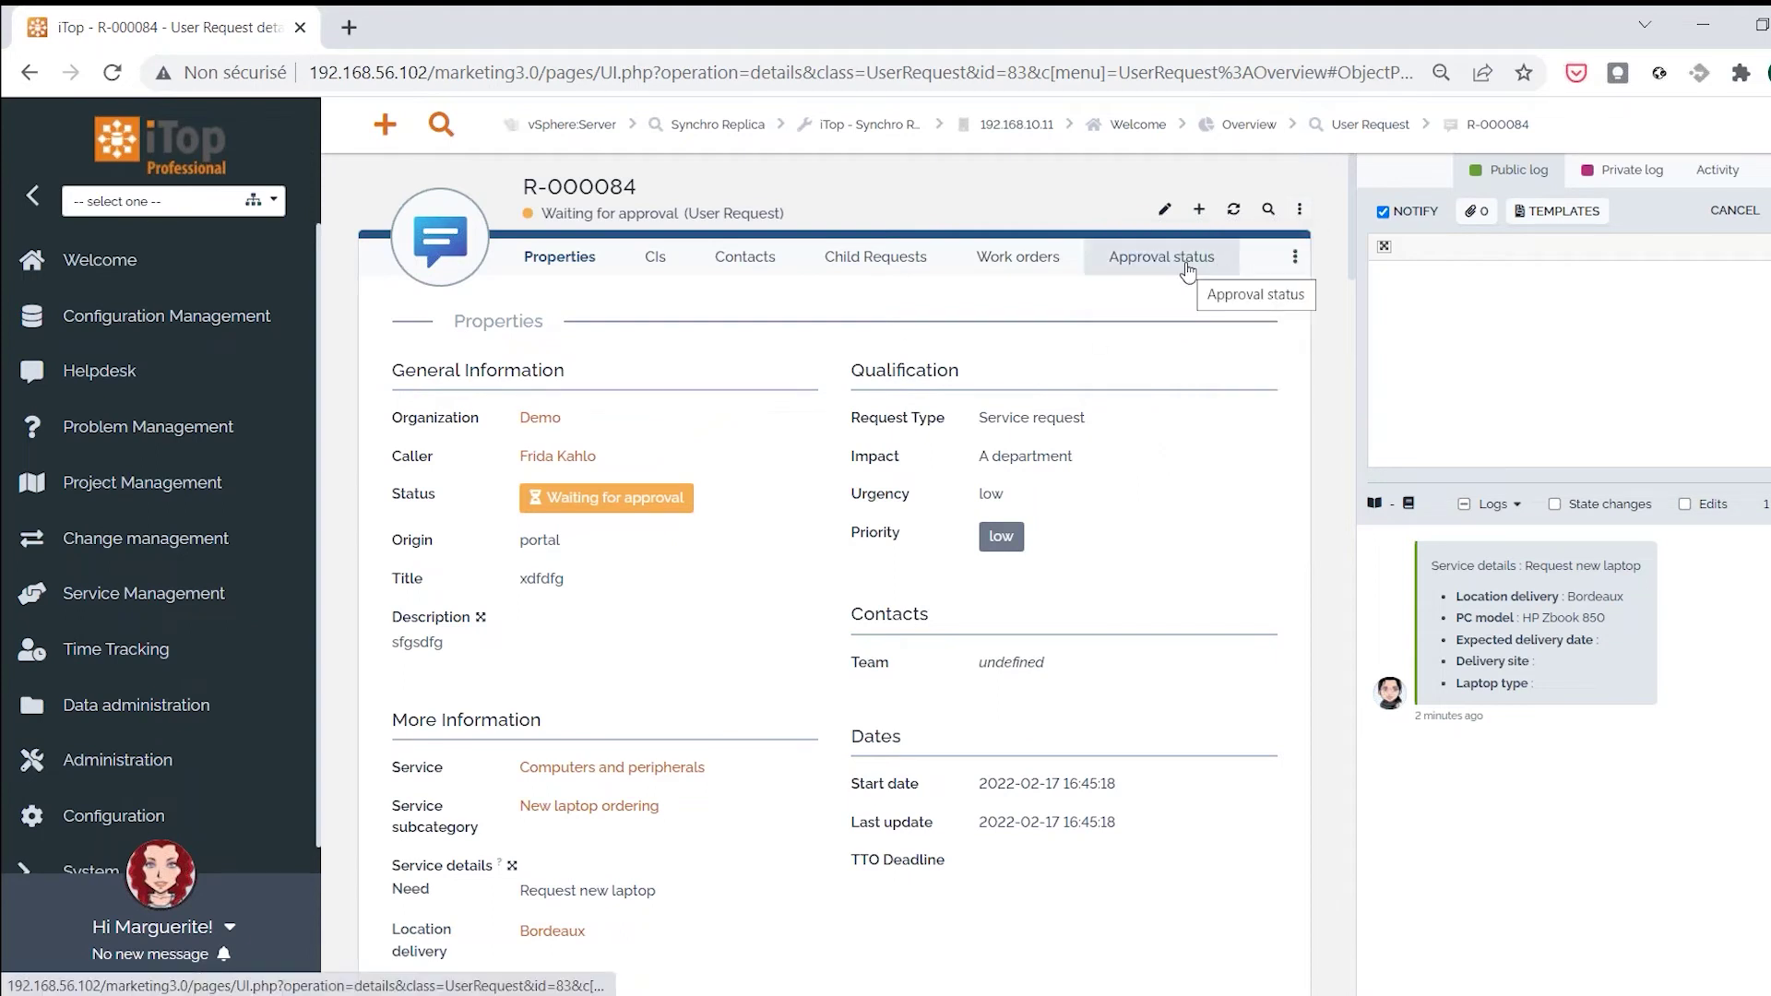
pyautogui.click(34, 203)
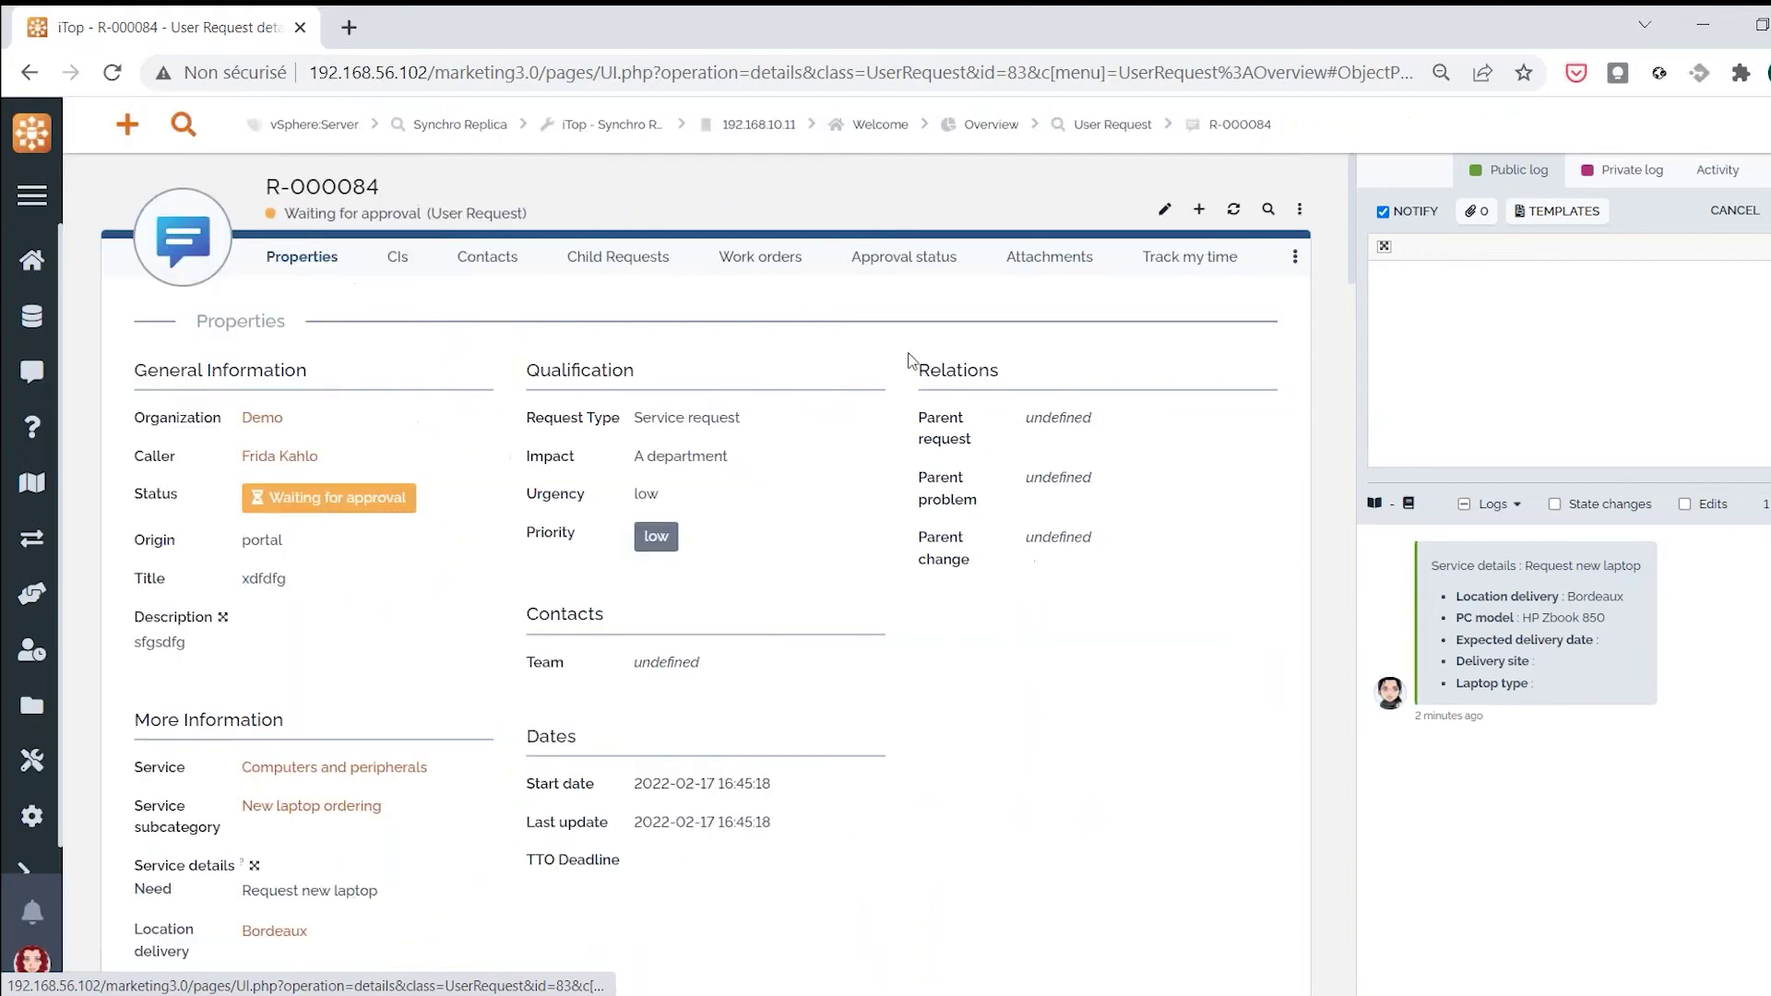
pyautogui.click(905, 258)
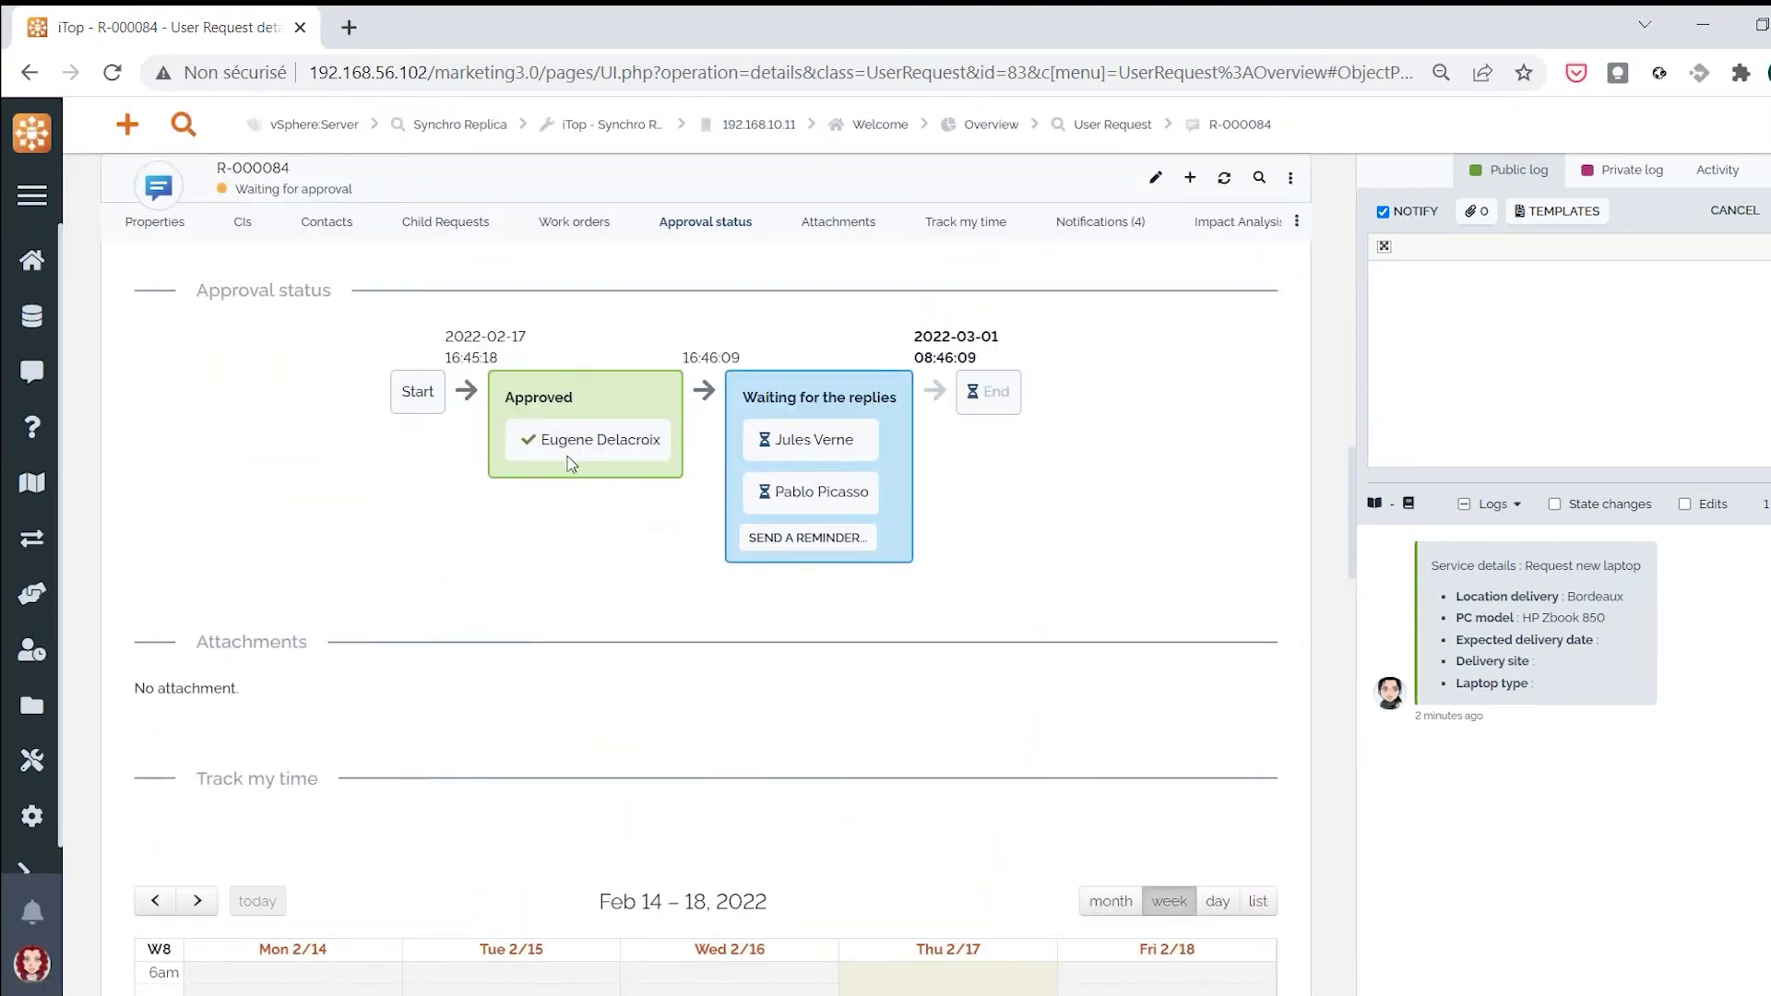
pyautogui.scroll(1, 554, 496)
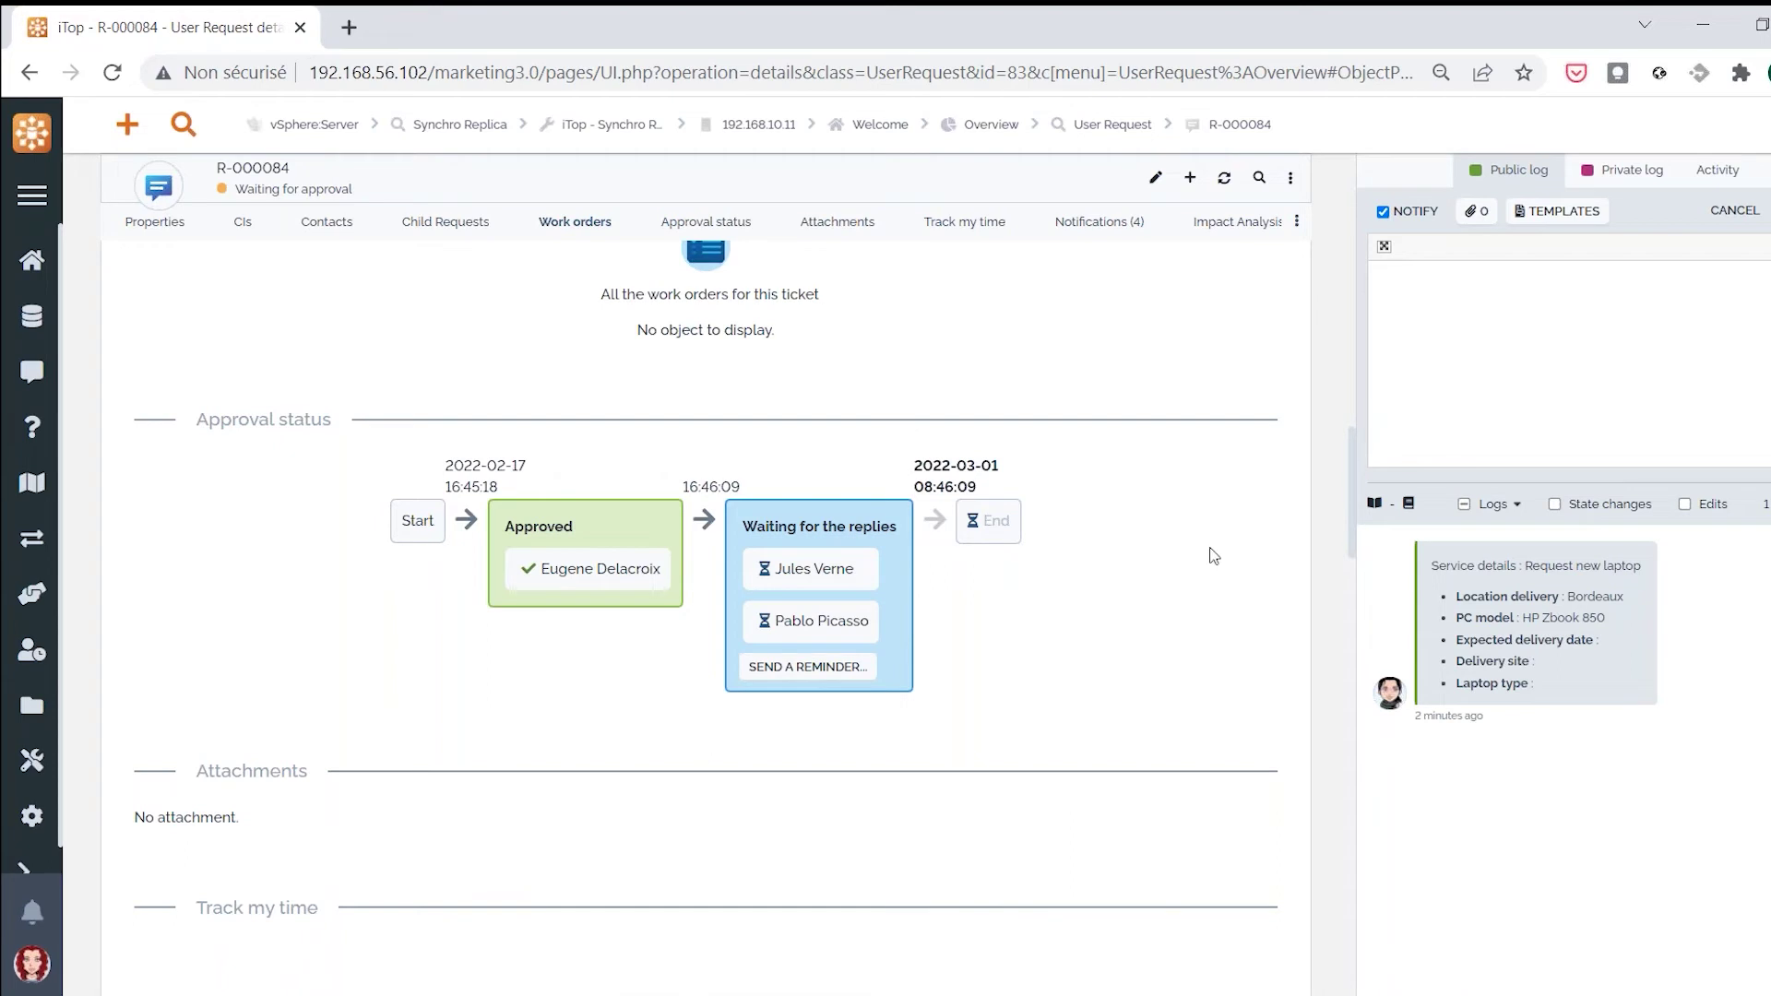
pyautogui.click(1292, 179)
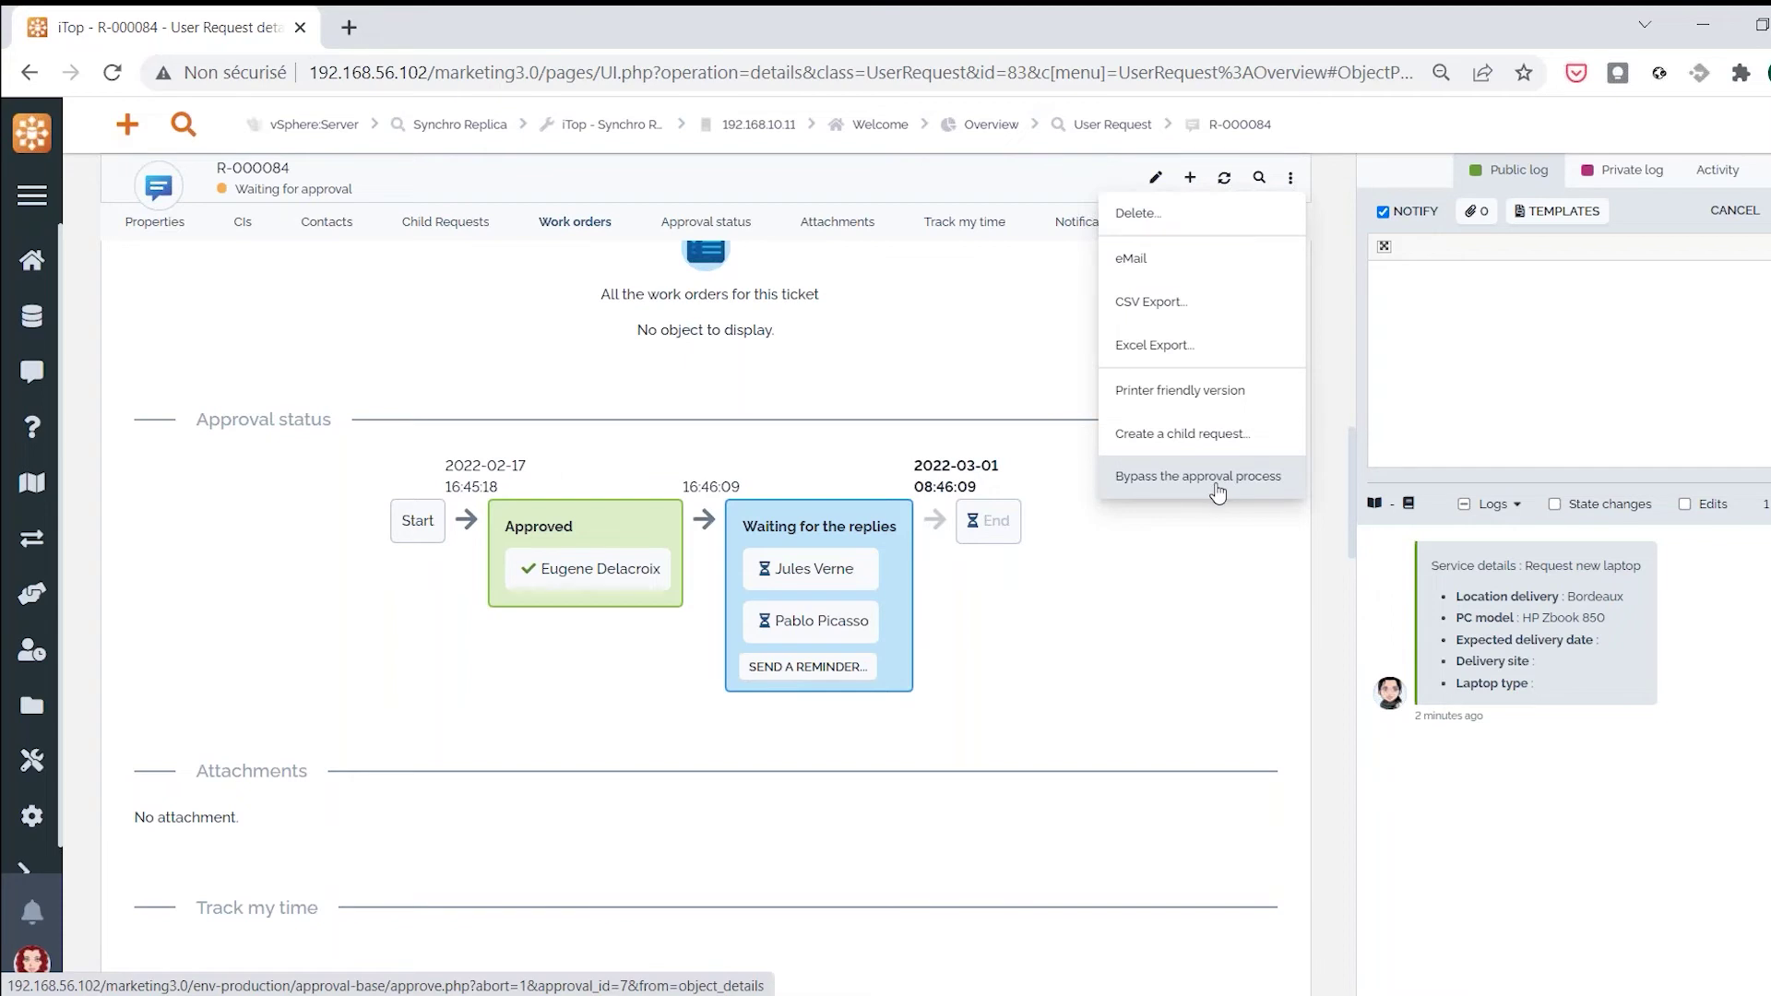
# Bypass R-000084's approval process with a short comment and approve the request
pyautogui.click(1216, 488)
pyautogui.click(366, 303)
pyautogui.write('ghfghfhj')
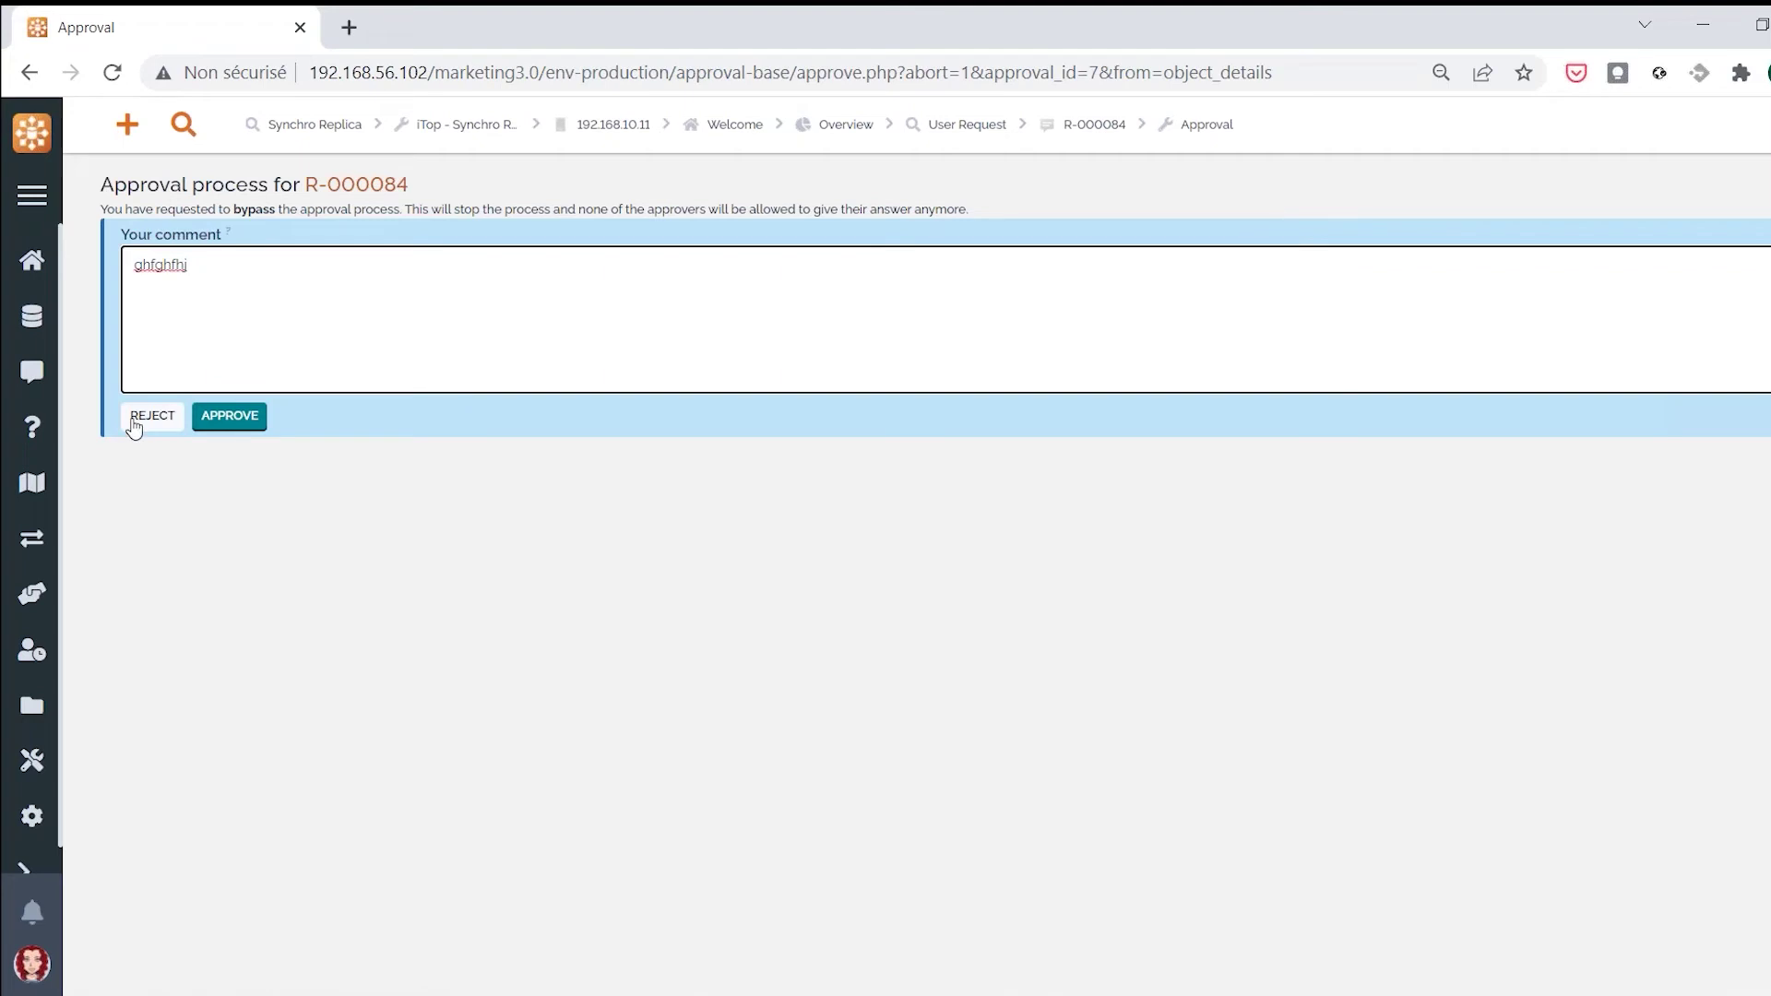
pyautogui.click(244, 424)
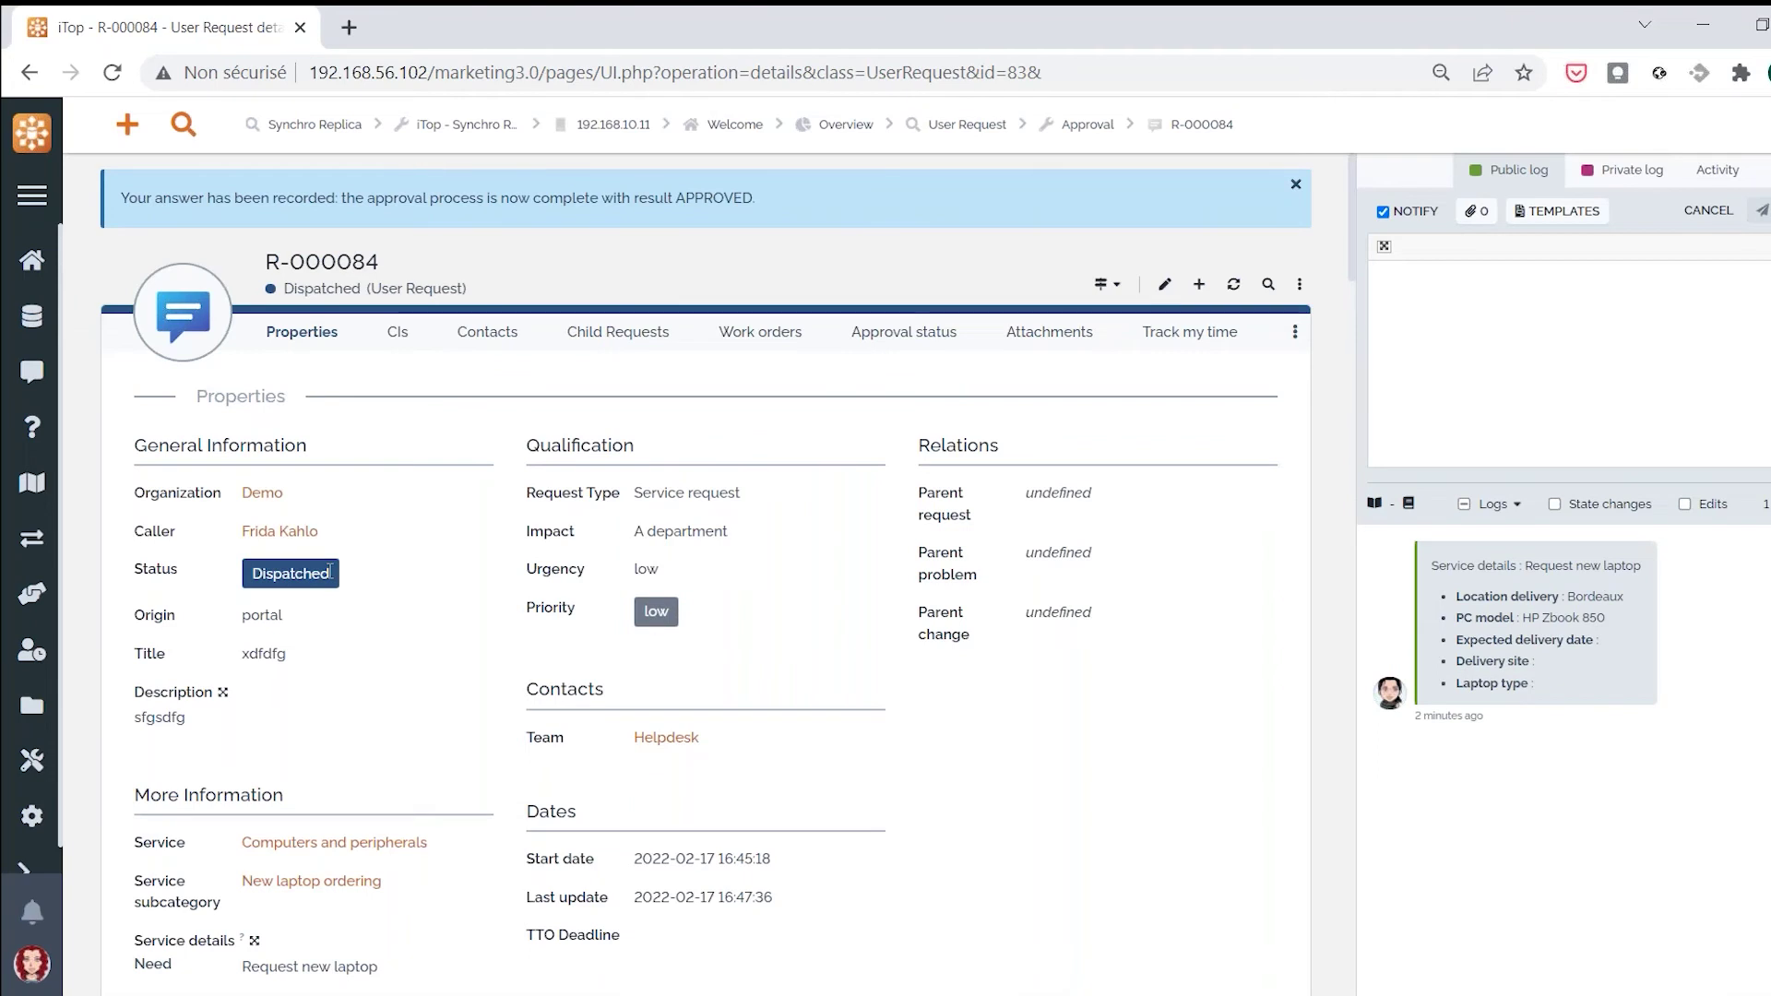
# Confirm the approval status shows complete, then return to the request's properties
pyautogui.click(904, 332)
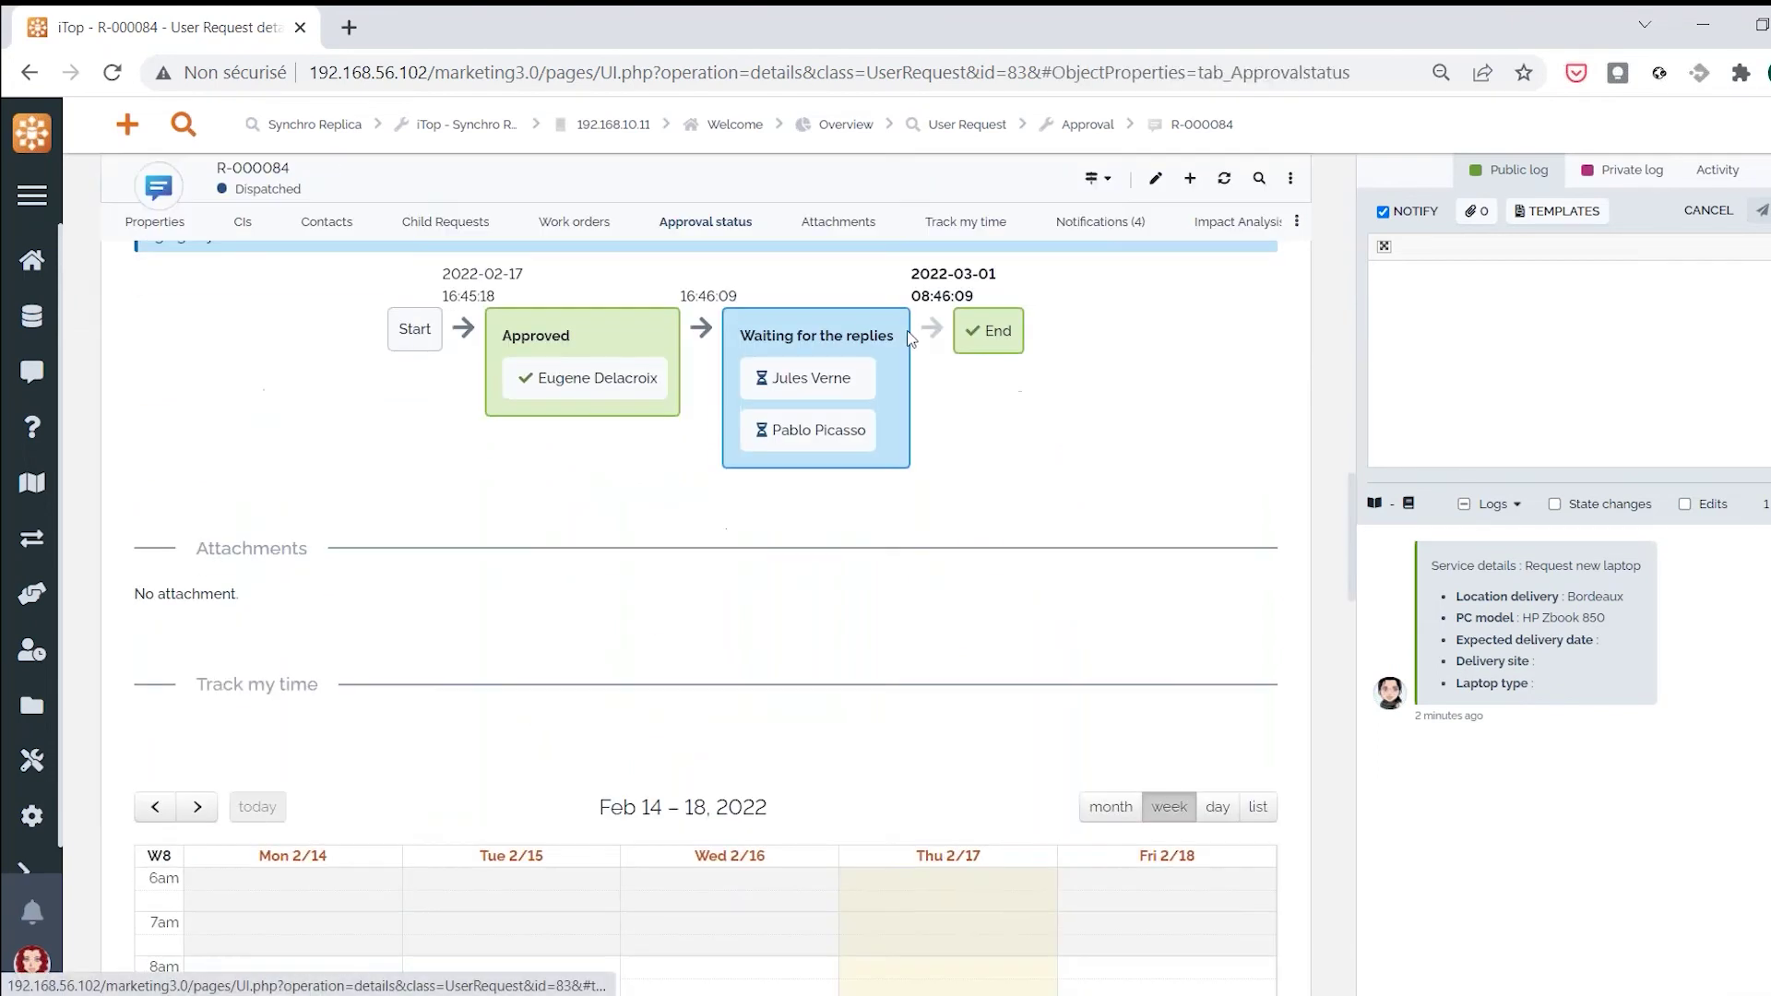
pyautogui.scroll(4, 735, 644)
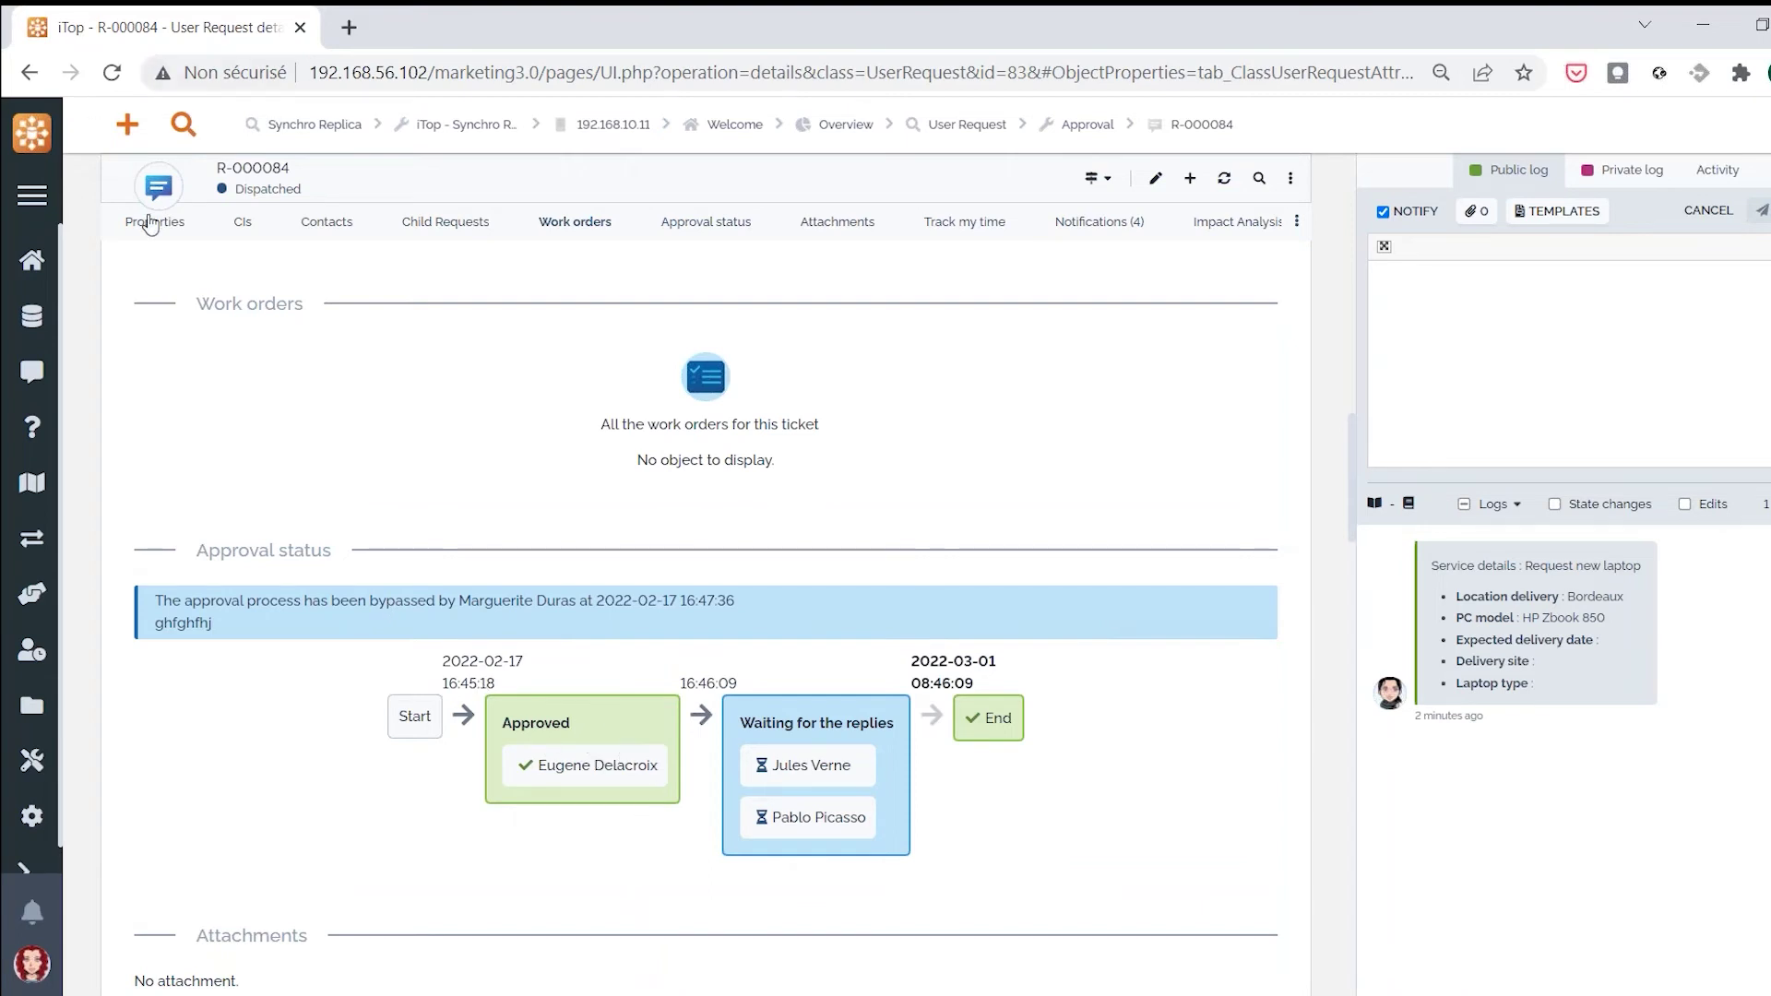
pyautogui.click(156, 223)
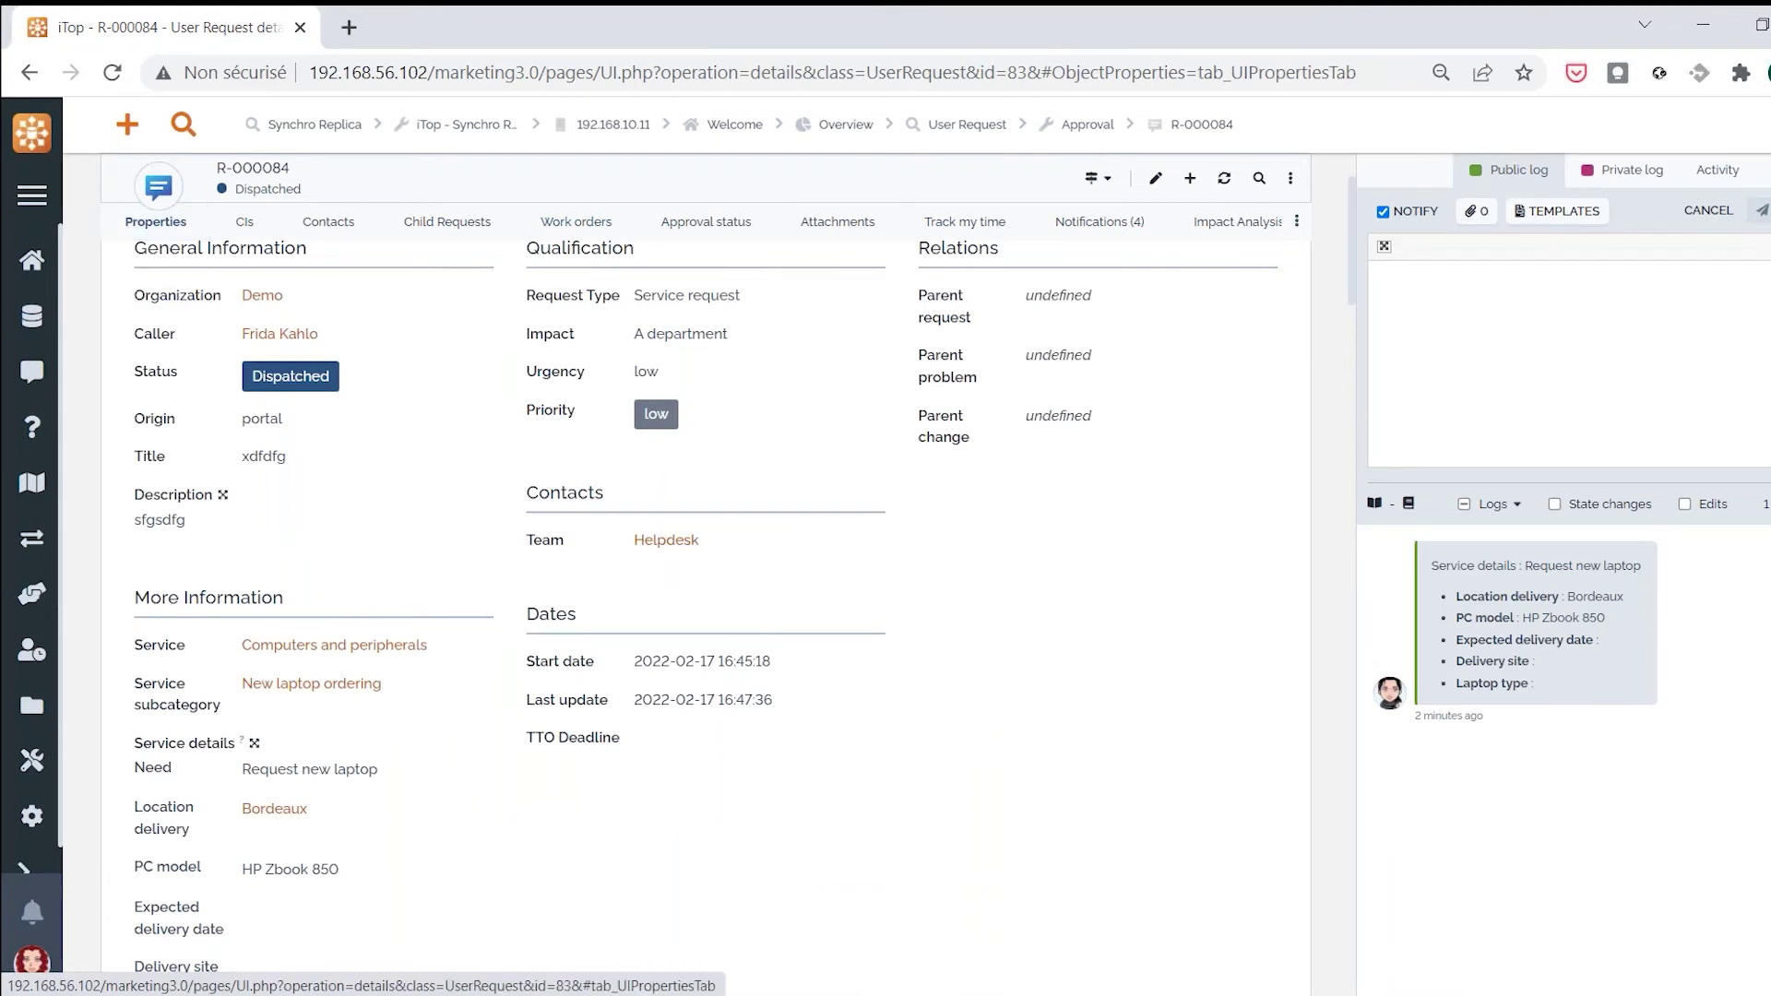
pyautogui.scroll(2, 705, 553)
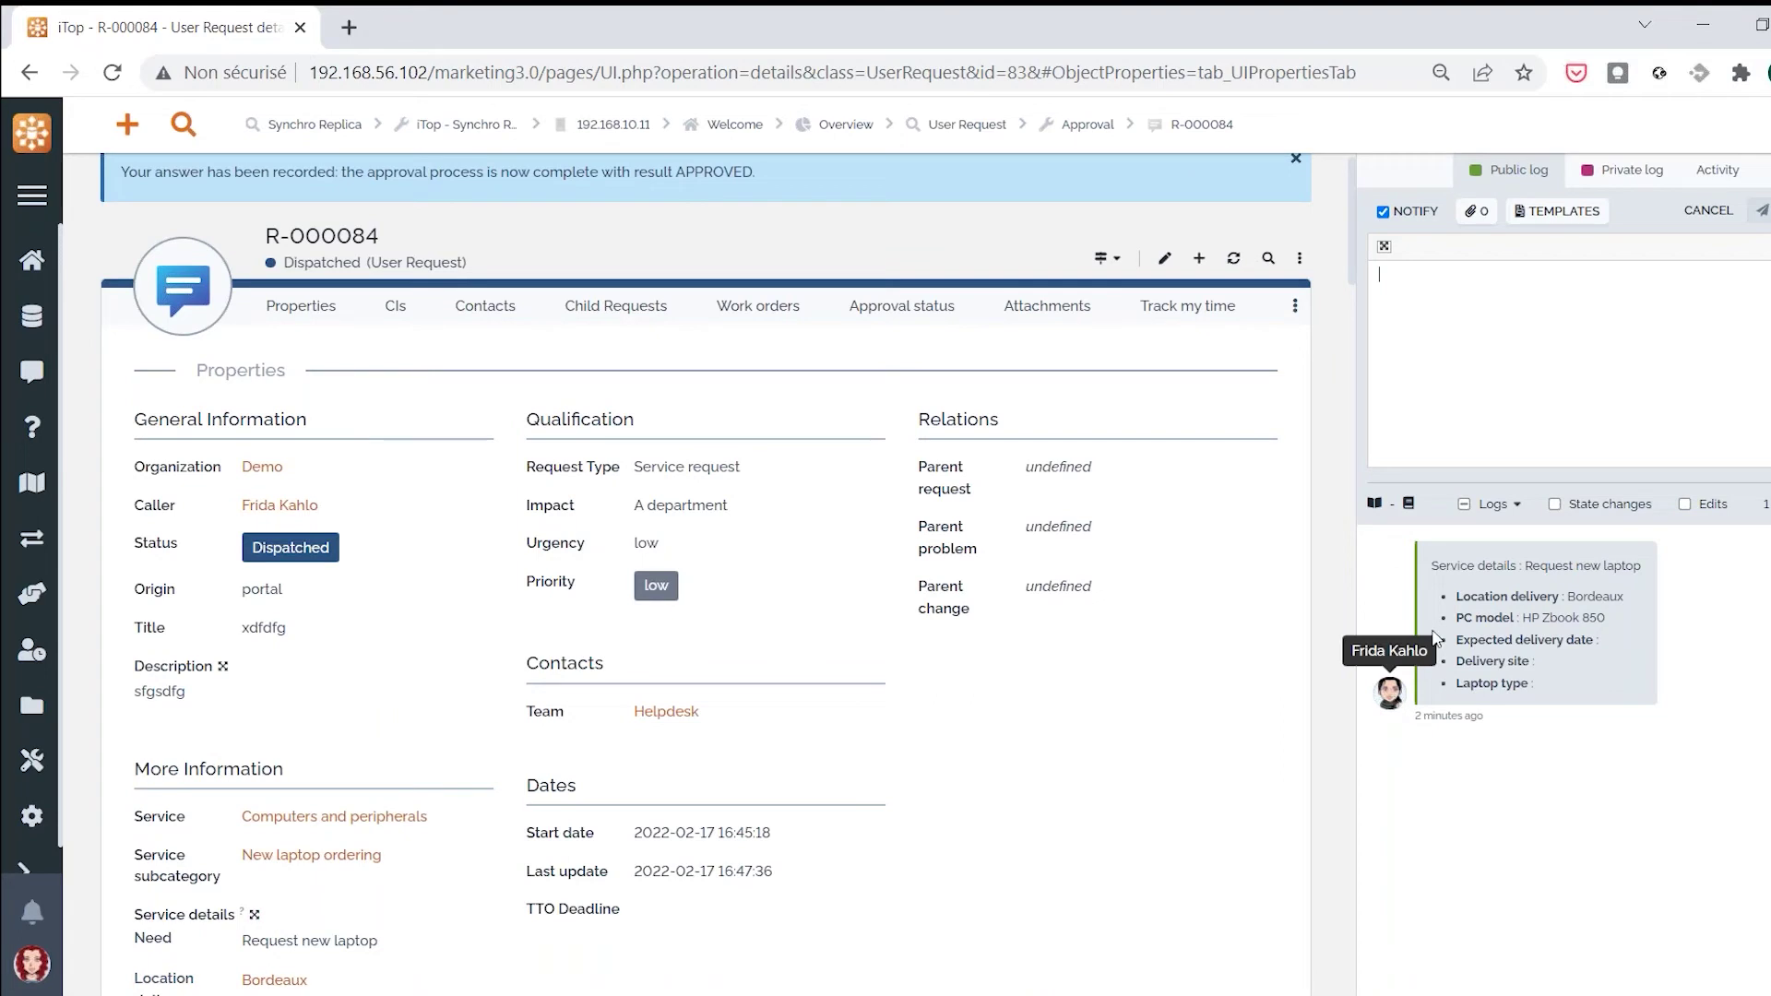
# Post 'hi everything is under control' to R-000084's public log and bring up the portal's Ongoing requests
pyautogui.write('hi')
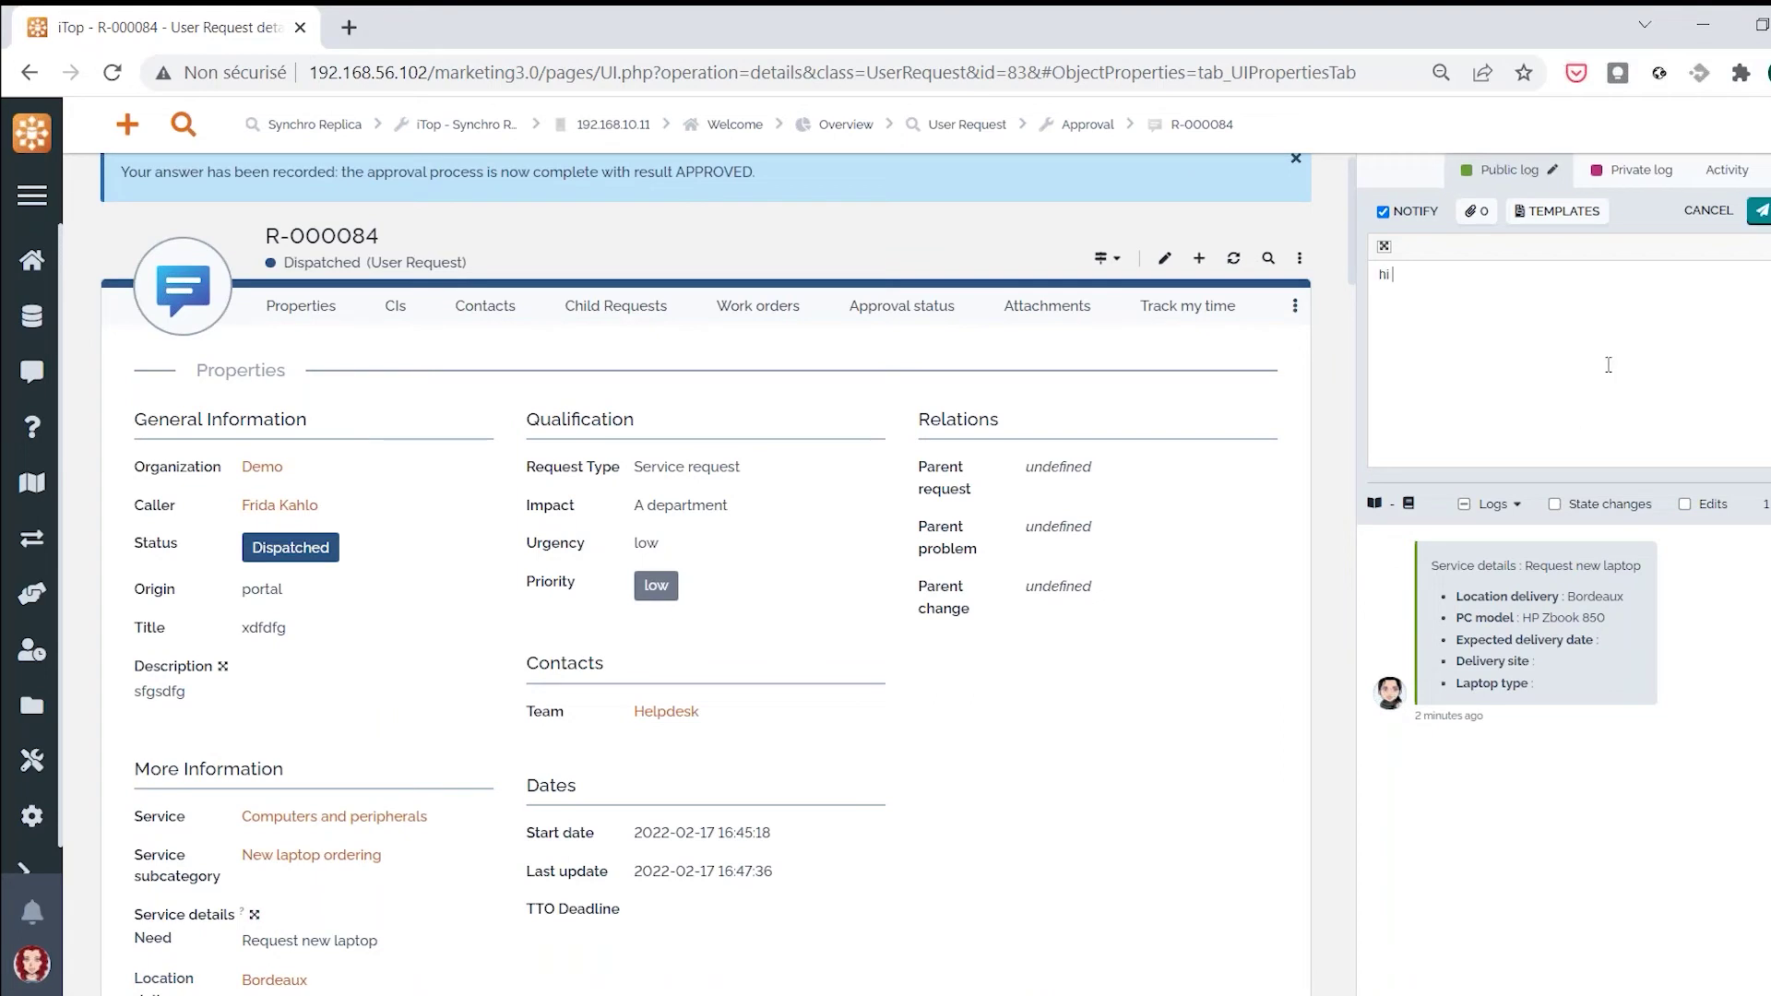
pyautogui.write(' everything is under control')
pyautogui.click(1759, 210)
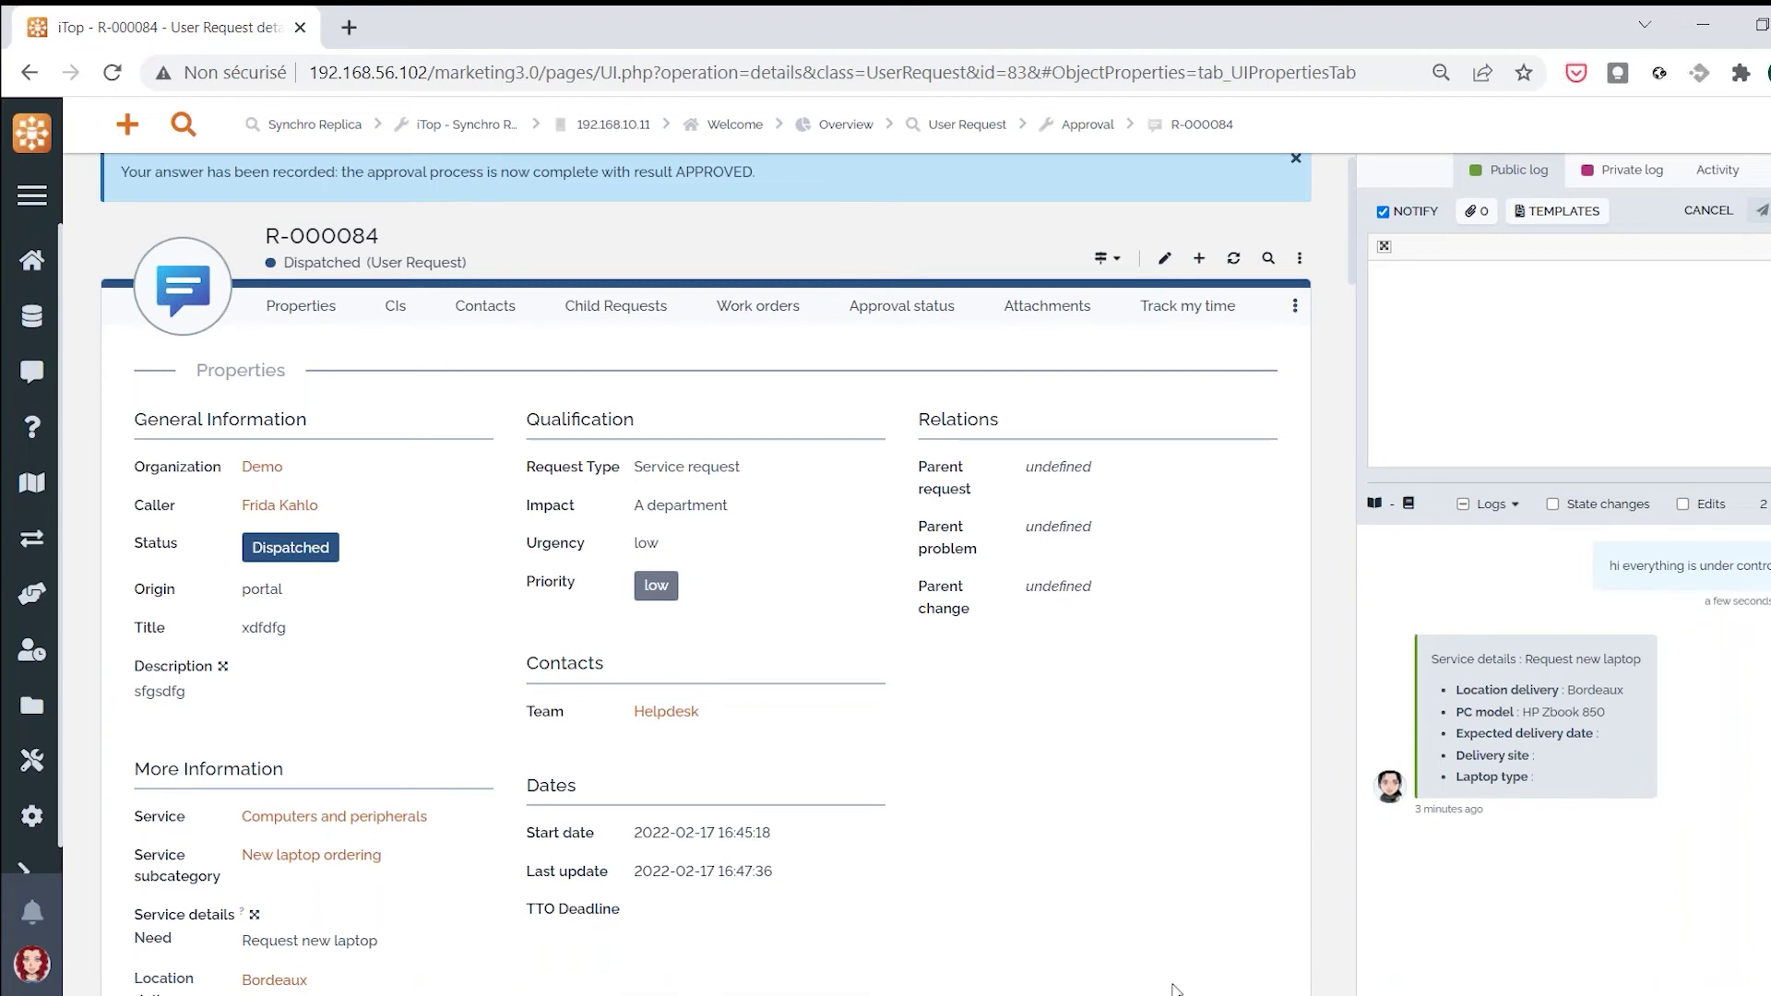
pyautogui.hotkey('alt', 'Tab')
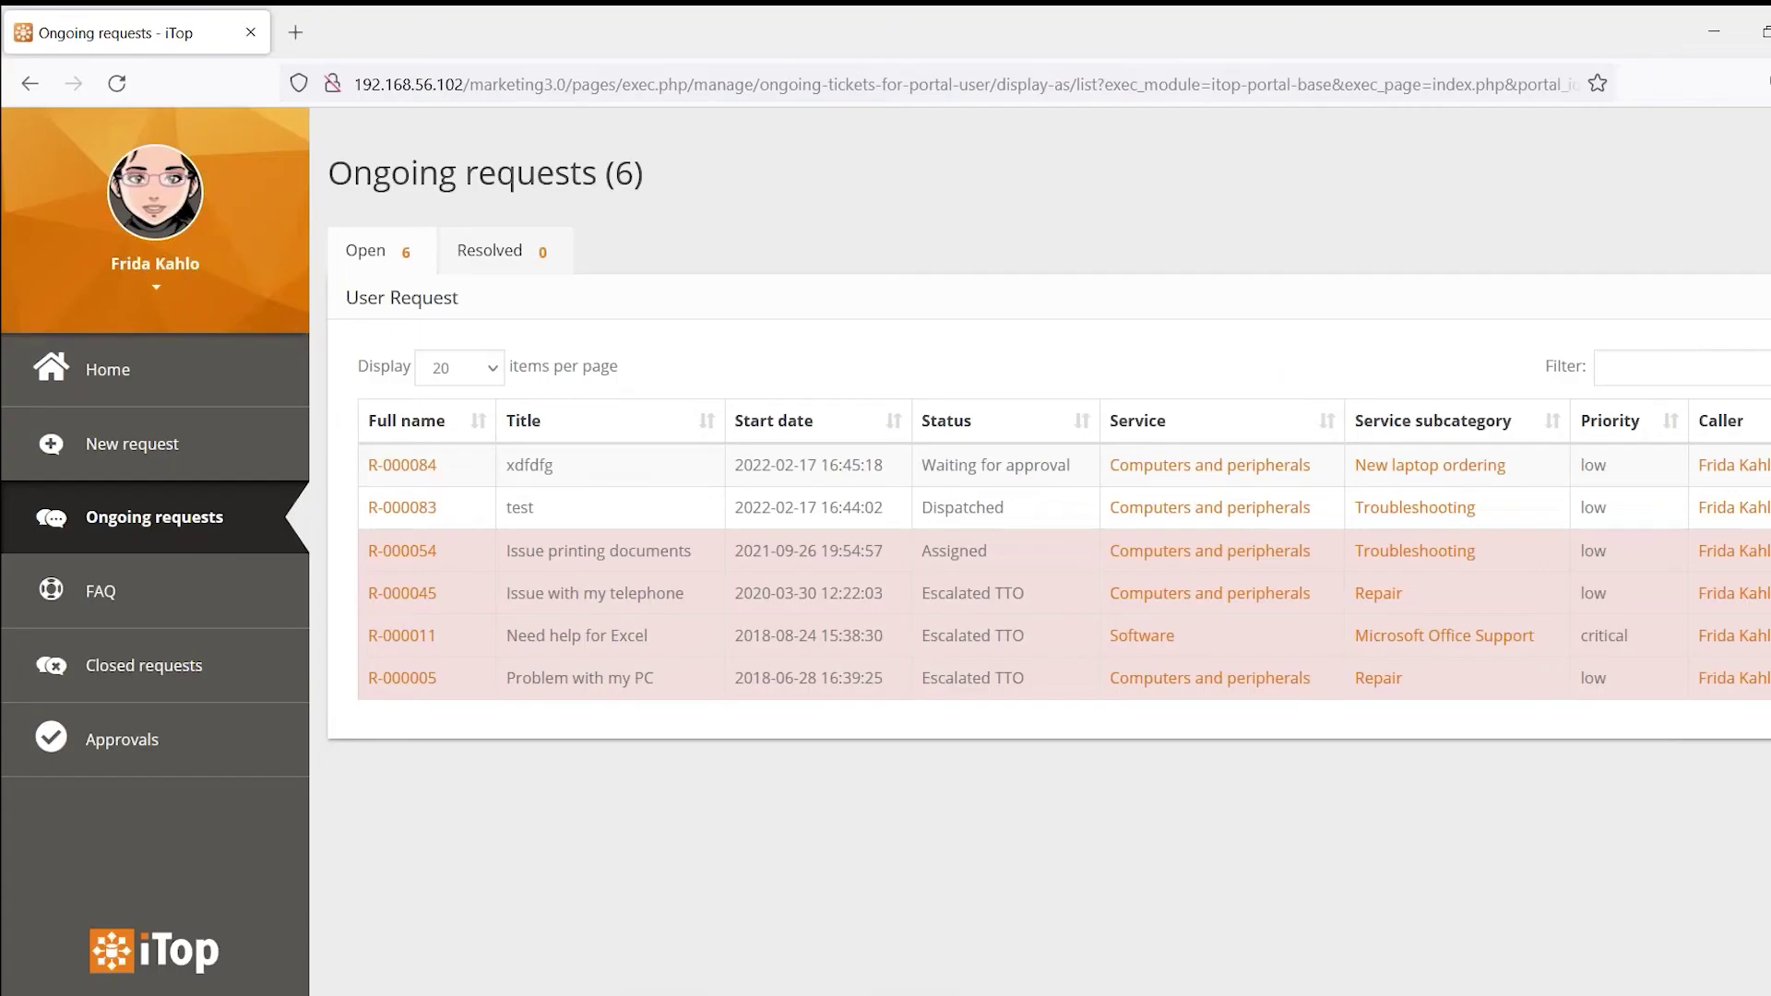
# Open R-000084 in the portal, view the new public log reply, and cancel without changes
pyautogui.click(403, 465)
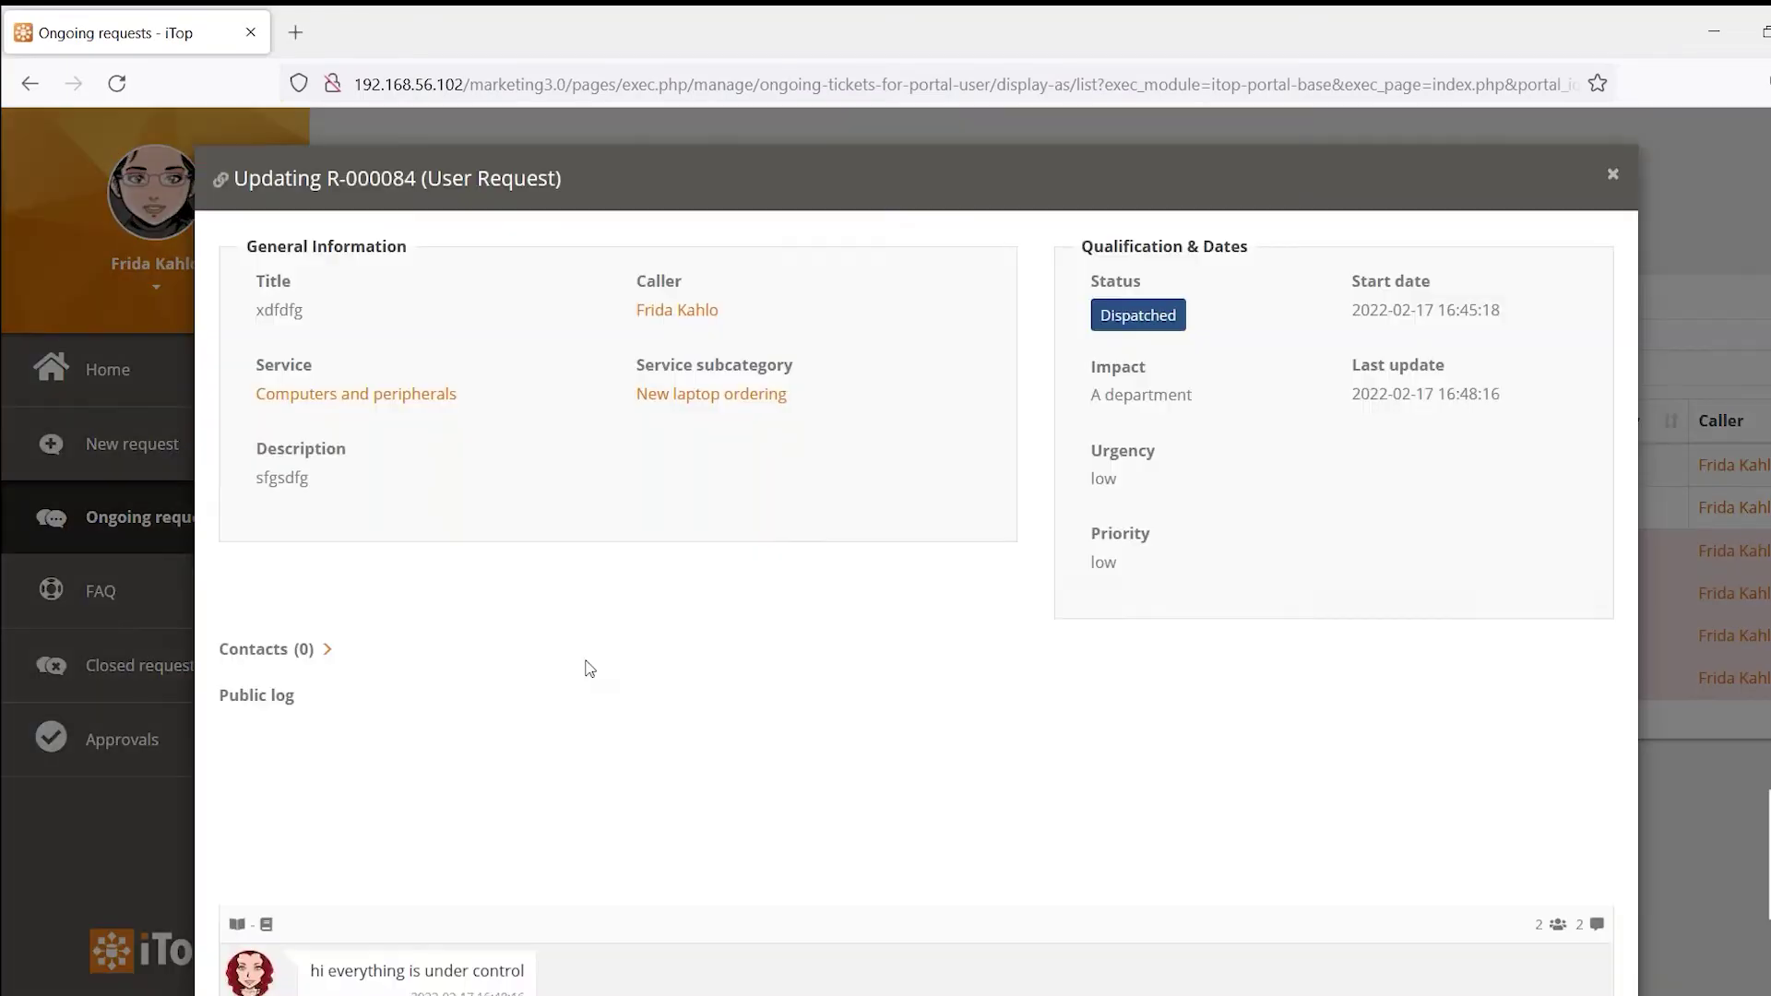
pyautogui.scroll(-3, 775, 611)
pyautogui.scroll(-3, 775, 611)
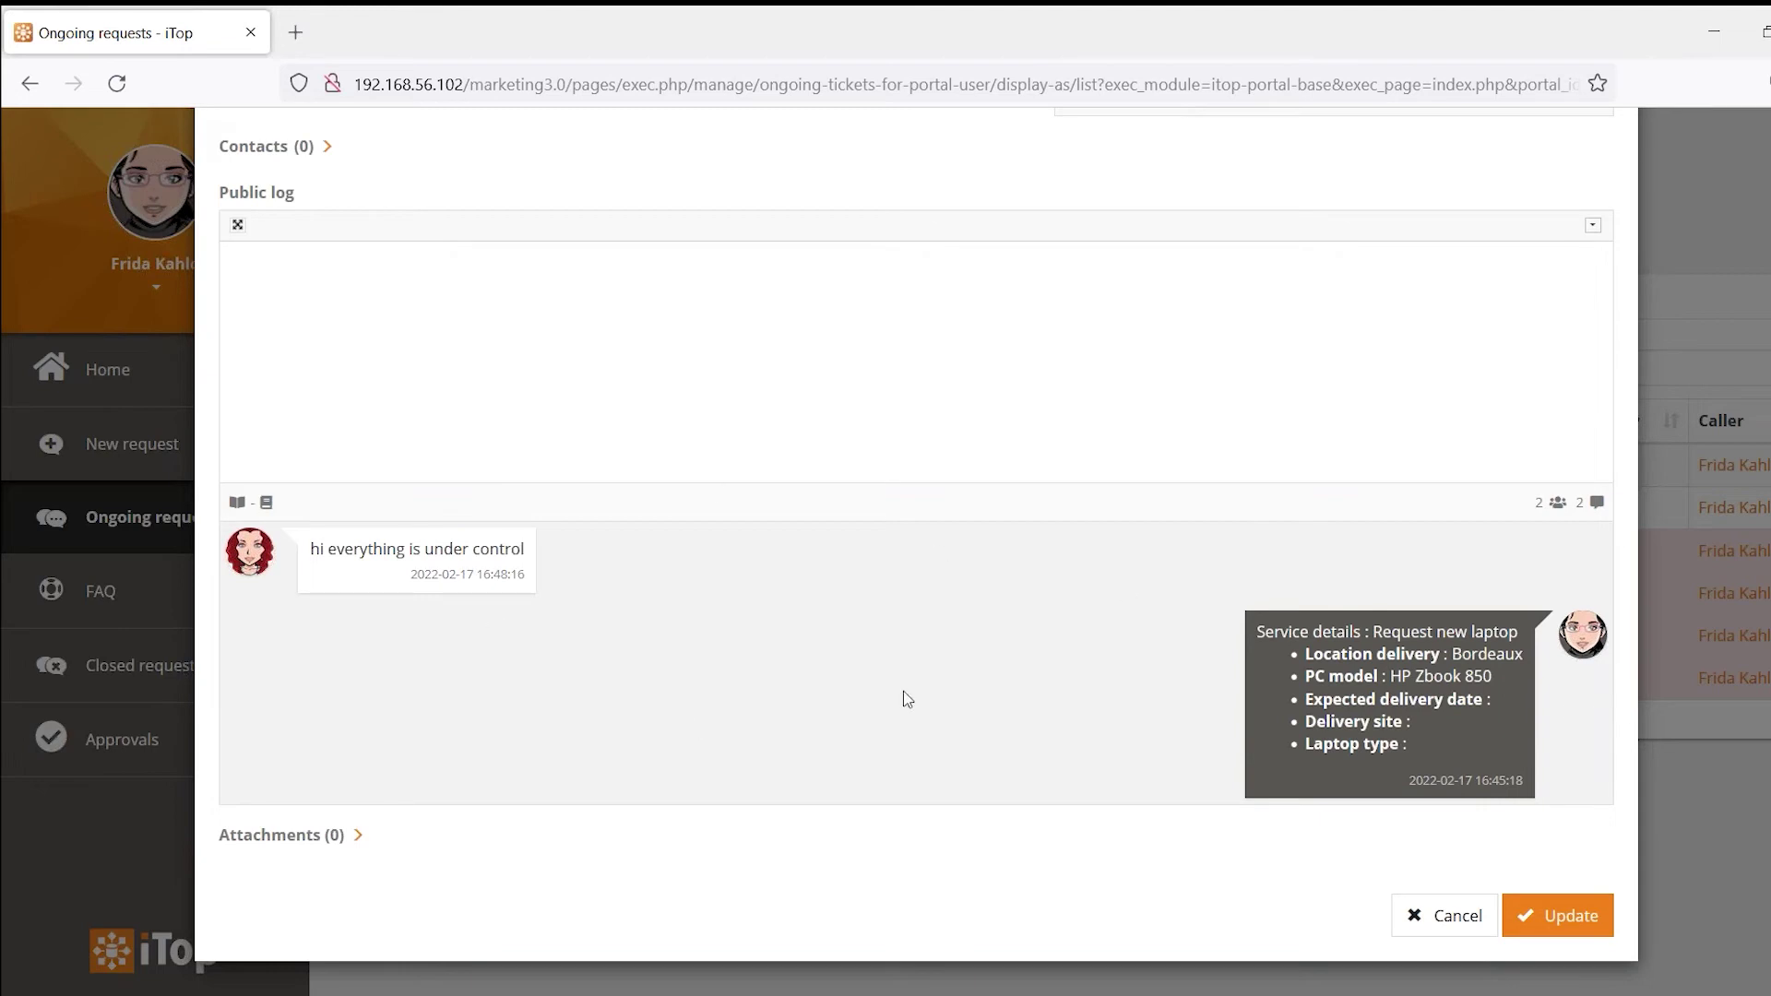
pyautogui.click(1422, 918)
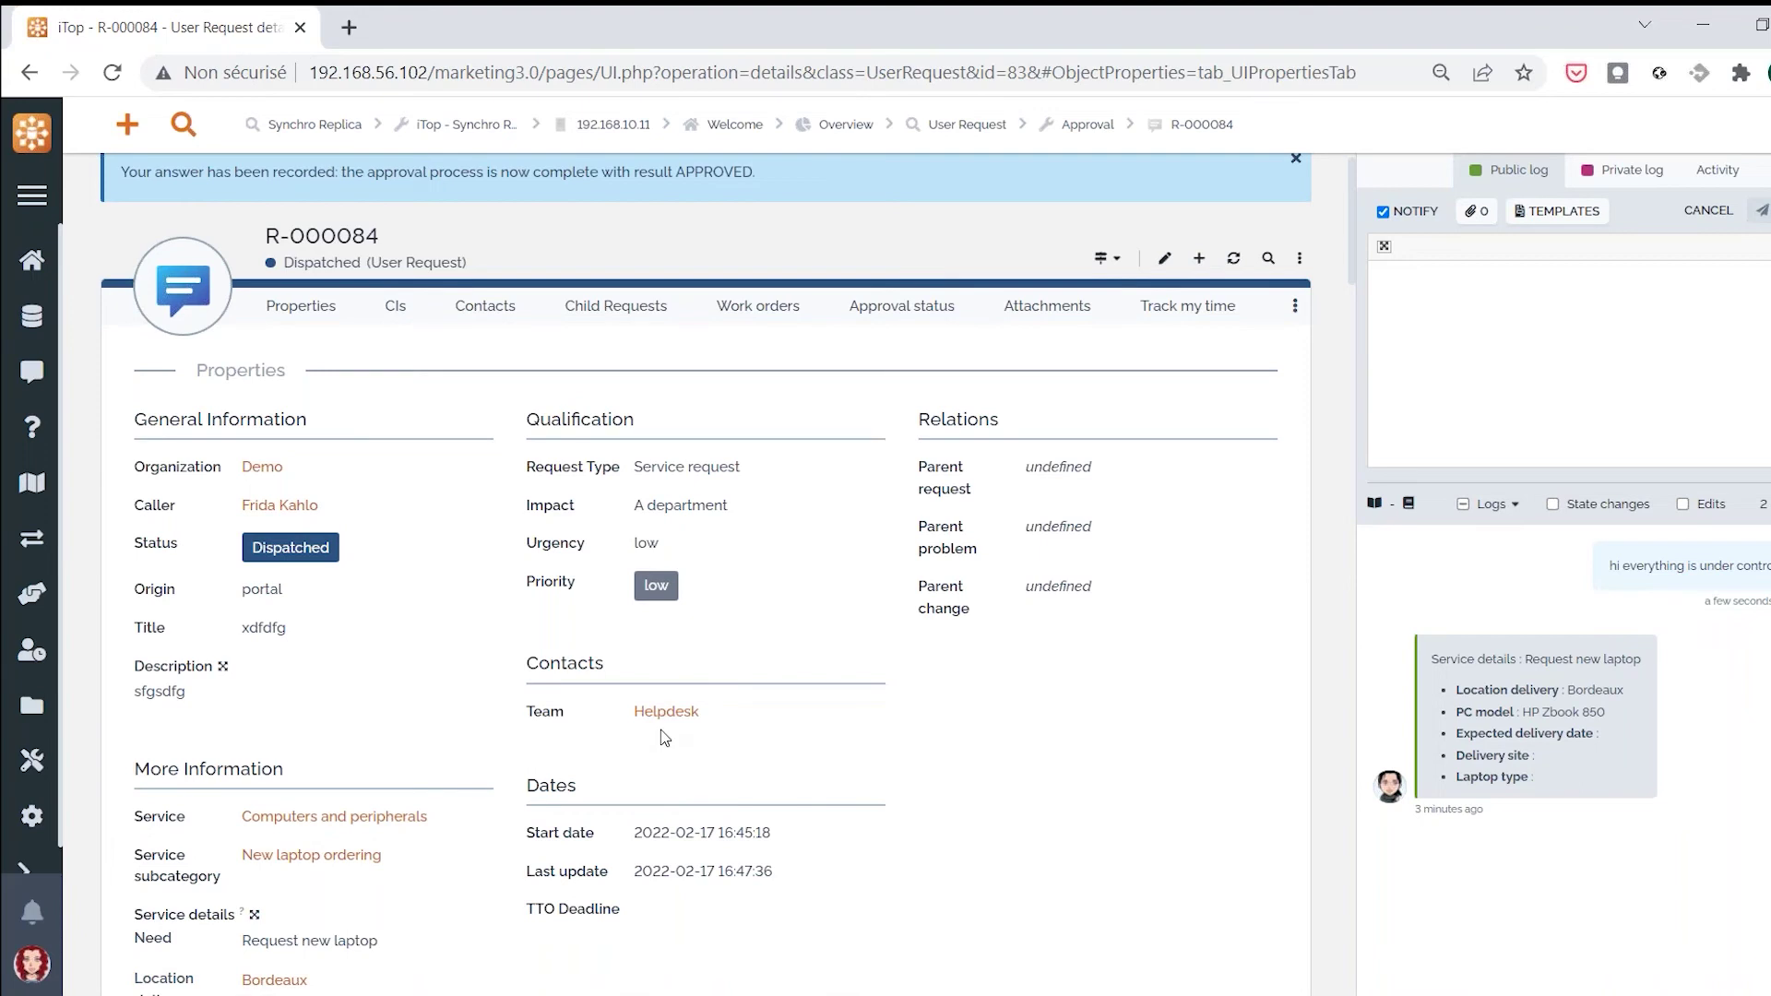
# Use the Assign transition to give R-000084 to a Helpdesk agent
pyautogui.click(1104, 258)
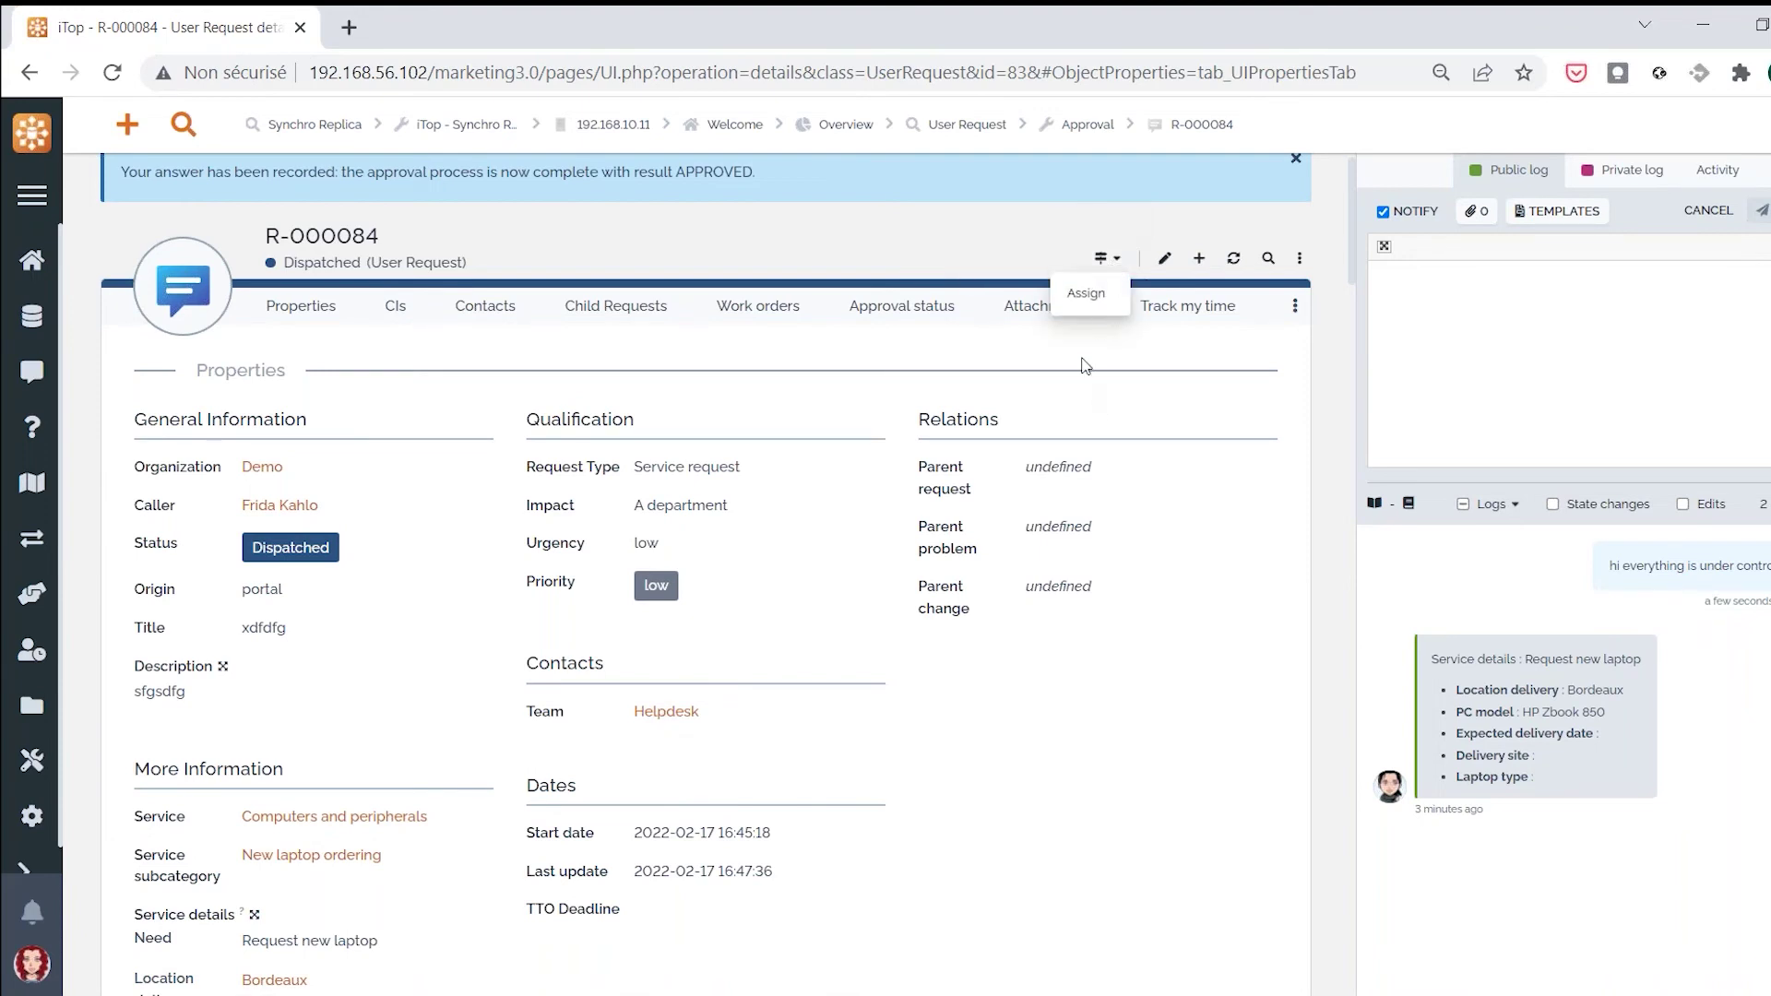
pyautogui.click(1089, 306)
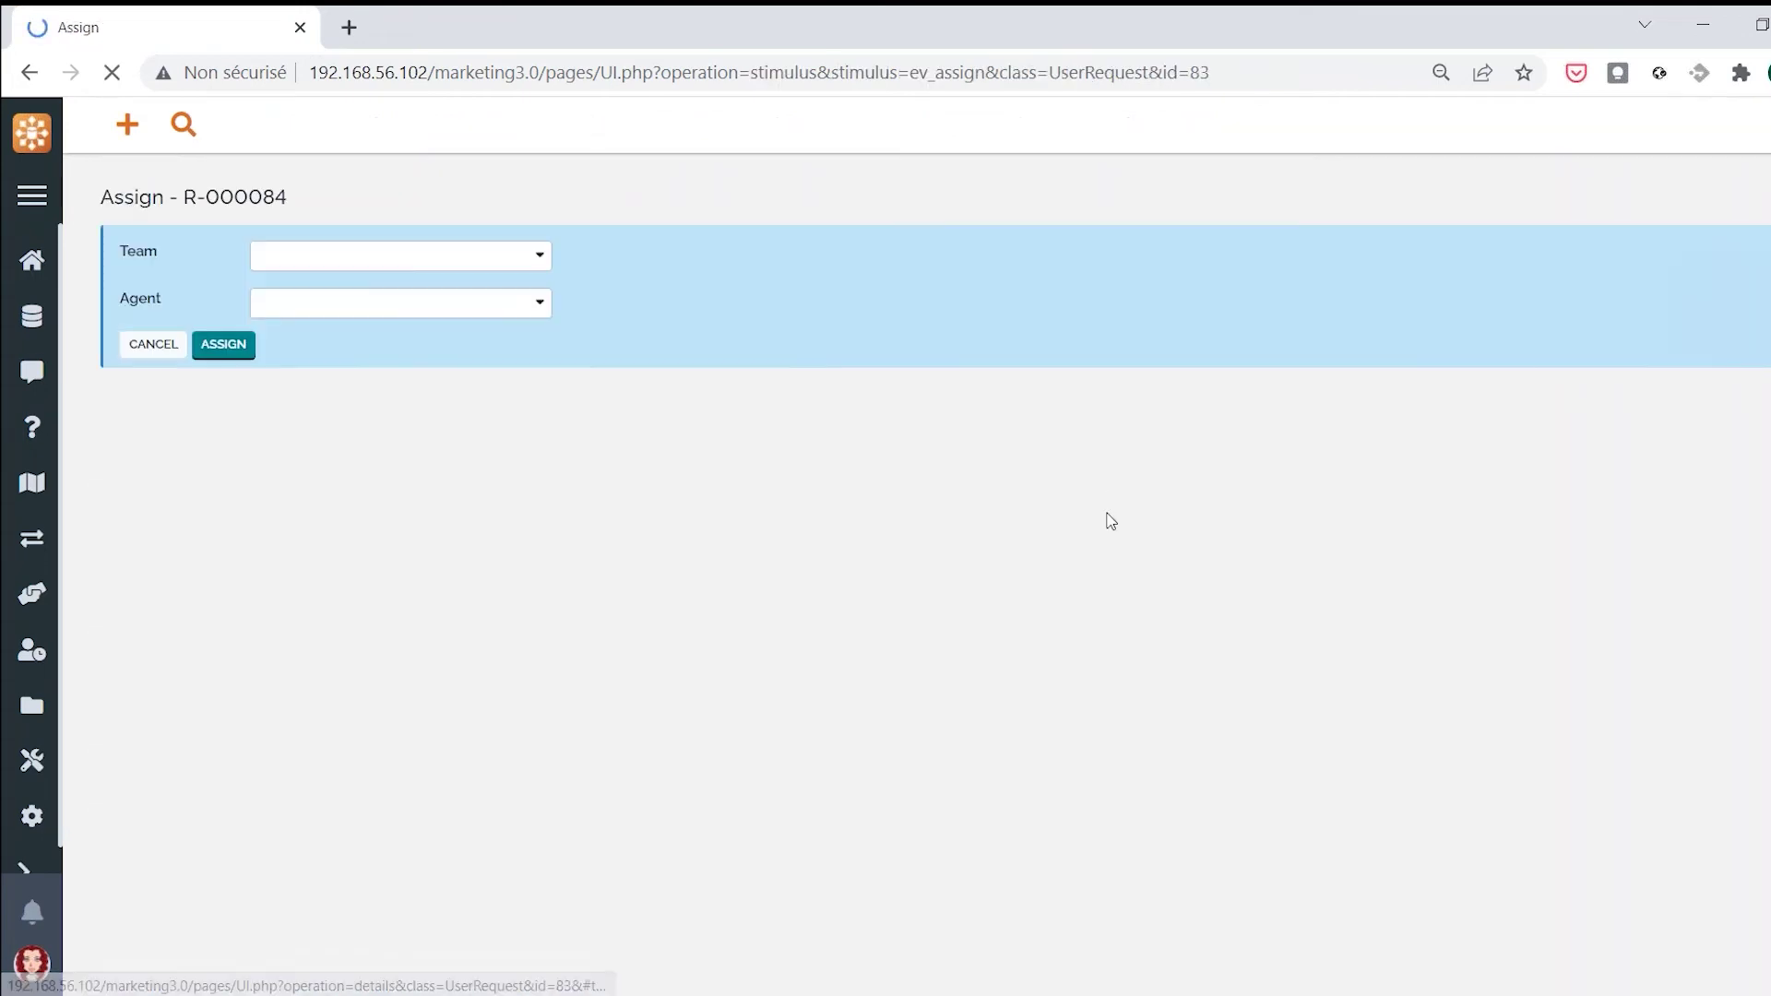
pyautogui.click(384, 310)
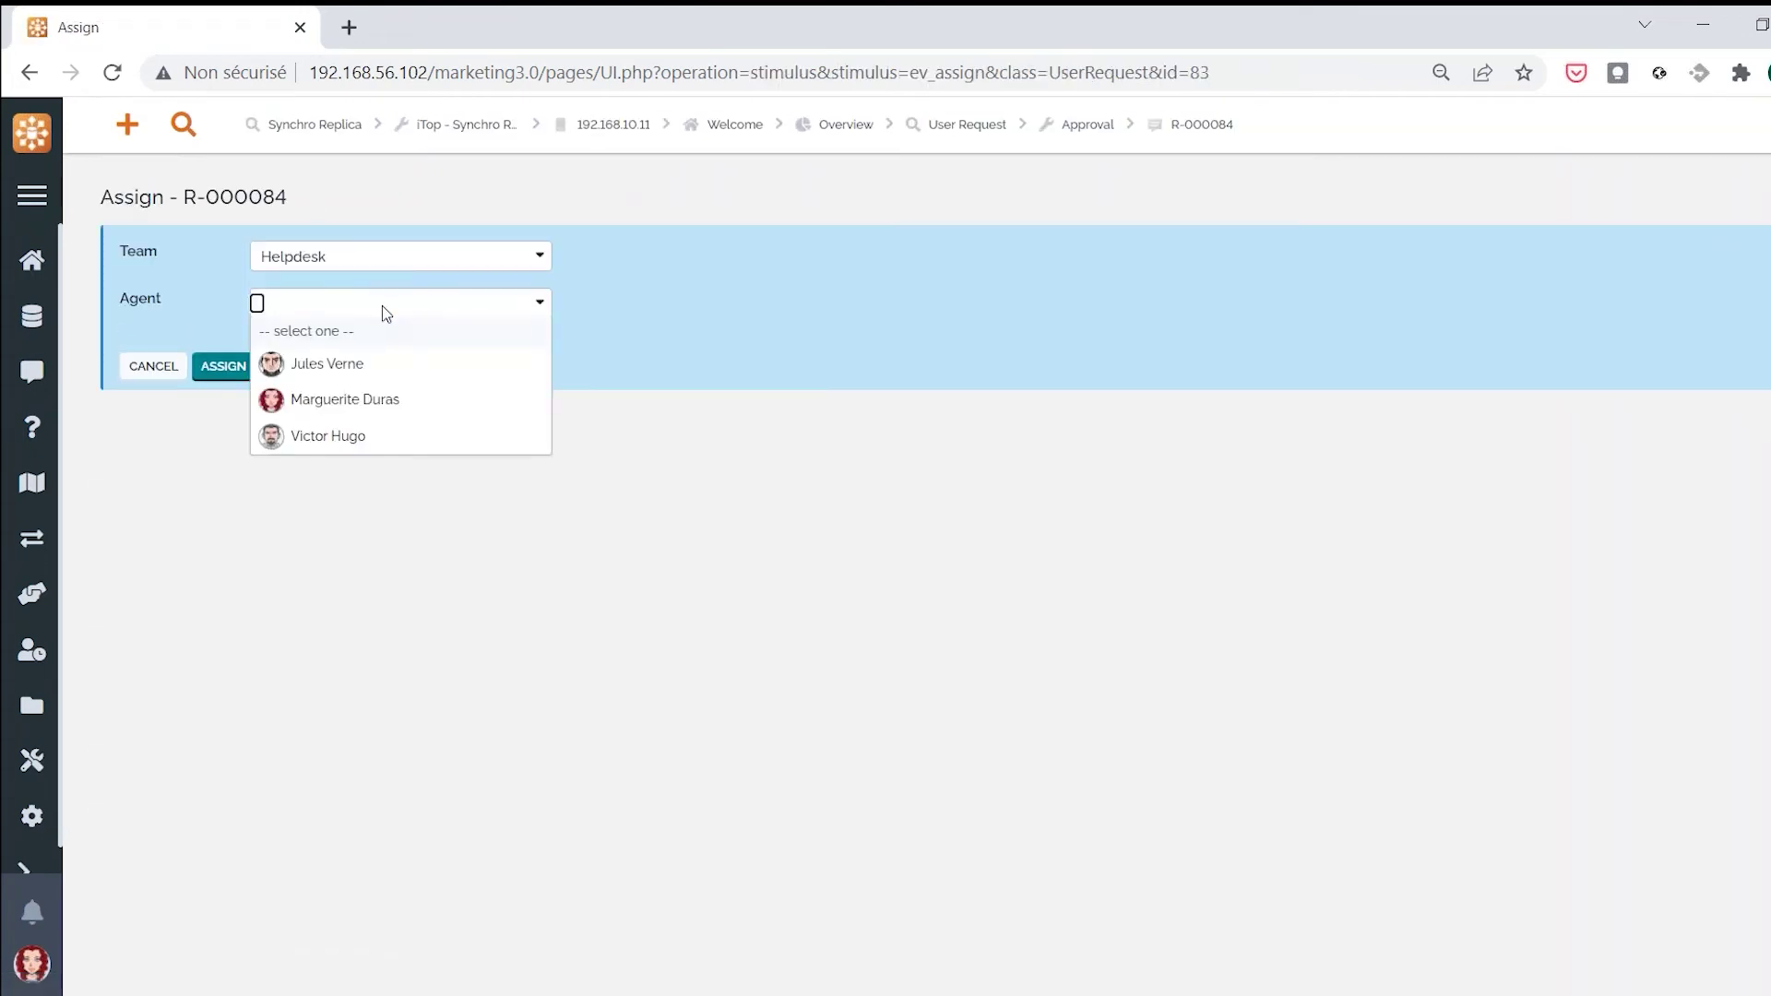
pyautogui.click(297, 398)
pyautogui.click(222, 346)
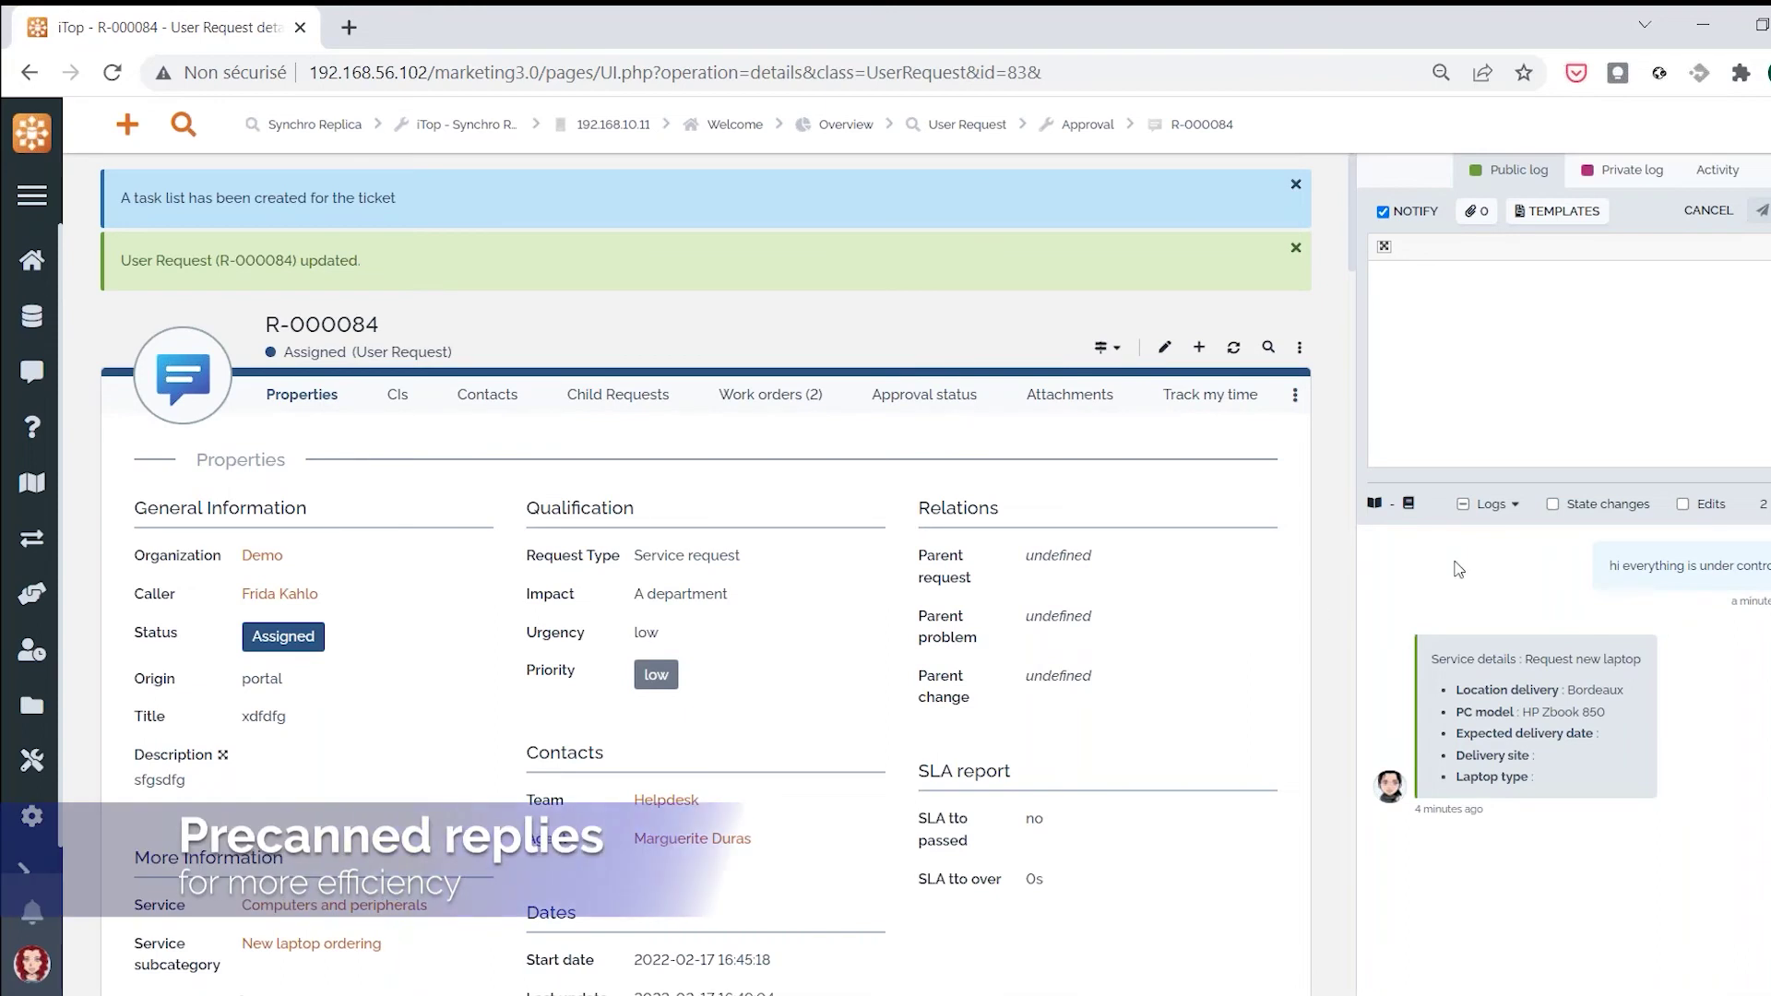
# Post the 'Basic answer to end user request' template reply, 'Our team will come back to you shortly.'
pyautogui.click(1571, 218)
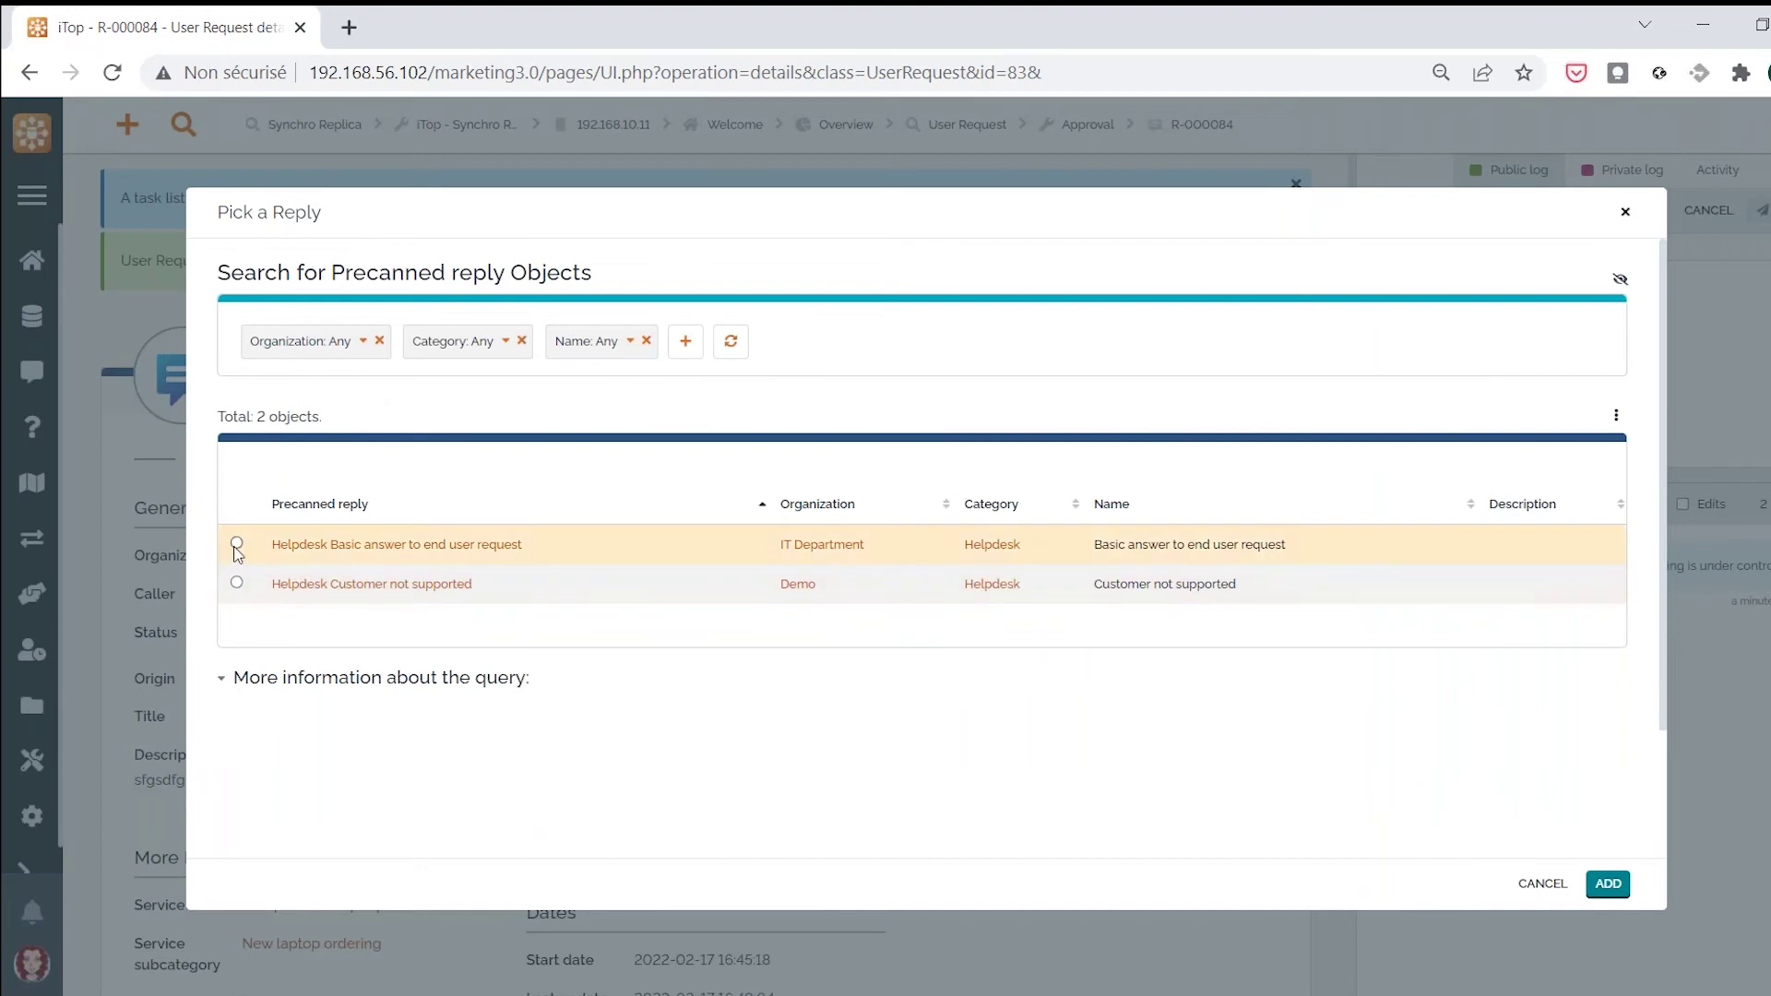
pyautogui.click(1608, 884)
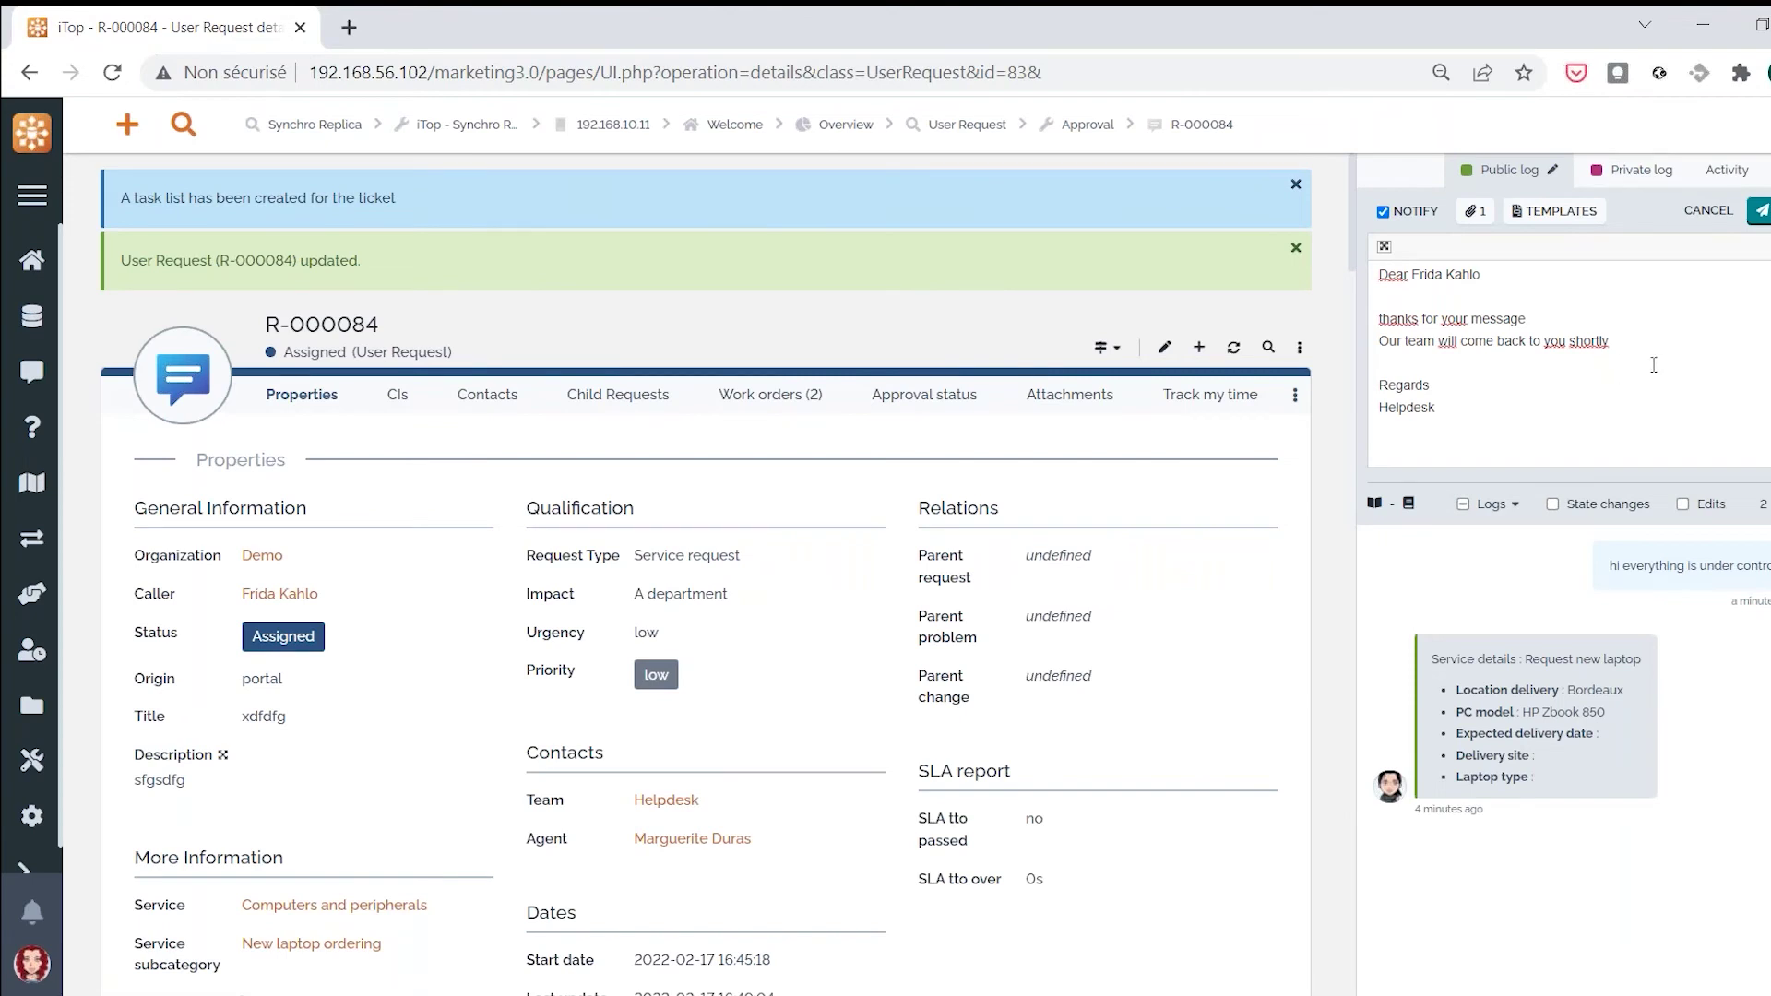
pyautogui.click(1761, 210)
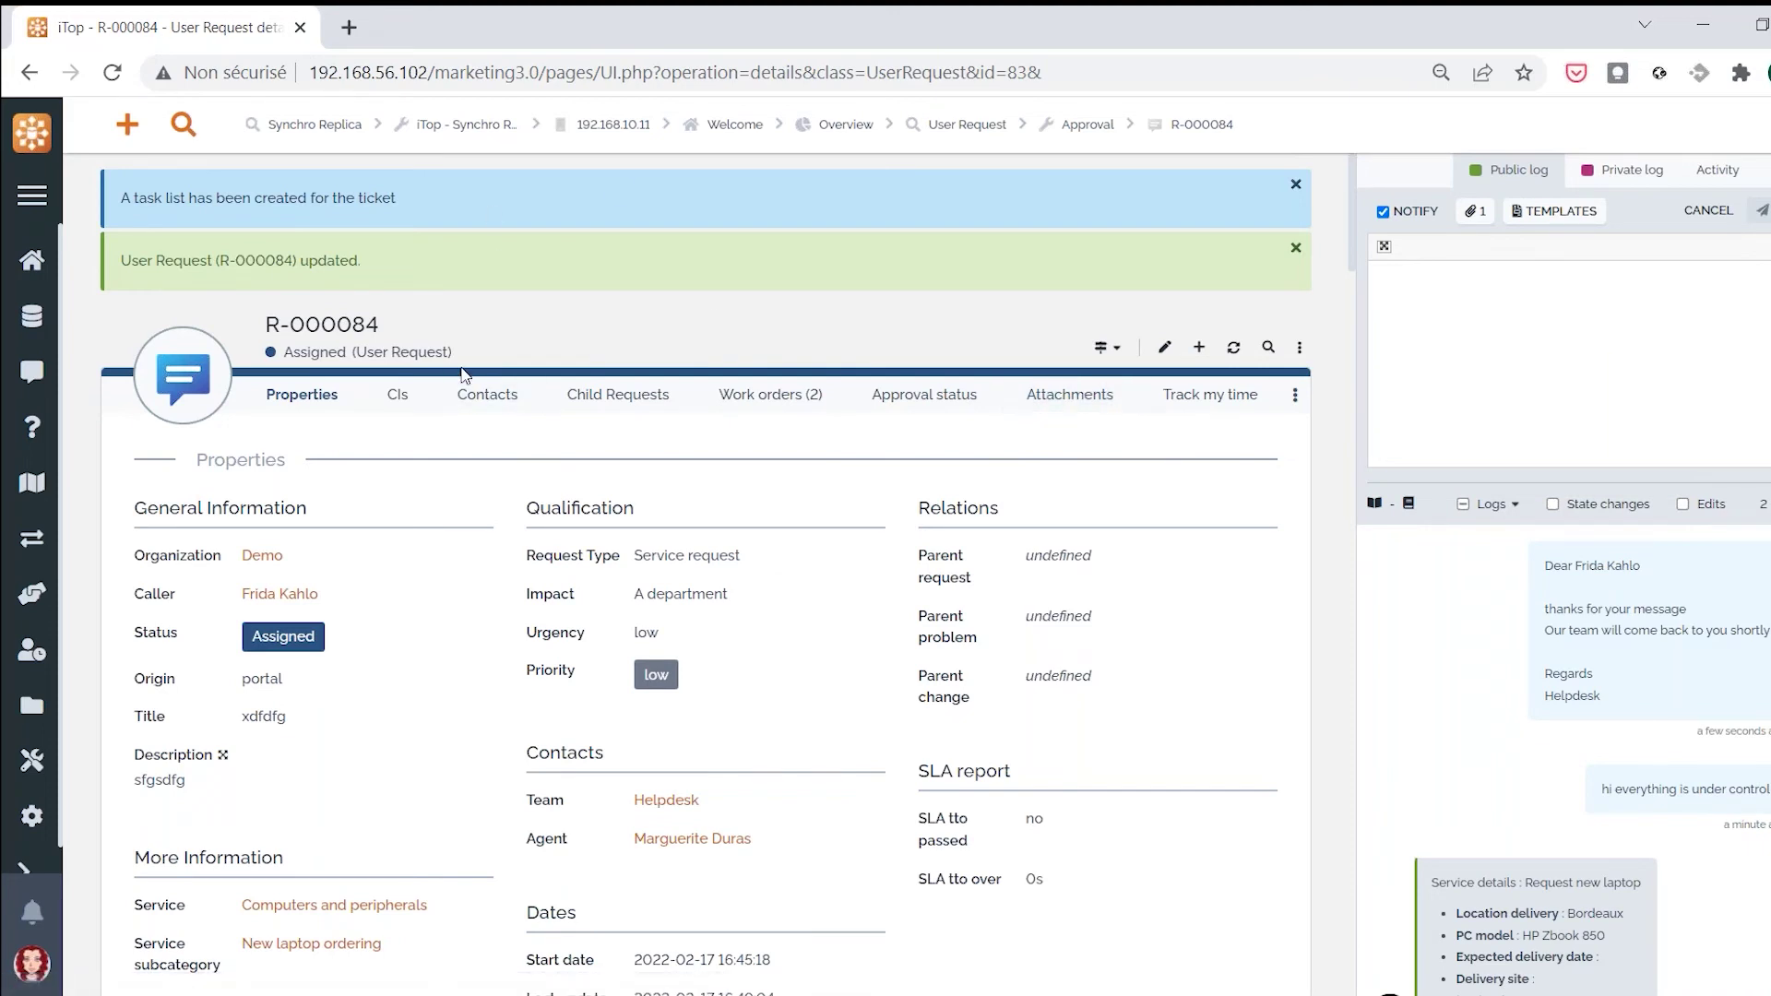
pyautogui.click(787, 399)
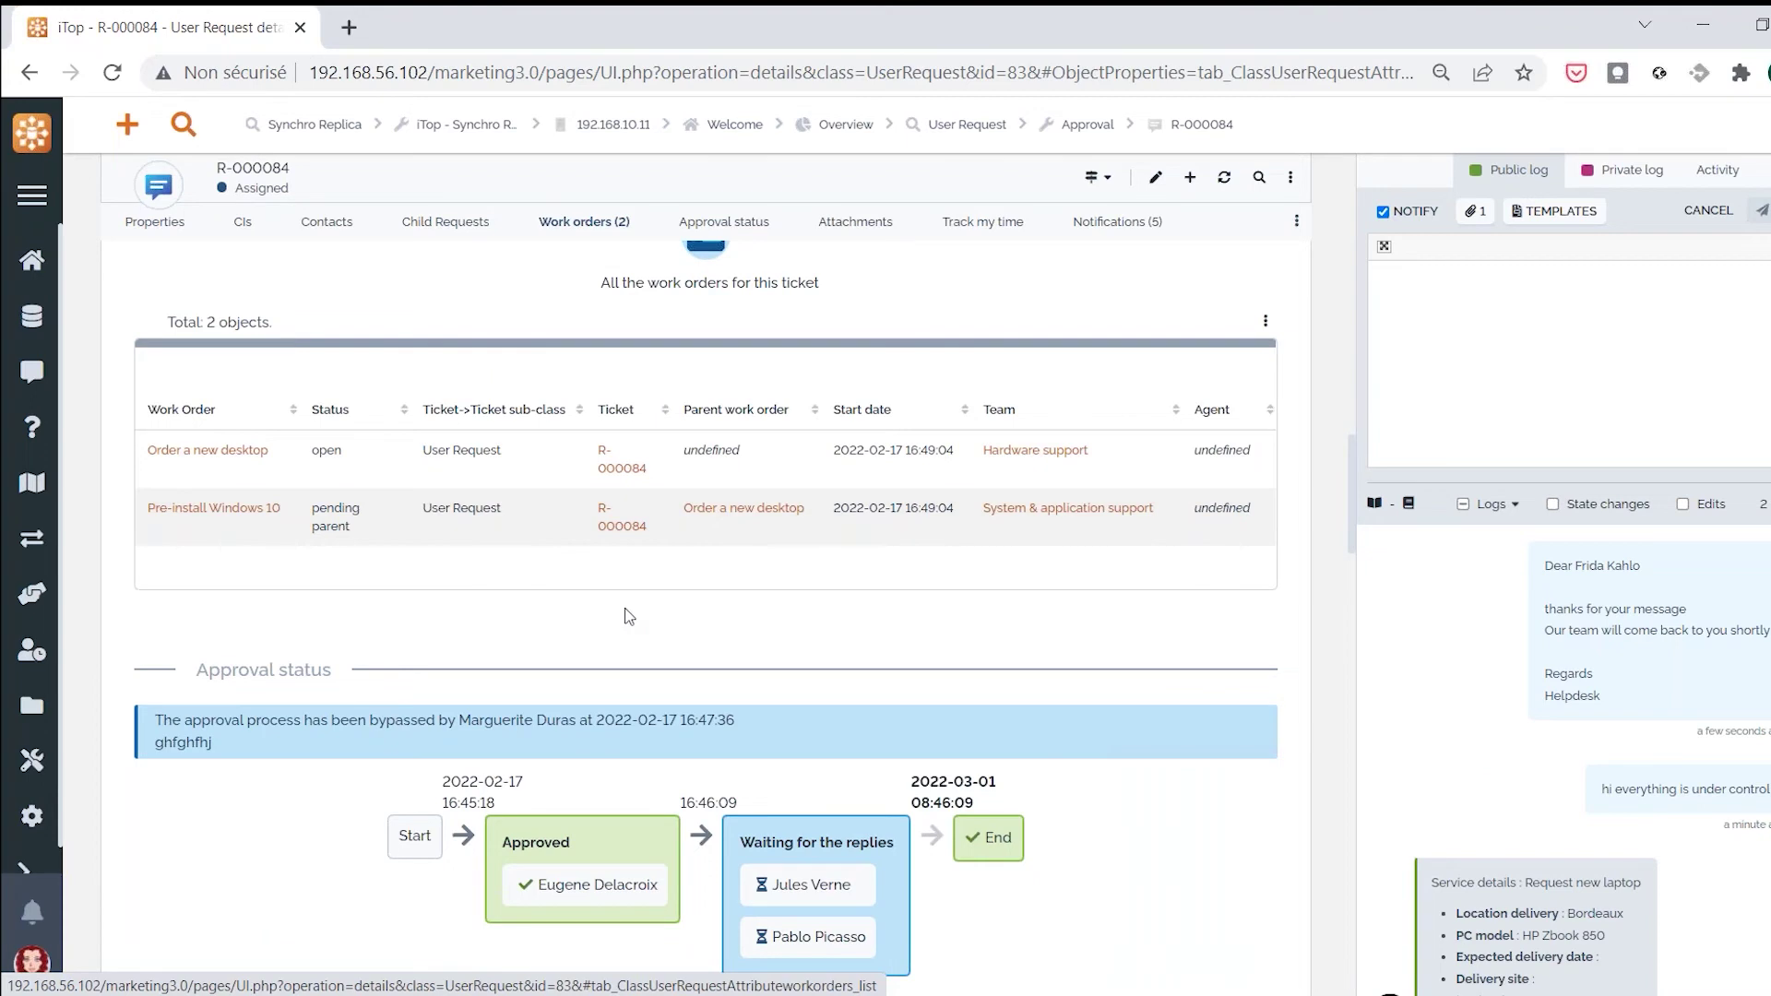
pyautogui.scroll(3, 623, 614)
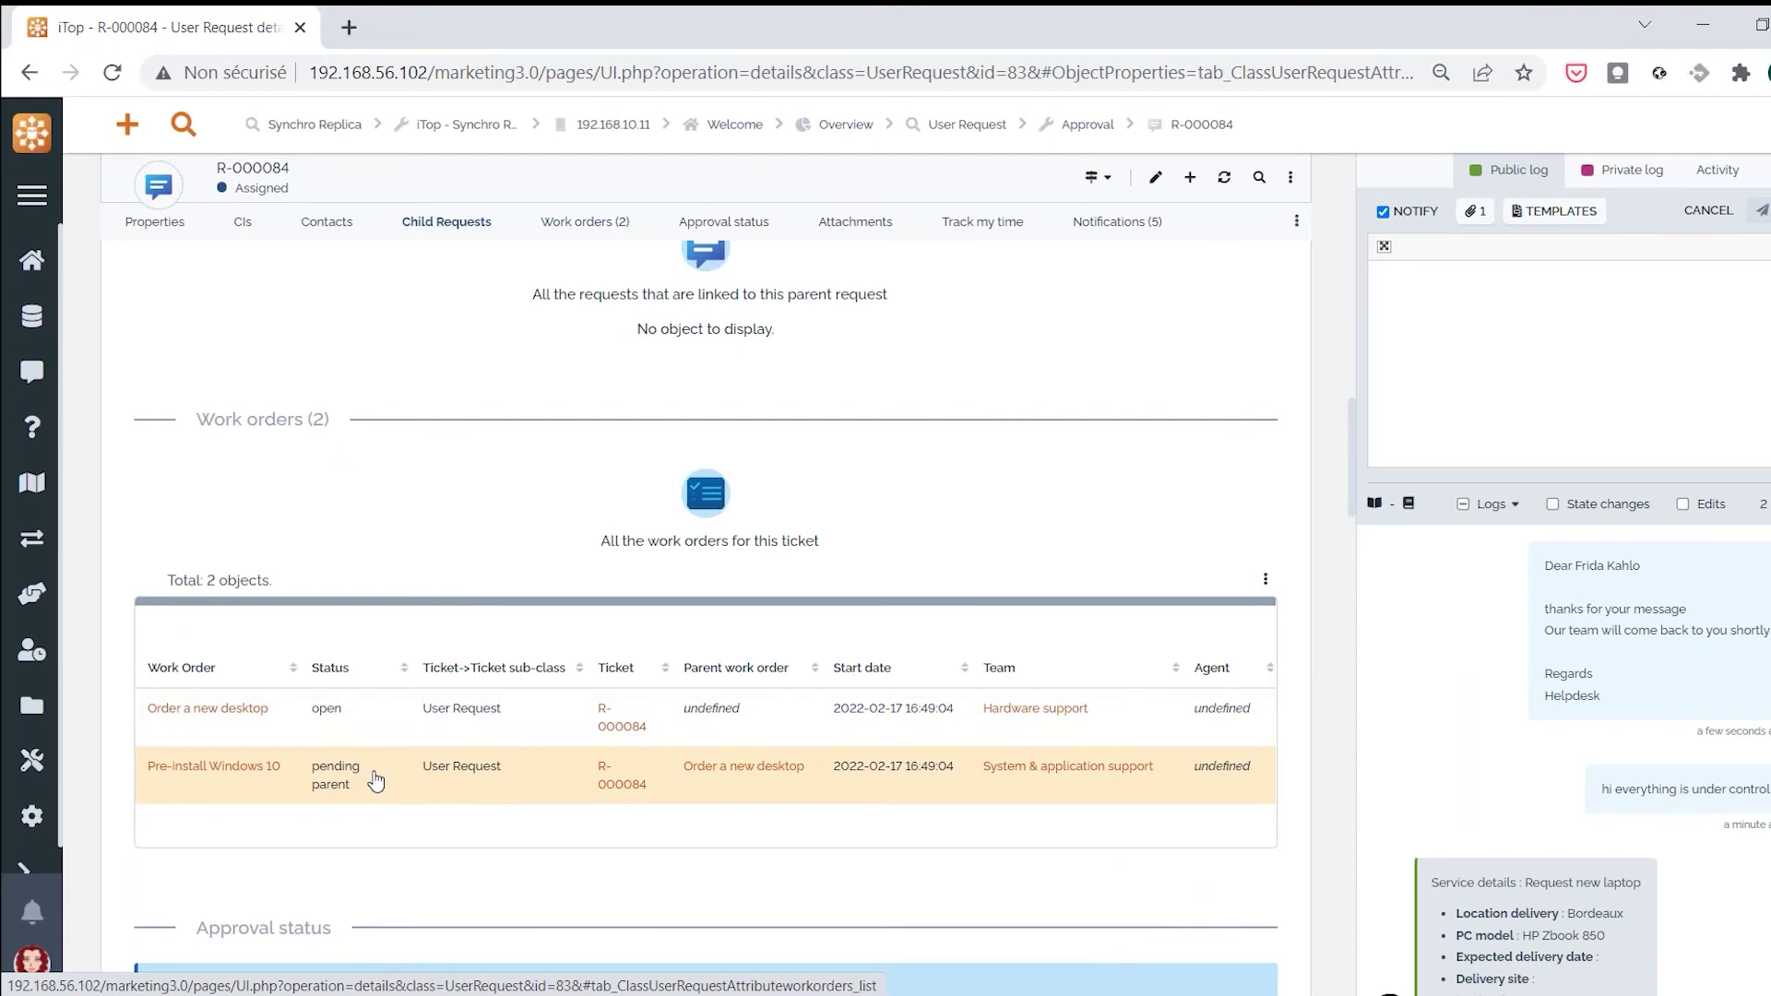
pyautogui.scroll(3, 377, 782)
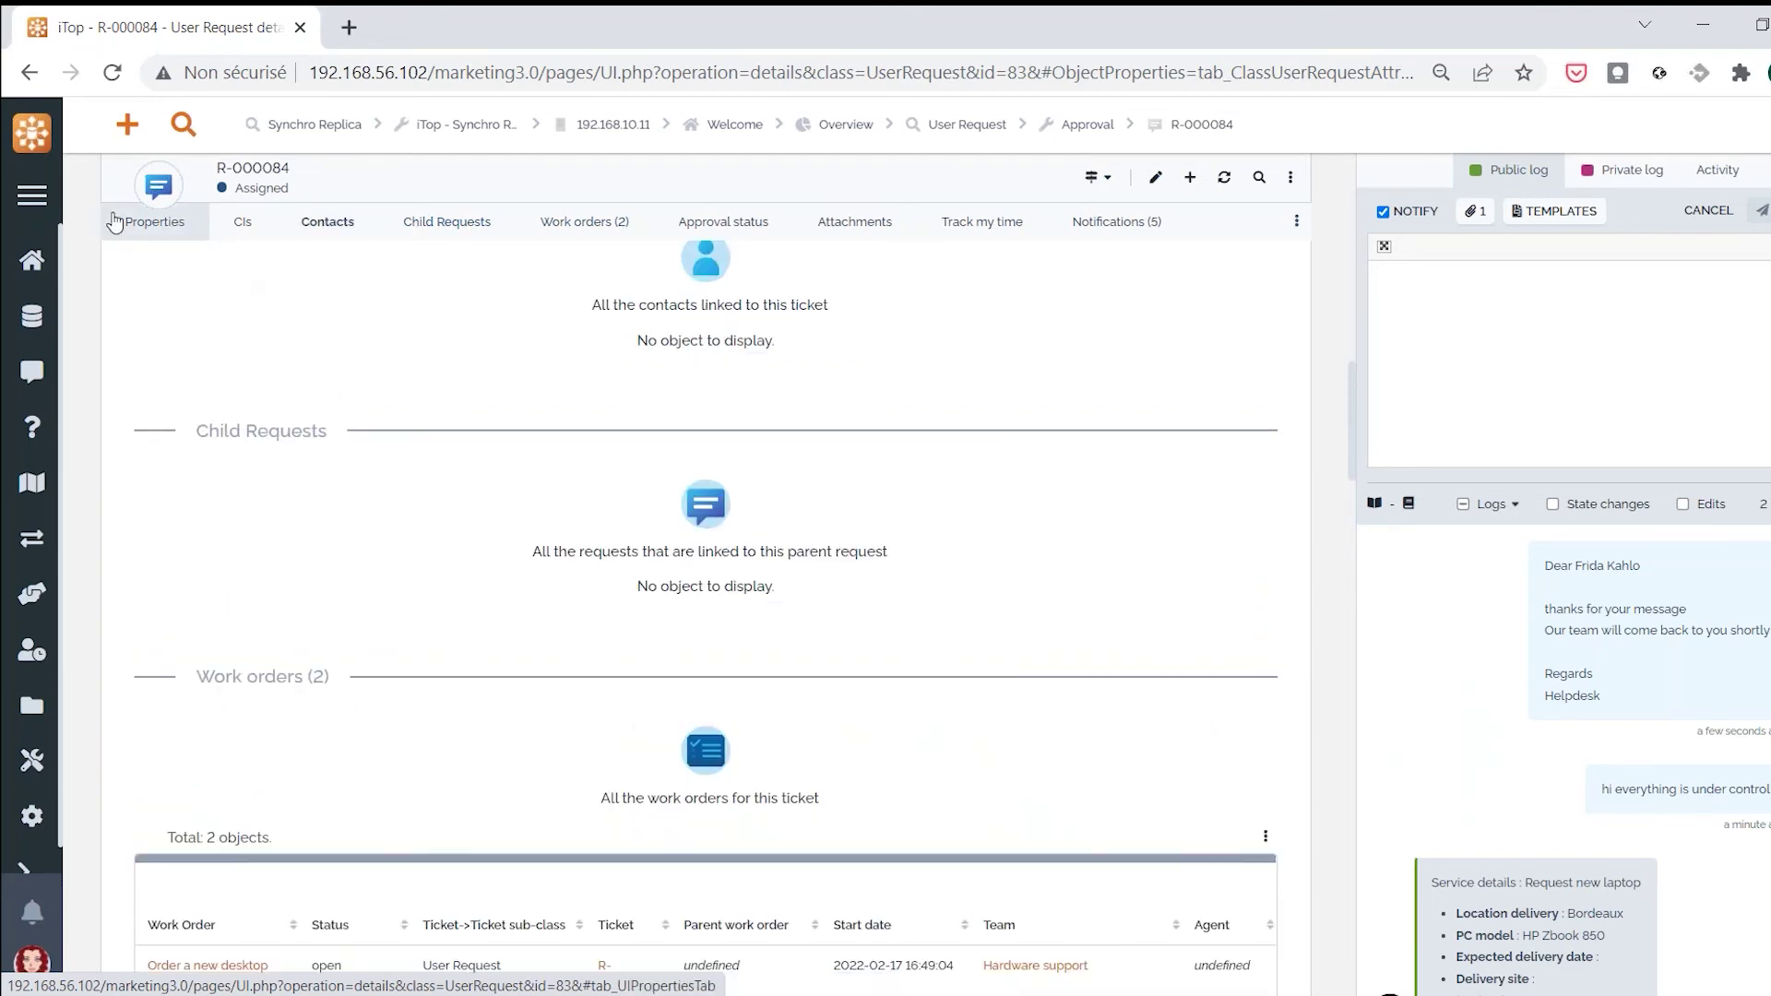
pyautogui.click(152, 225)
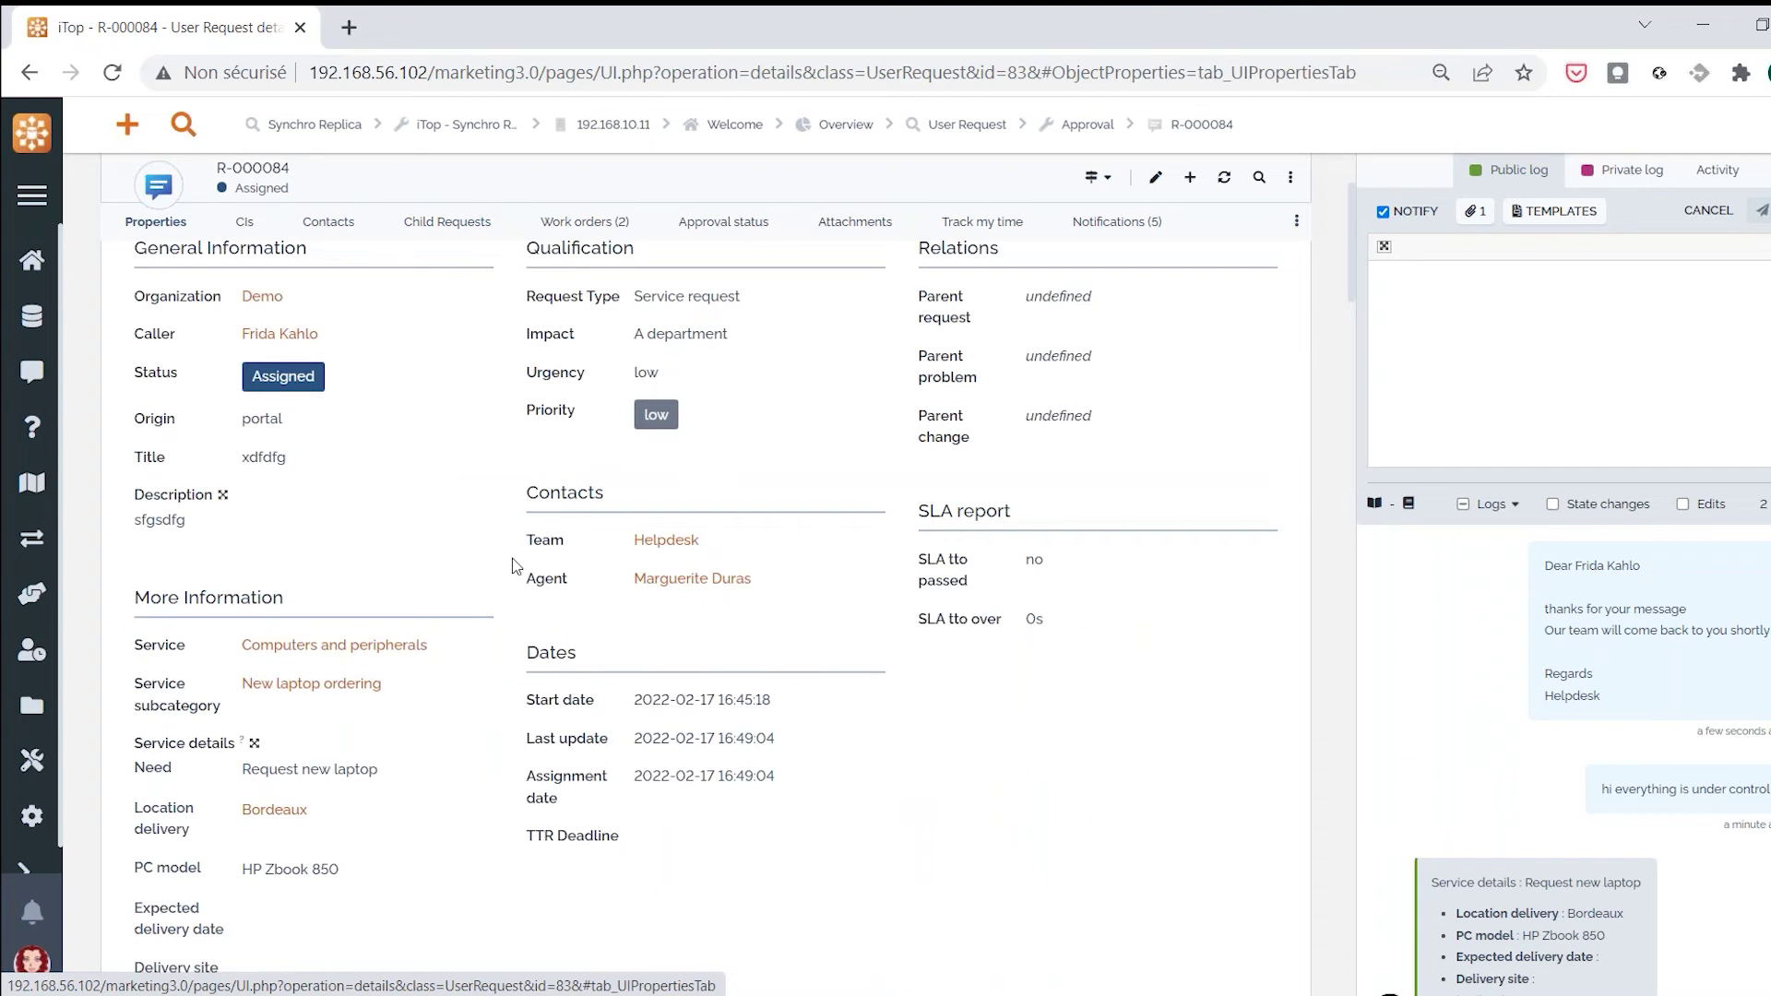
pyautogui.scroll(3, 512, 566)
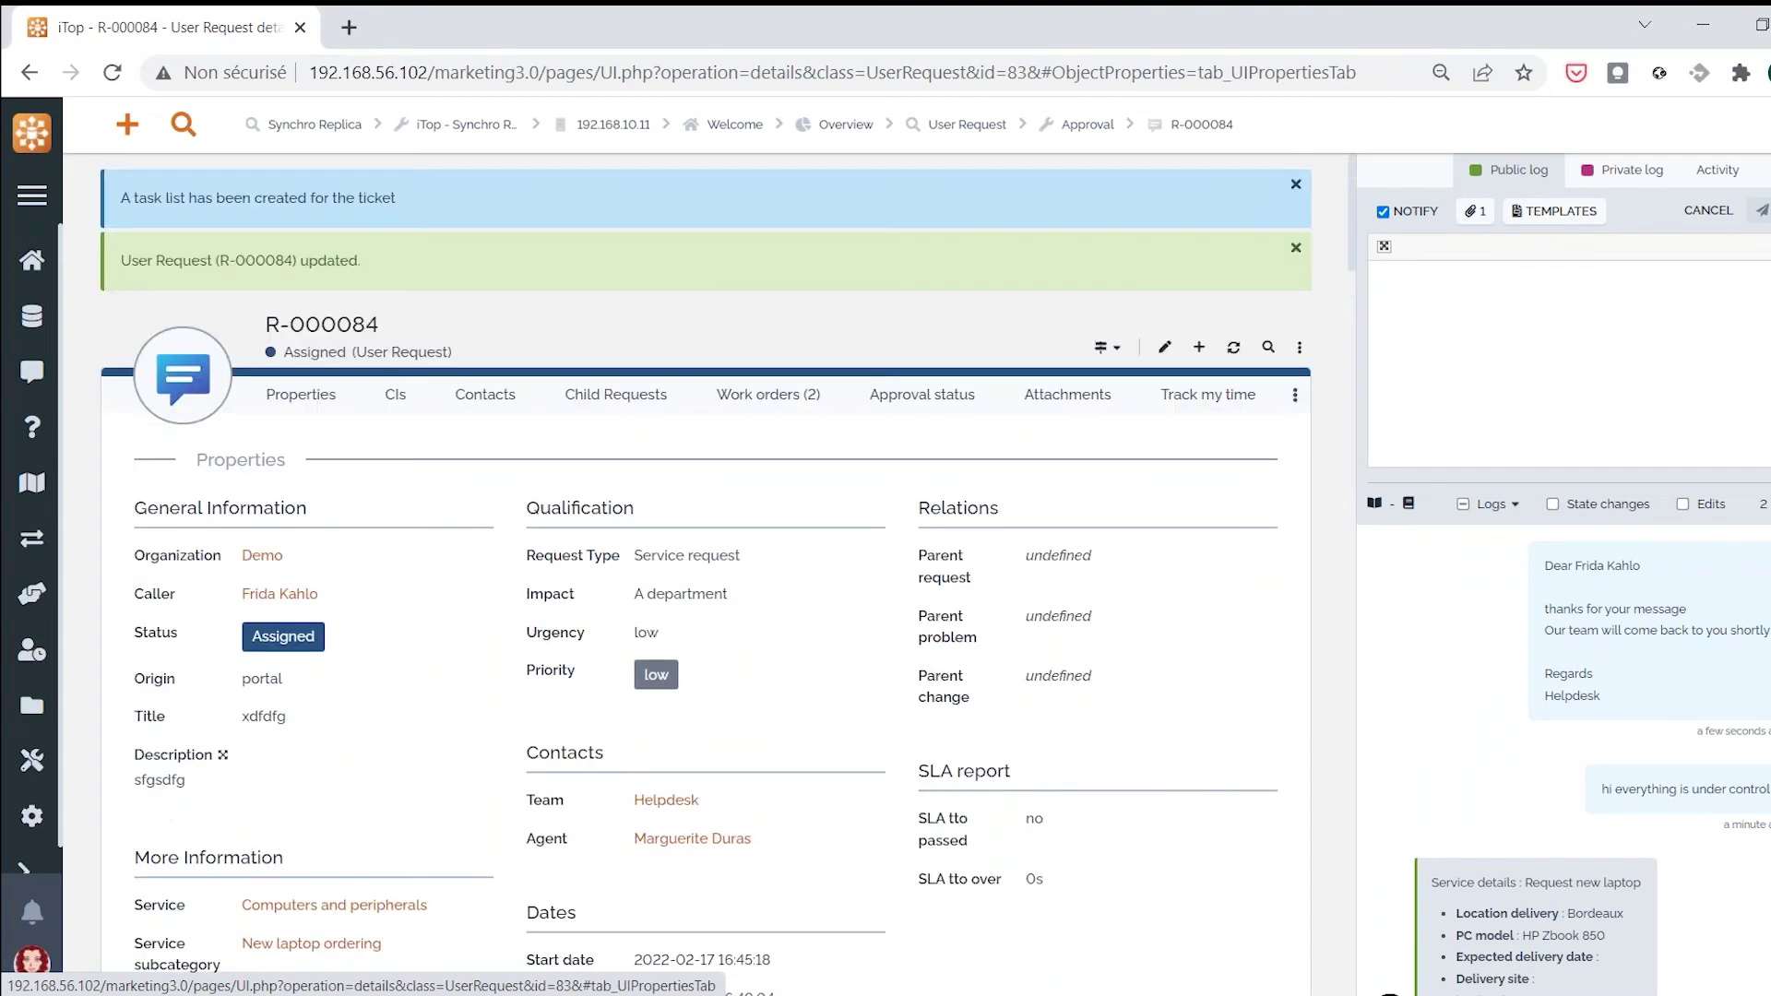
pyautogui.scroll(-3, 1112, 708)
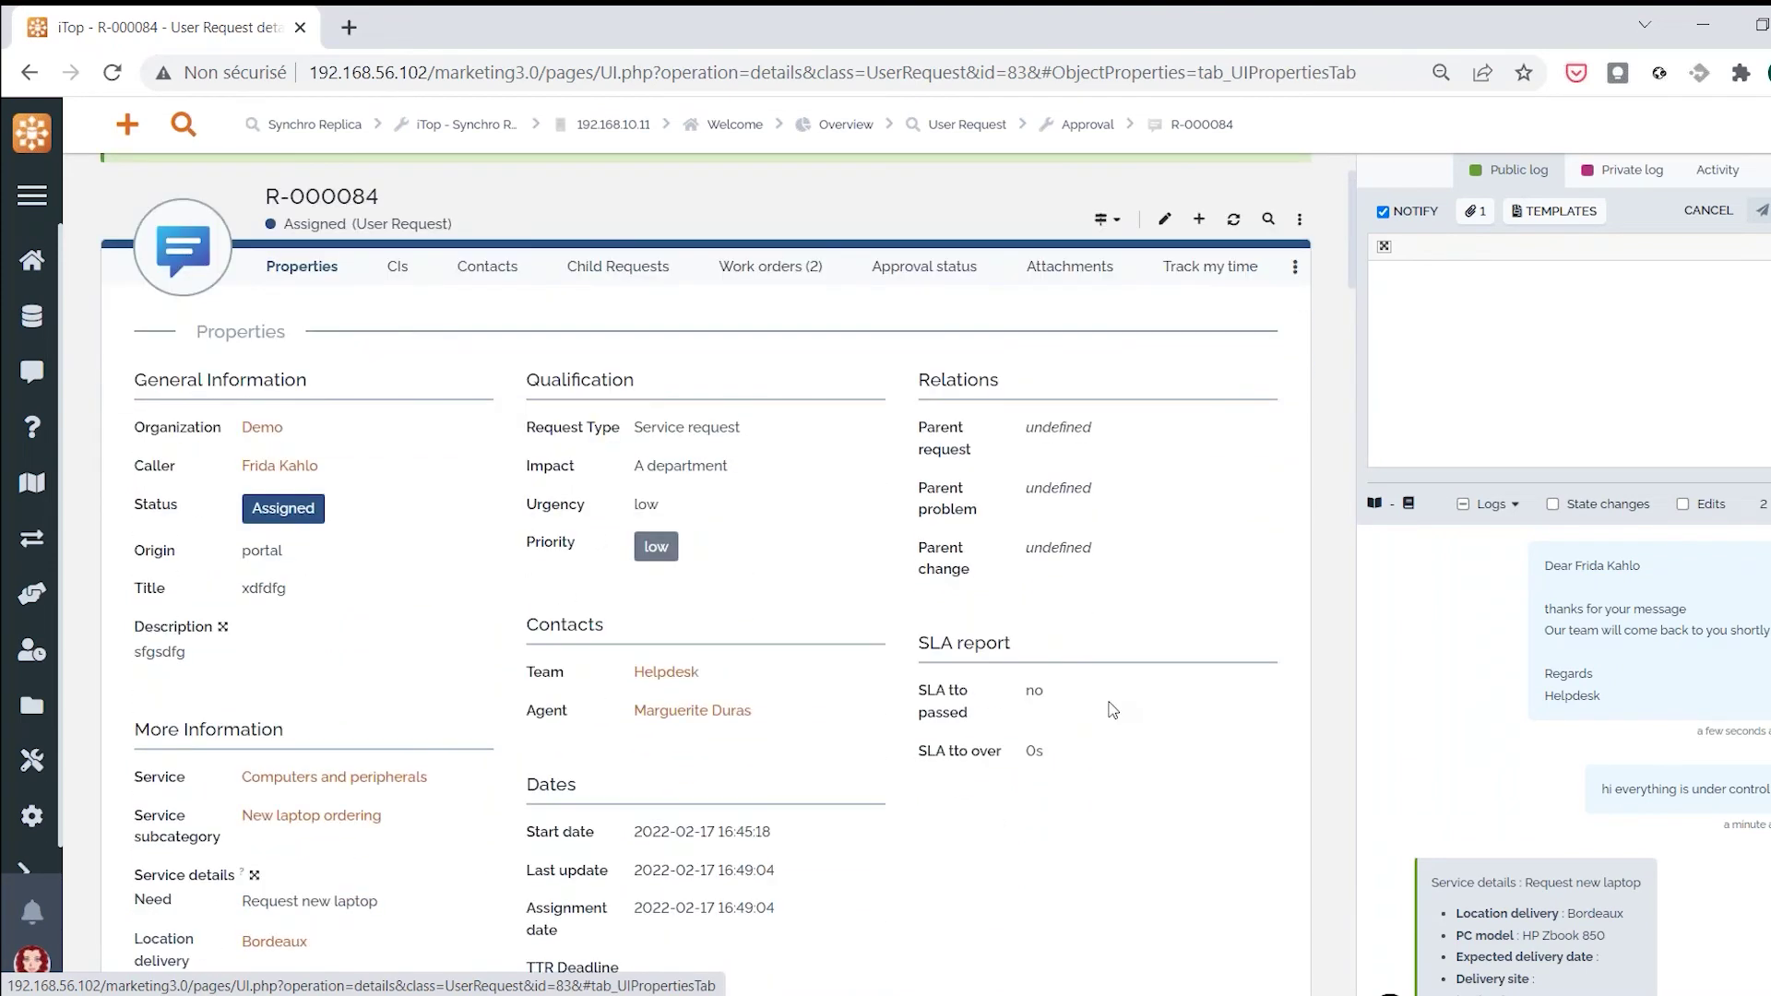
pyautogui.scroll(3, 1075, 701)
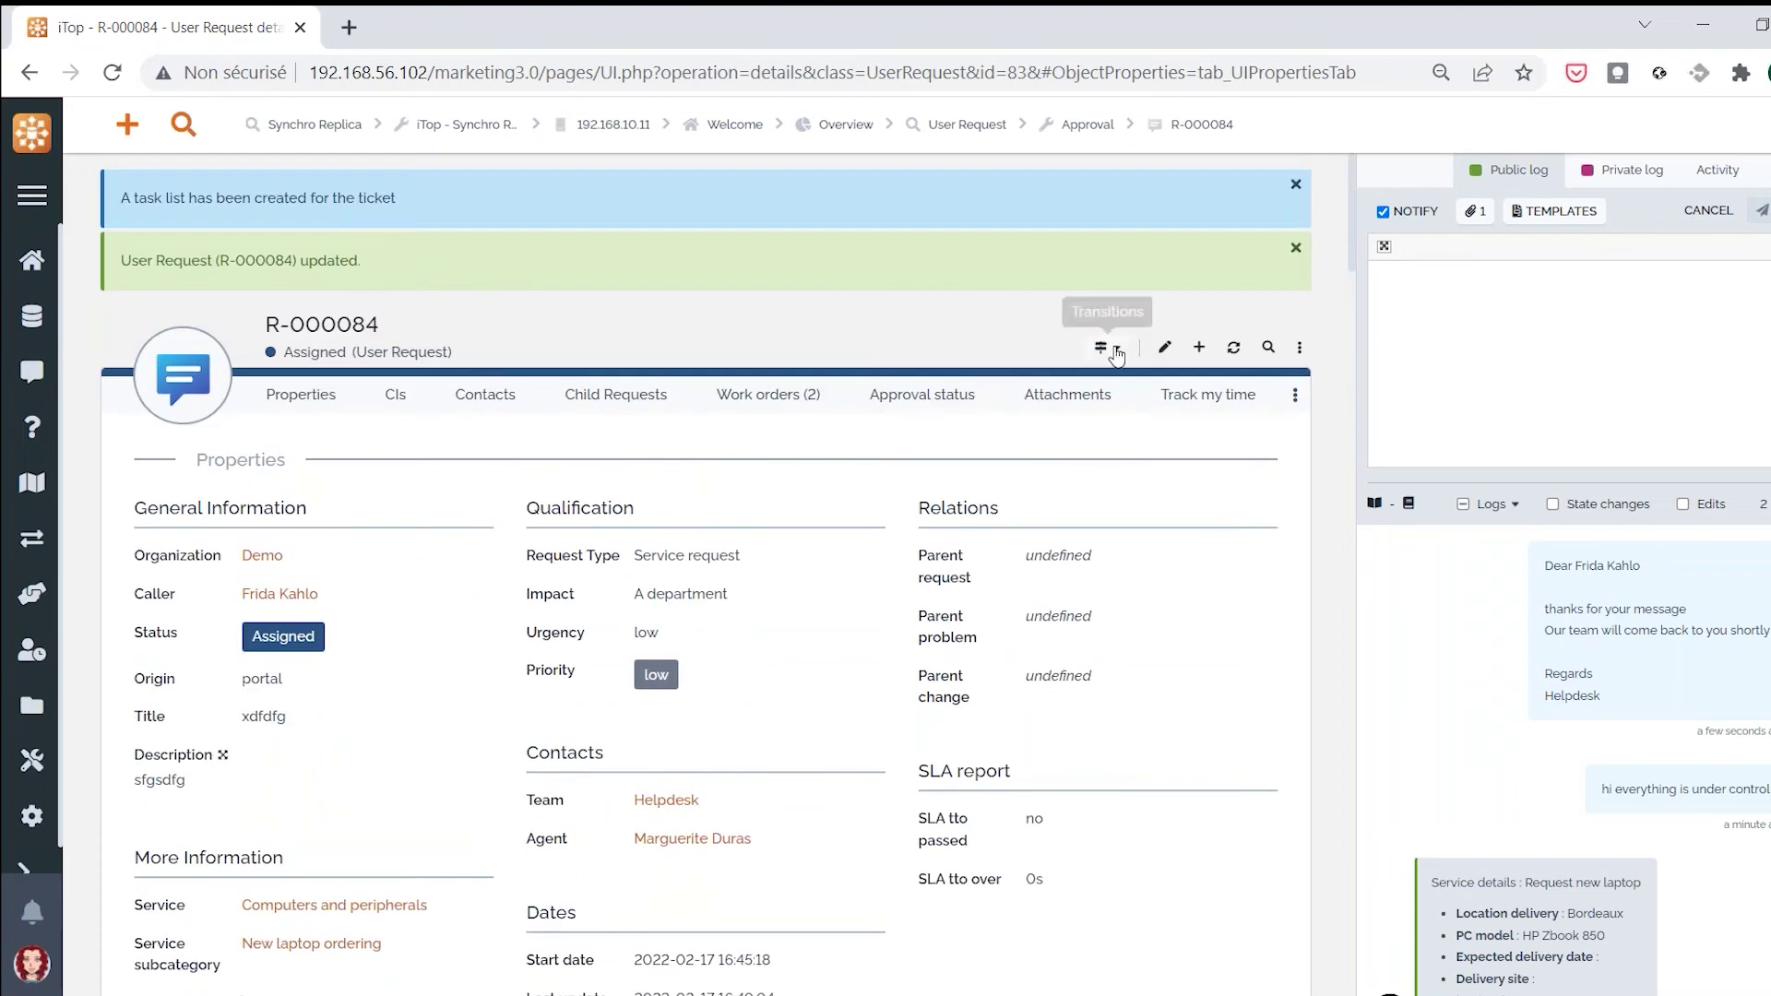
# Apply the Mark as resolved transition to R-000084 with solution 'done'
pyautogui.click(1107, 348)
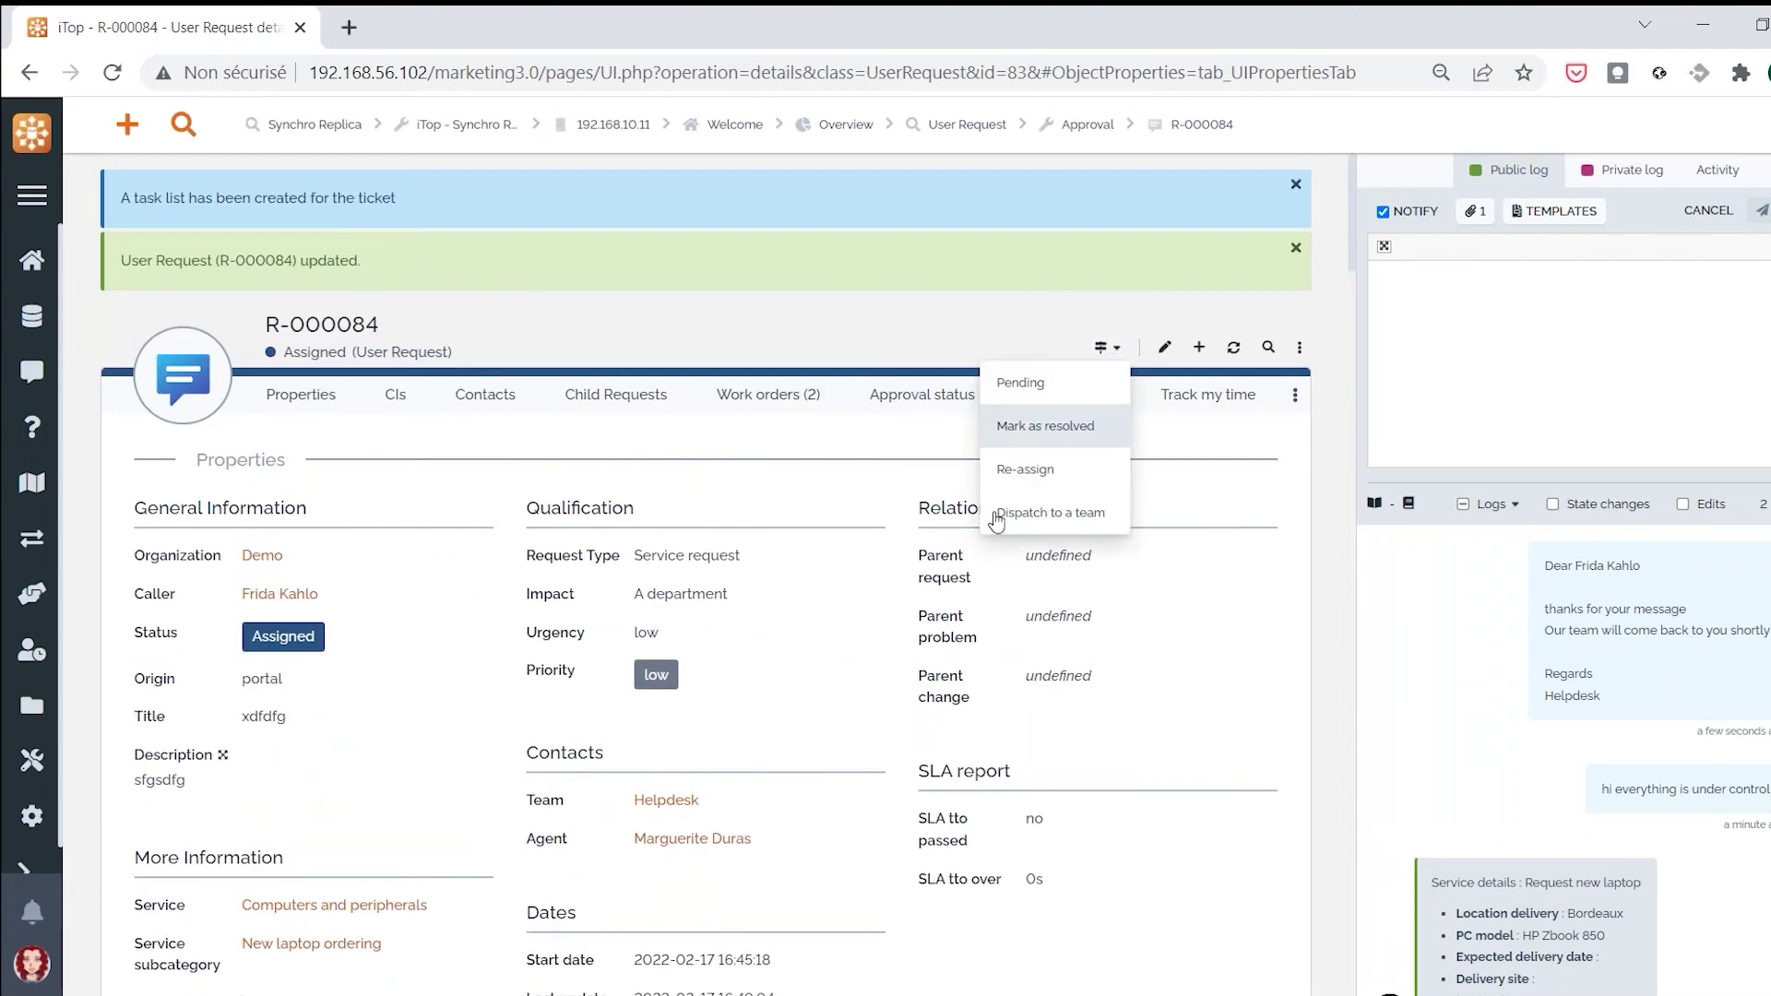
pyautogui.click(1065, 427)
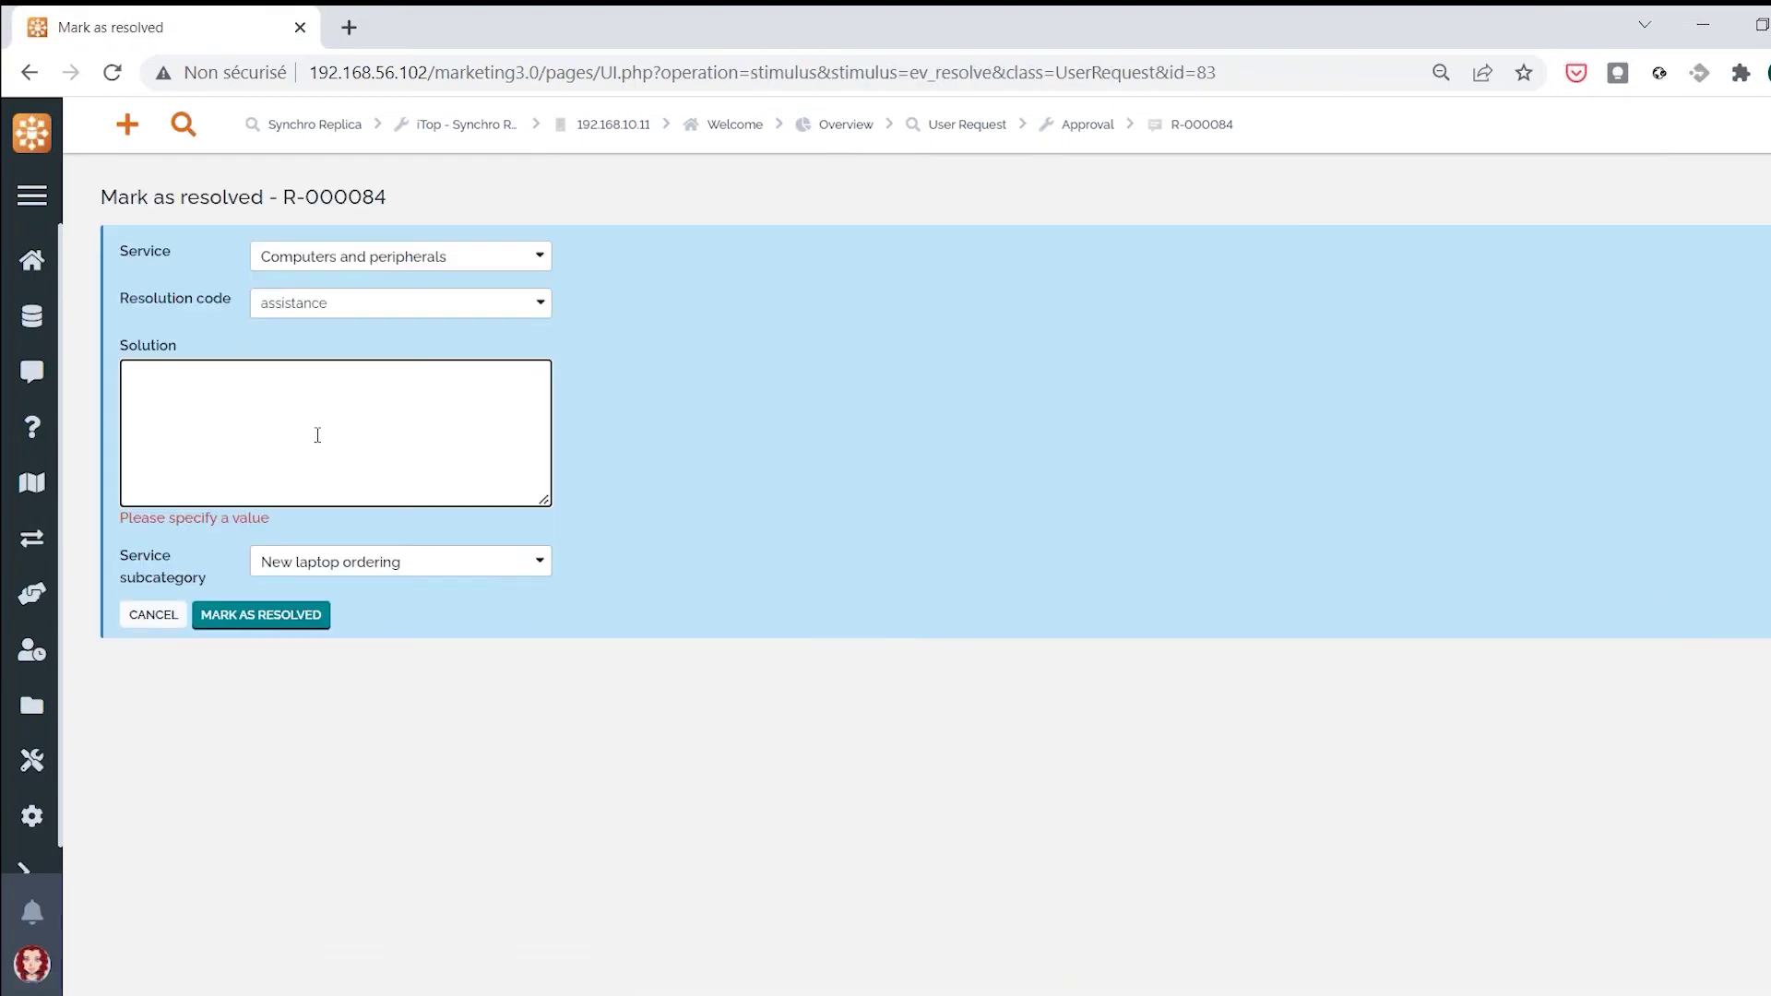
pyautogui.write('don')
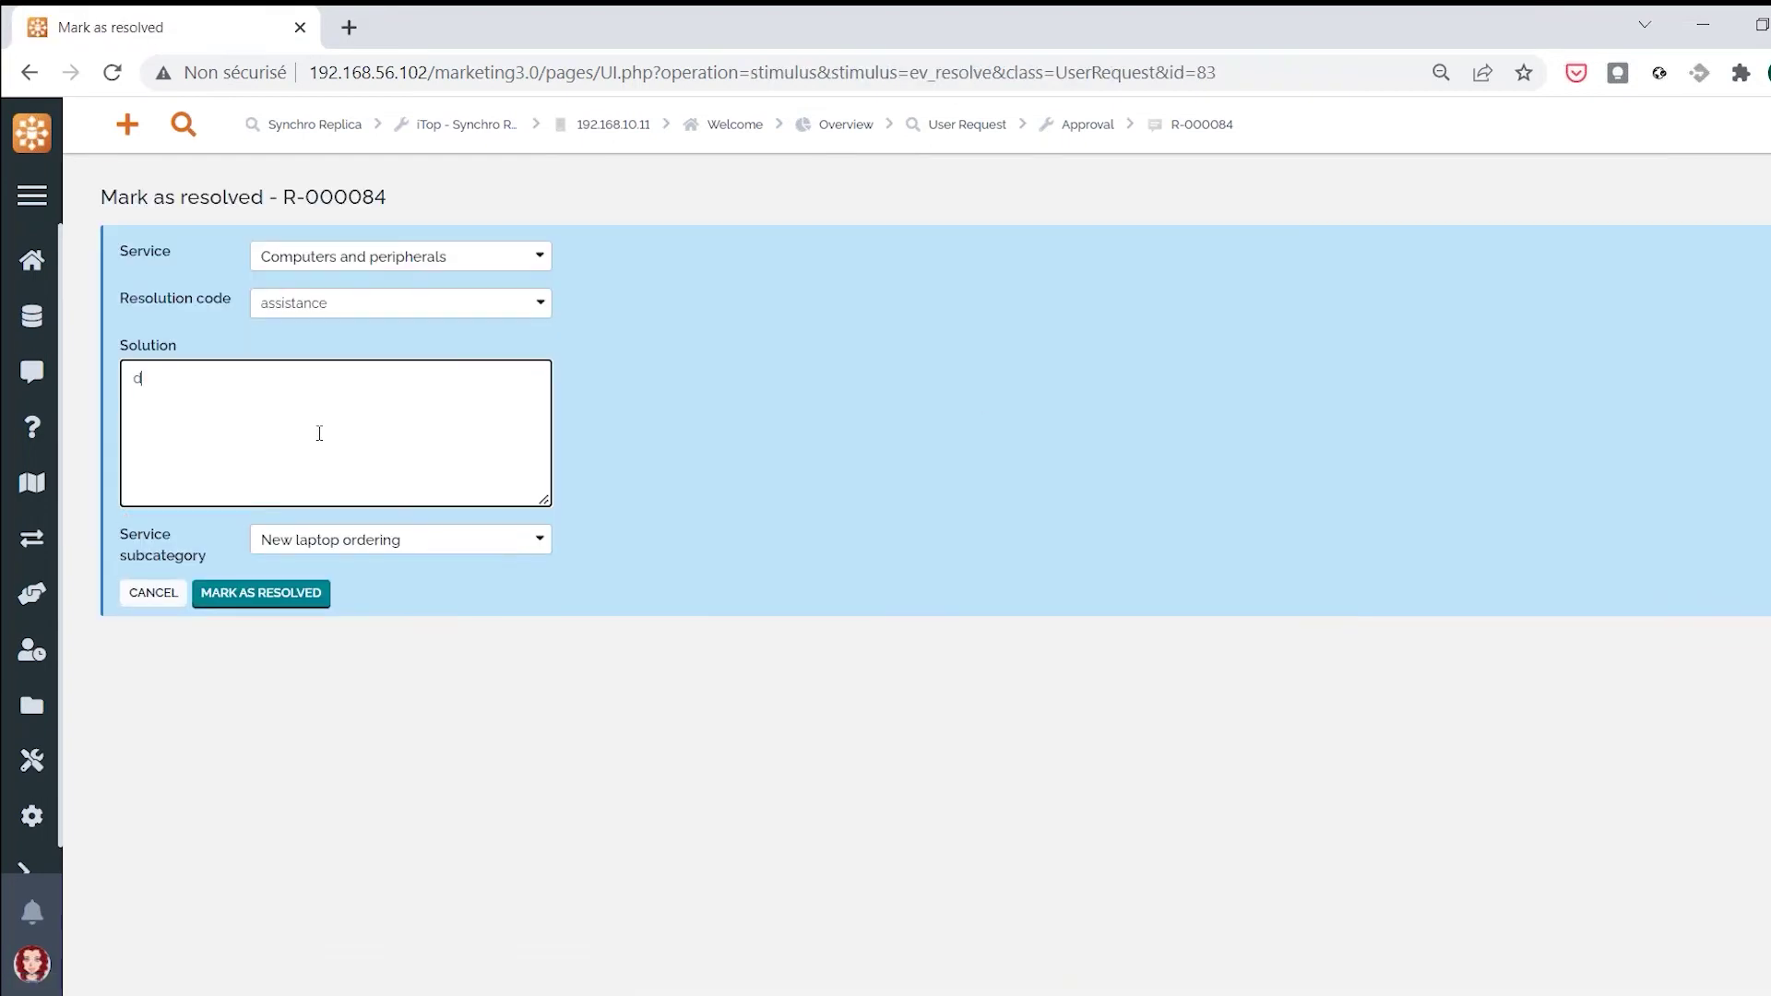
pyautogui.write('e')
pyautogui.click(271, 593)
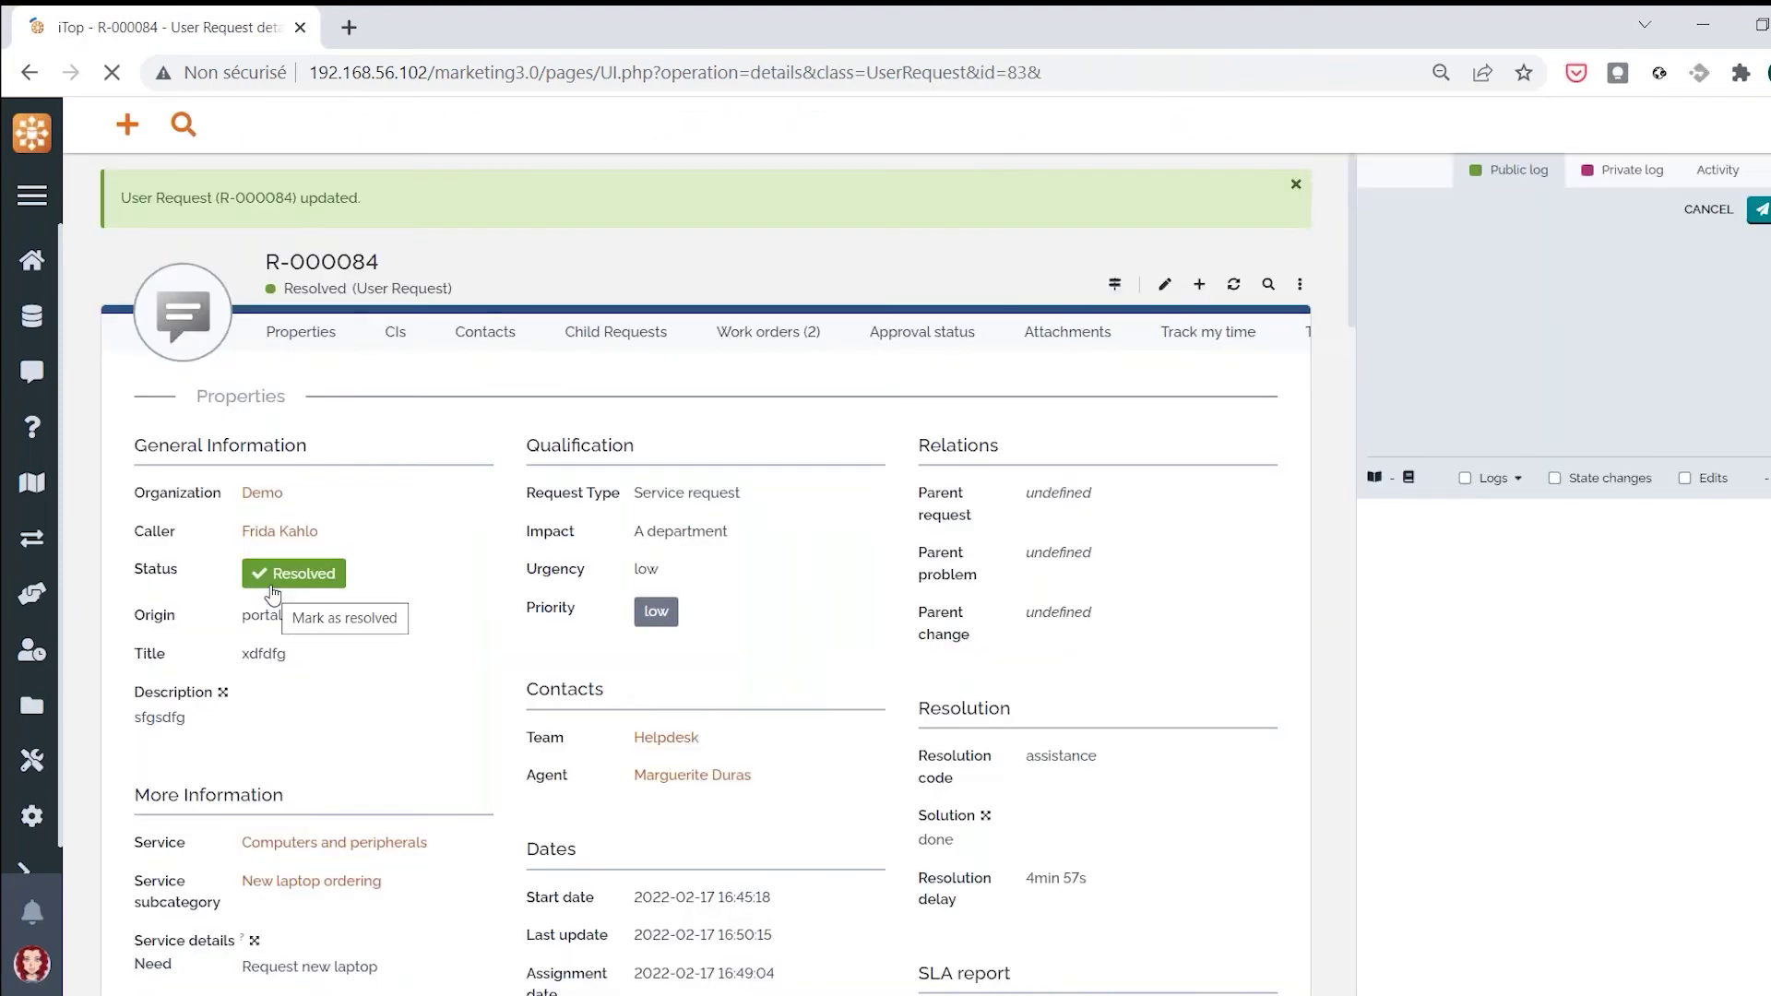
# Review R-000084's Notifications (7), then open the resolved request in the portal and scroll to its bottom
pyautogui.click(1295, 331)
pyautogui.click(1220, 415)
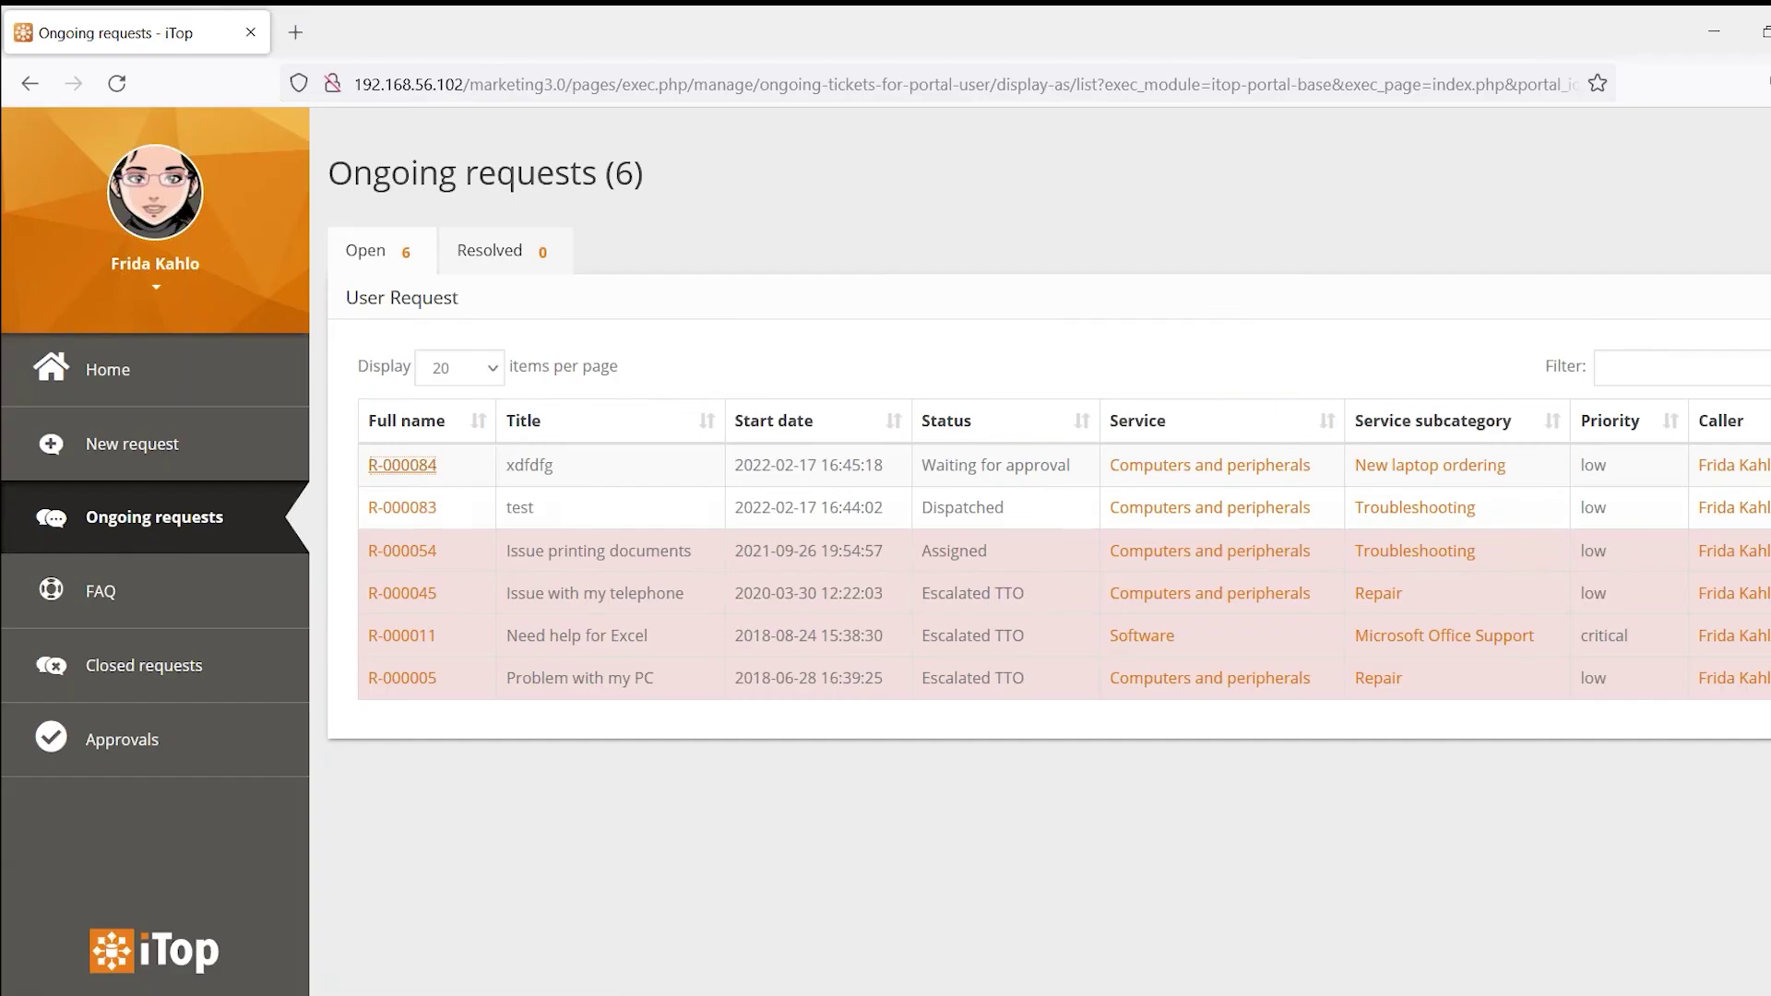
pyautogui.click(410, 466)
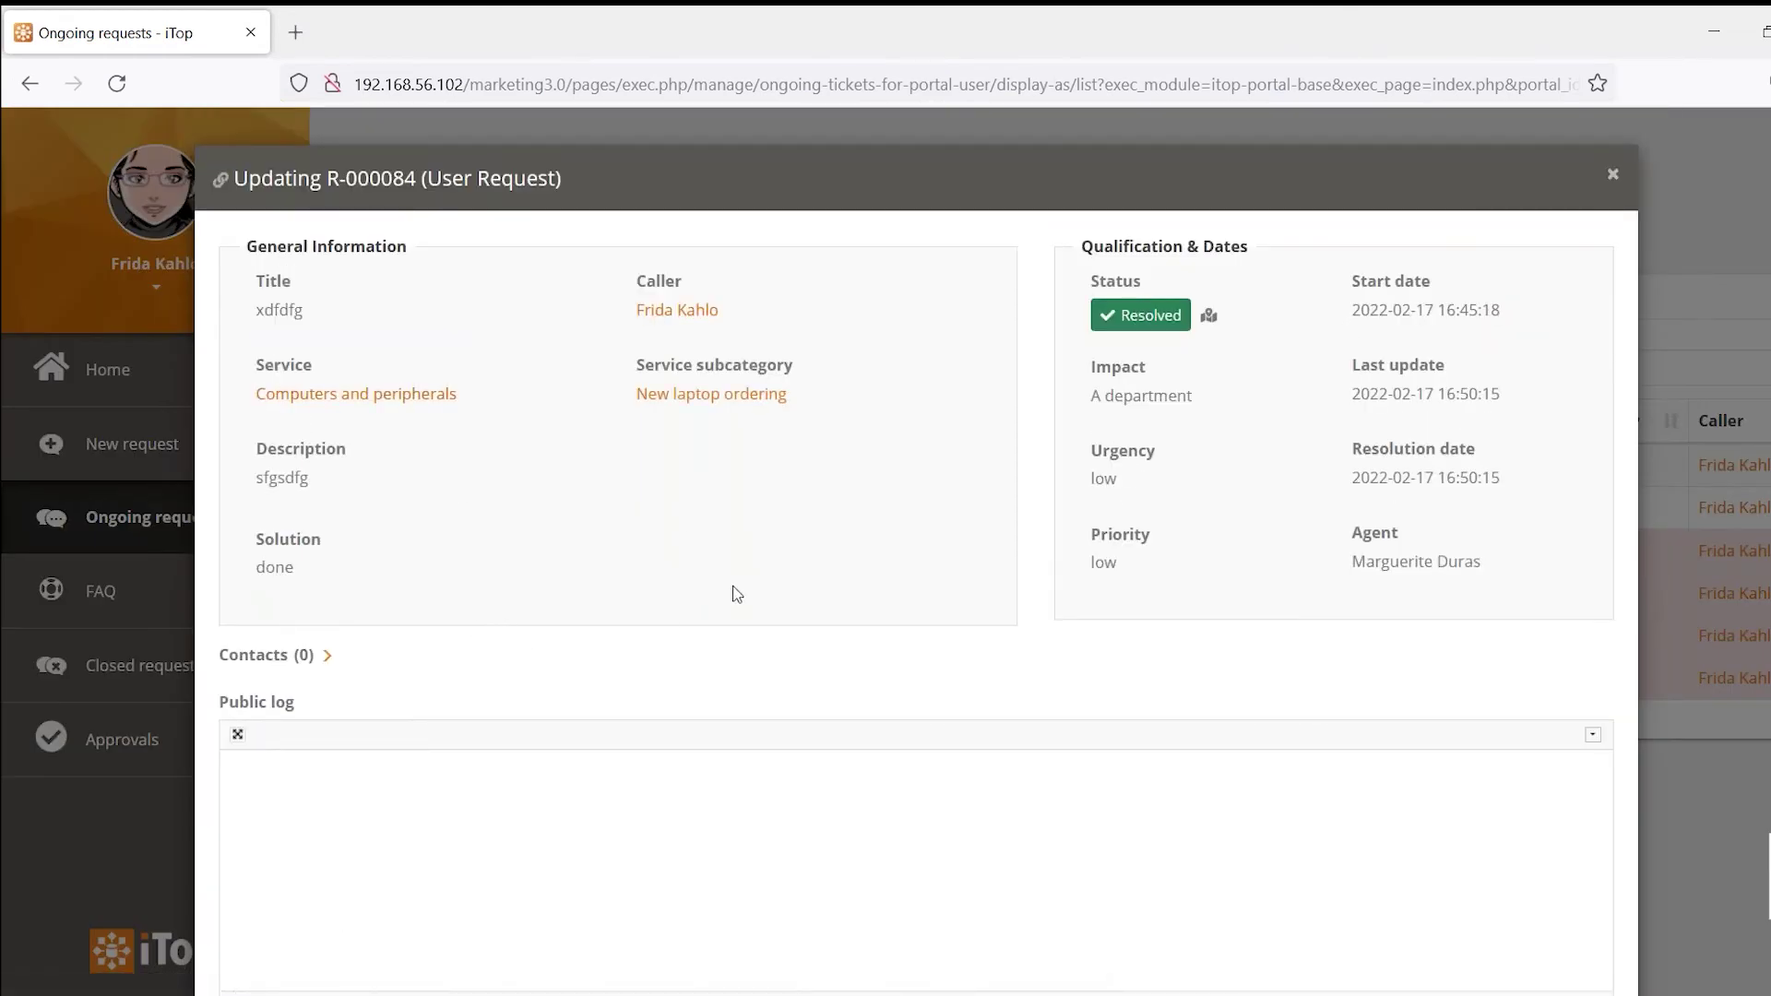
pyautogui.scroll(-2, 738, 593)
pyautogui.scroll(-8, 738, 594)
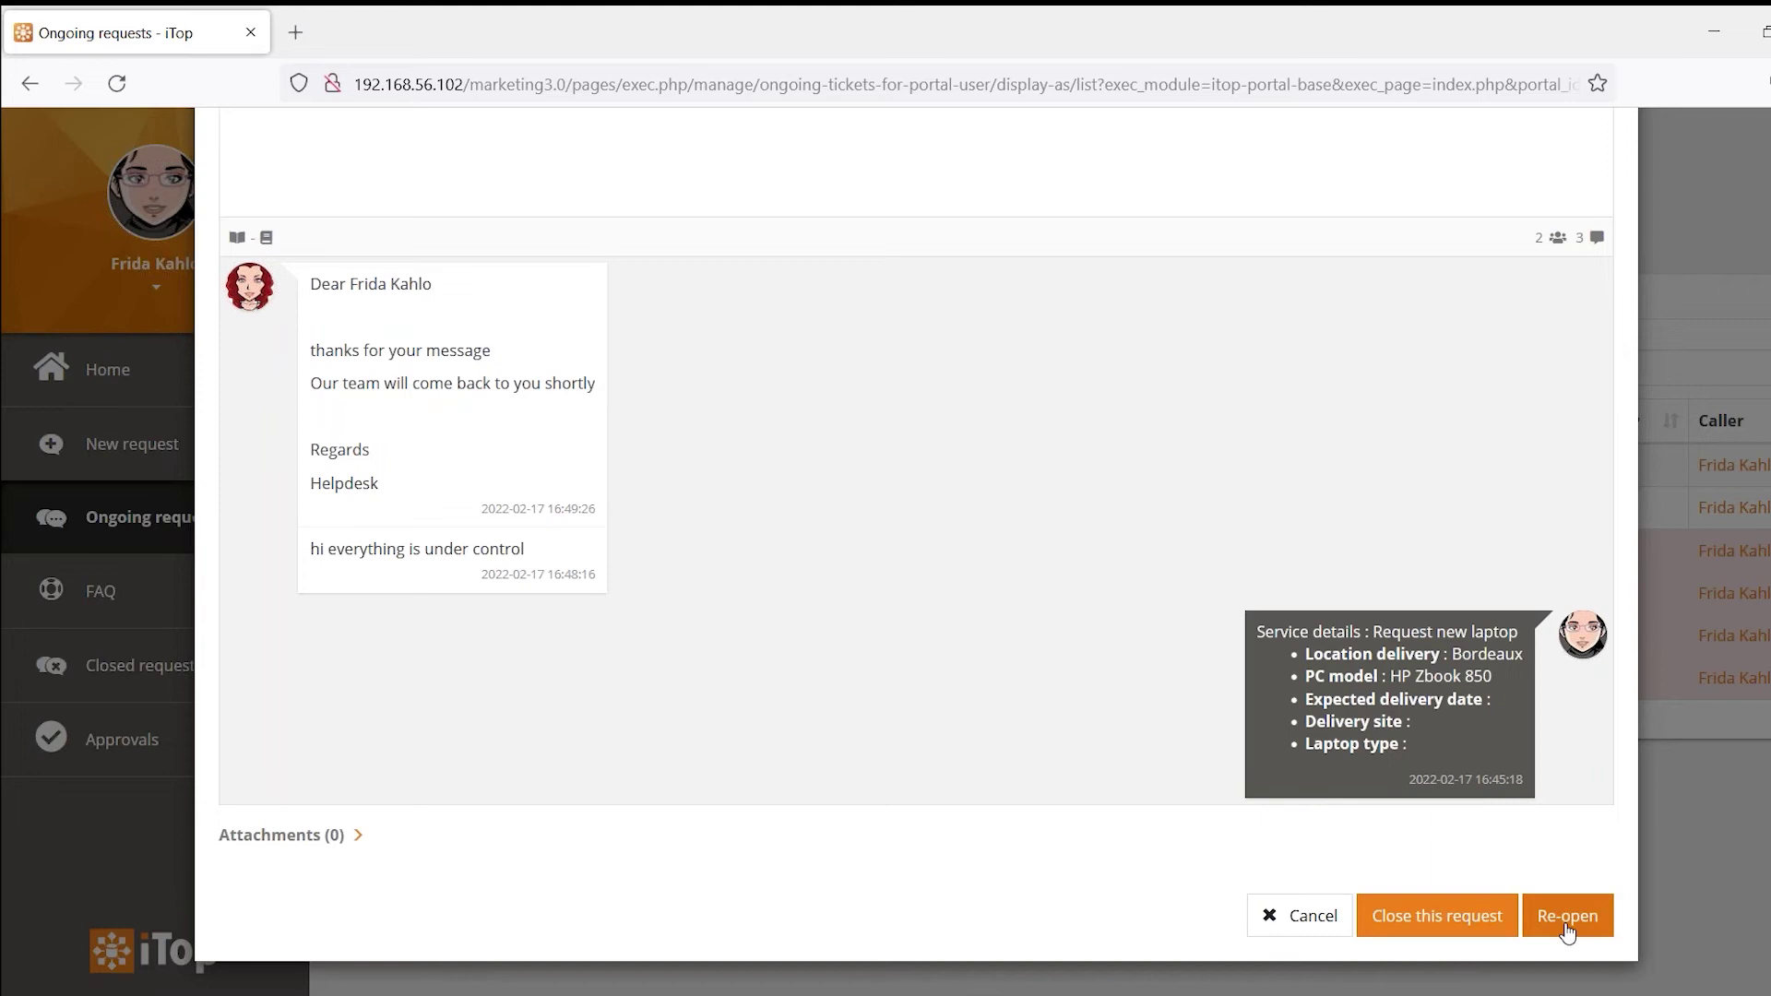
# Close R-000084 rated Very satisfied with comment 'ok', then open it from Closed requests
pyautogui.click(1416, 922)
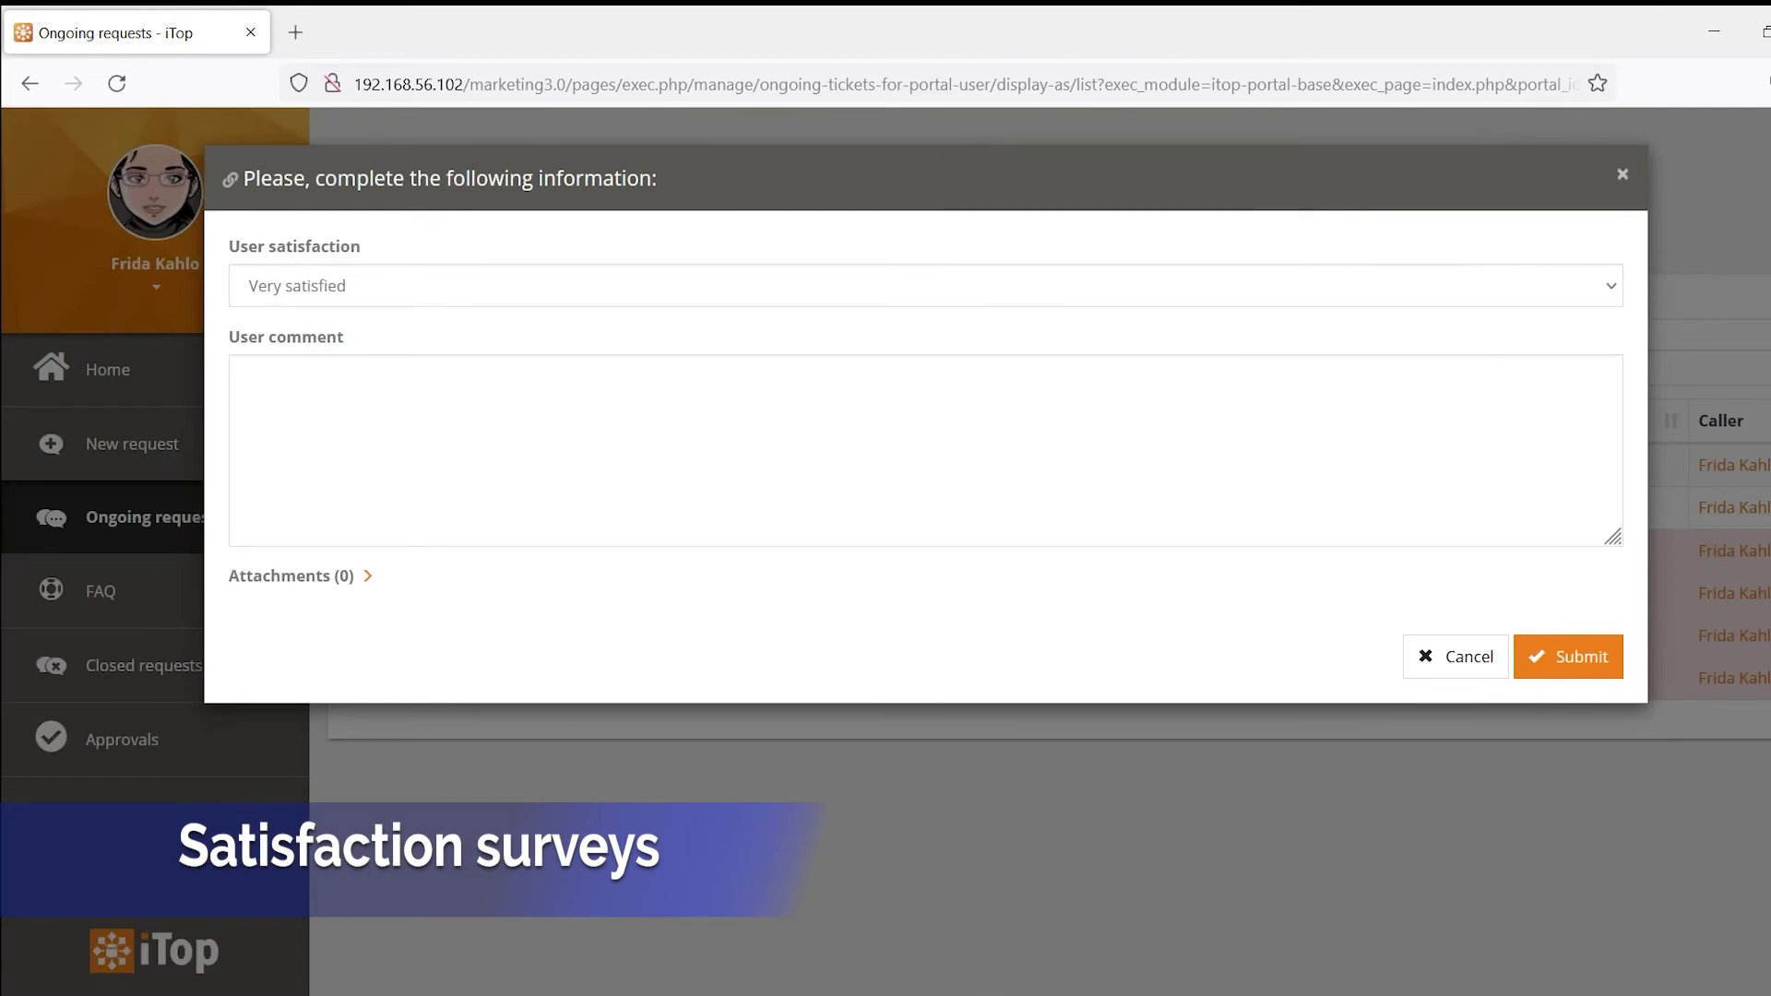
pyautogui.click(513, 305)
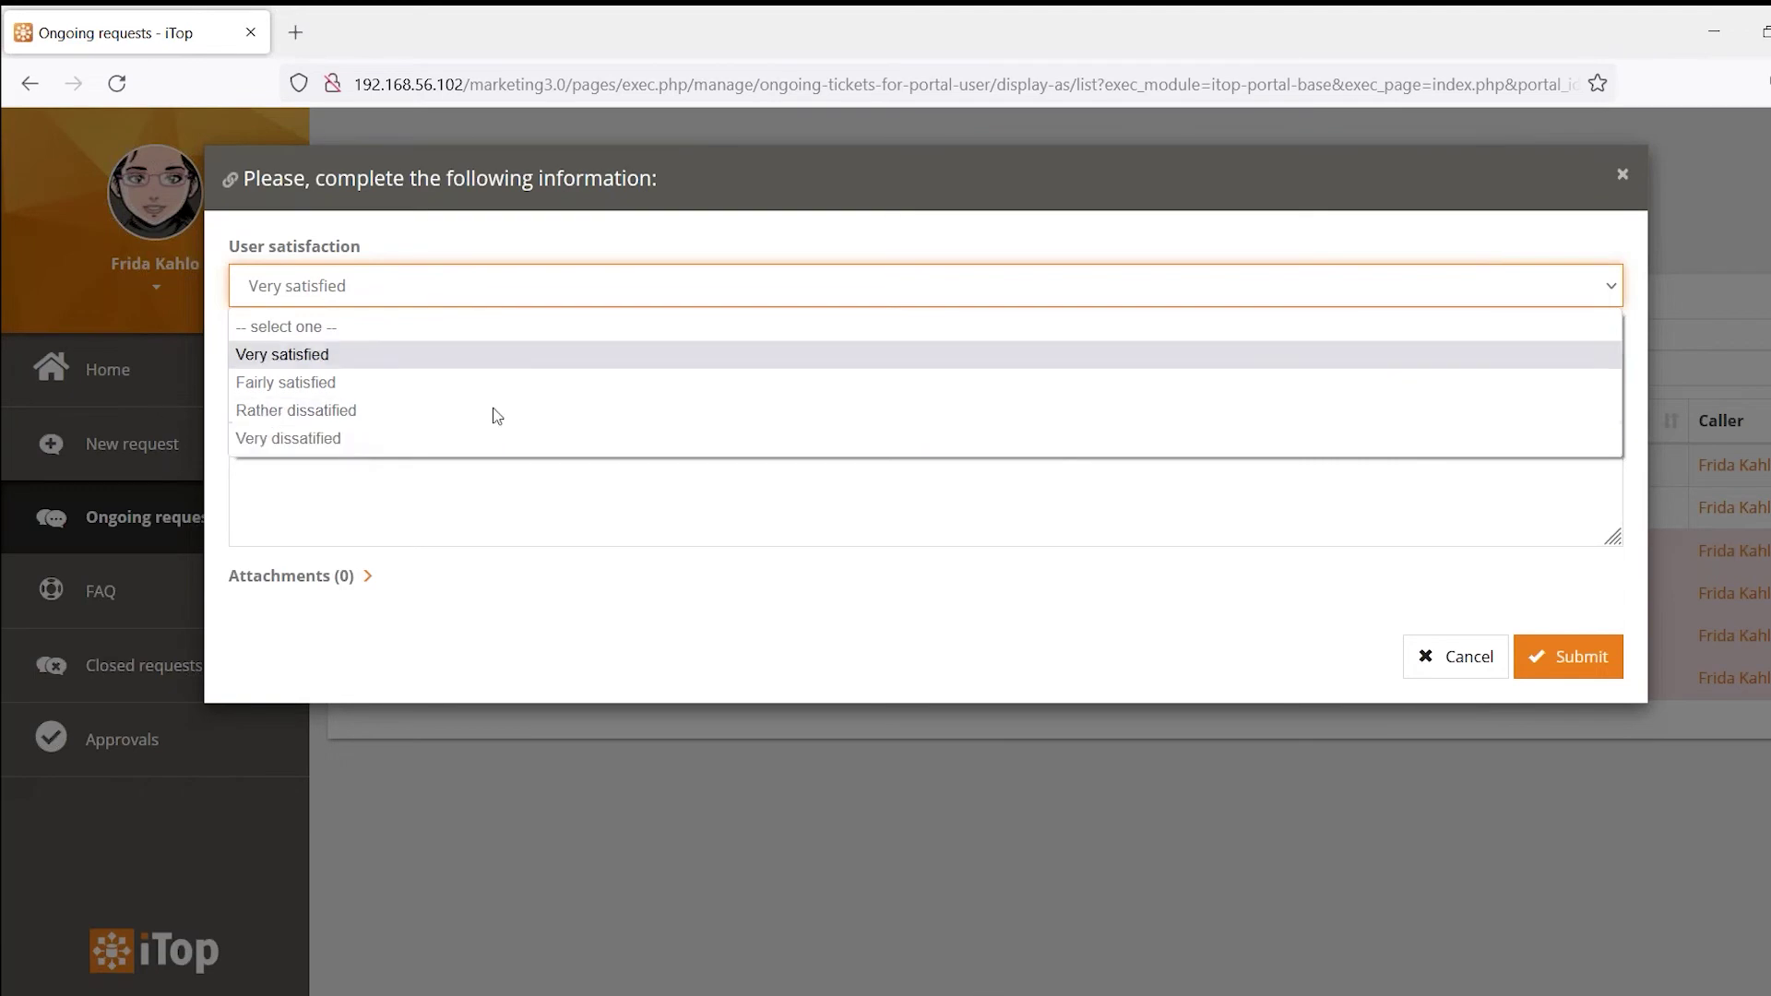
pyautogui.click(570, 500)
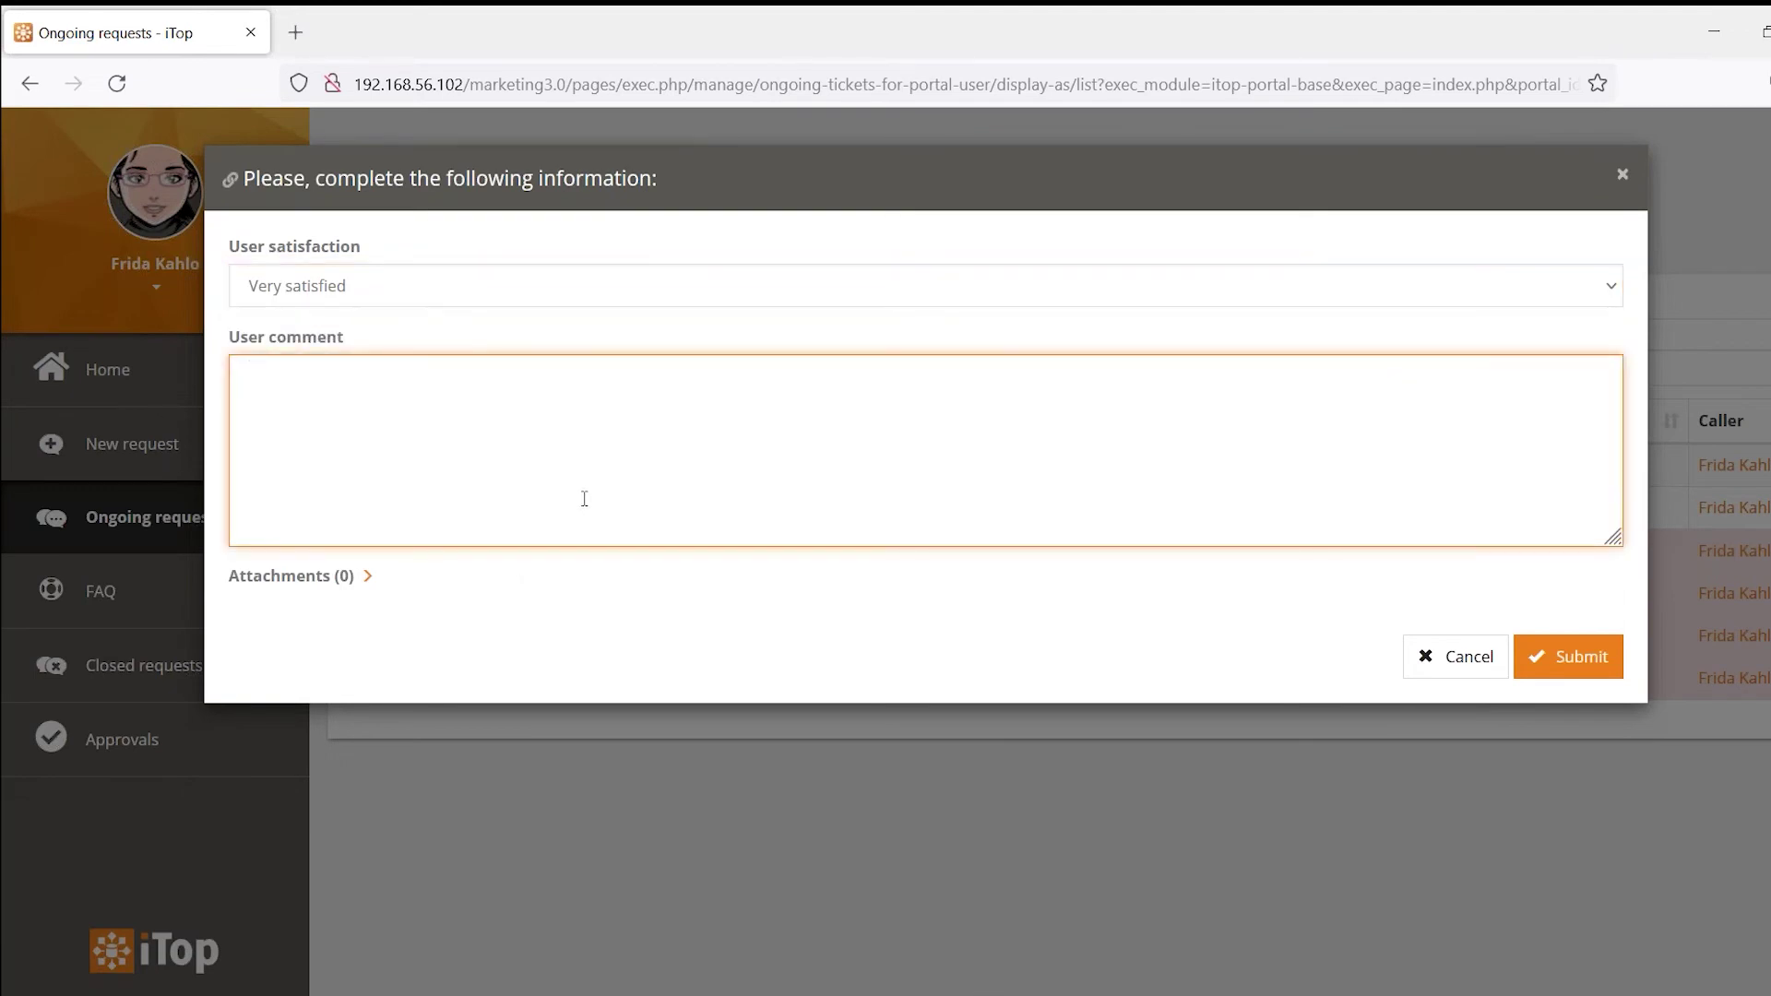
pyautogui.write('ok')
pyautogui.click(1576, 673)
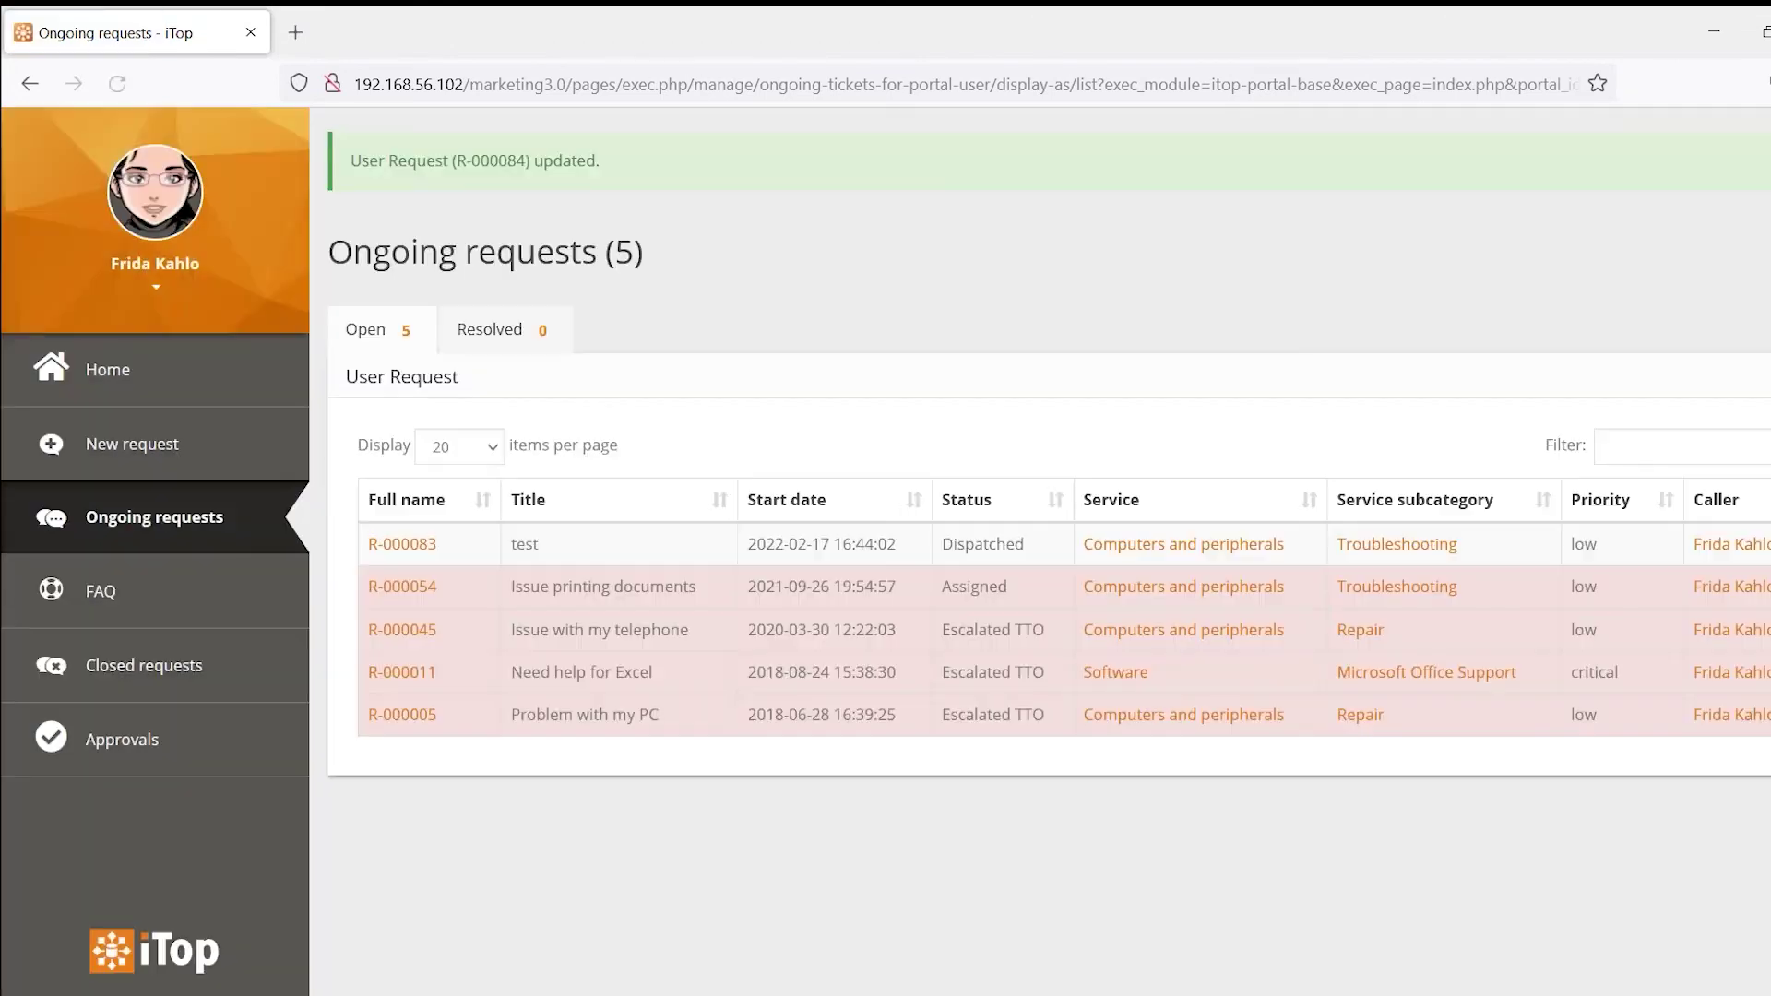
pyautogui.click(185, 693)
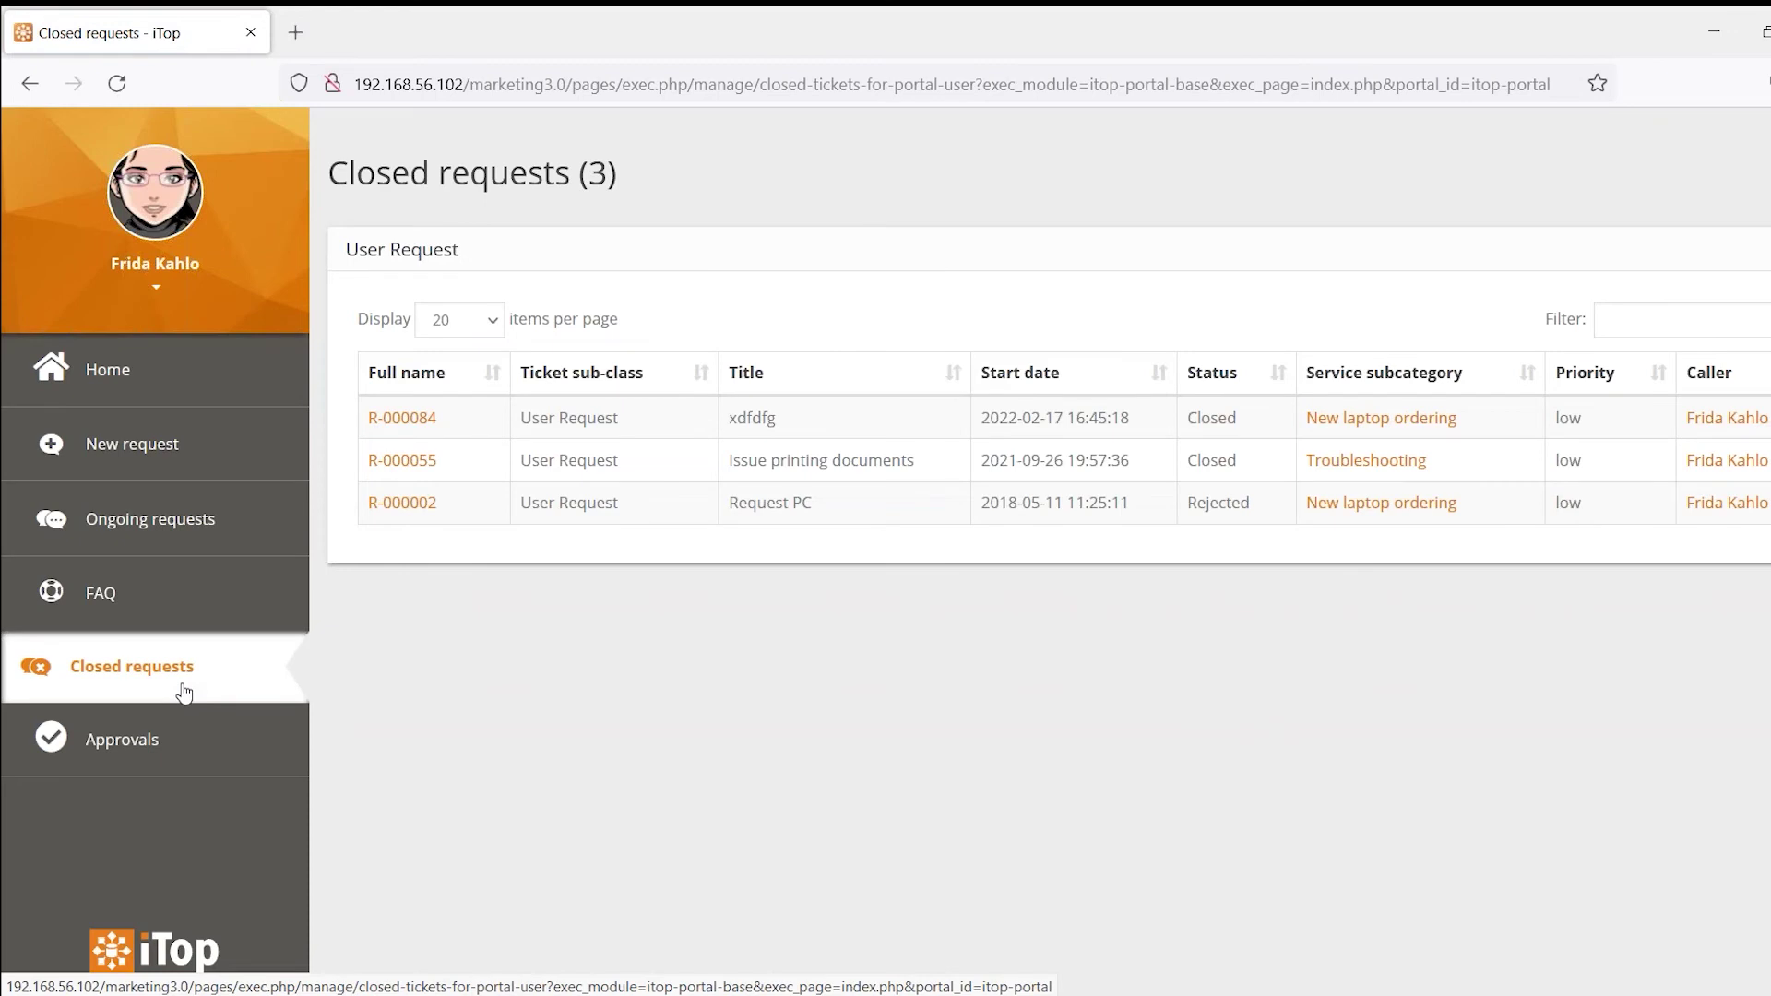
pyautogui.click(403, 417)
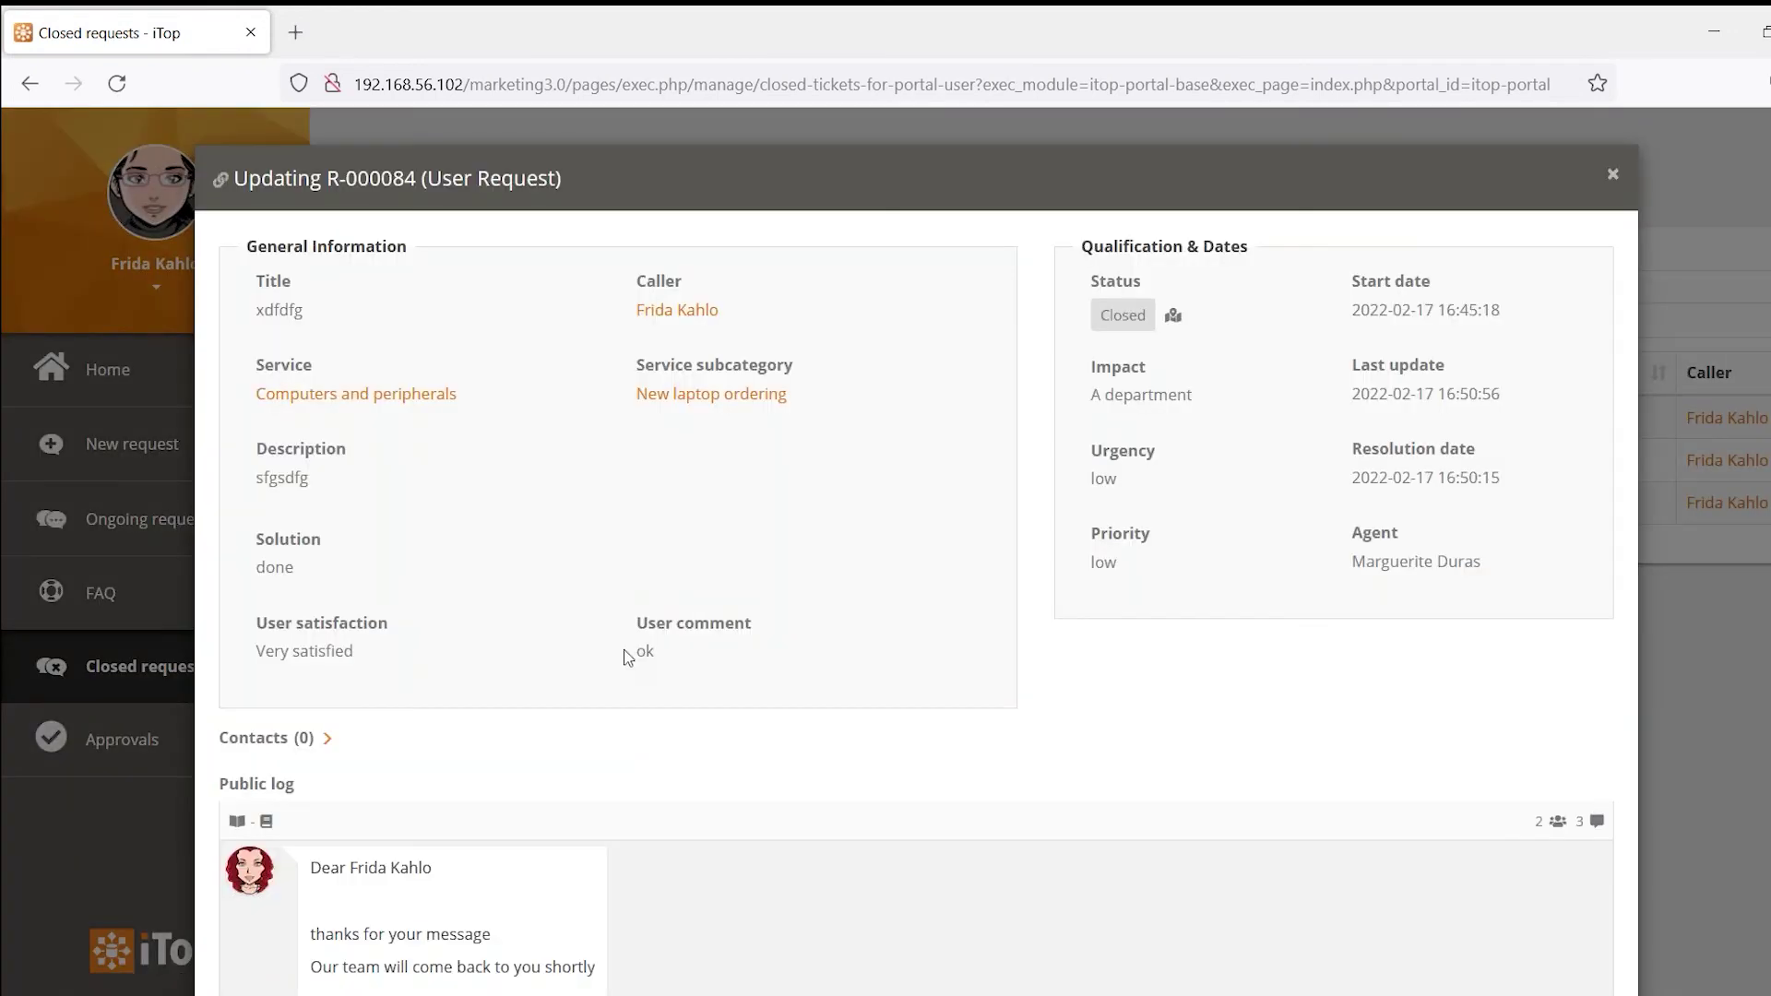
# Close R-000084's portal details and switch back to its back-office page
pyautogui.scroll(-5, 802, 680)
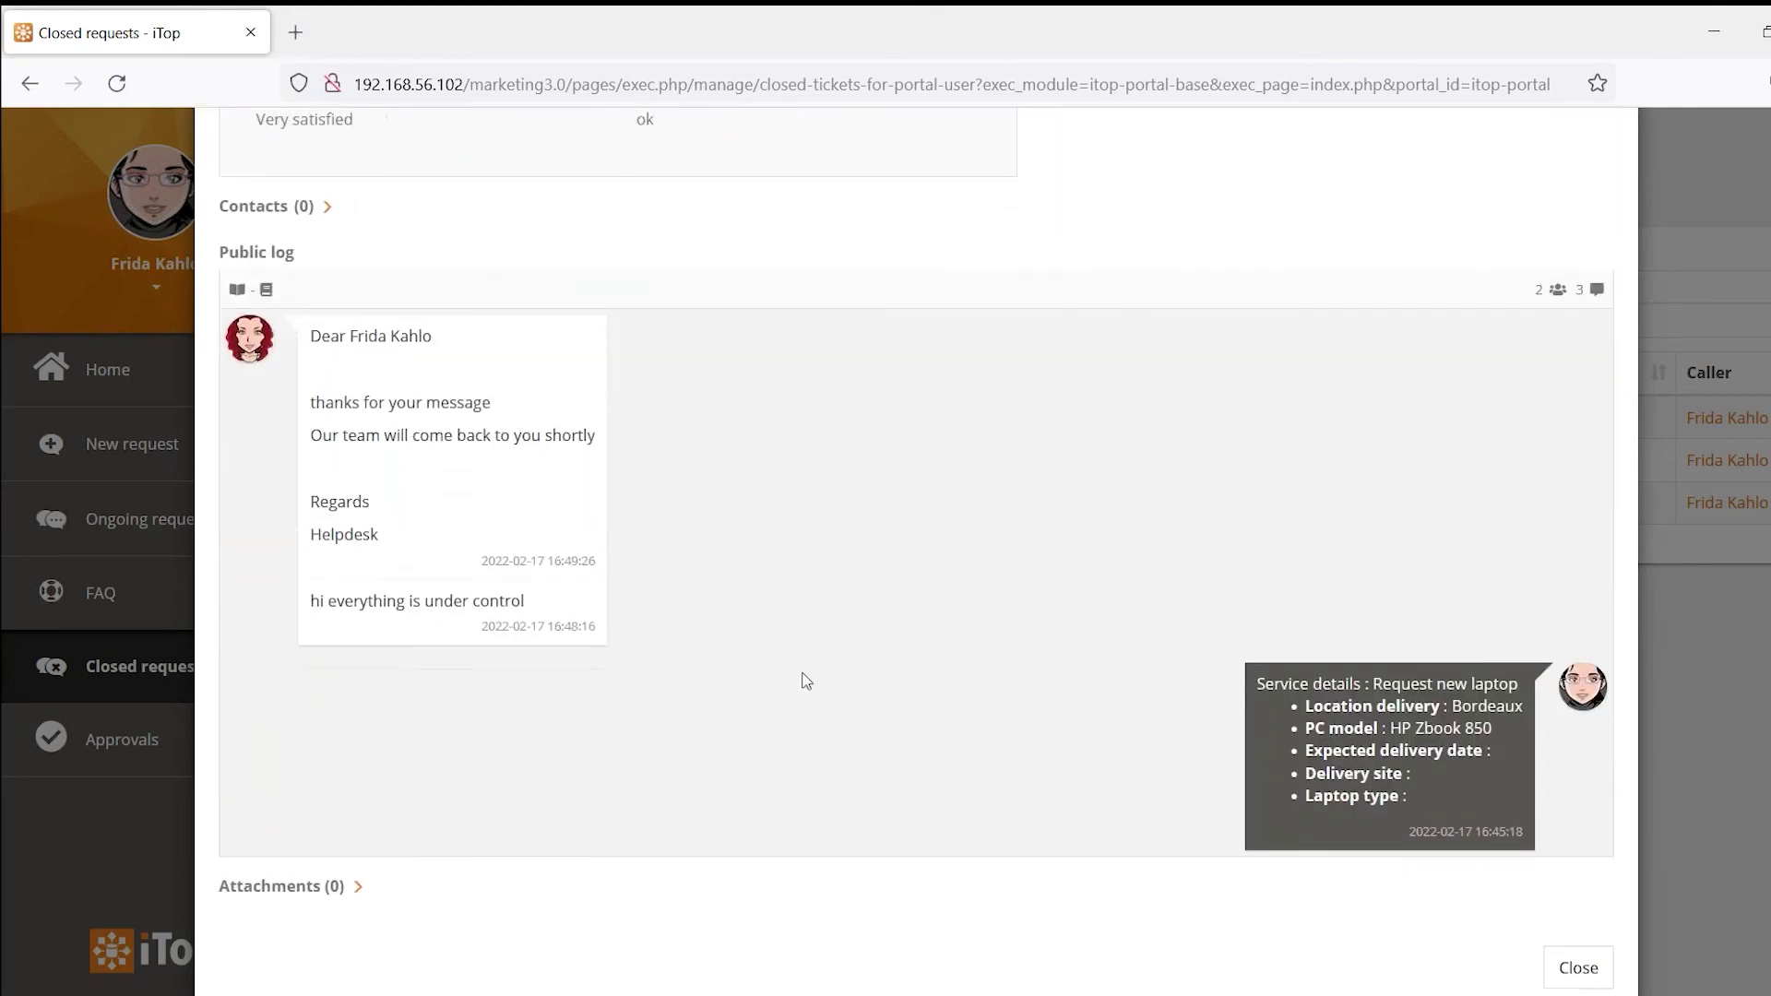
pyautogui.scroll(5, 805, 680)
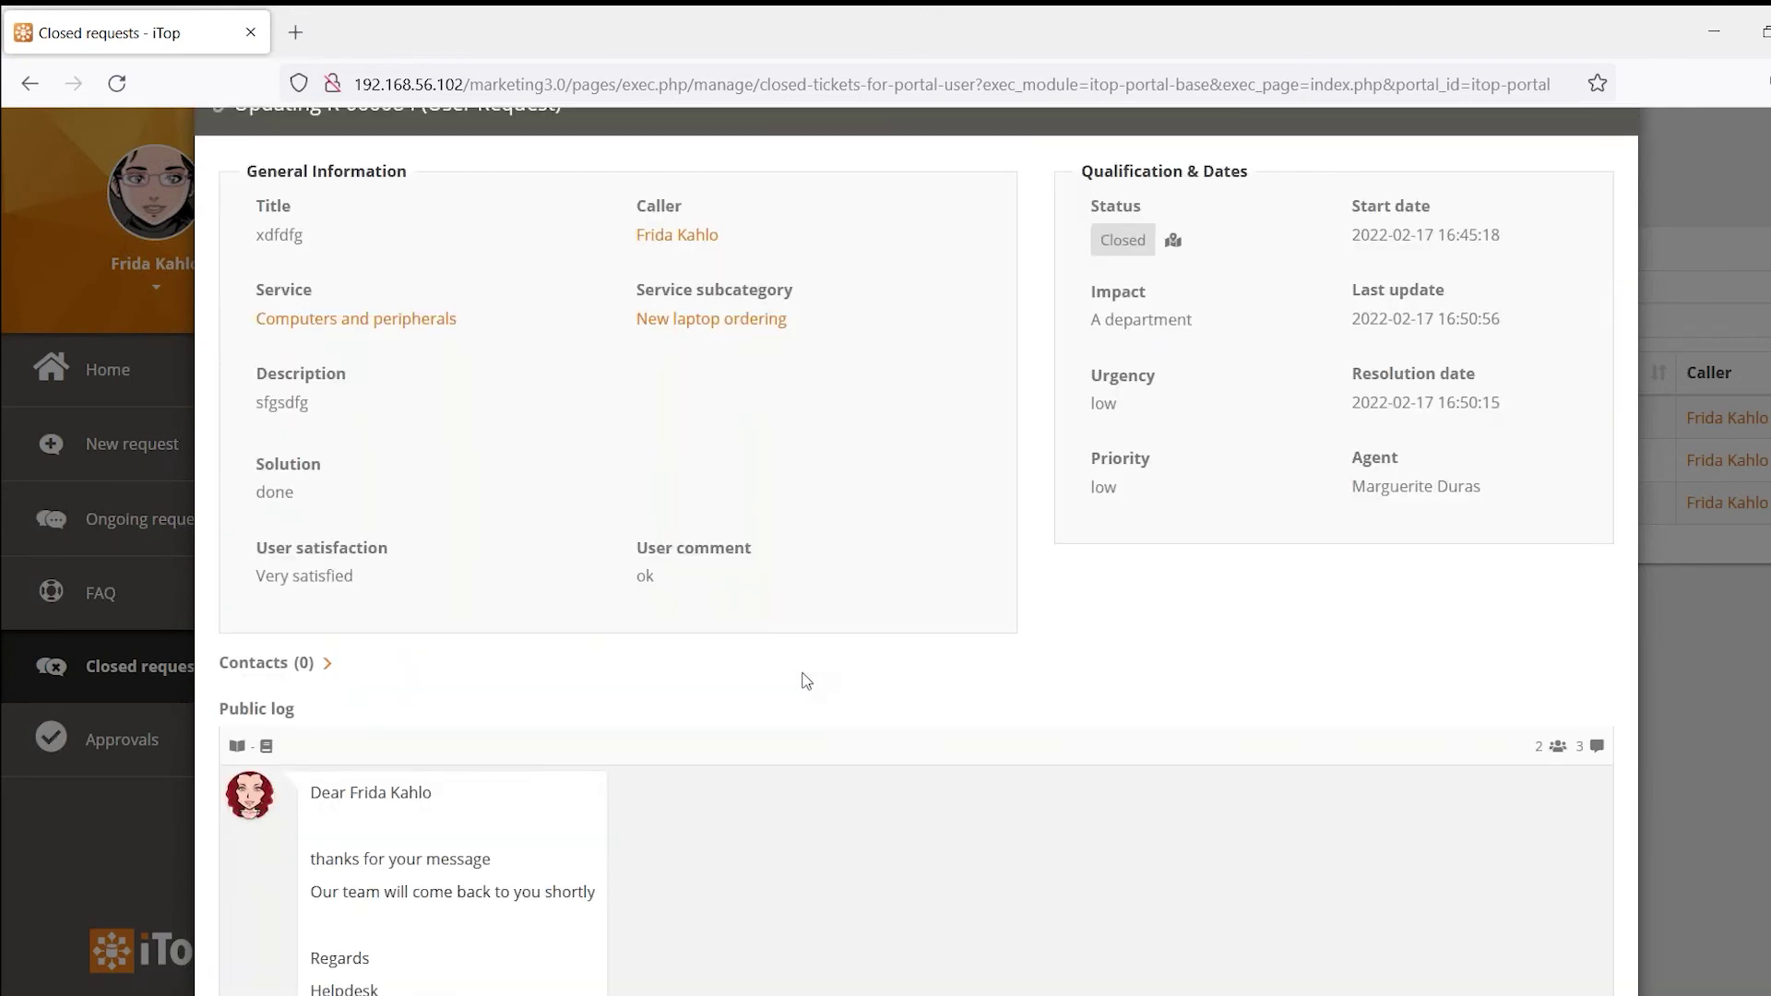
pyautogui.scroll(-5, 805, 681)
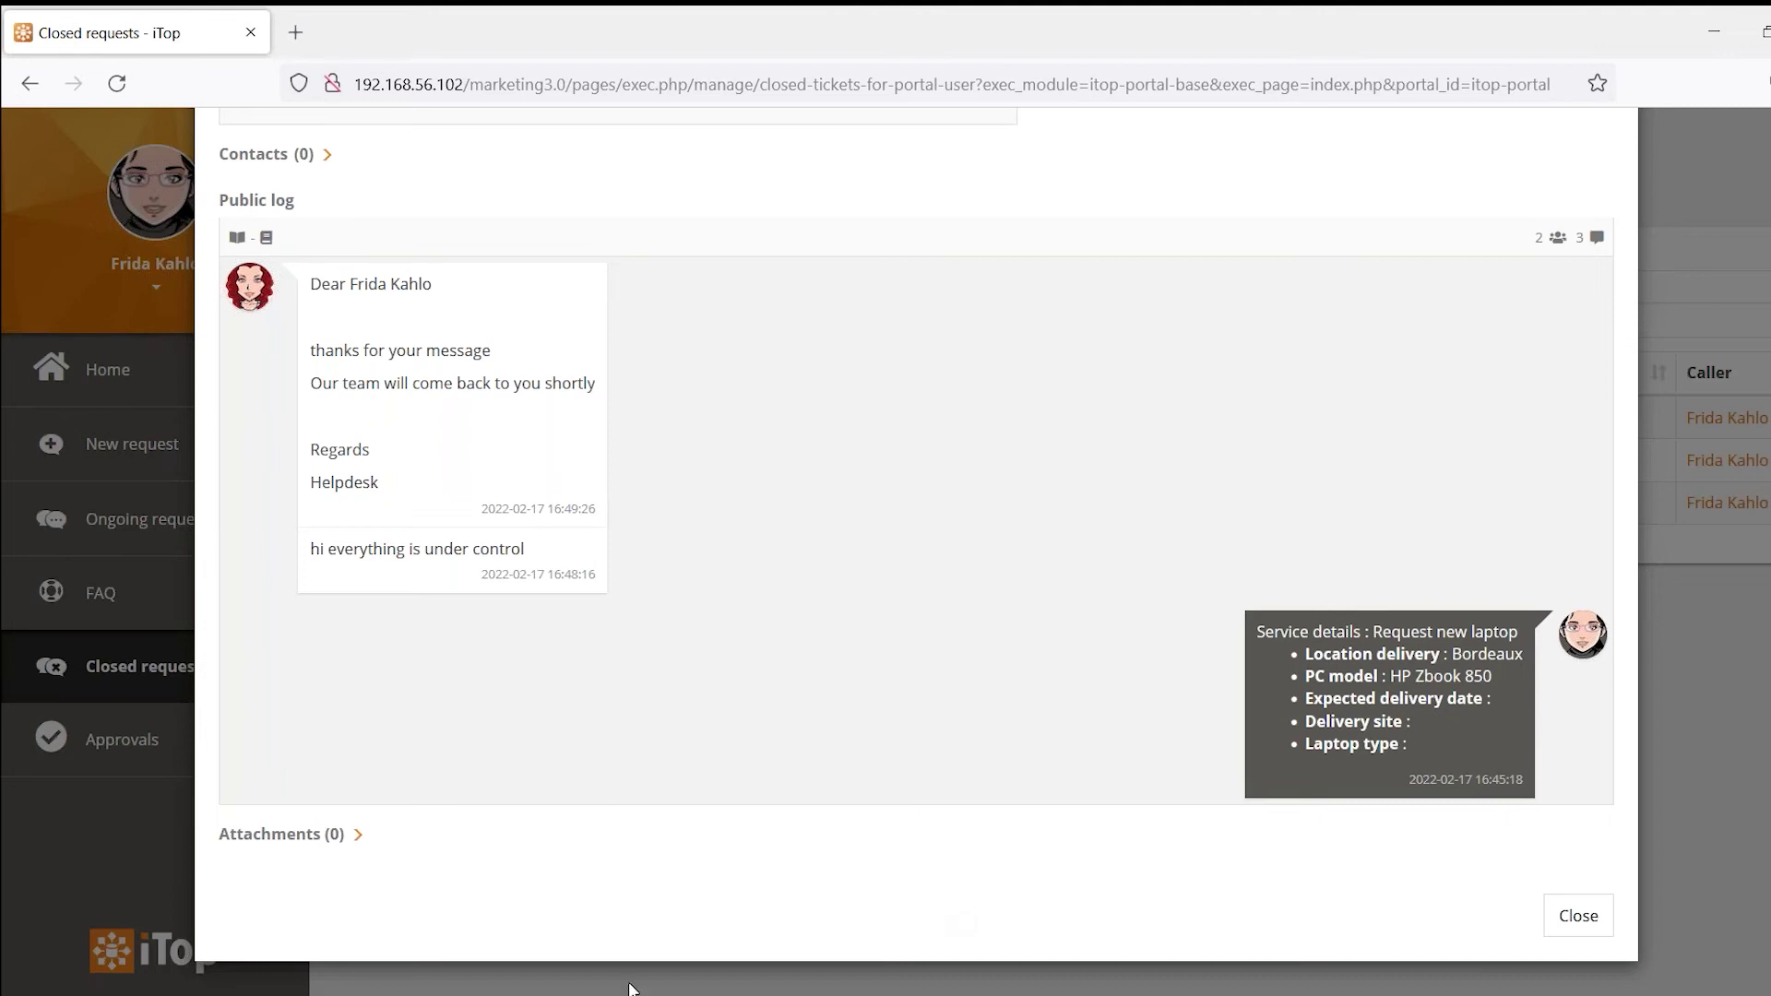
pyautogui.click(1571, 919)
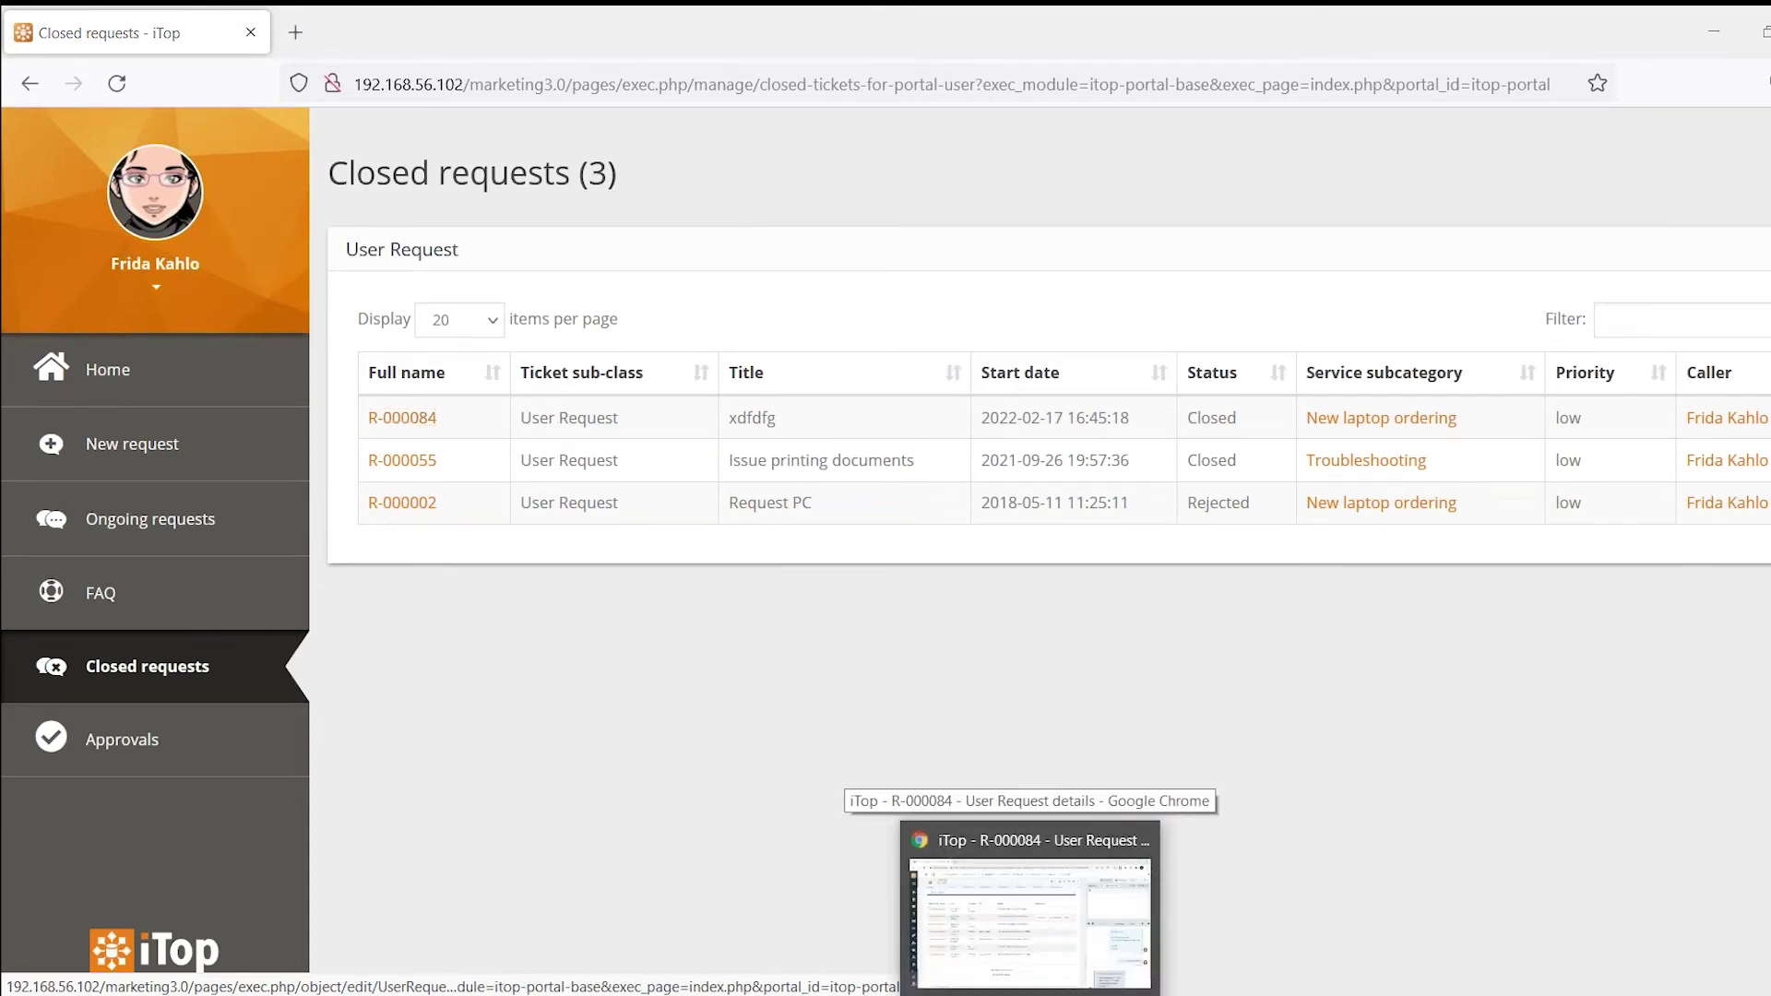
pyautogui.click(1030, 922)
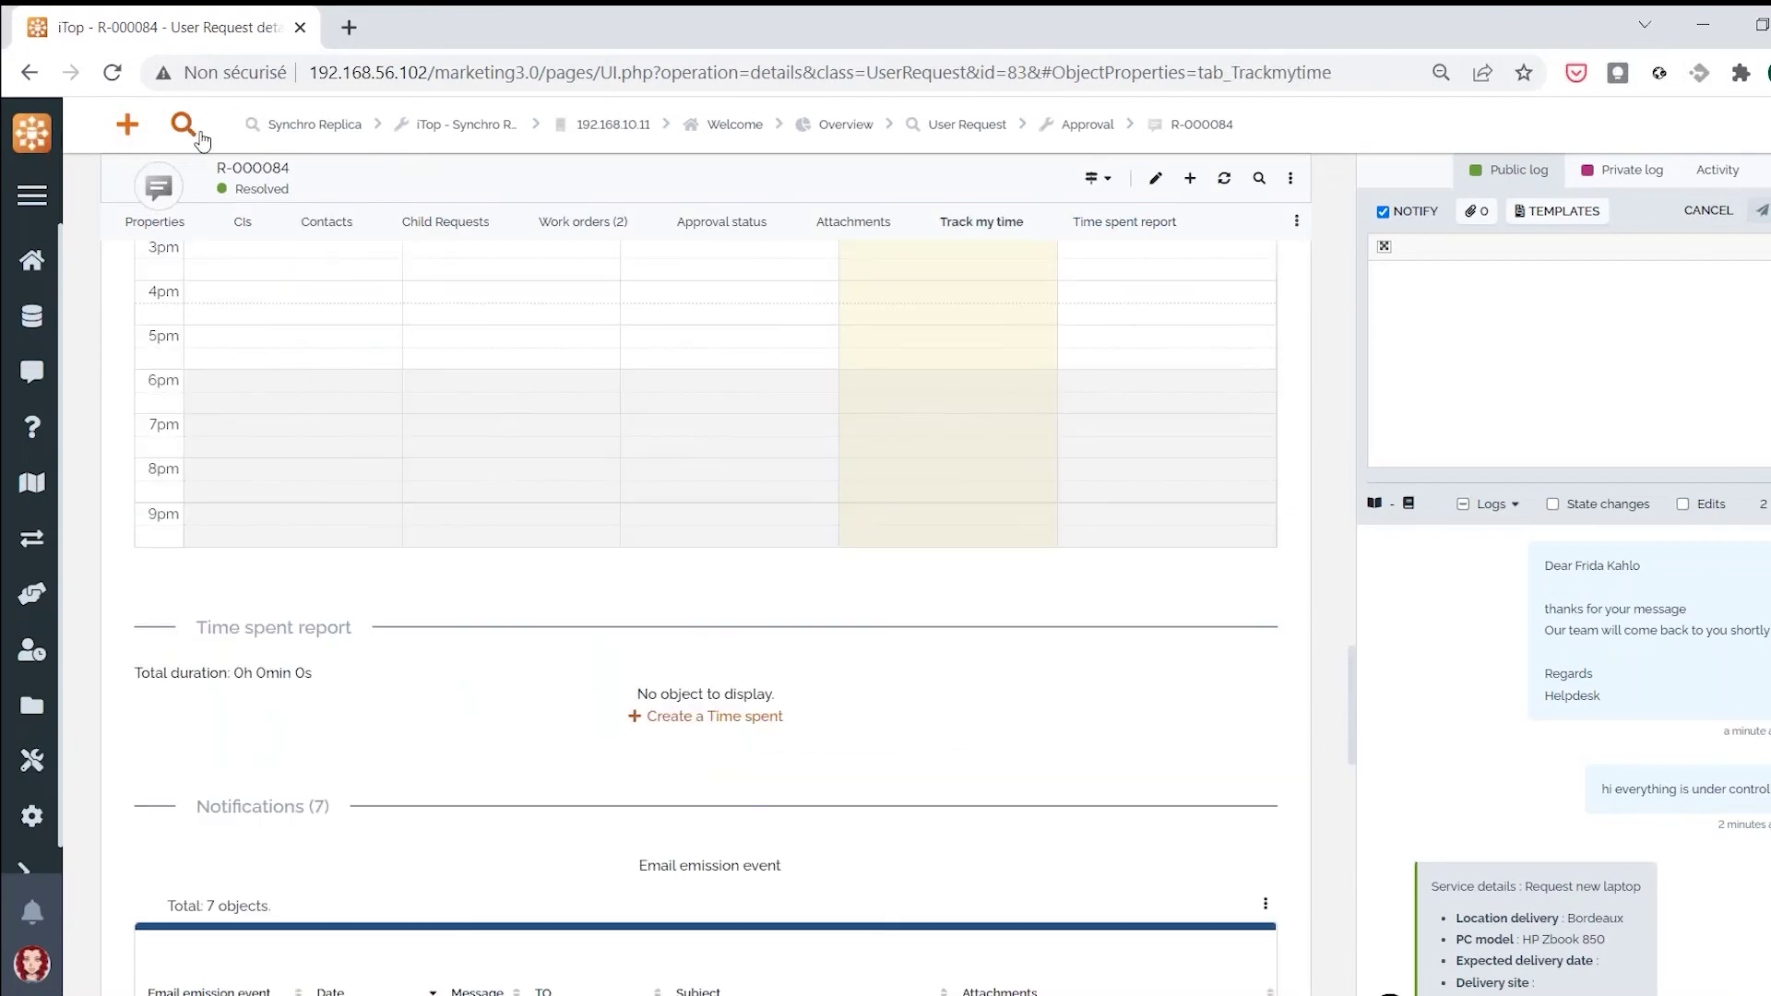
# Create a new User Request for organization Demo with a caller and phone origin
pyautogui.click(129, 126)
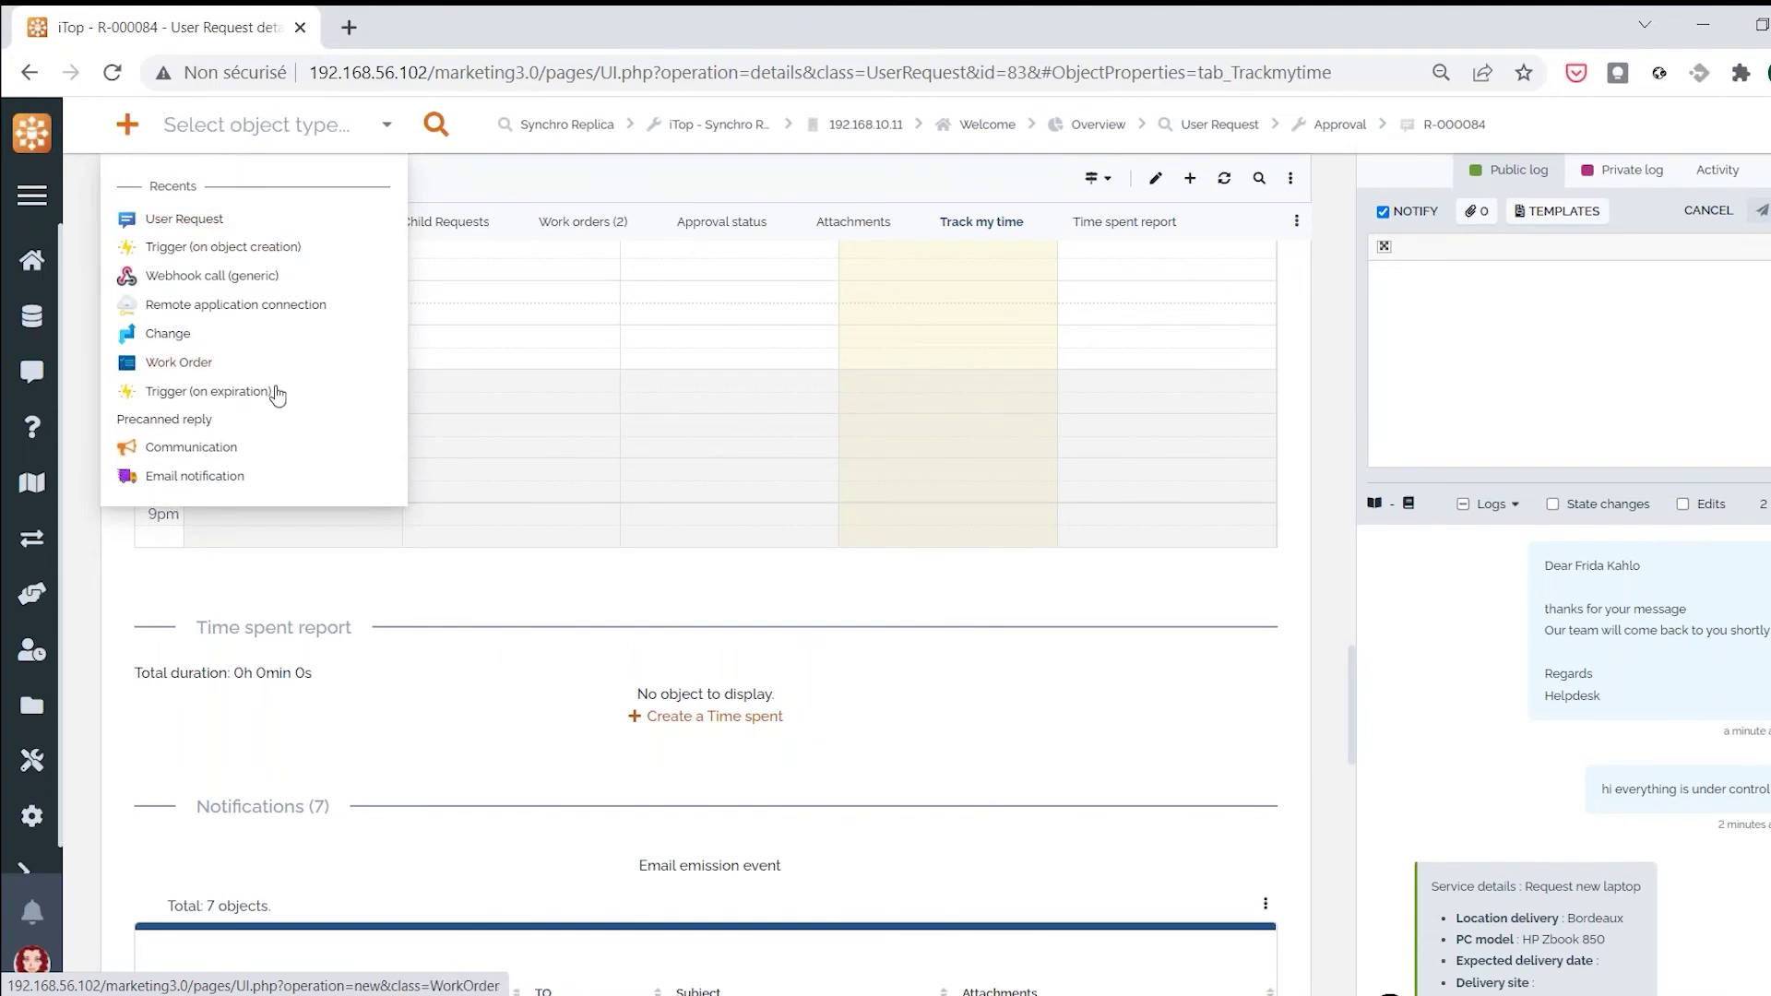
pyautogui.click(190, 222)
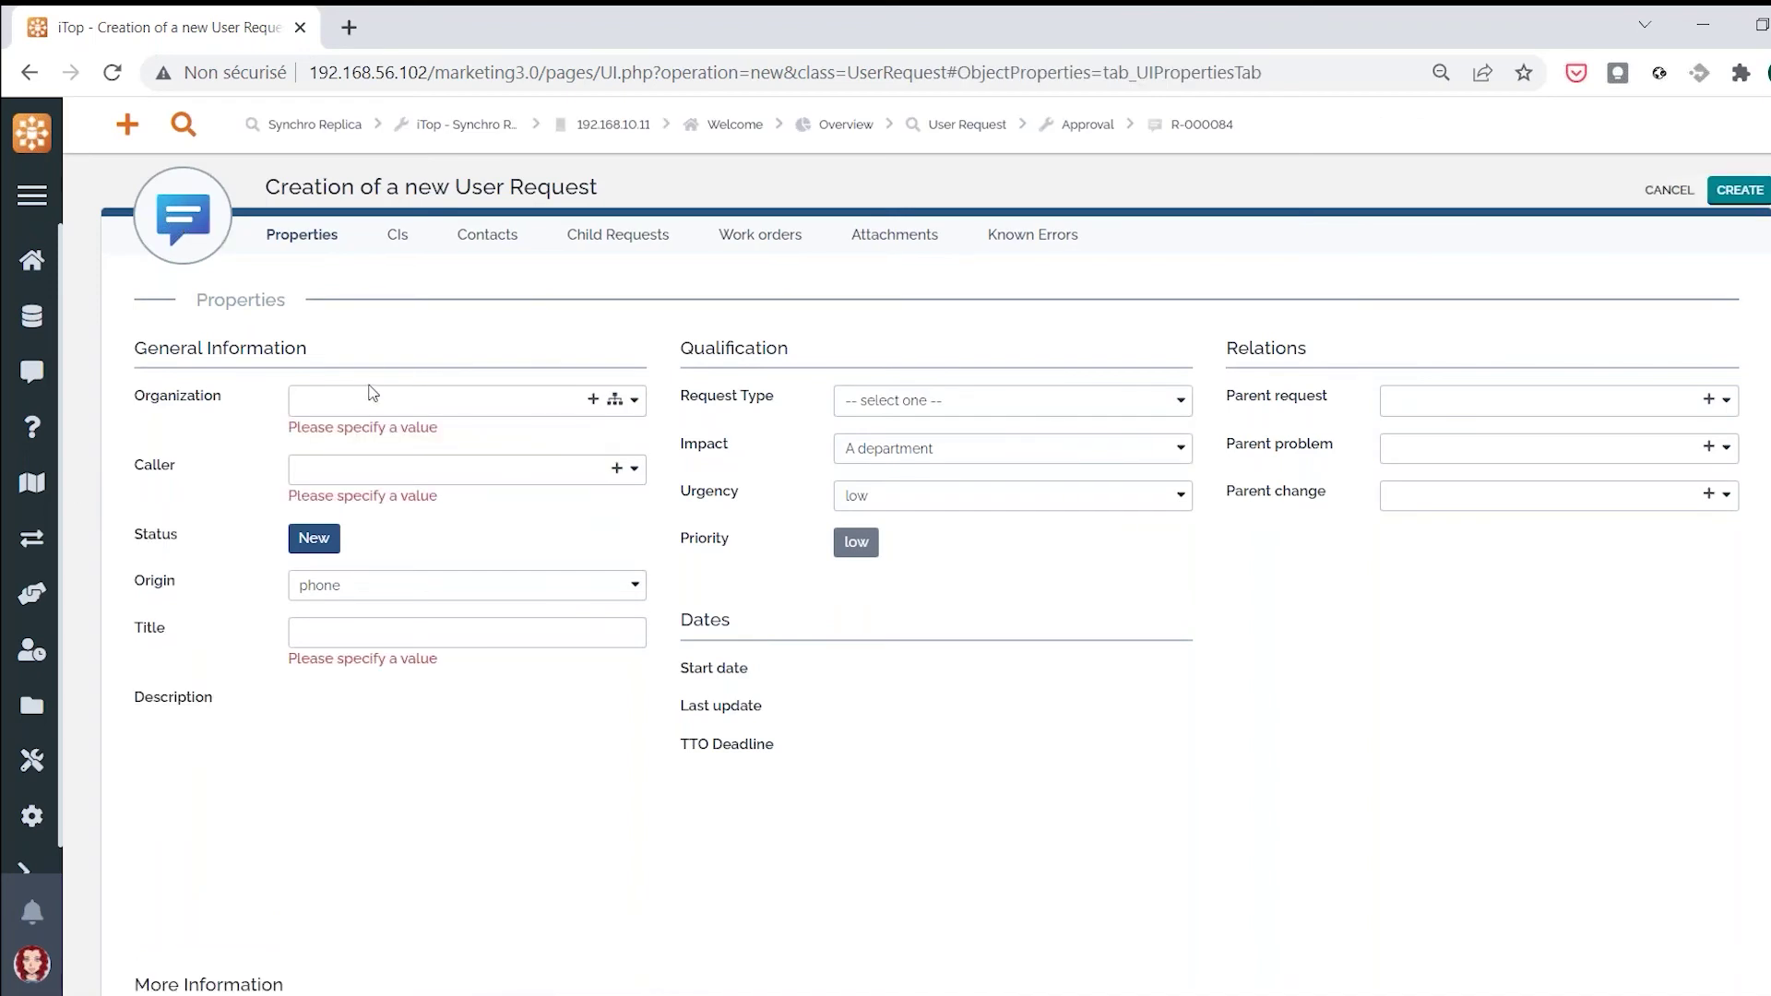
pyautogui.click(387, 400)
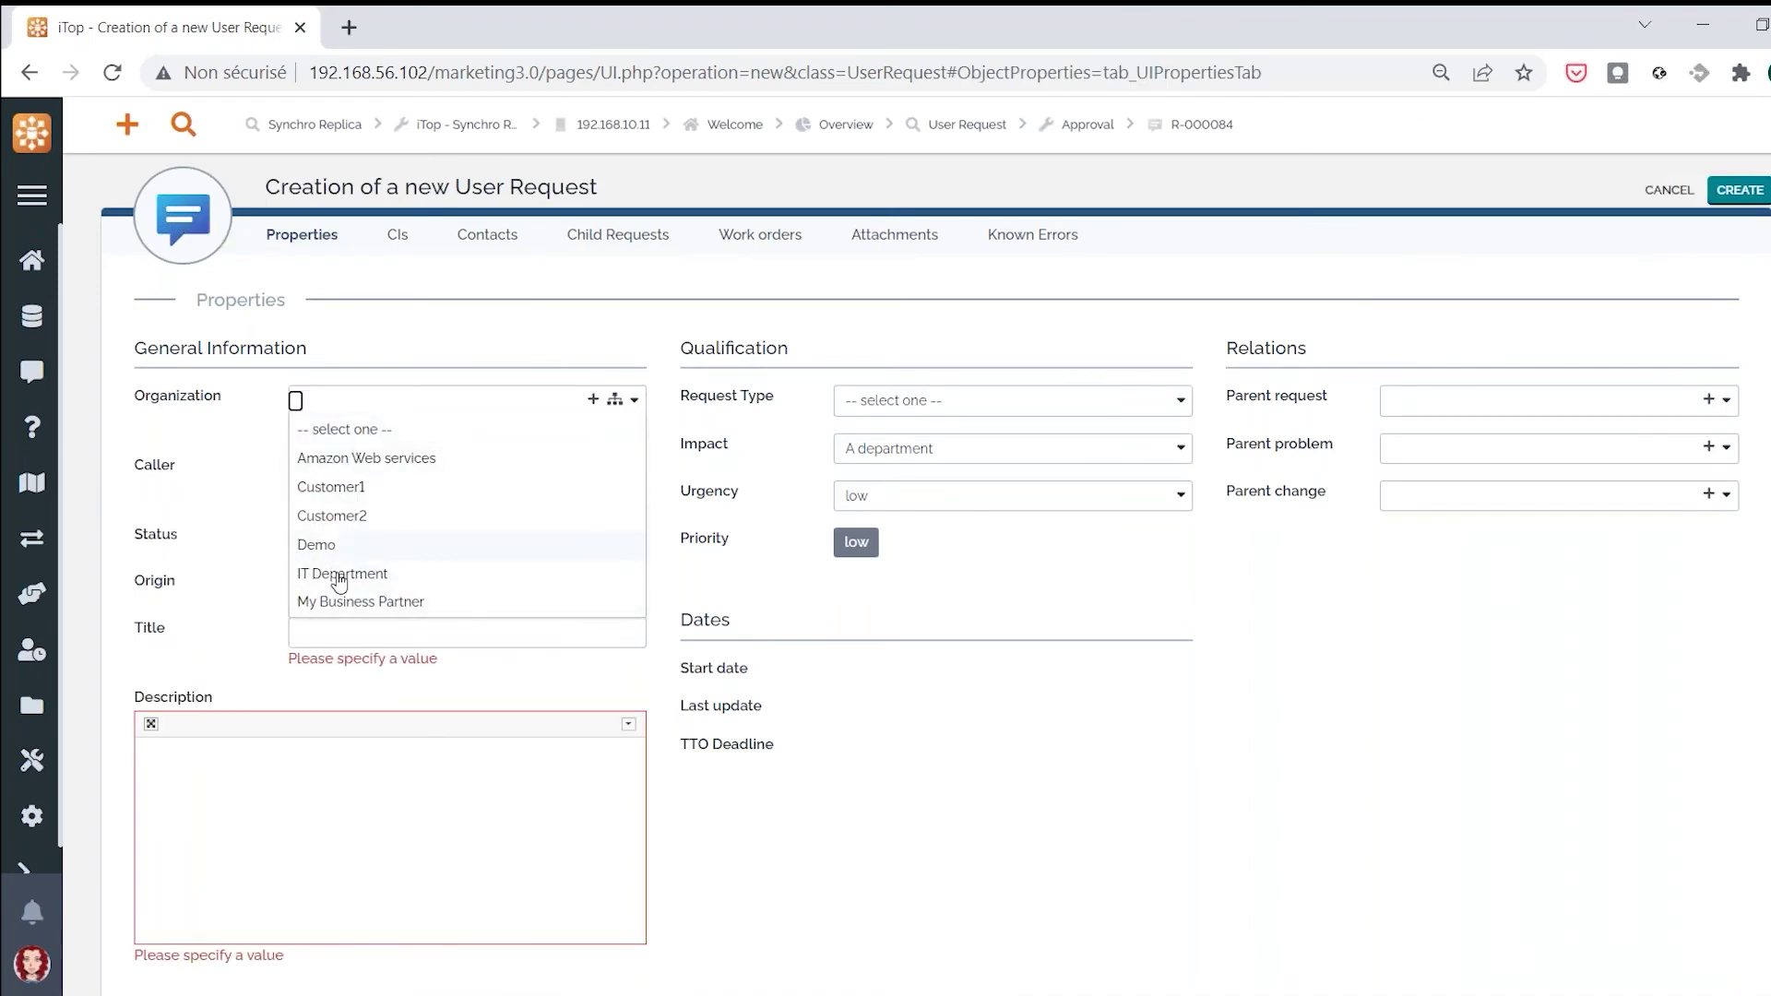
pyautogui.click(332, 545)
pyautogui.click(399, 449)
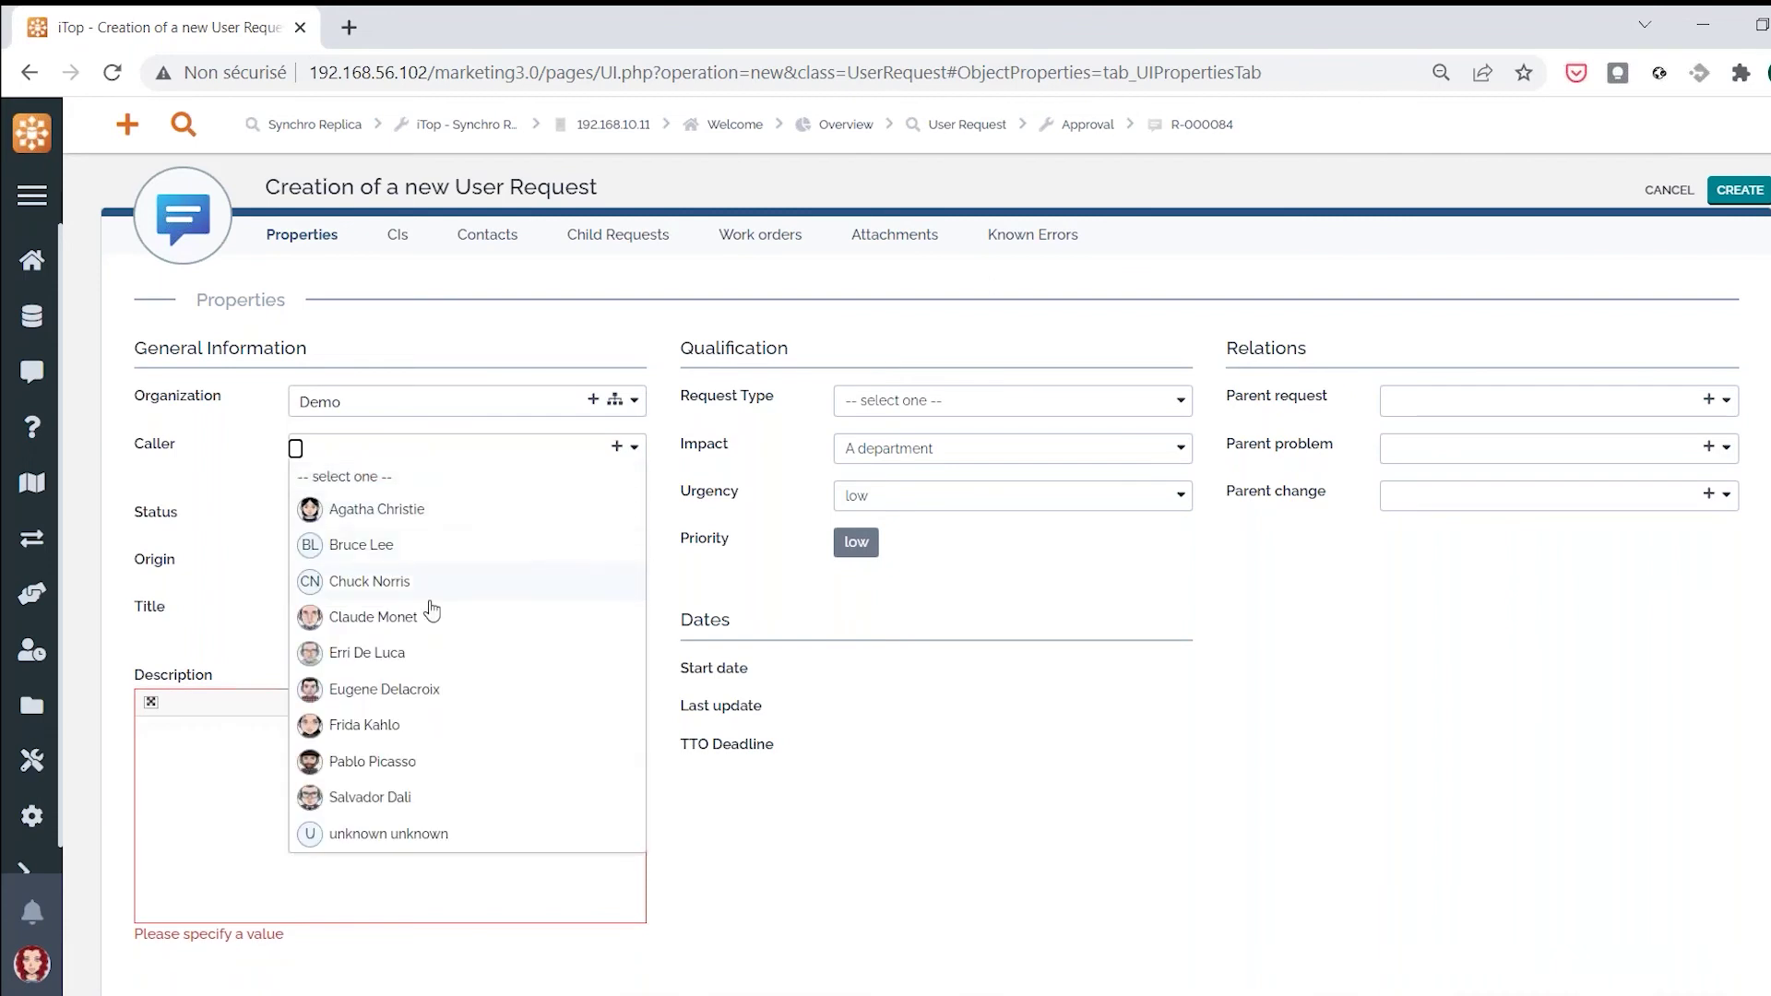
pyautogui.click(387, 618)
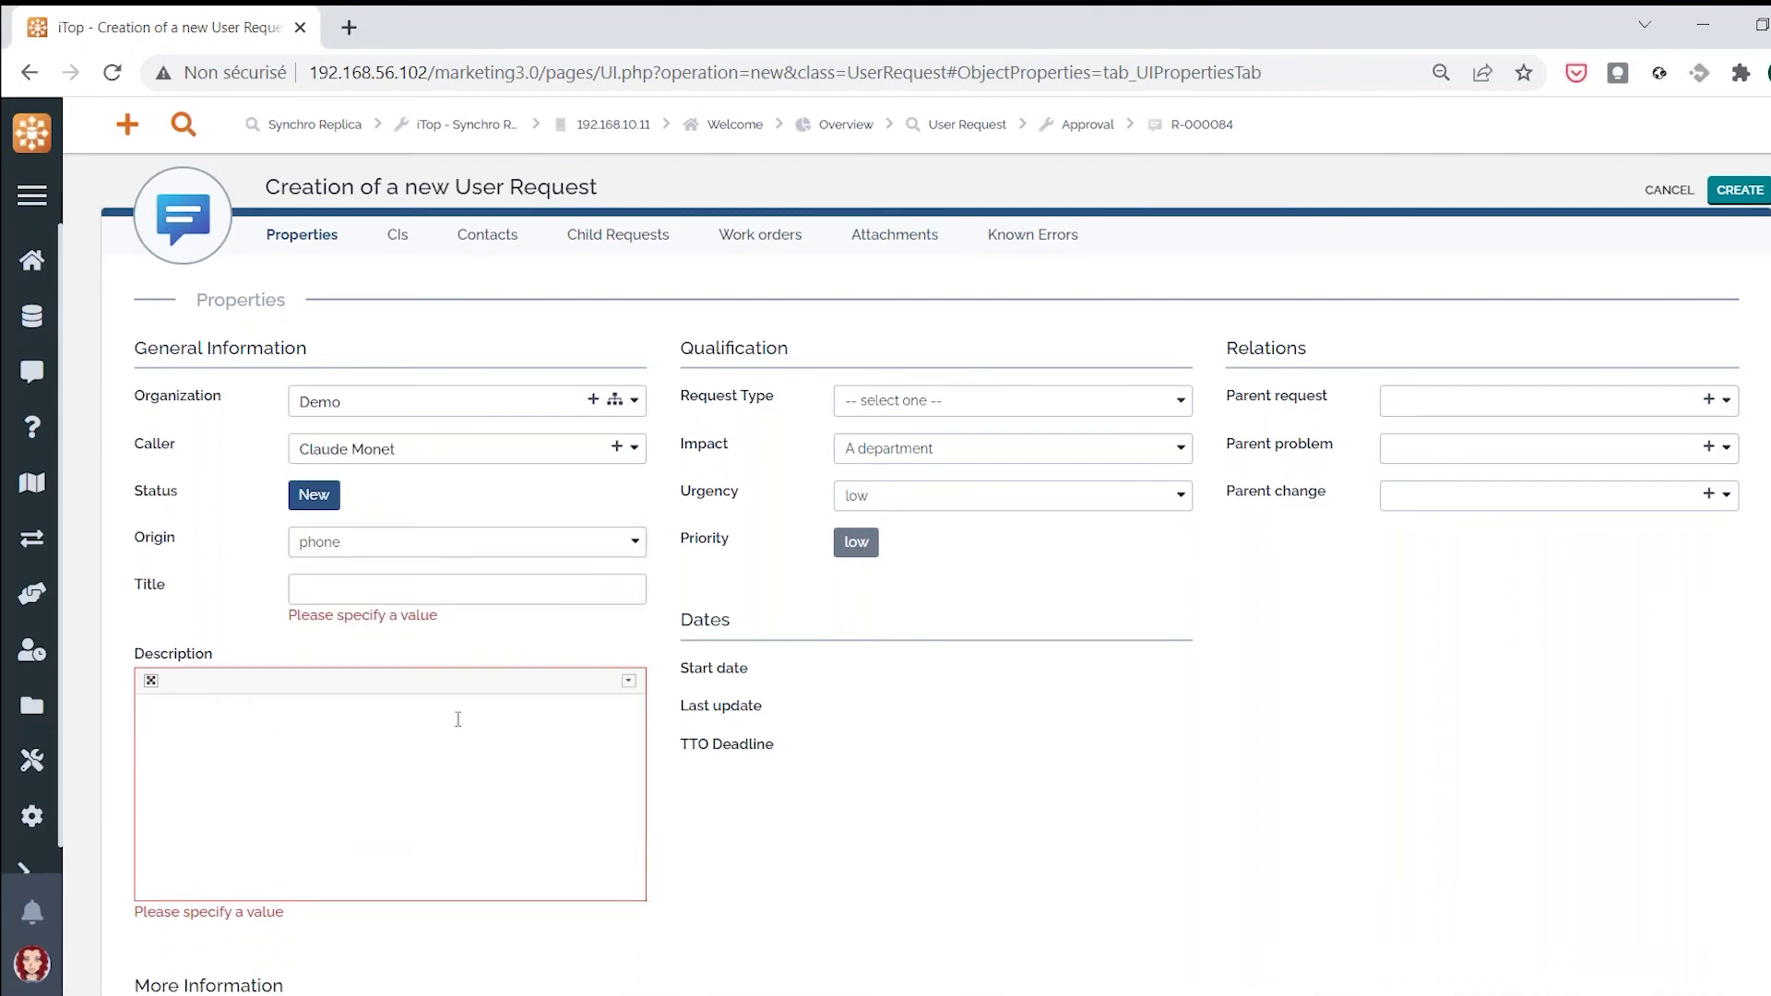
pyautogui.click(418, 544)
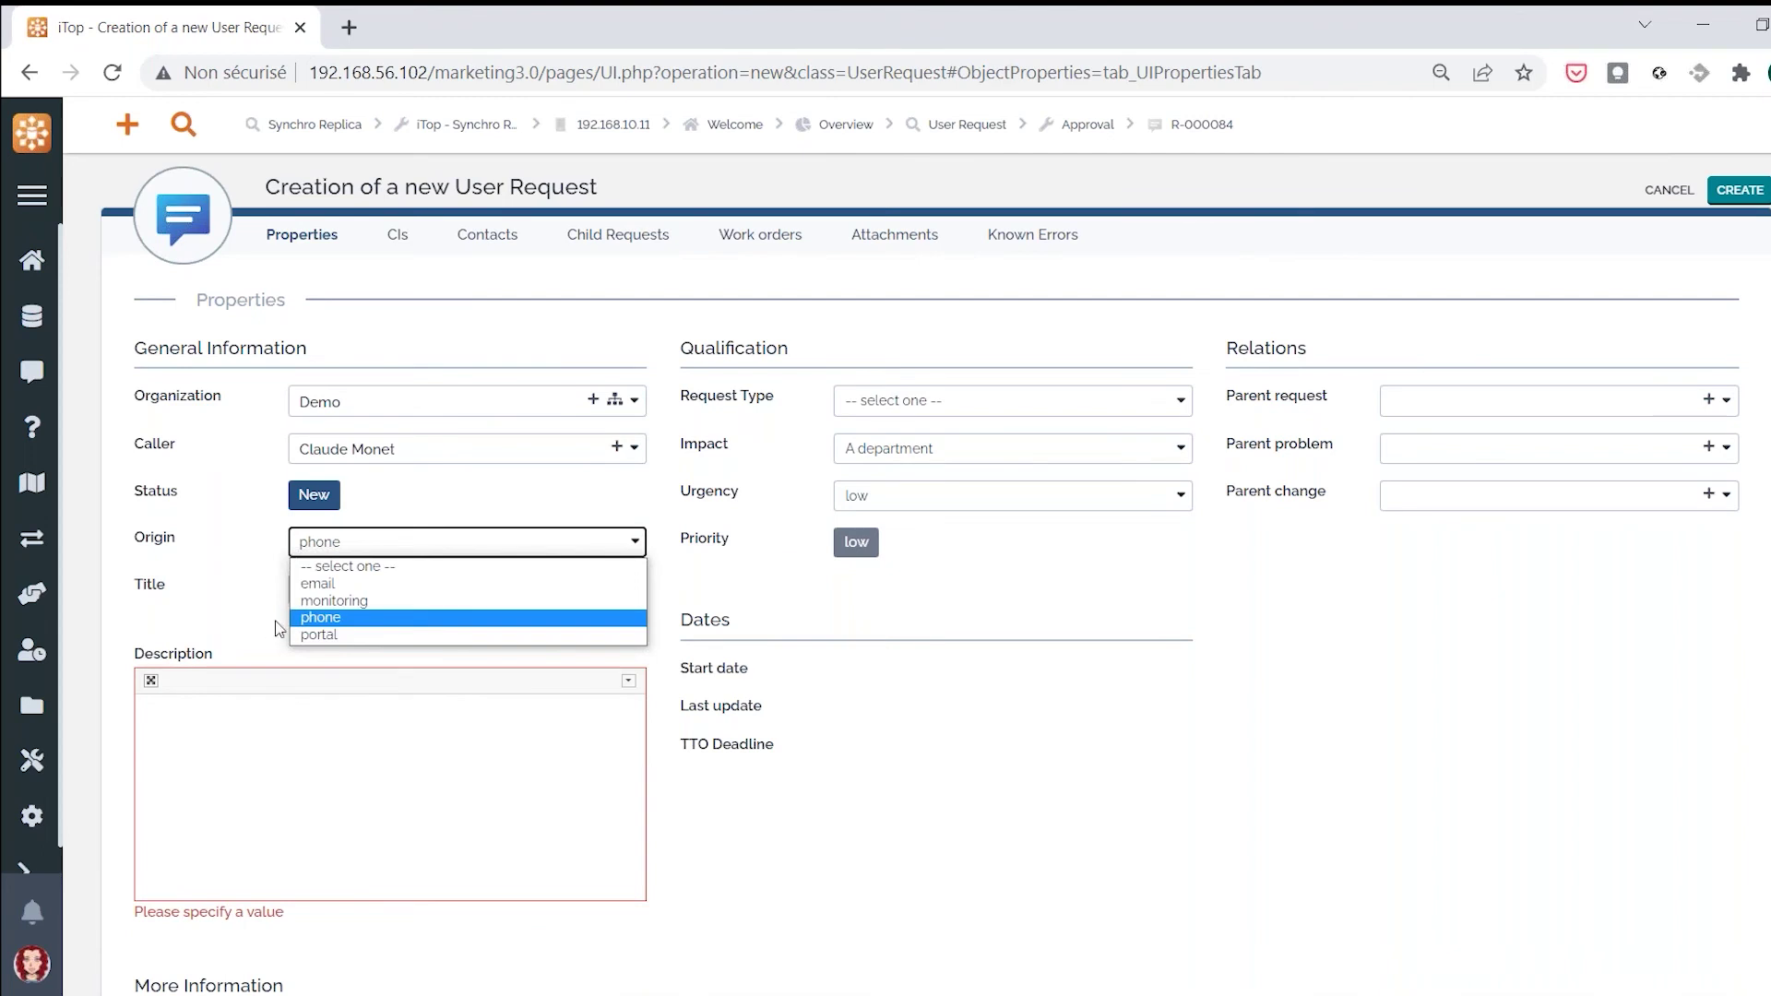
pyautogui.click(350, 624)
# Enter the title 'server1 incident' and the description 'blah'
pyautogui.click(383, 593)
pyautogui.write('server1 incidnet')
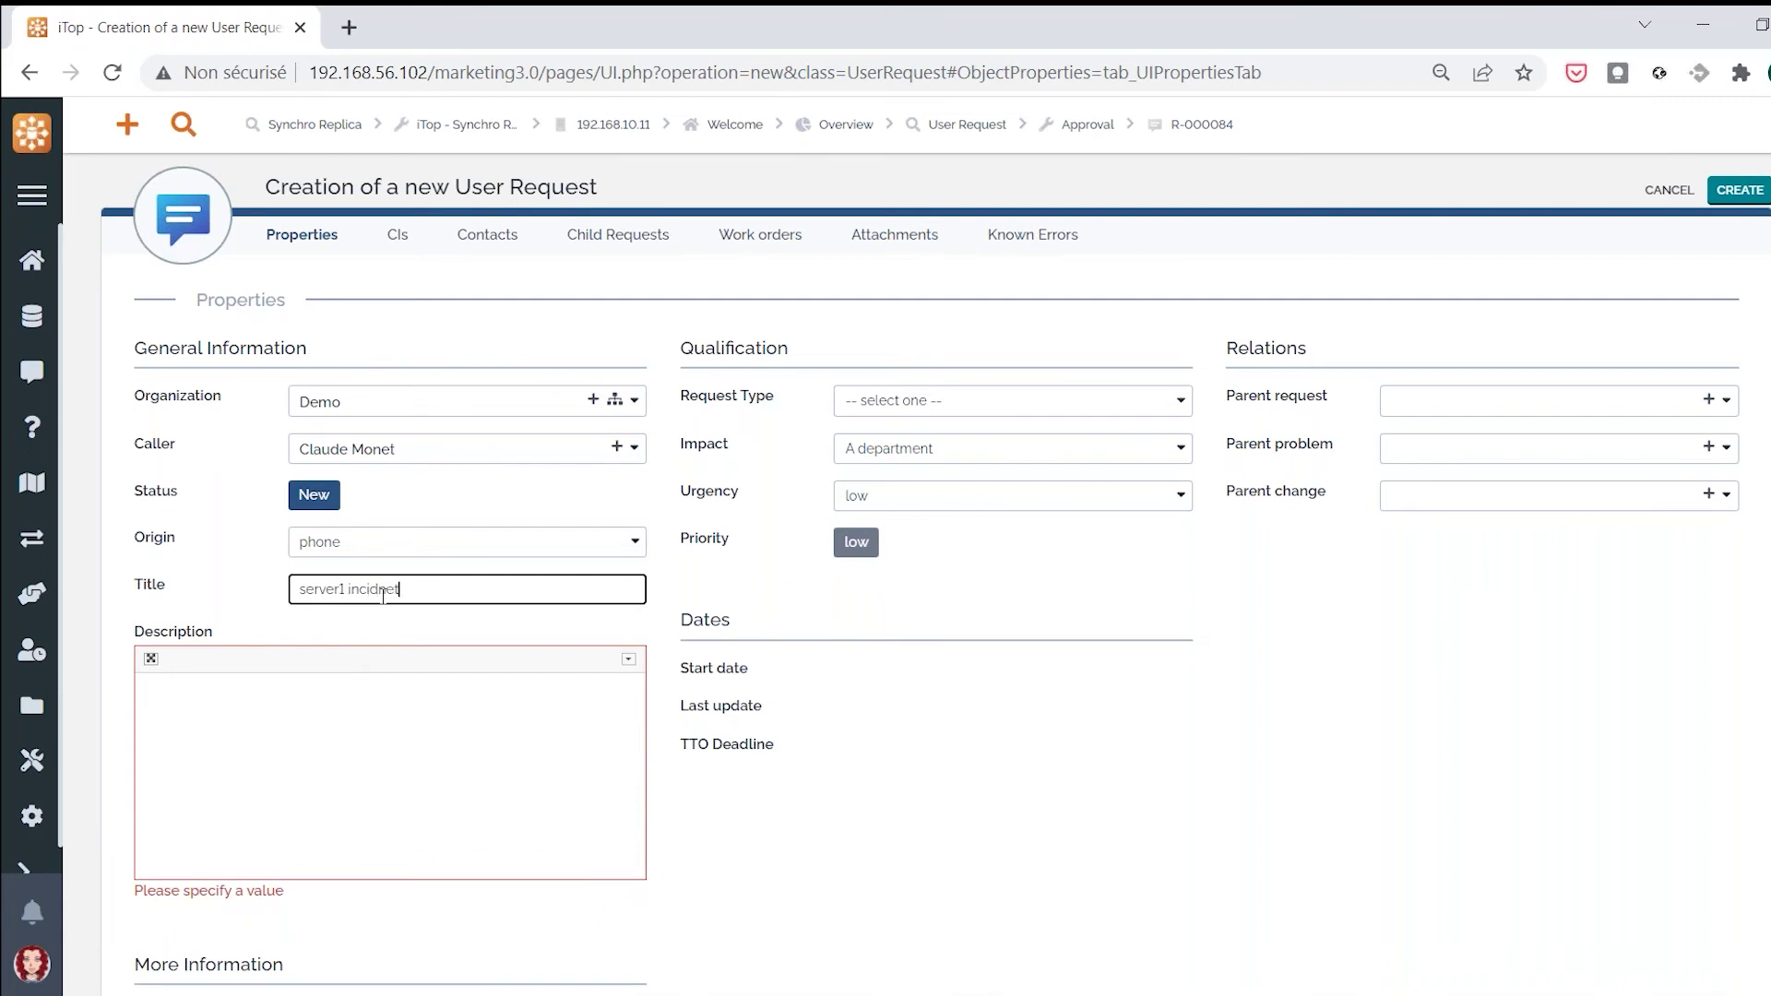
pyautogui.doubleClick(384, 591)
pyautogui.write('incident')
pyautogui.click(508, 787)
pyautogui.write('blahvmll')
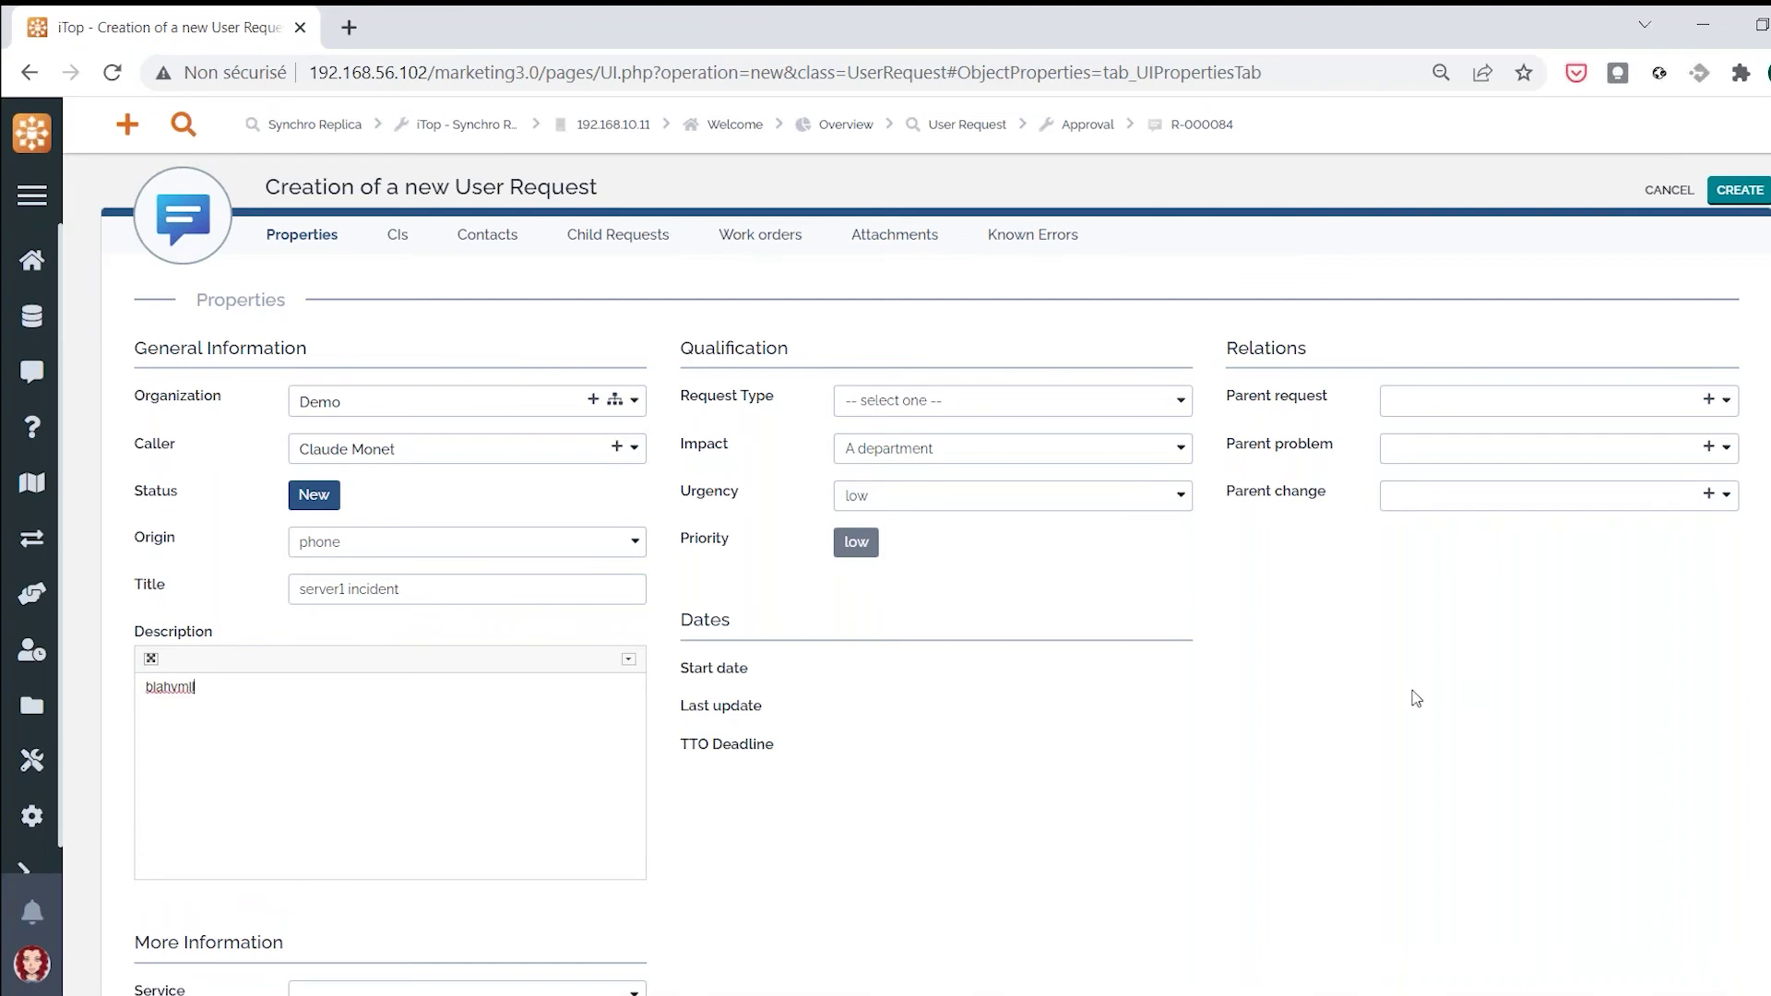
# Set request type Incident and service Computers and peripherals, then go to the CIs section
pyautogui.click(998, 399)
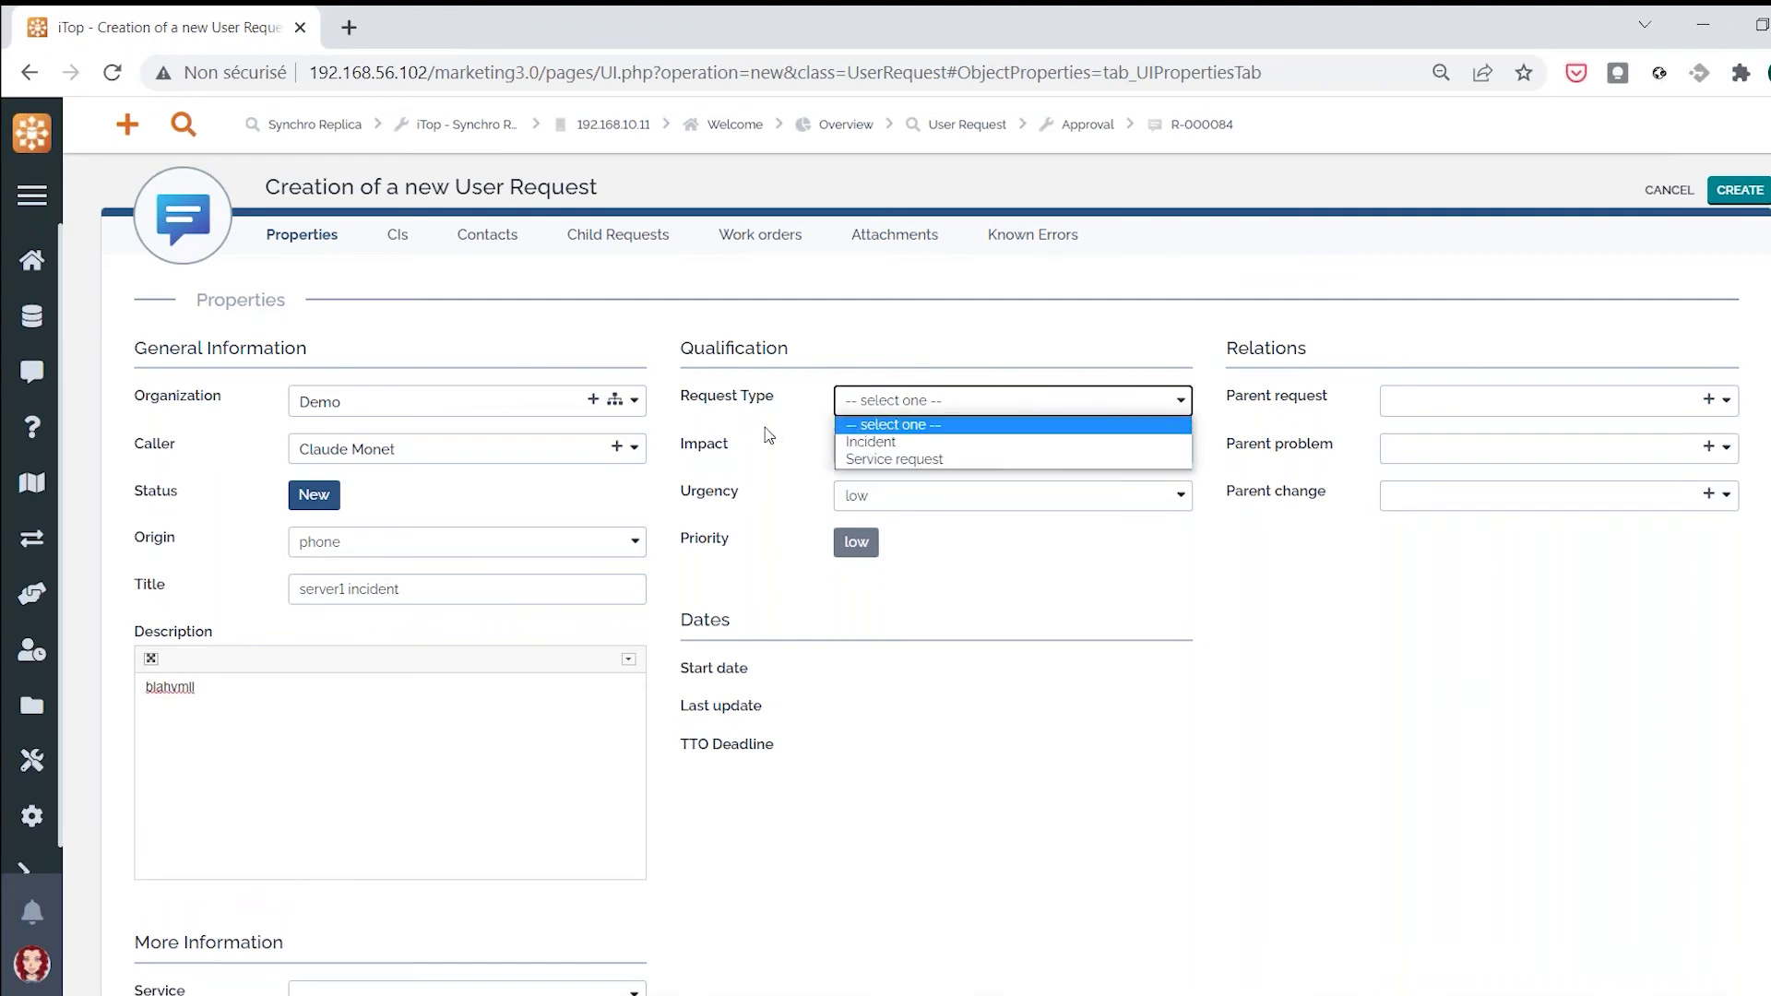
pyautogui.click(912, 492)
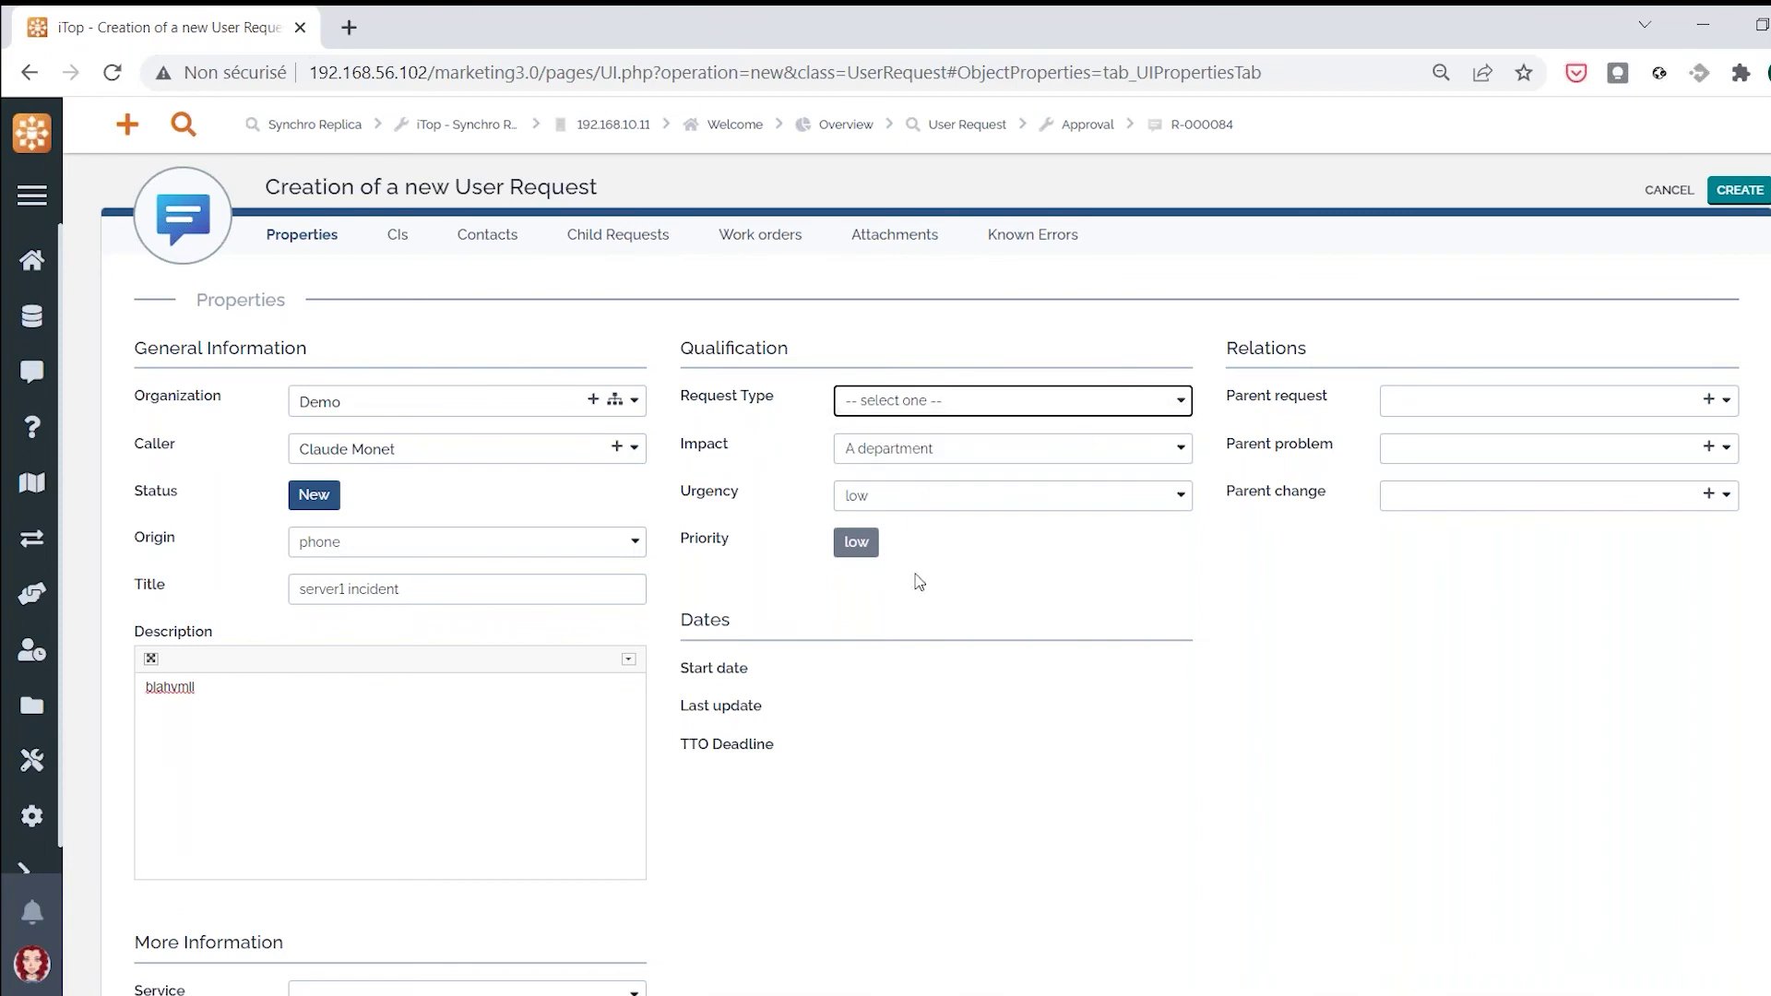
pyautogui.scroll(-3, 969, 751)
pyautogui.click(461, 709)
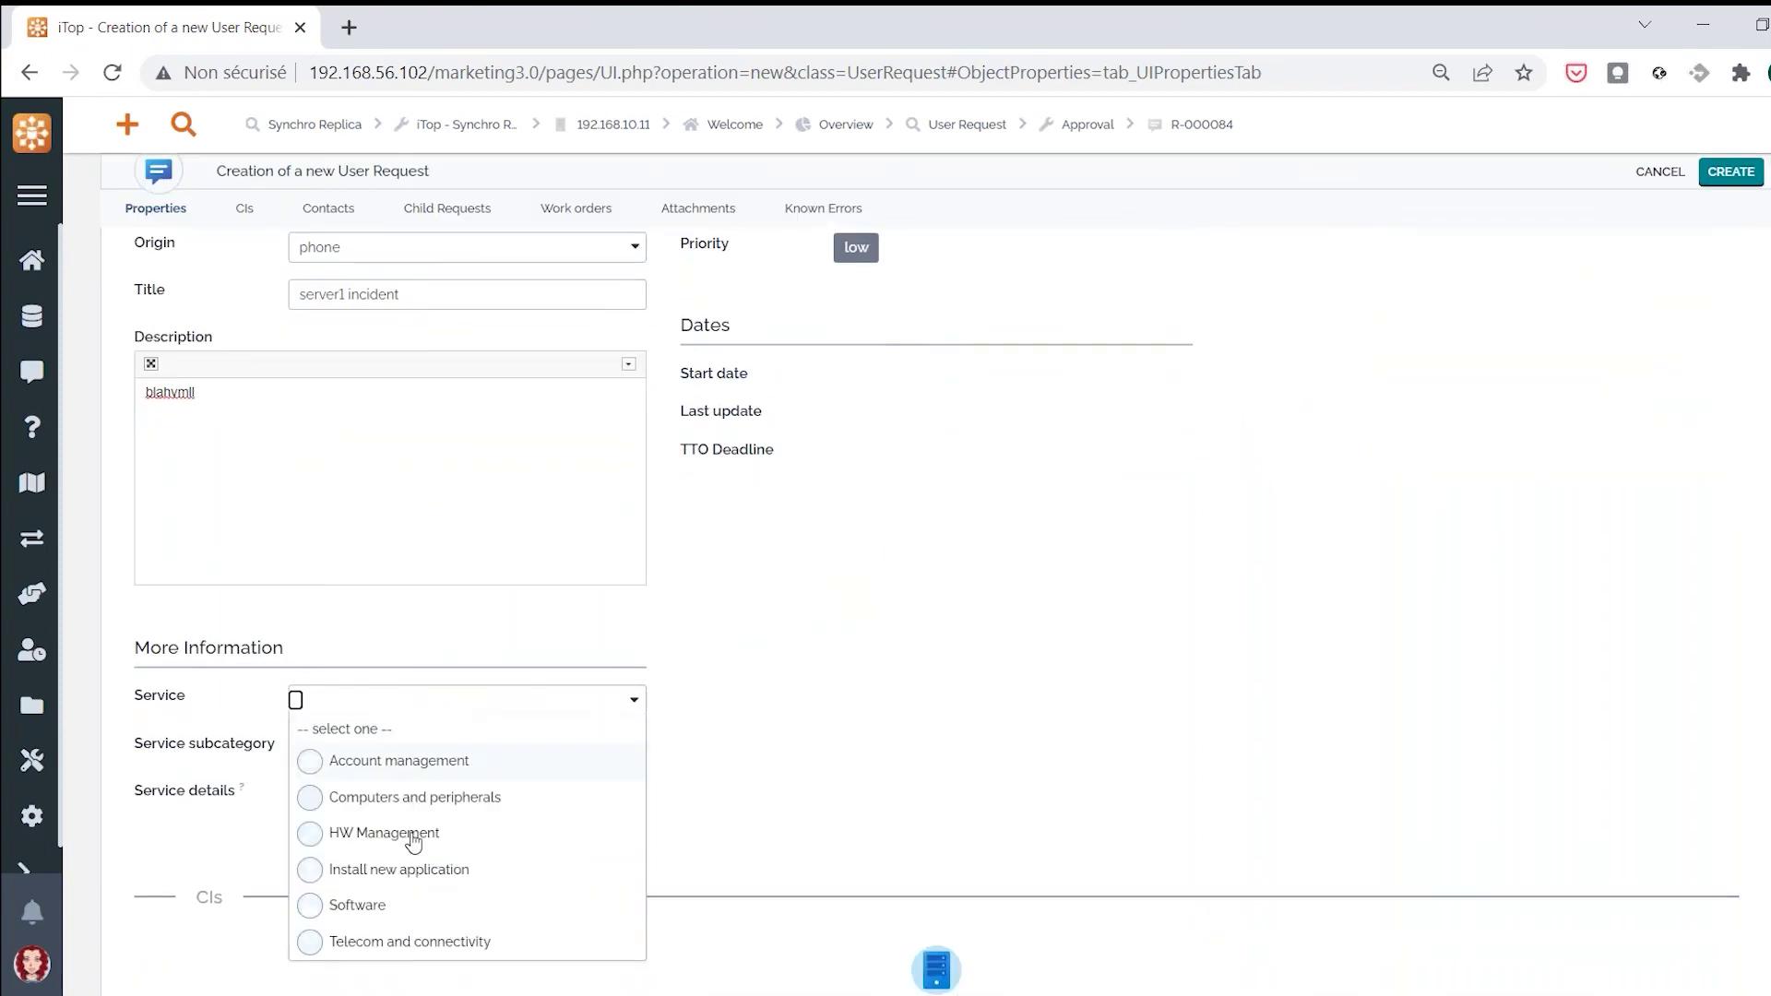
pyautogui.click(407, 803)
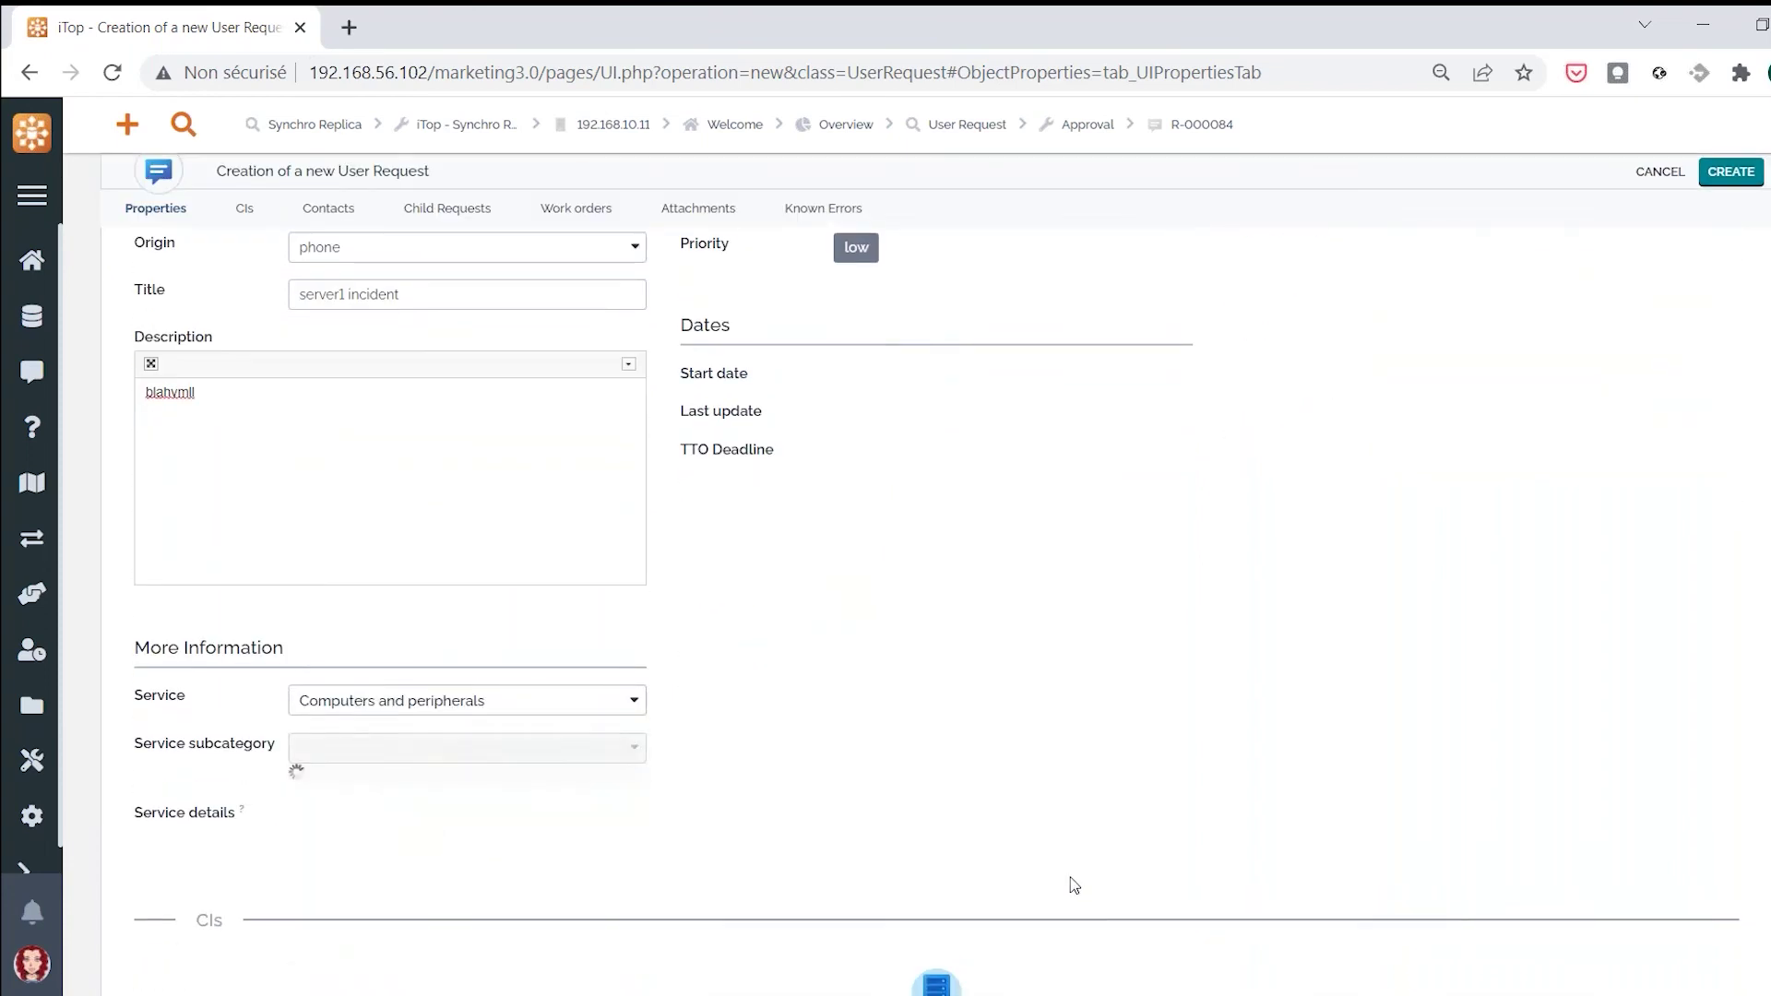
pyautogui.scroll(3, 1127, 735)
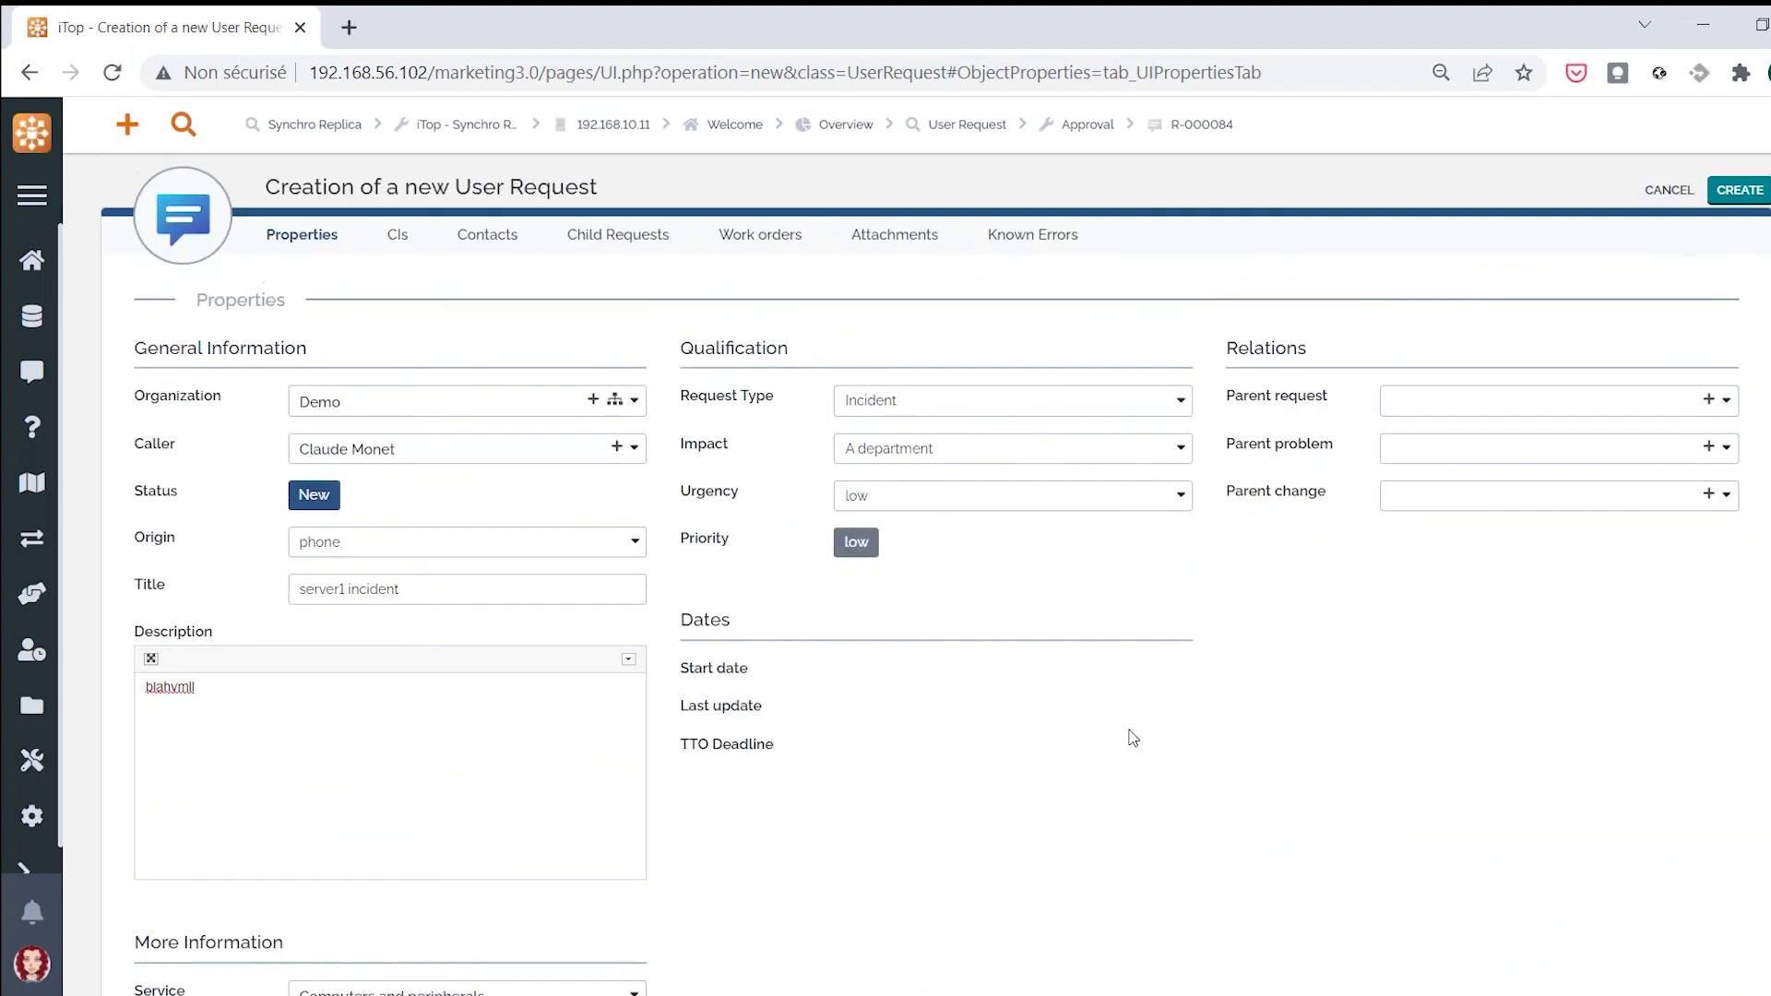
pyautogui.click(401, 242)
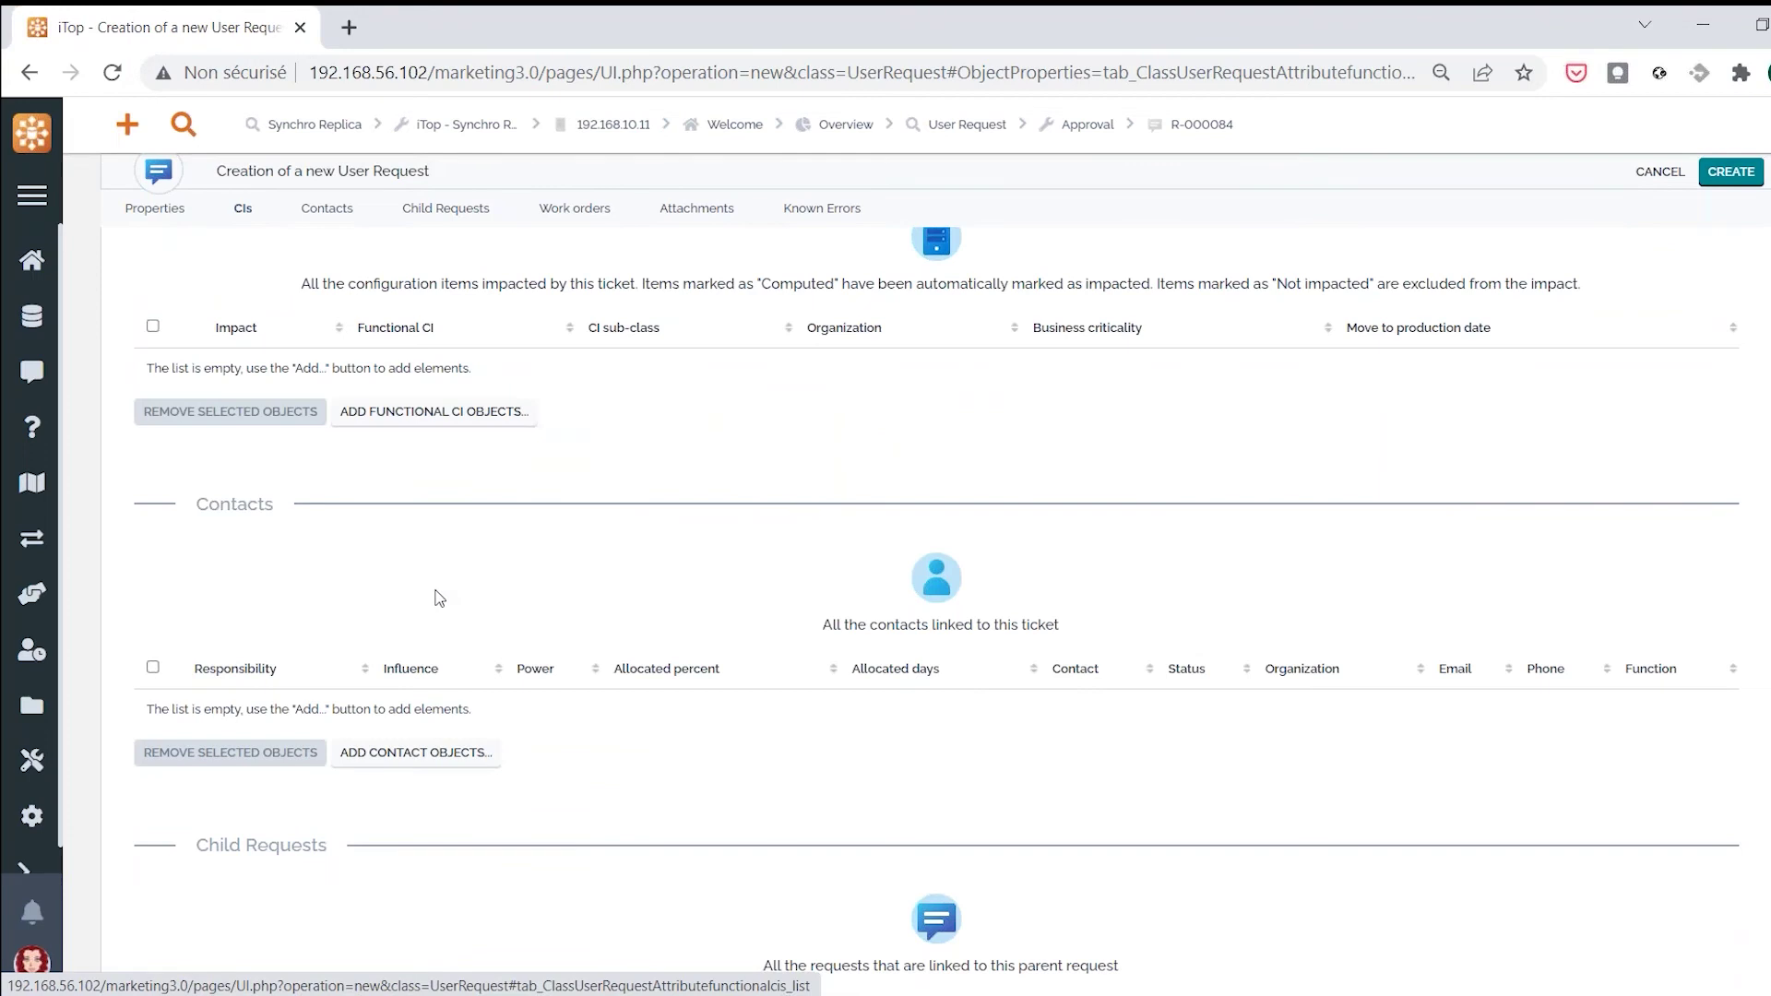
# Link Server1 as an impacted CI to the new request and create it as R-000085
pyautogui.scroll(1, 554, 554)
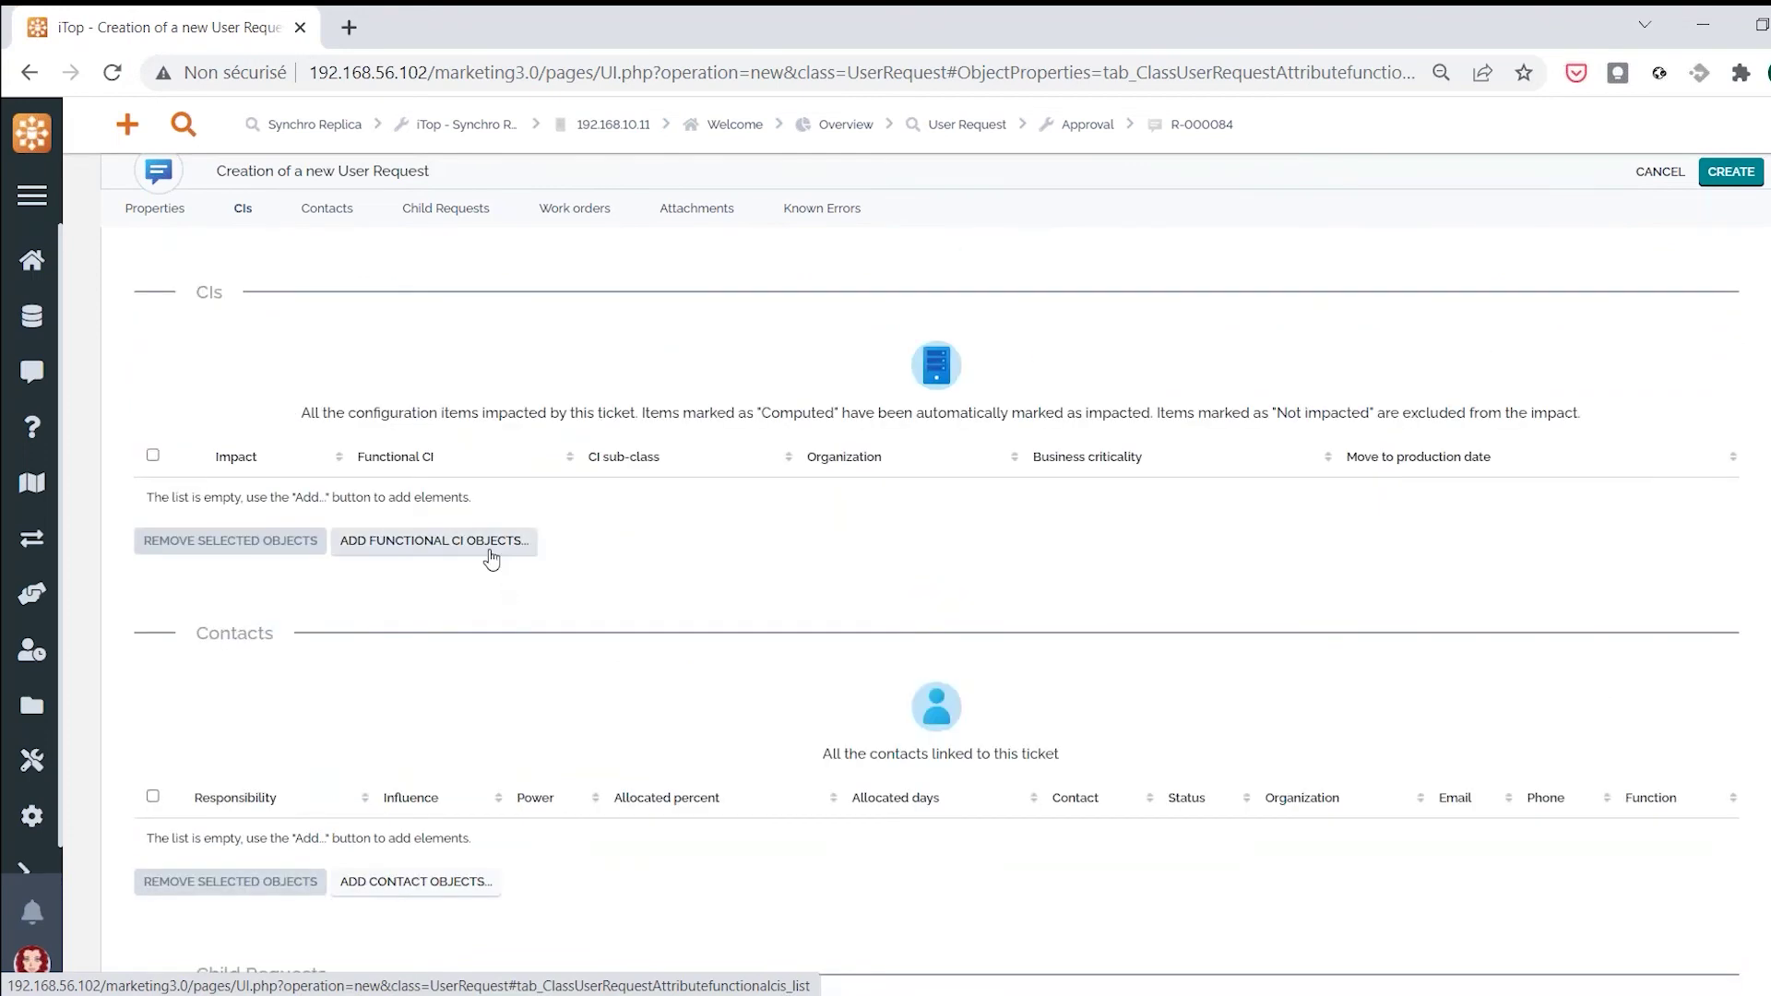
pyautogui.click(489, 552)
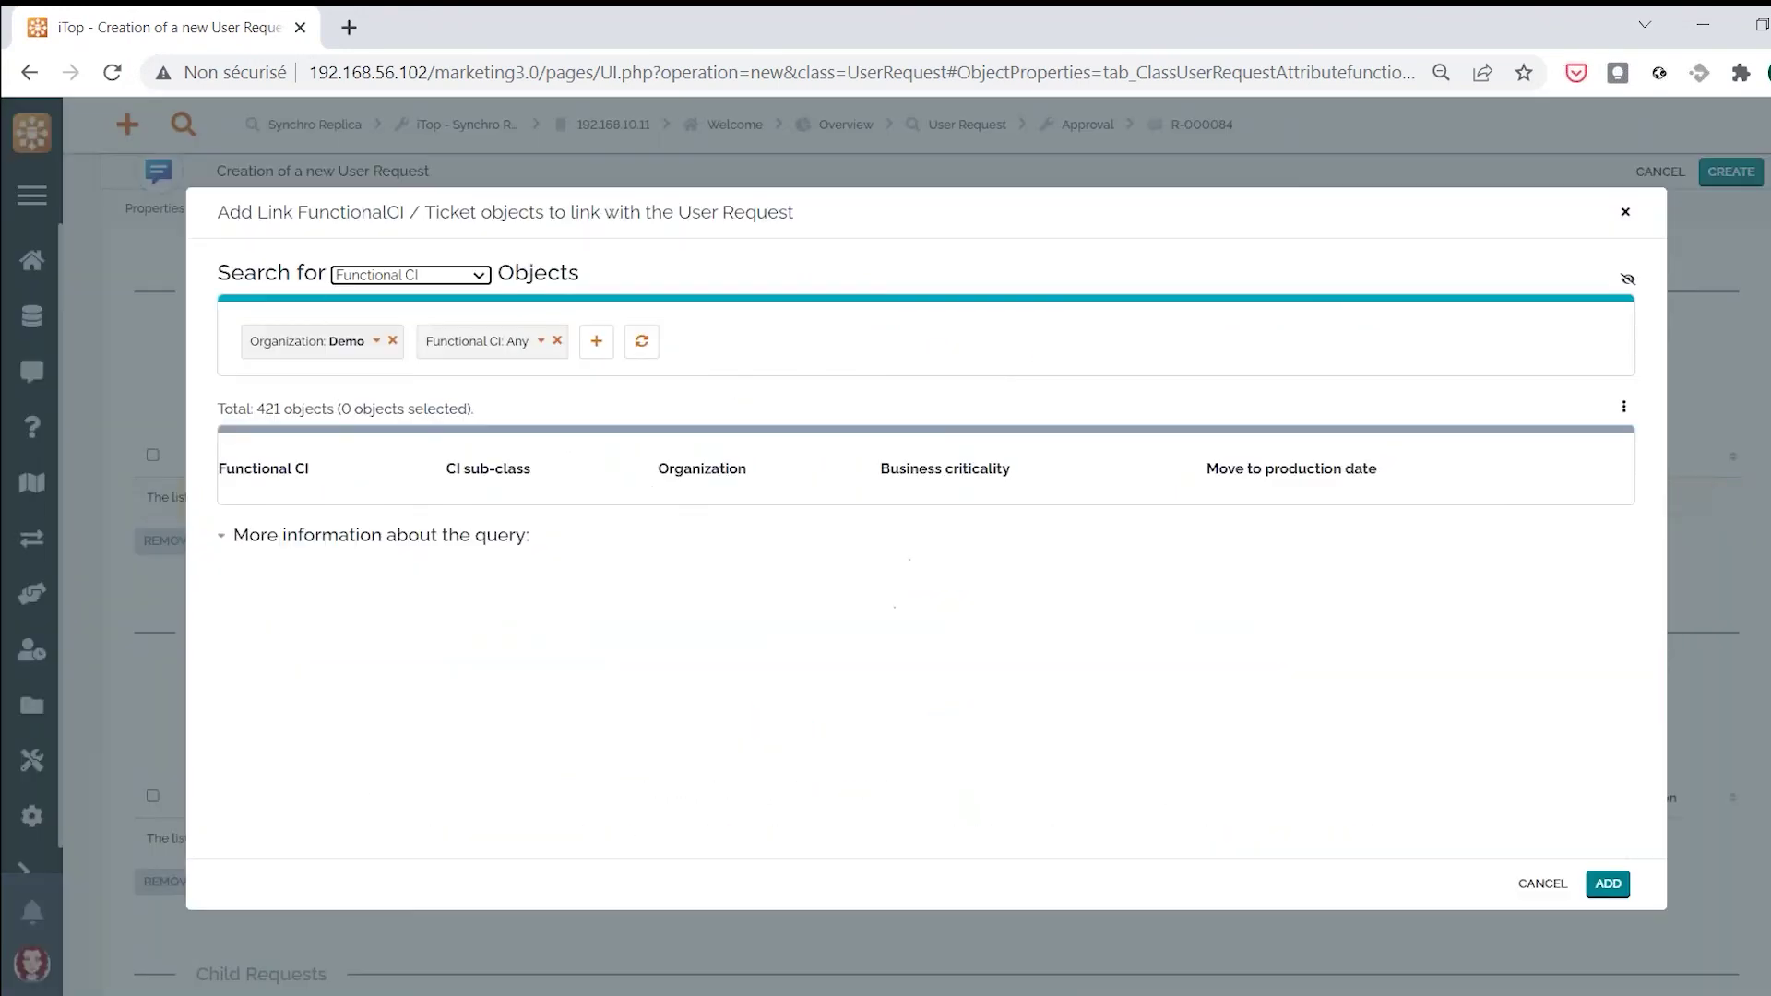
pyautogui.click(525, 346)
pyautogui.write('server1')
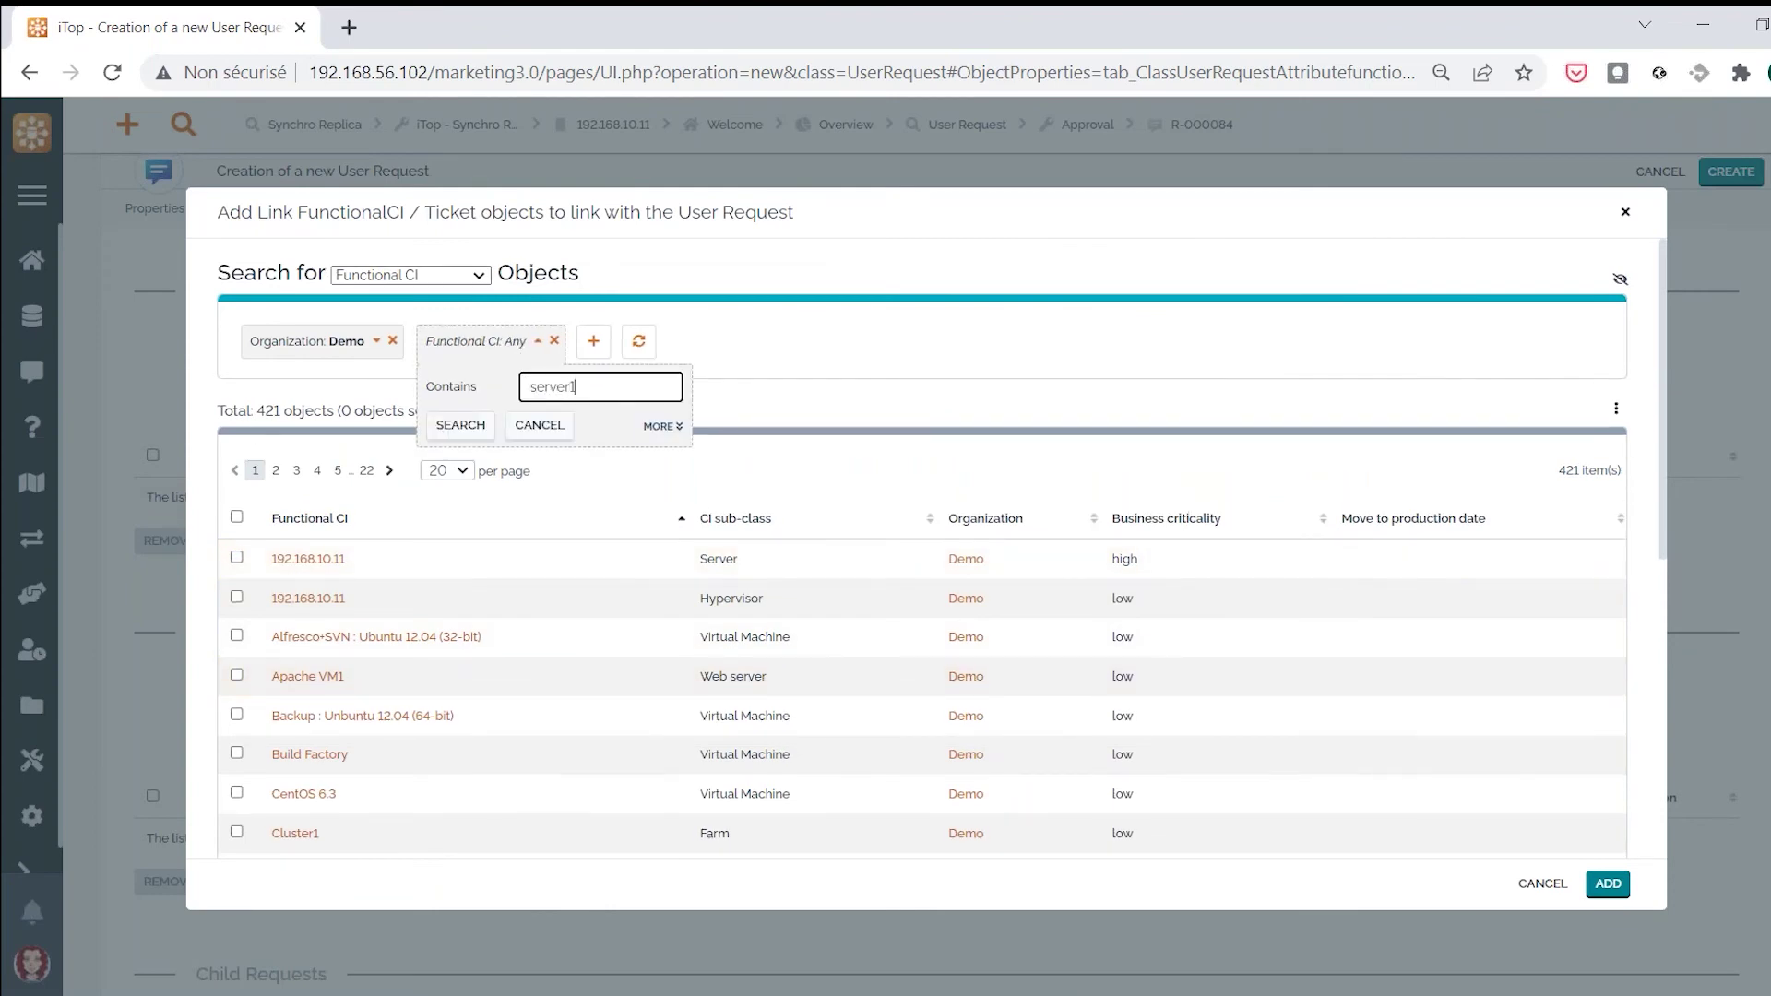
pyautogui.click(460, 425)
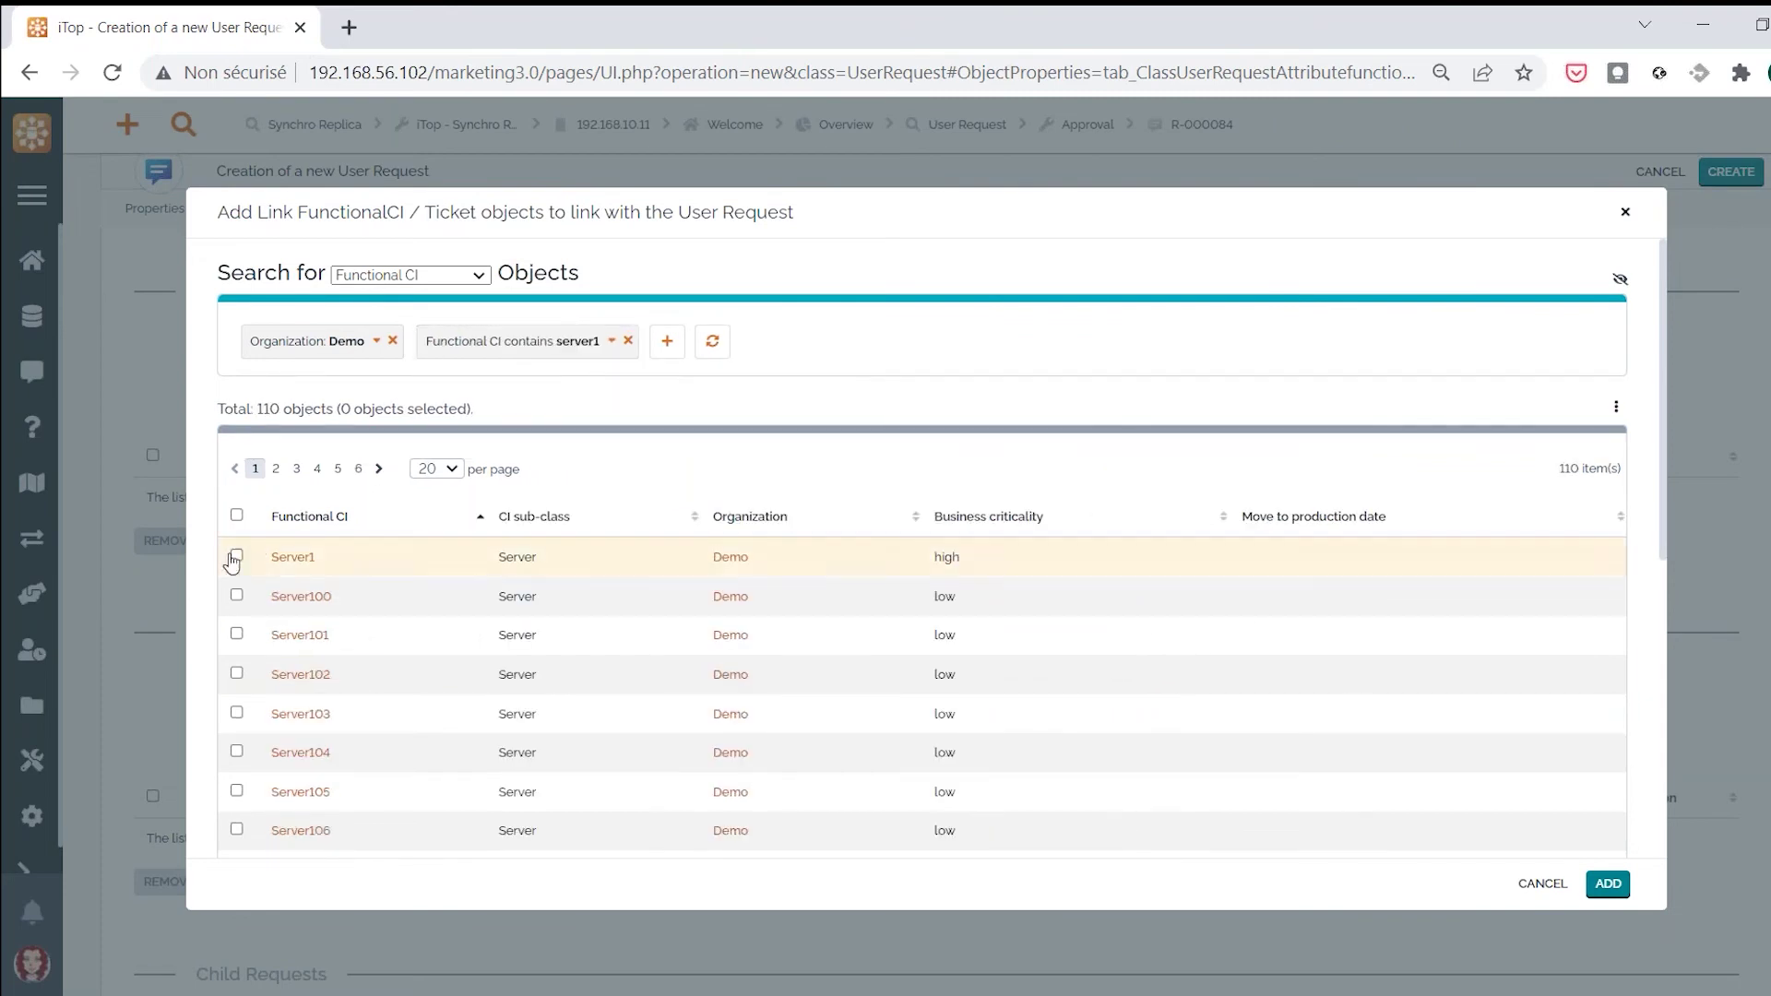
pyautogui.click(236, 555)
pyautogui.click(1608, 883)
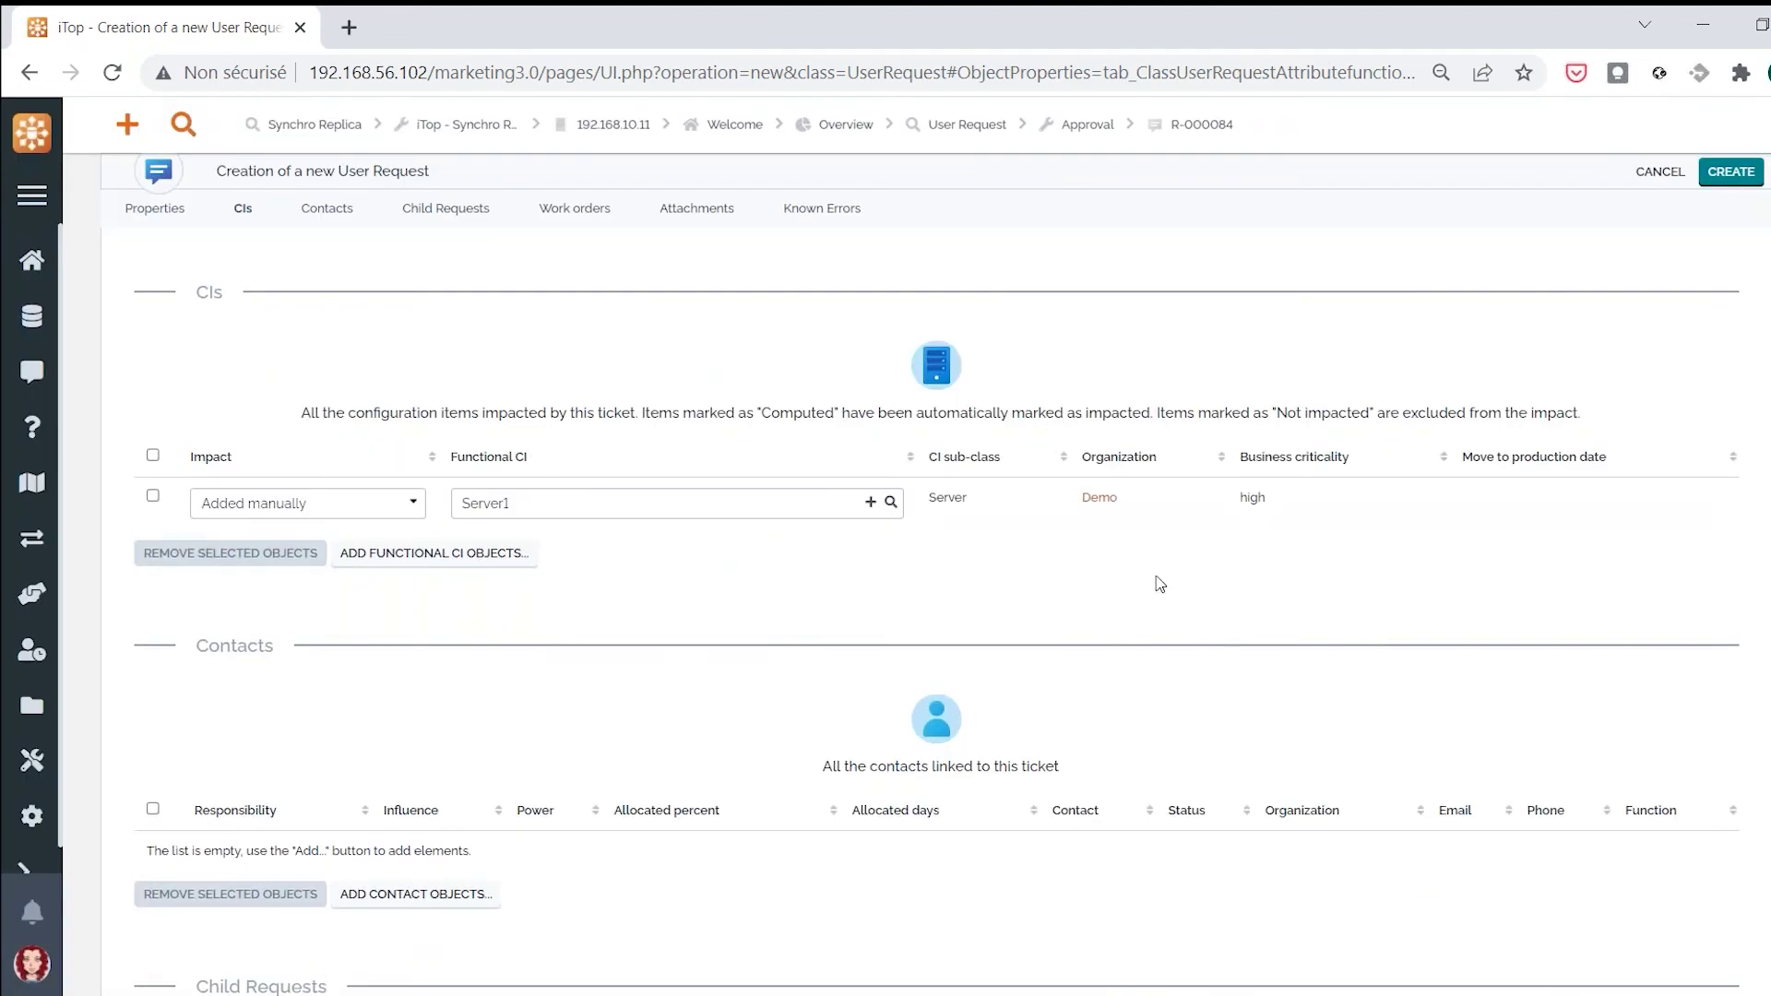
pyautogui.click(1721, 175)
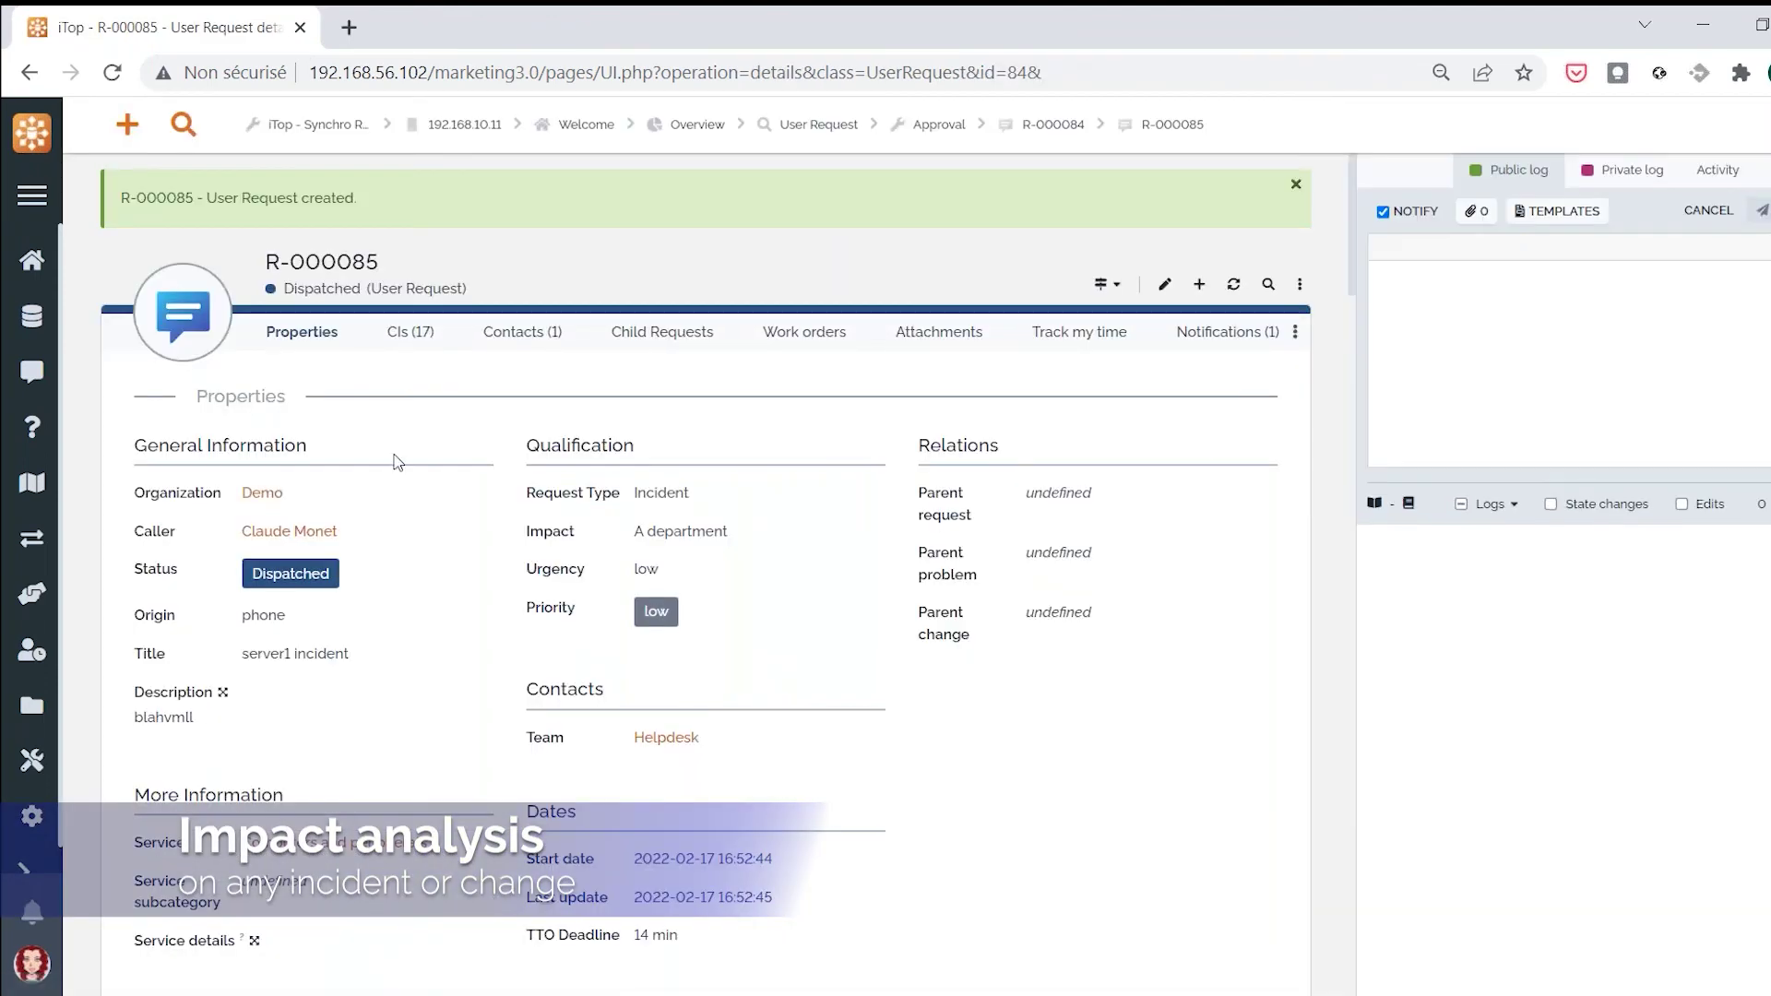
# Browse R-000085's impacted CIs, linked contacts and impact analysis graph
pyautogui.click(425, 347)
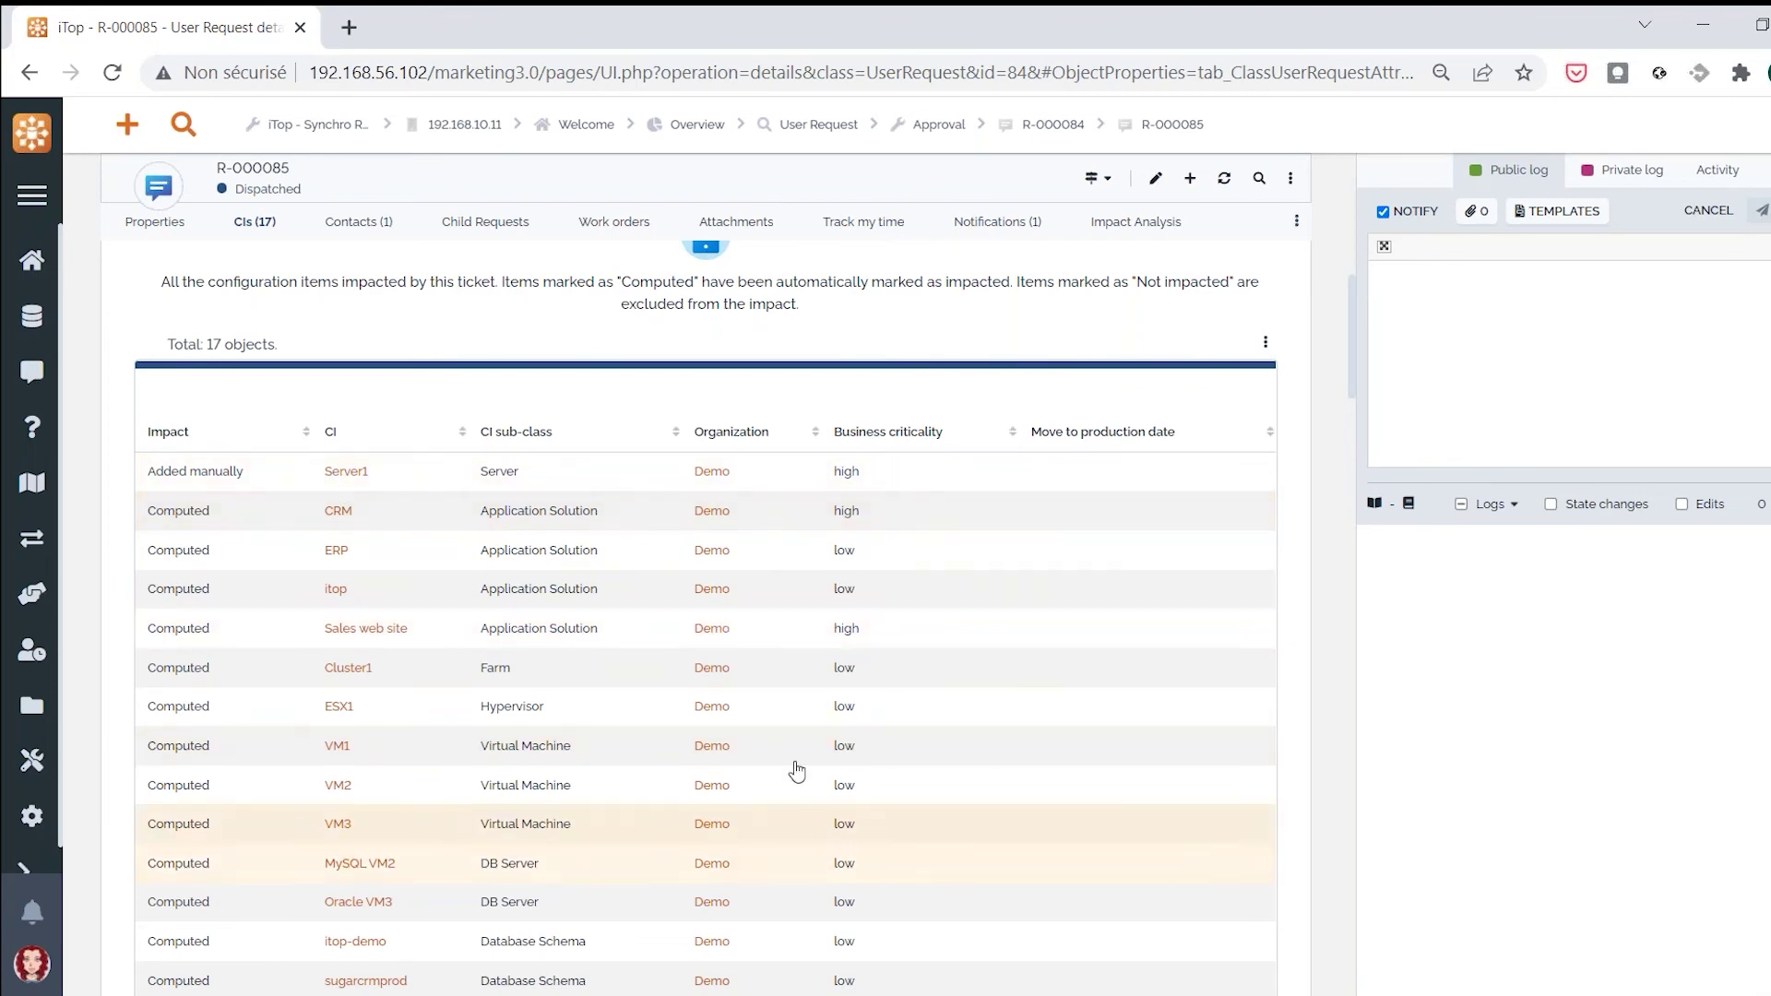
pyautogui.click(329, 242)
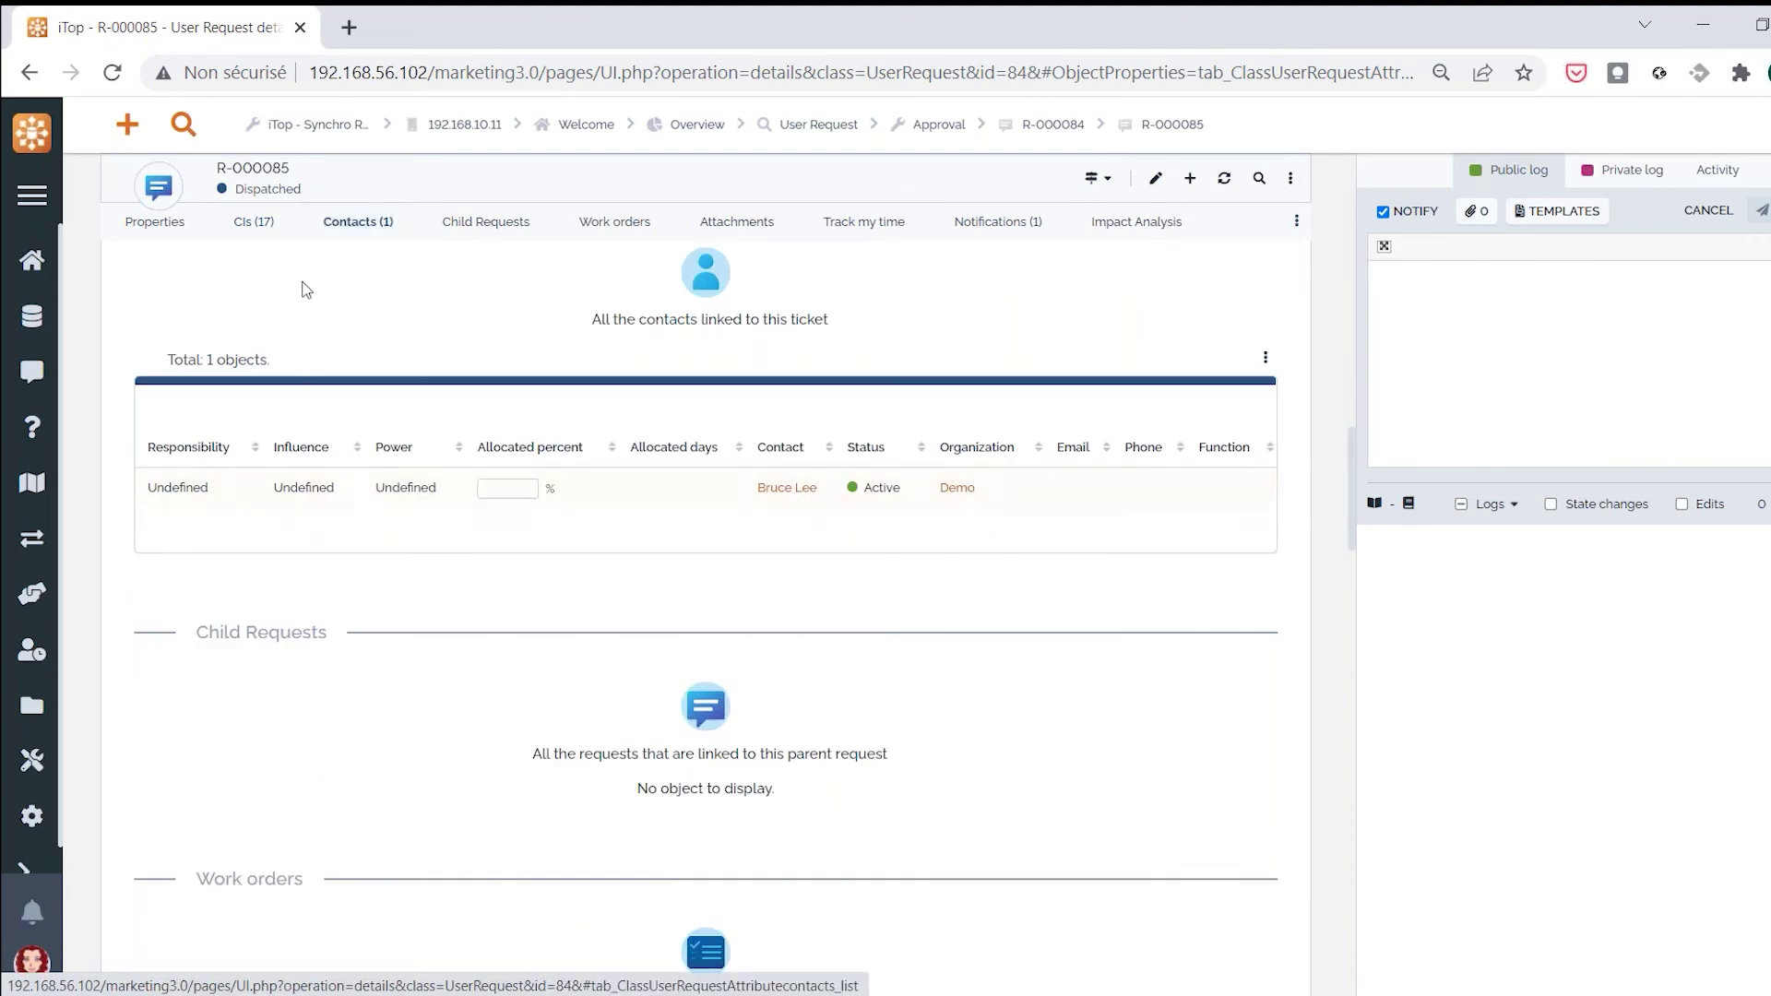
pyautogui.click(254, 221)
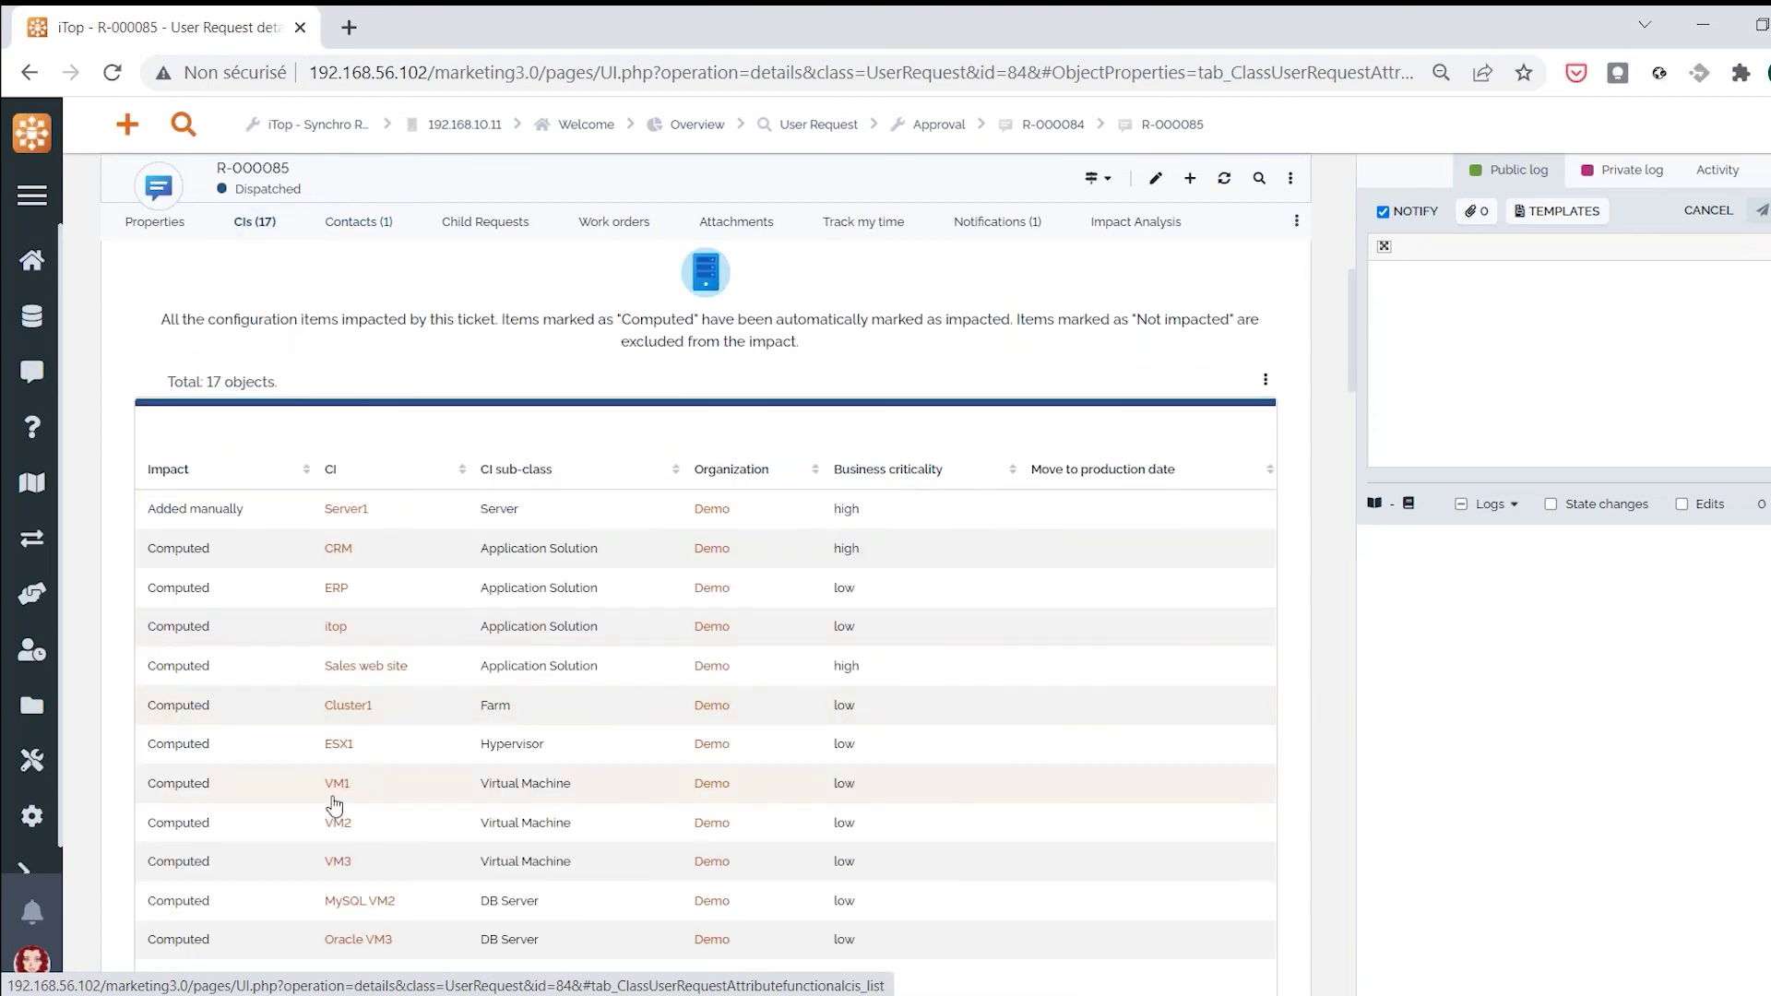
pyautogui.click(1158, 231)
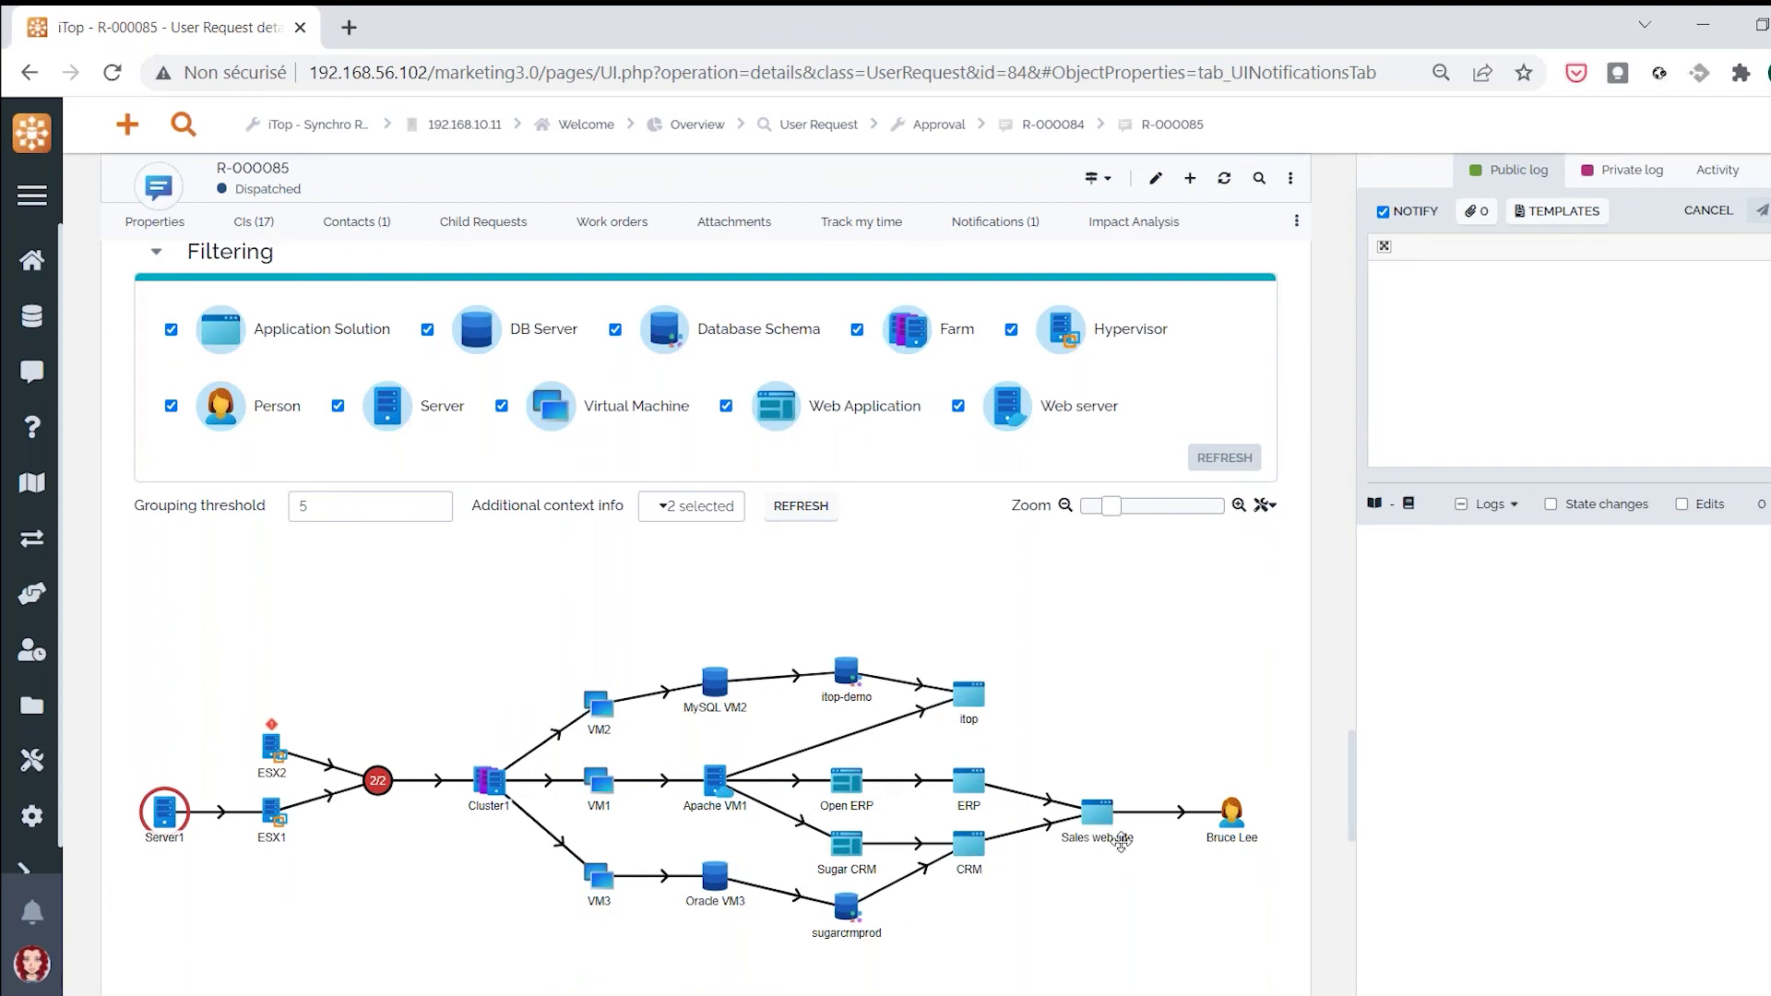
pyautogui.moveTo(1098, 813)
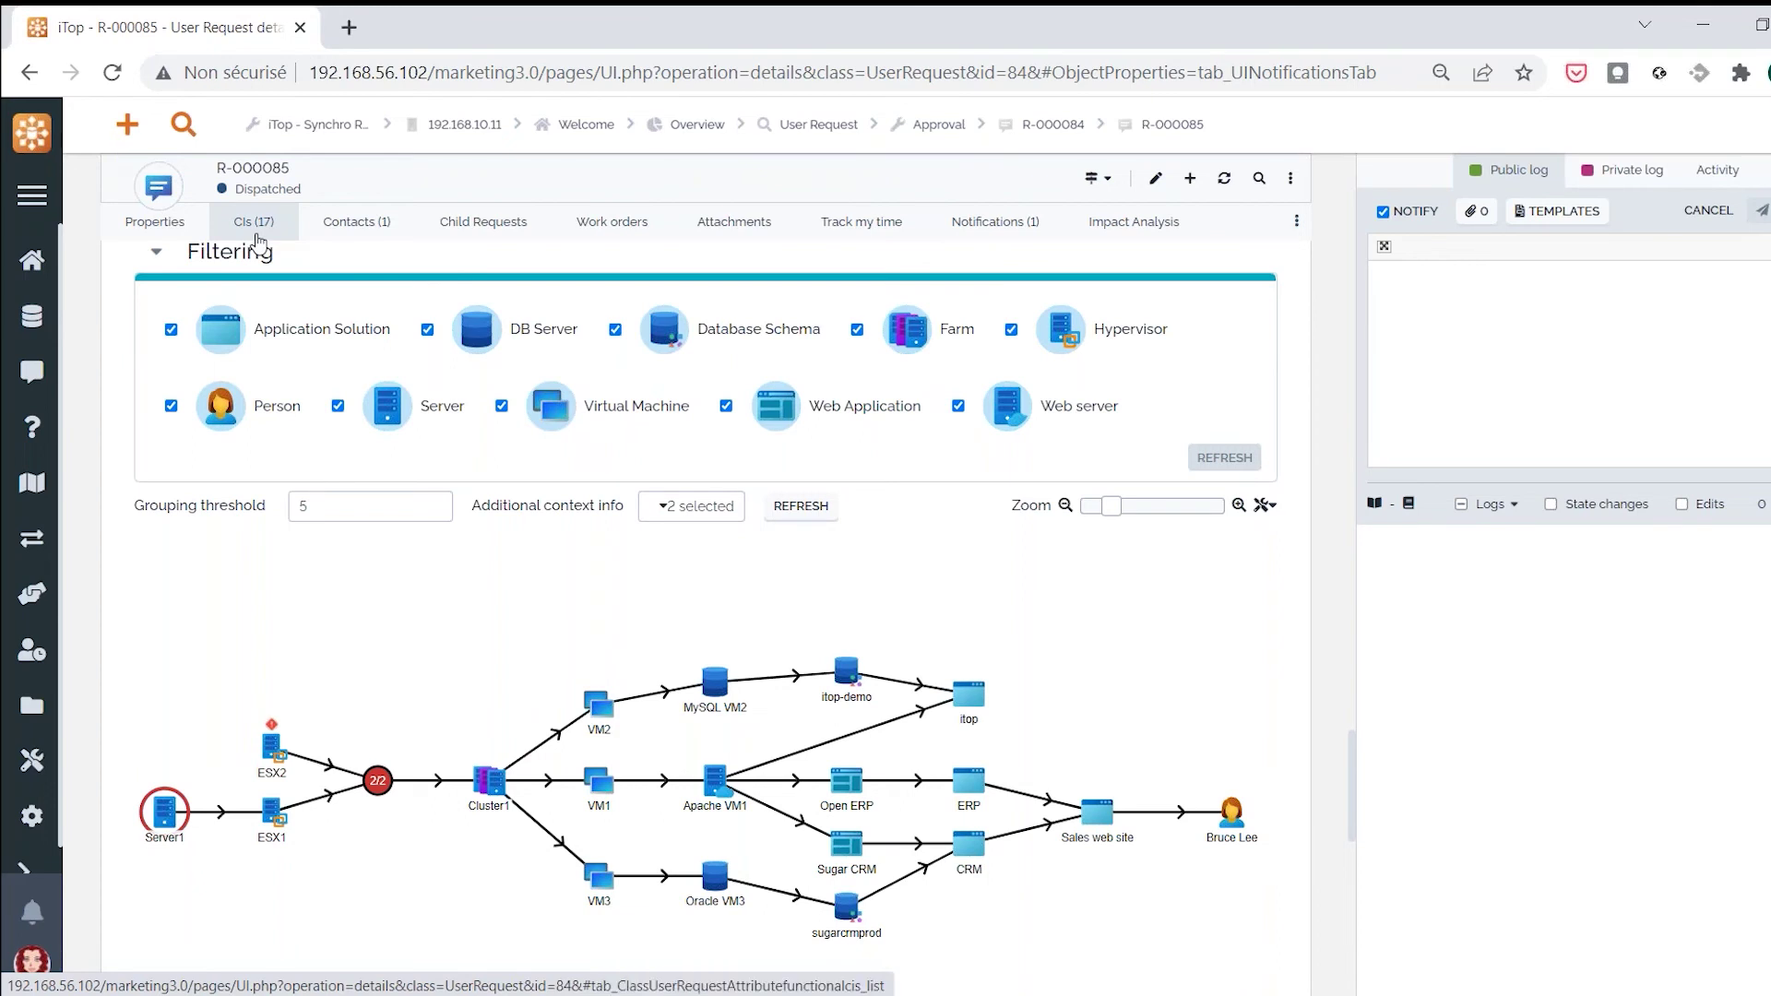
# Return to the impacted CI list and open the Sales web site application solution
pyautogui.click(257, 231)
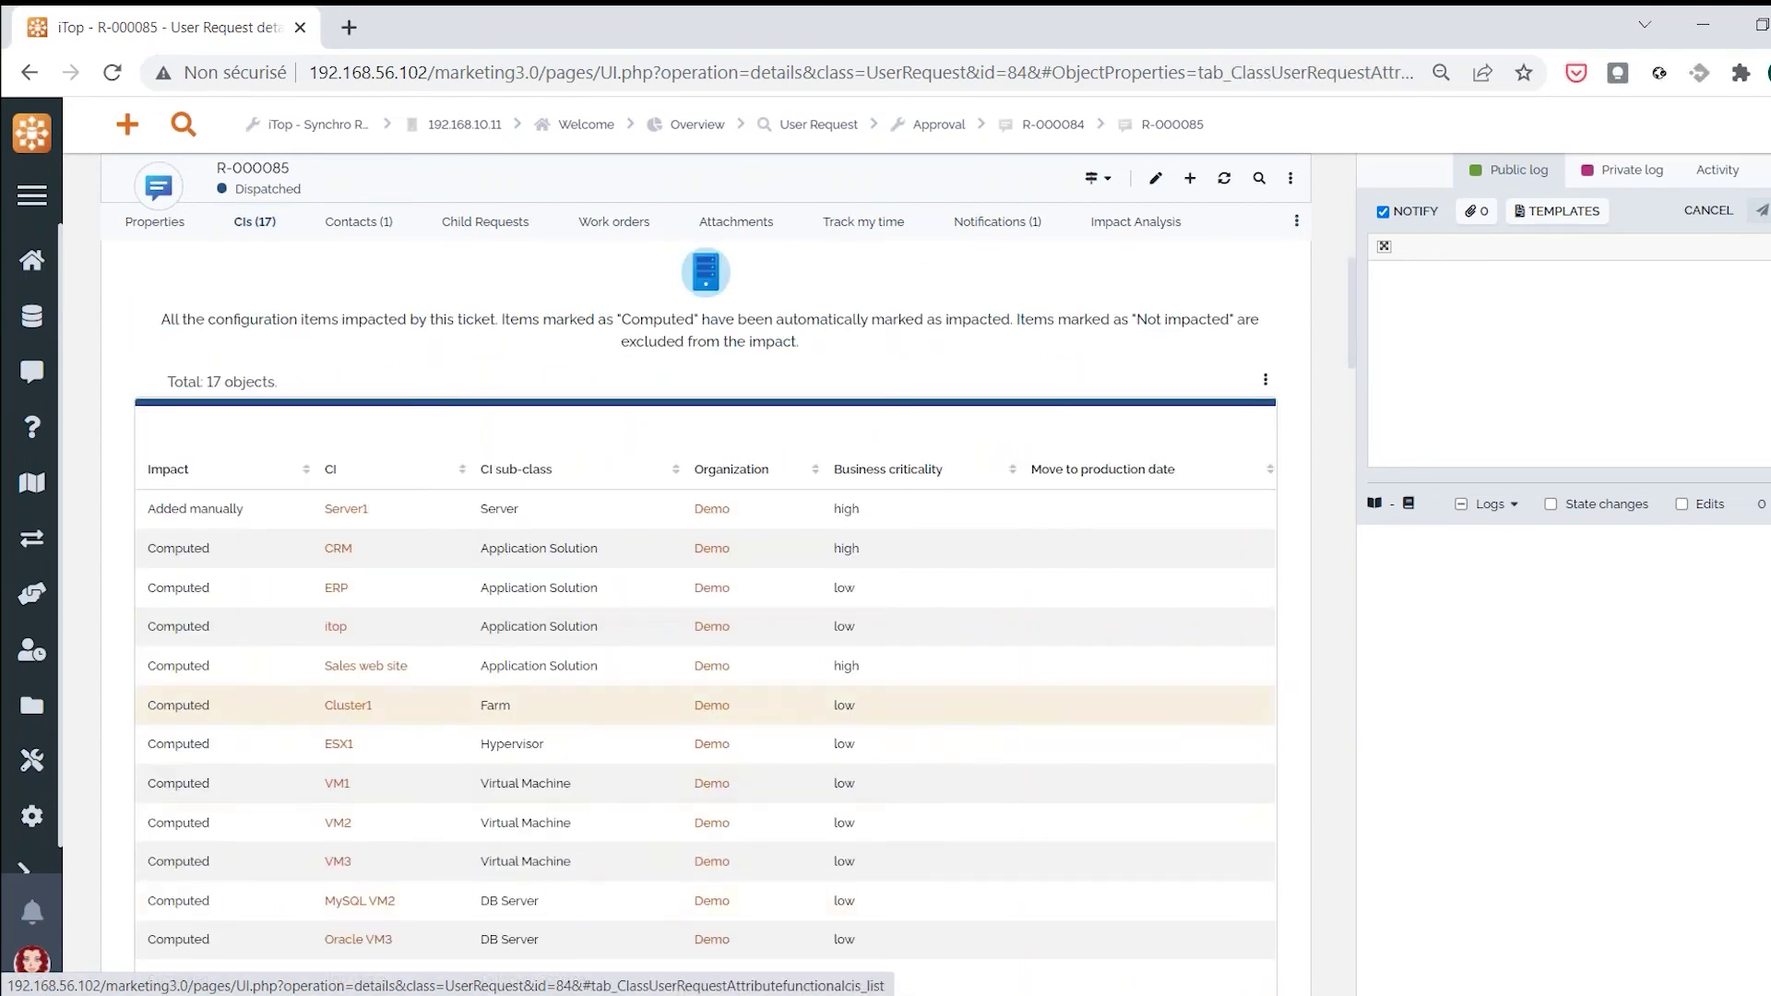
pyautogui.scroll(-3, 566, 792)
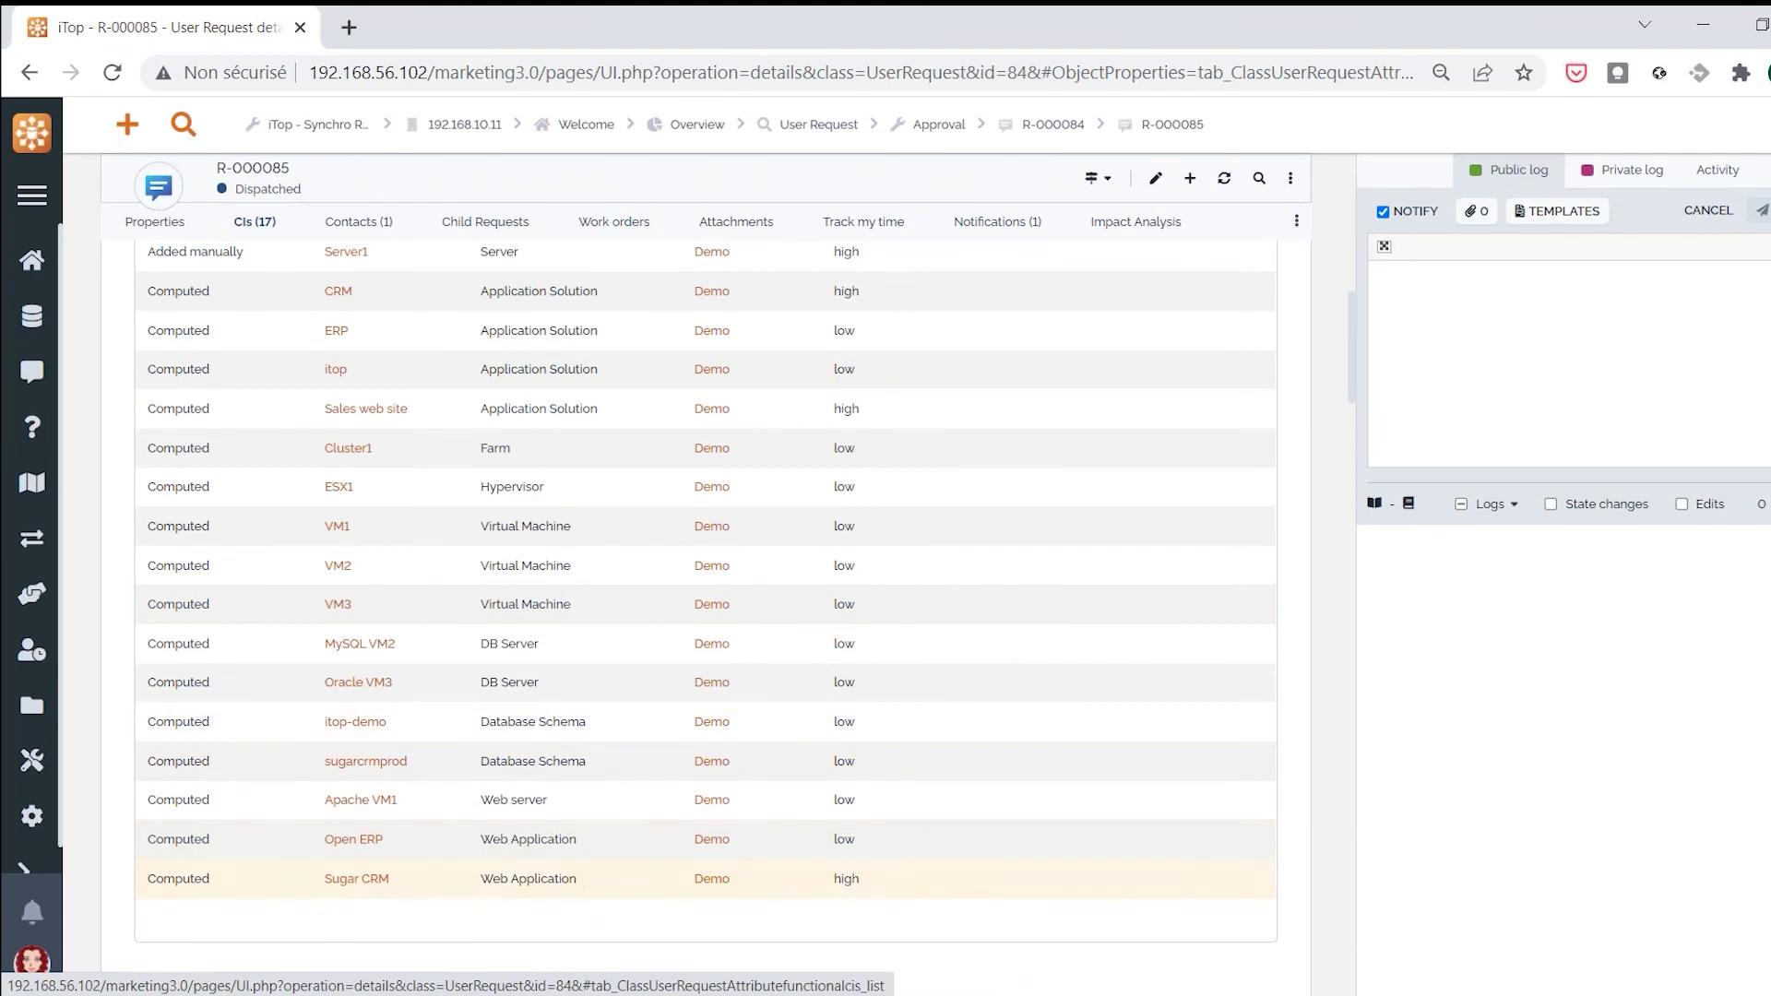
pyautogui.click(383, 416)
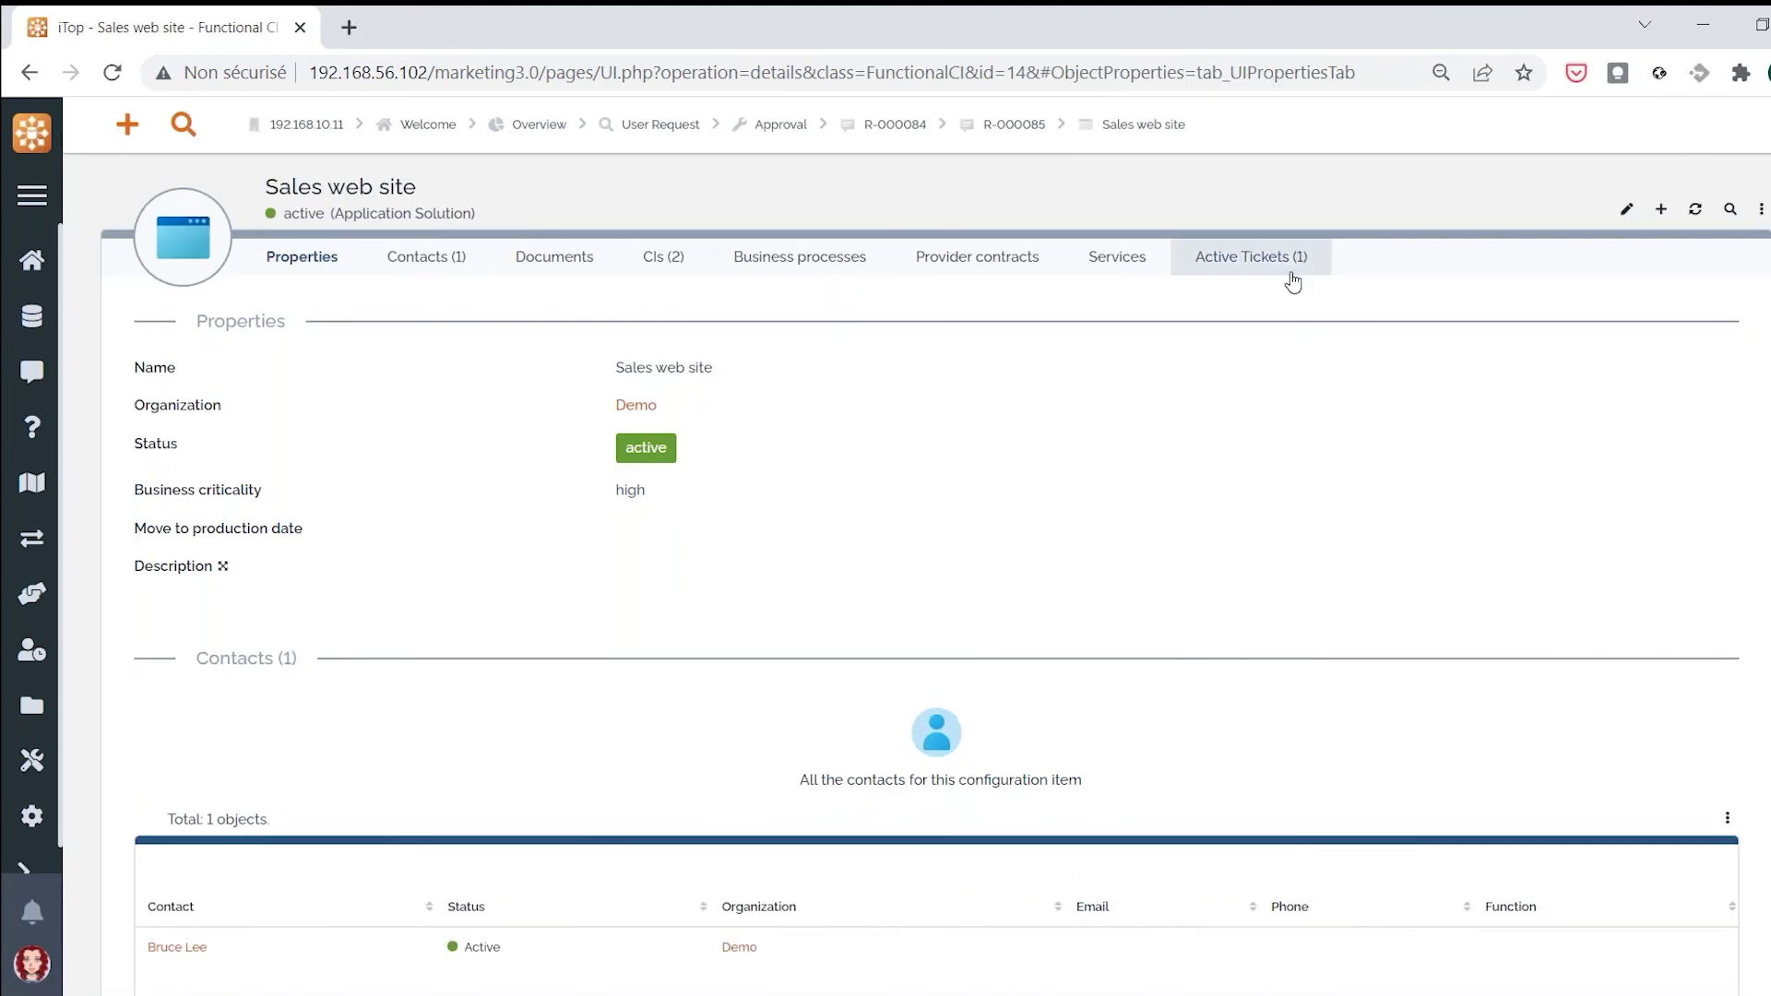
# Check Sales web site's single active ticket, then open R-000085 from that list
pyautogui.click(1253, 258)
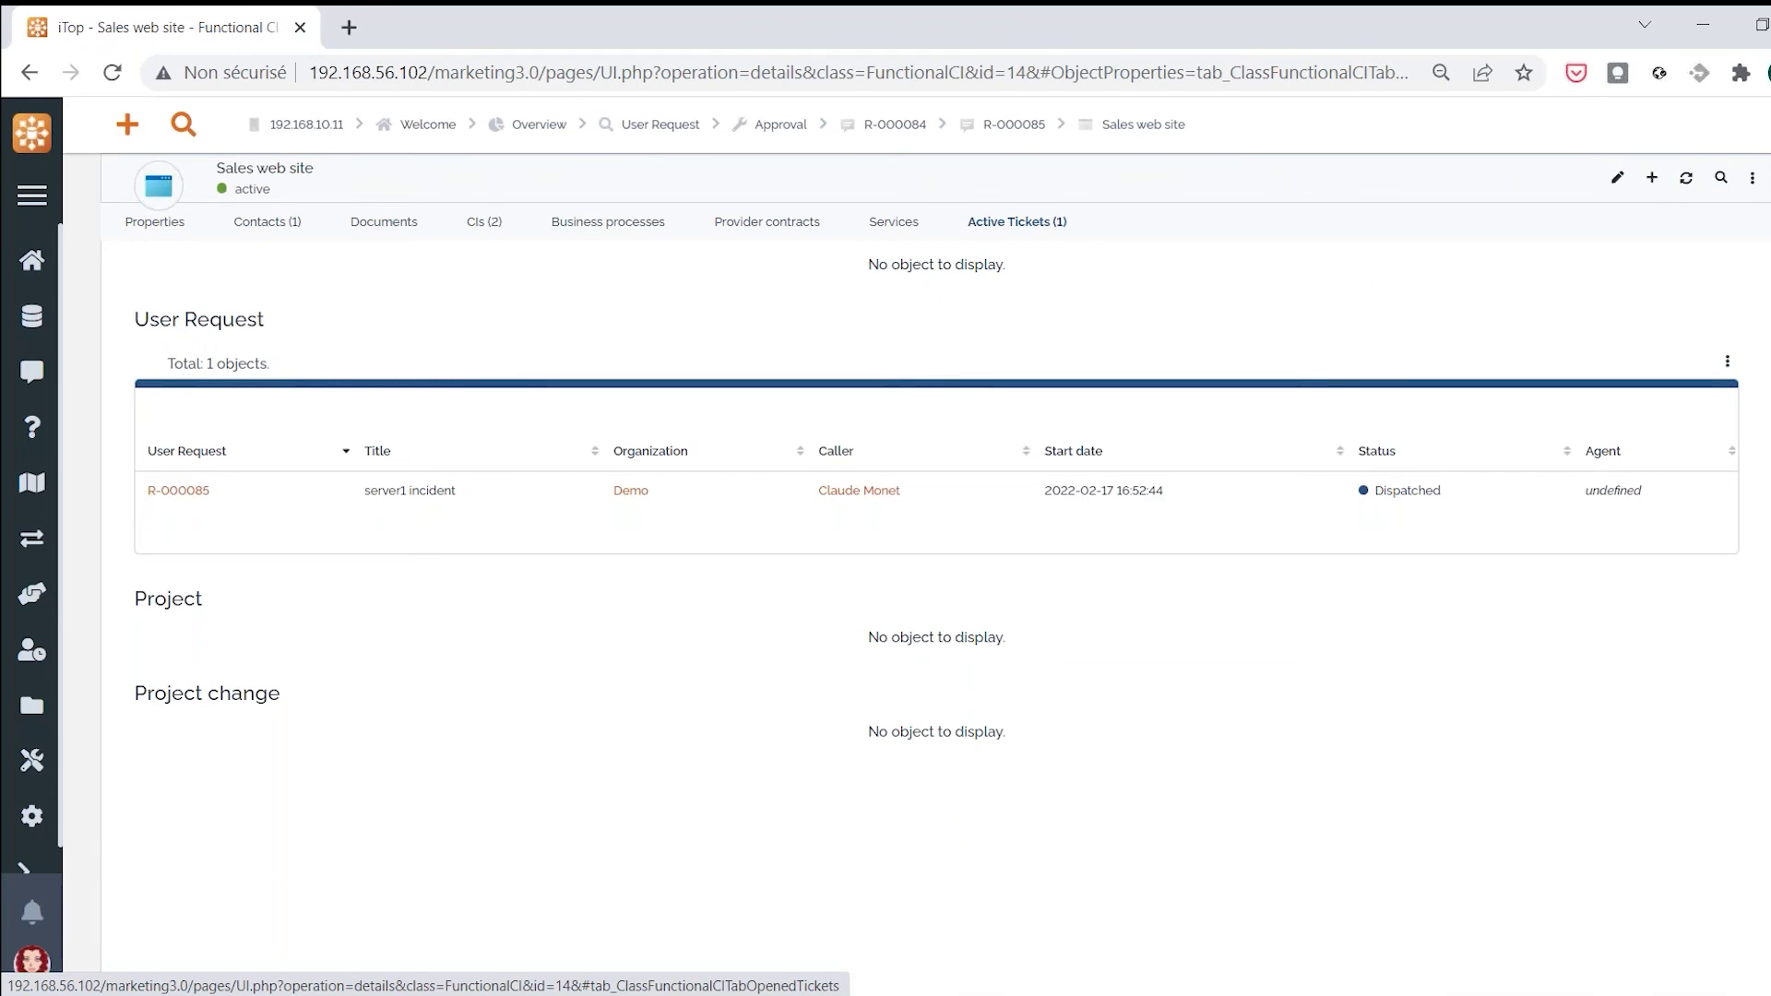
pyautogui.click(172, 219)
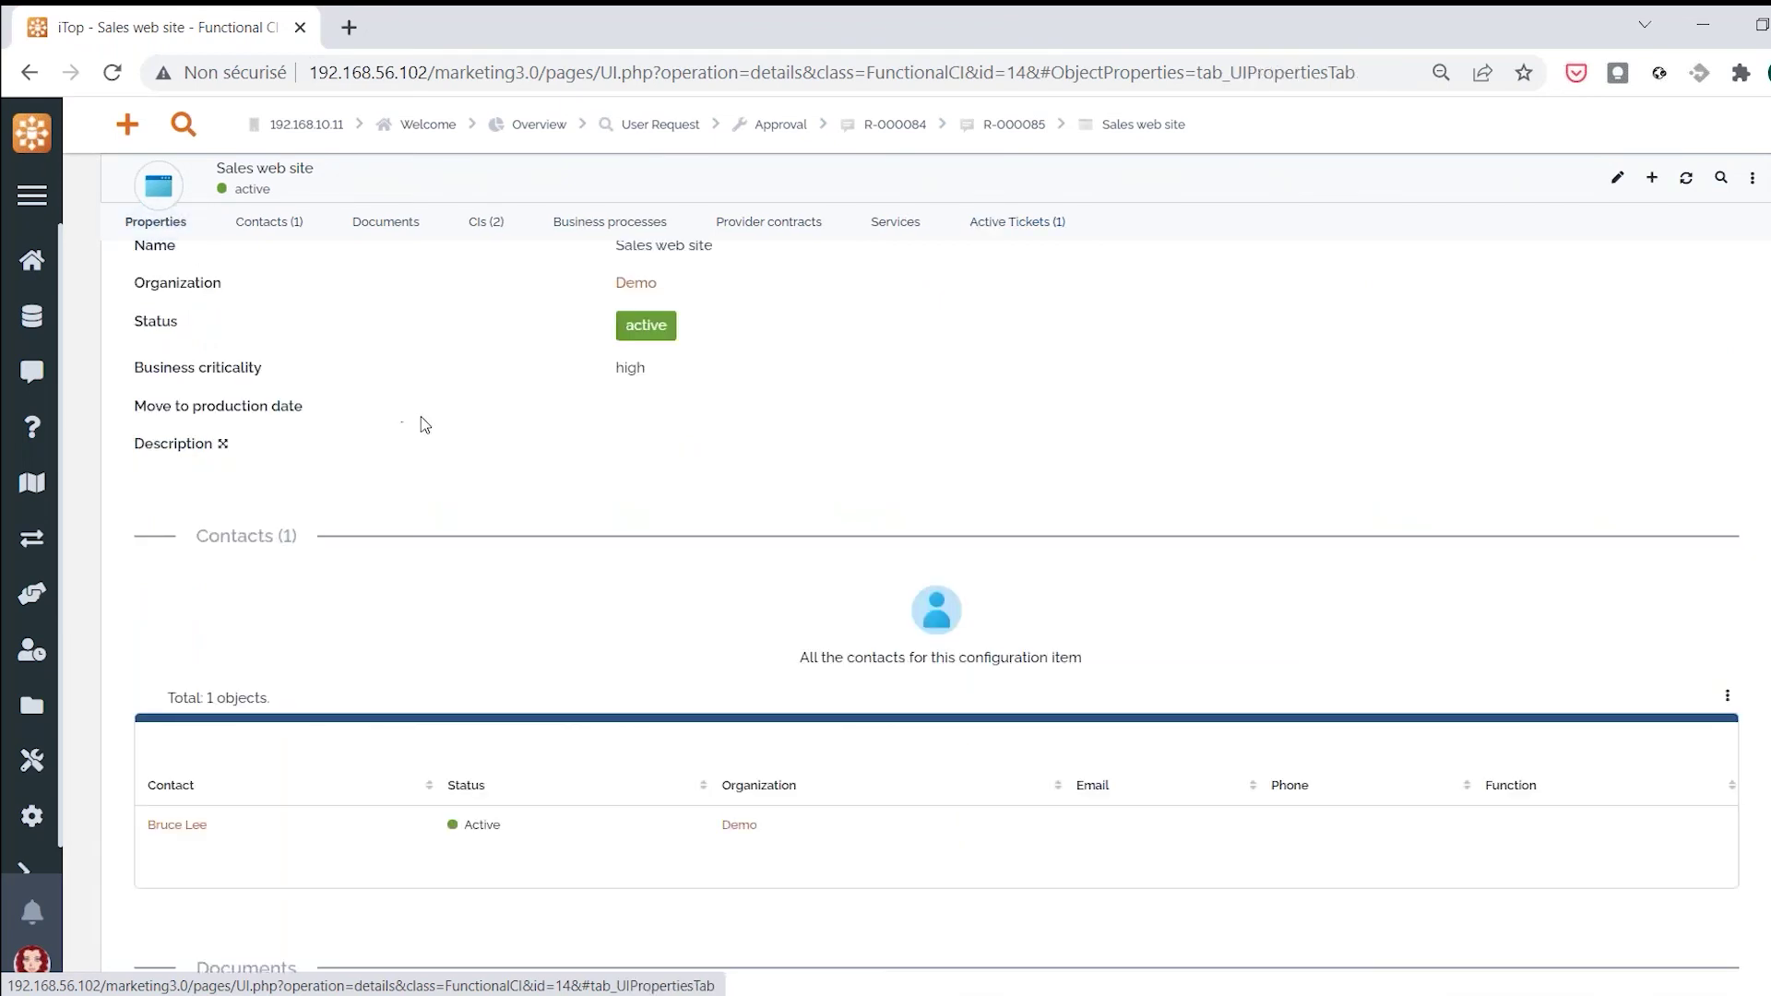
pyautogui.scroll(2, 420, 425)
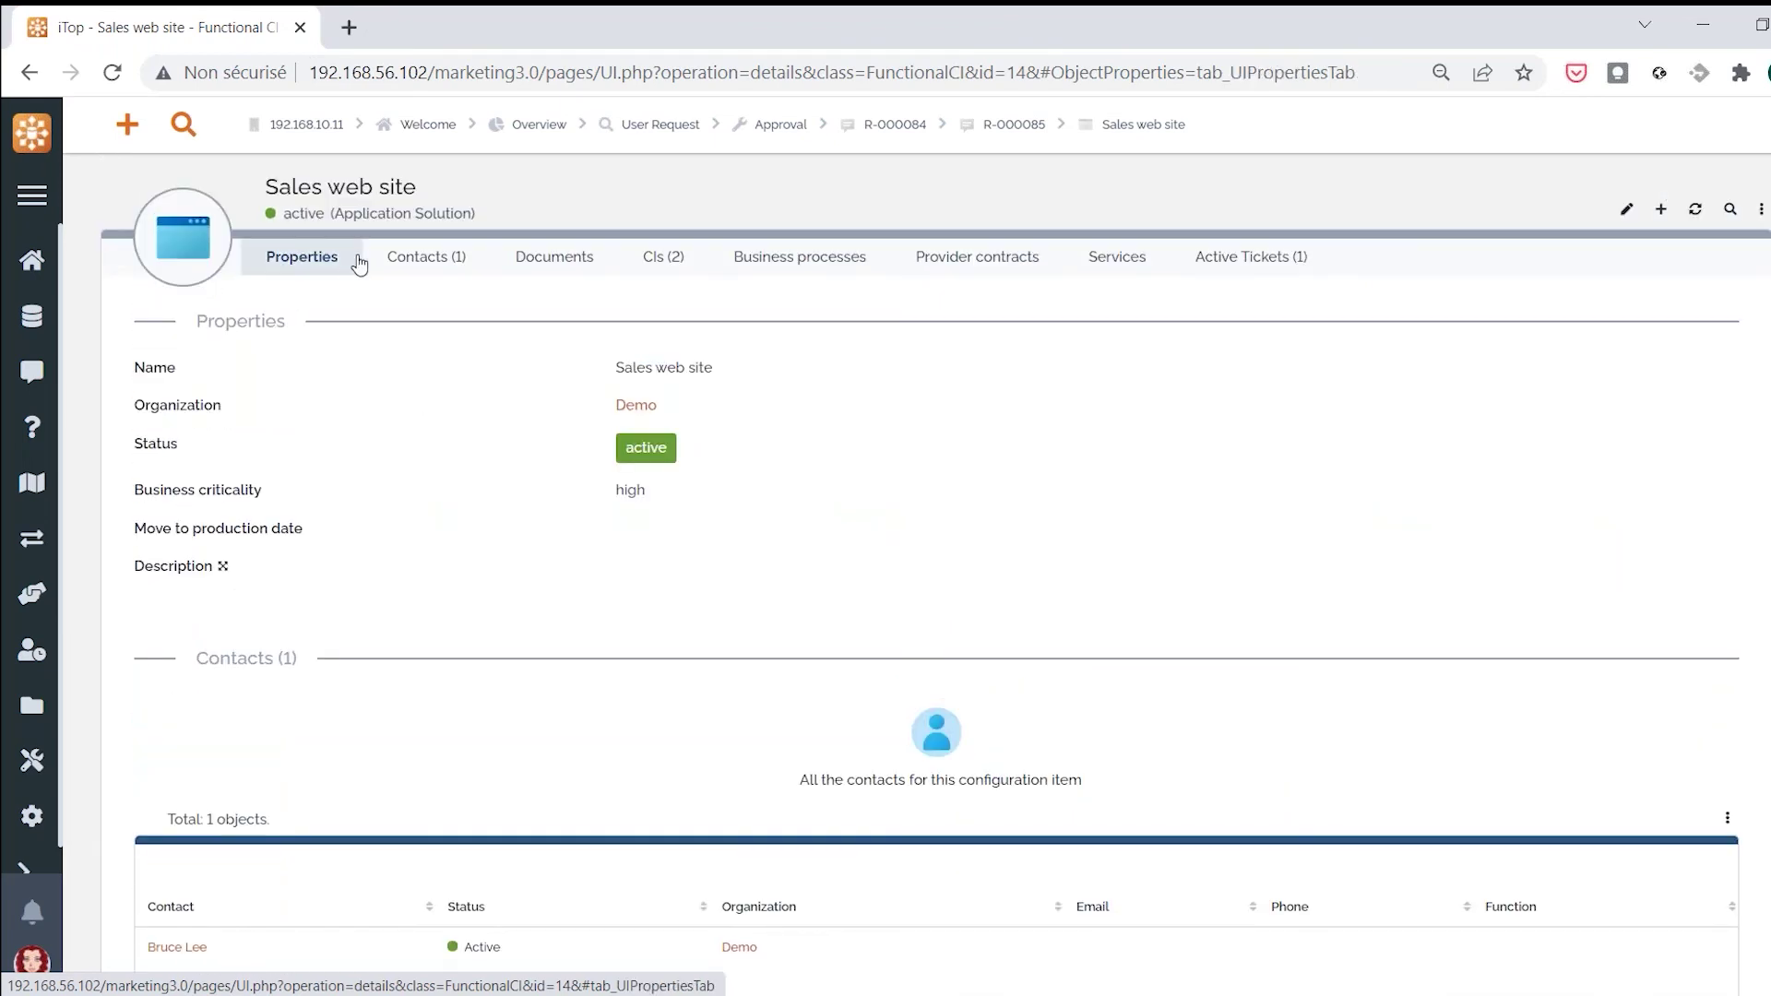
pyautogui.click(1227, 258)
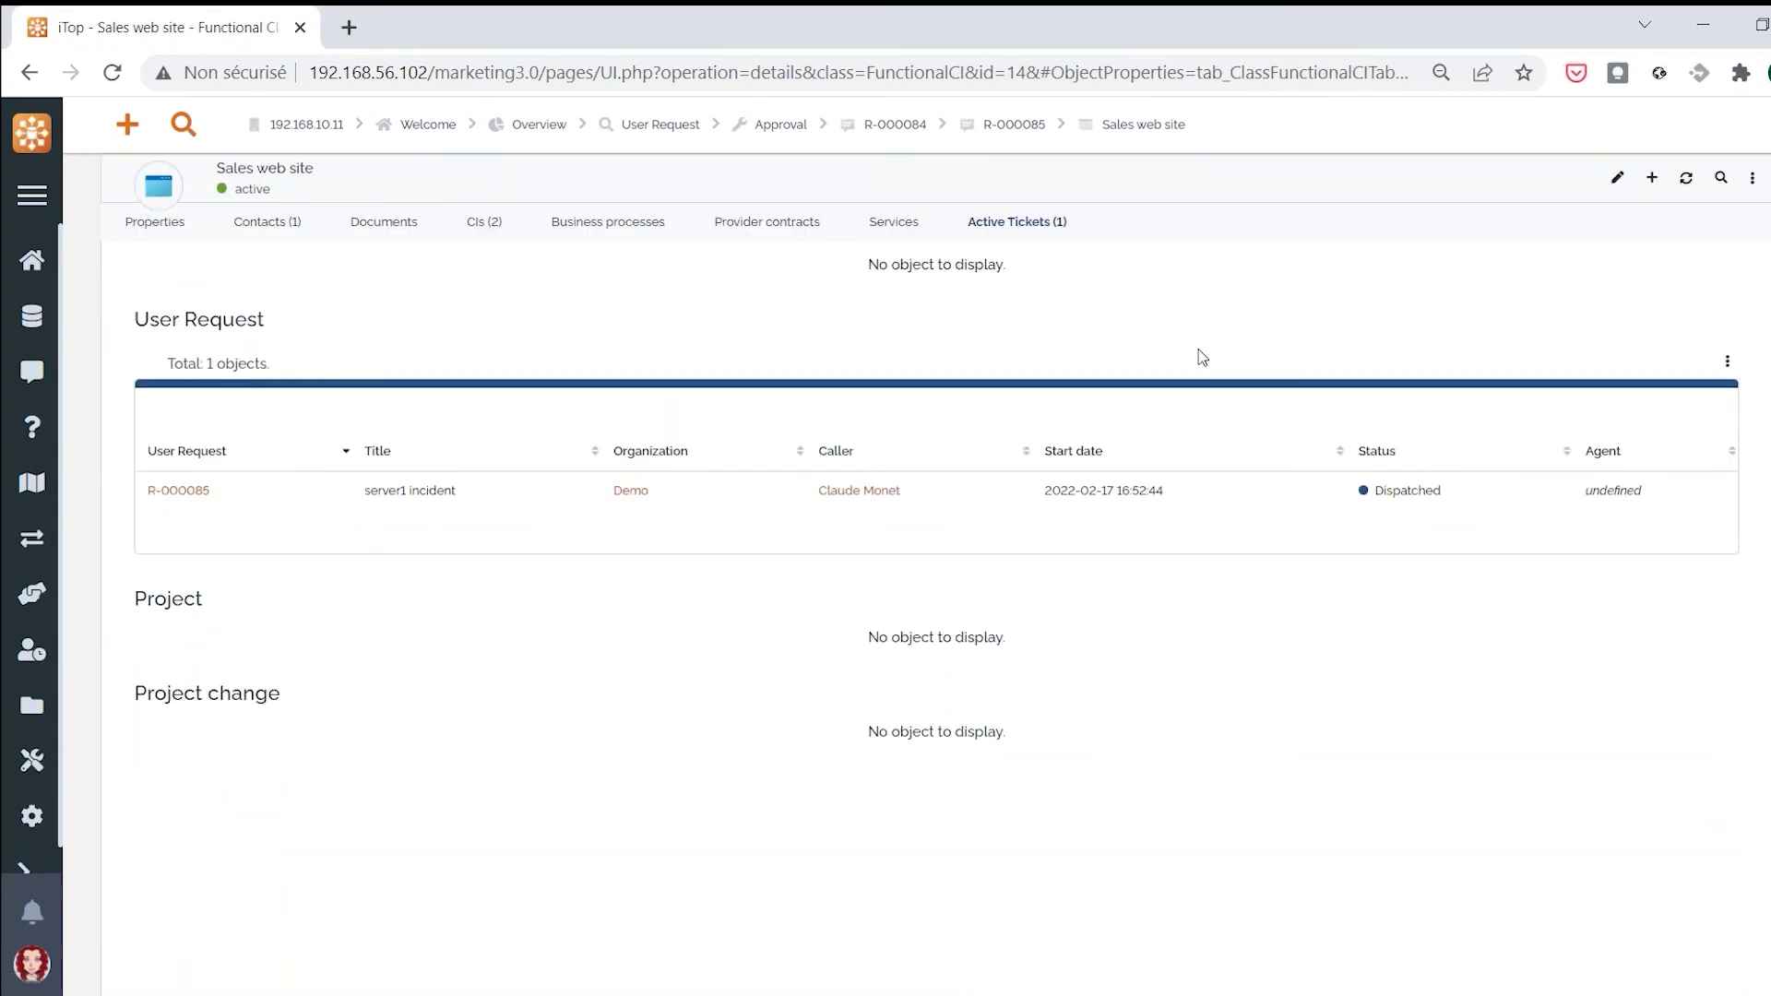
pyautogui.click(184, 494)
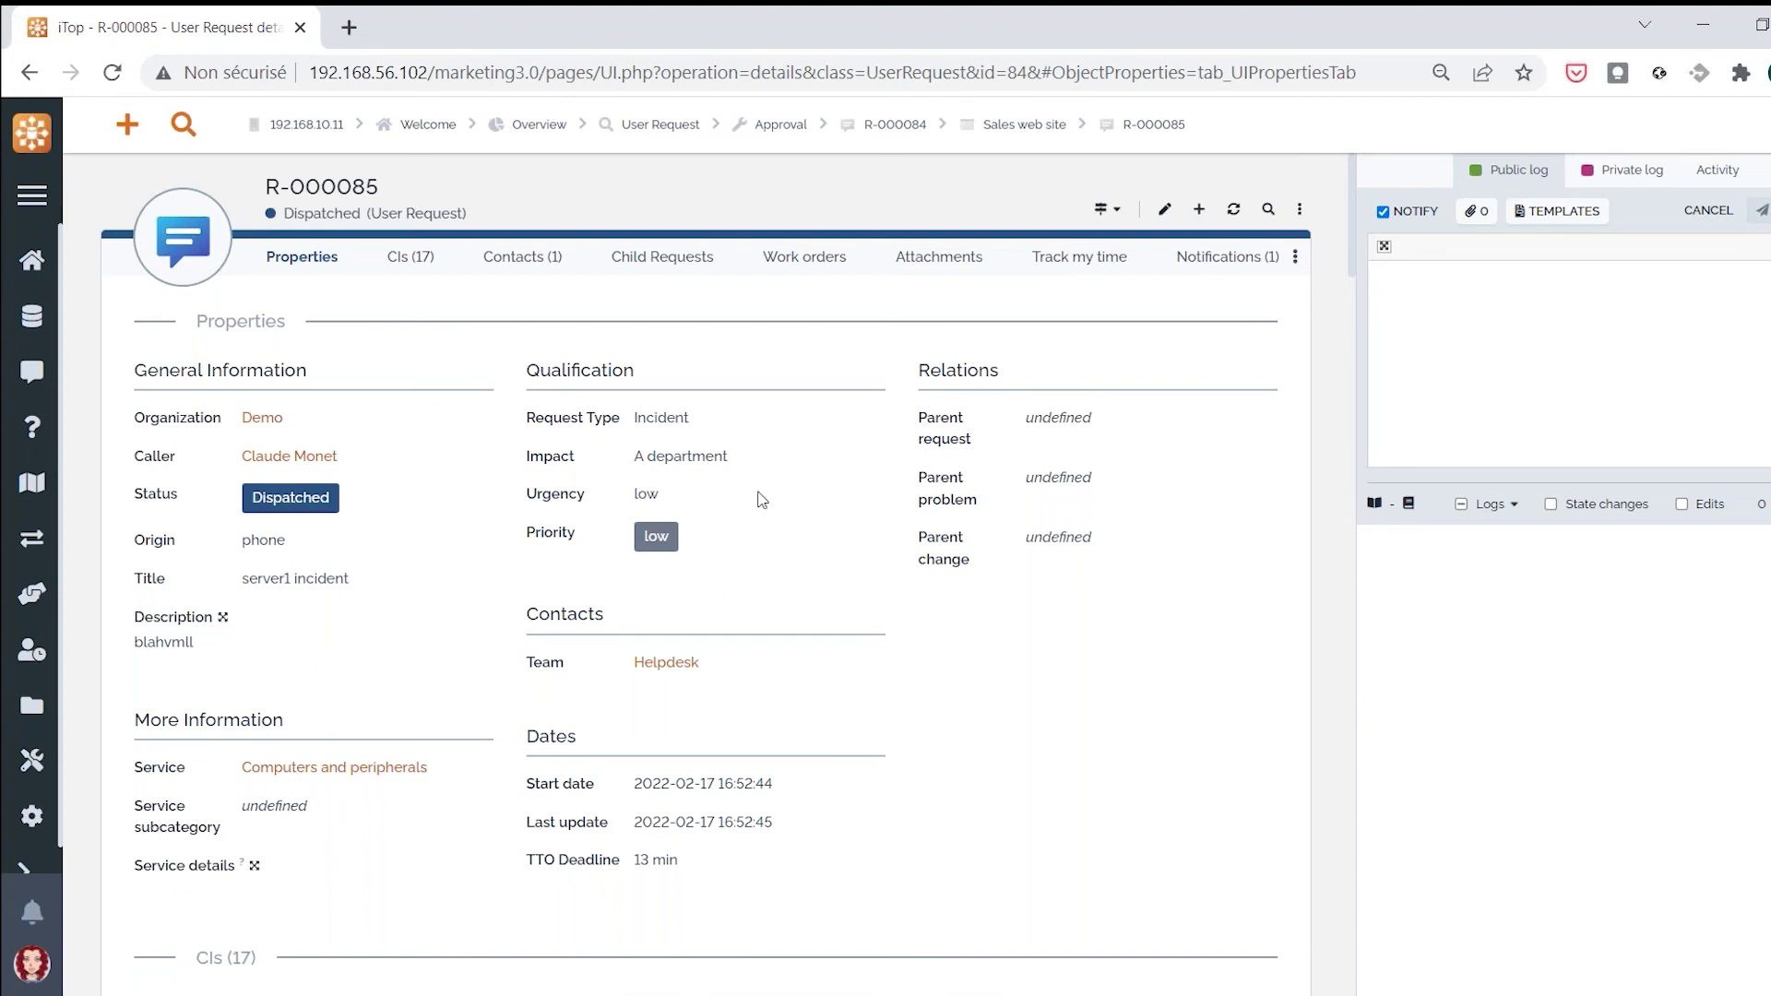
# Open the Auto dispatch UserRequest dispatch rule and view its two team rules
pyautogui.click(31, 593)
pyautogui.scroll(-1, 292, 629)
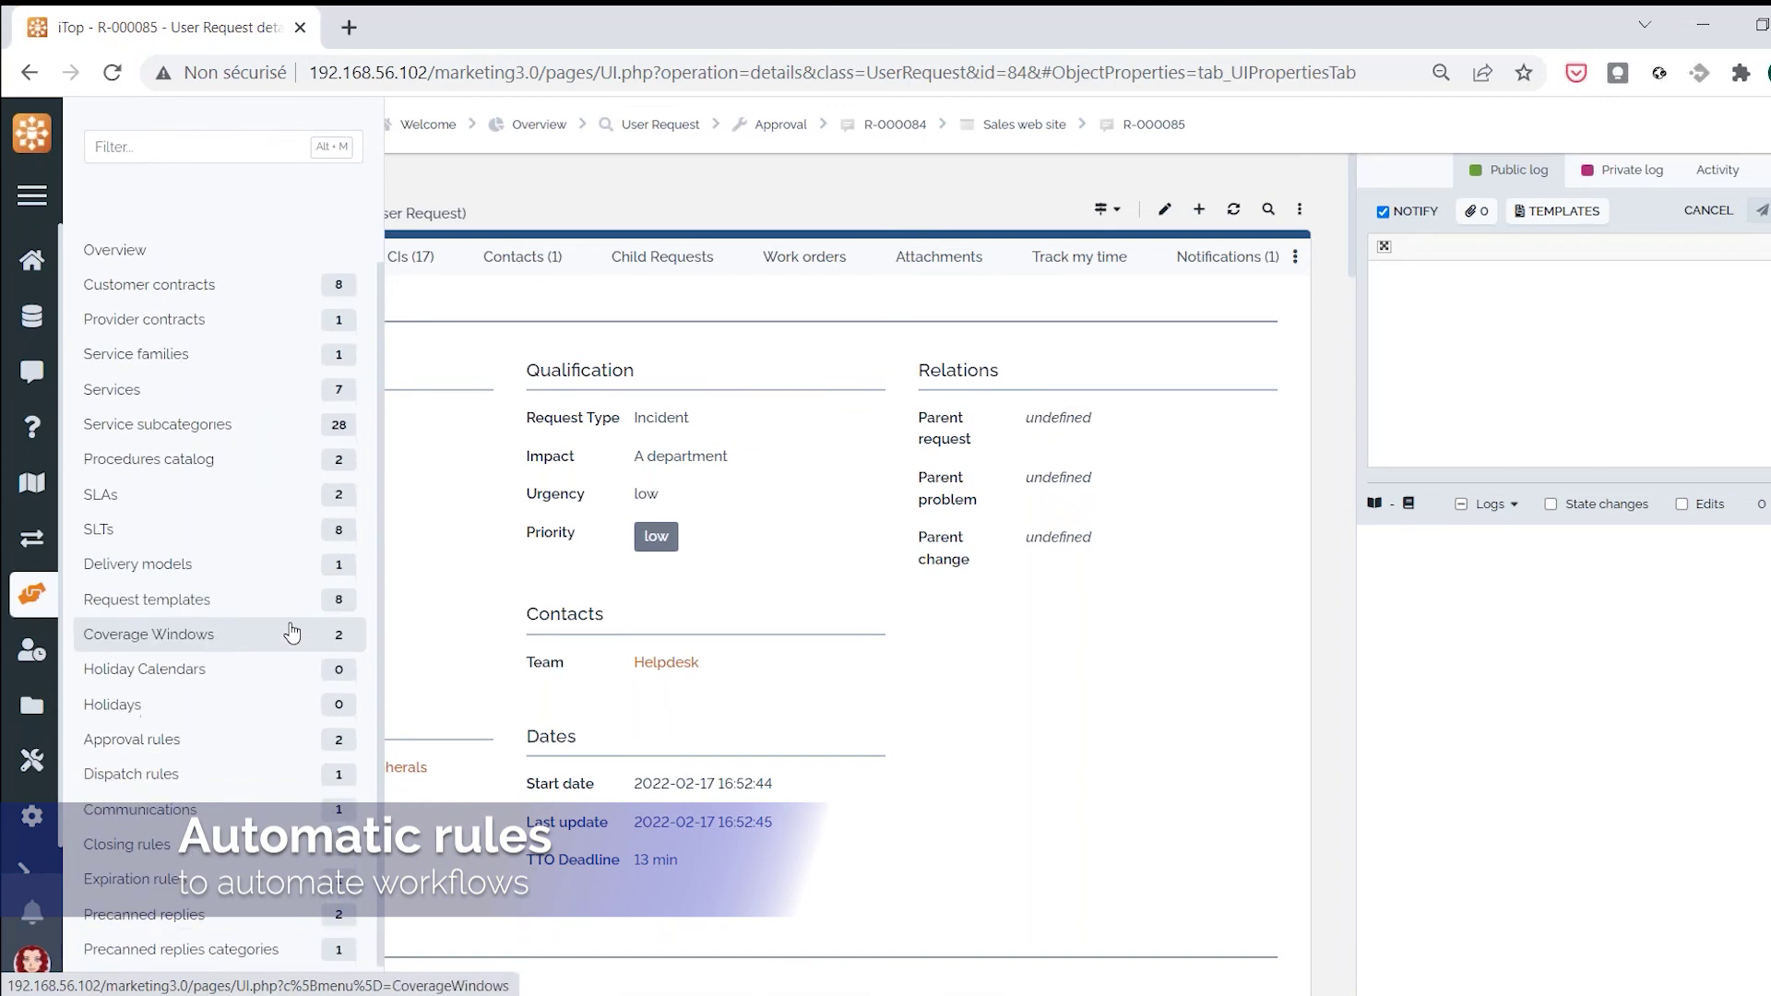
pyautogui.click(168, 783)
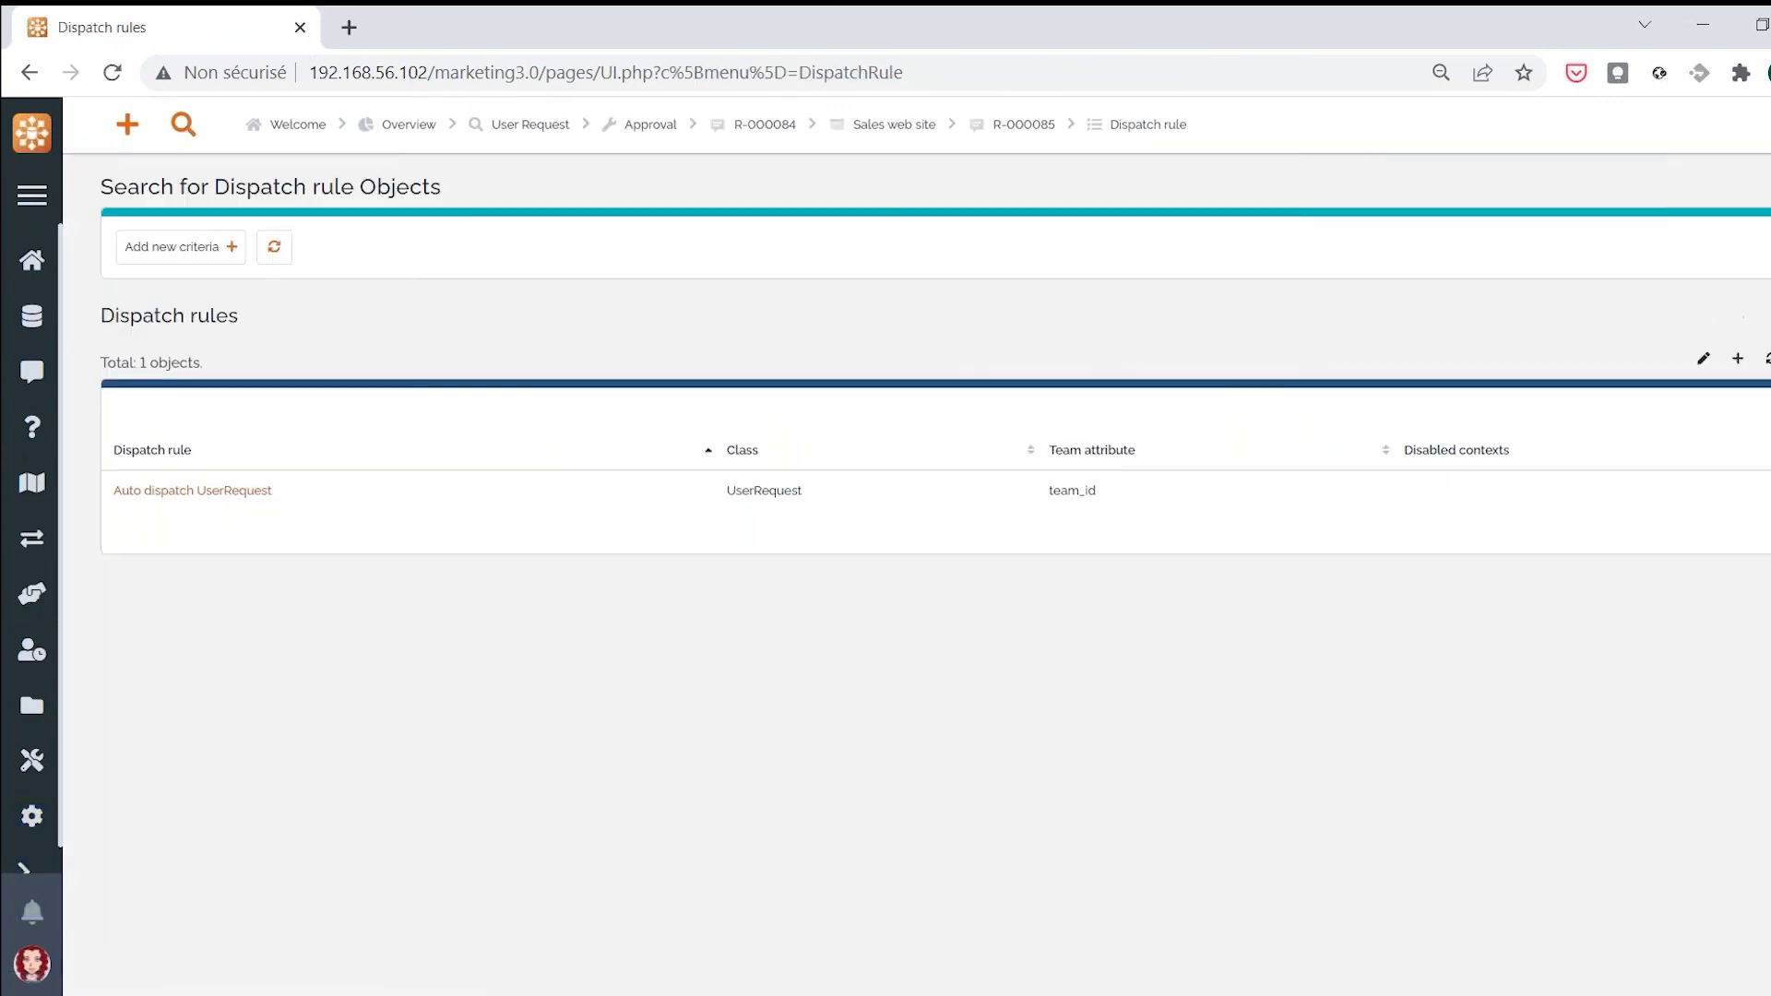
pyautogui.click(230, 500)
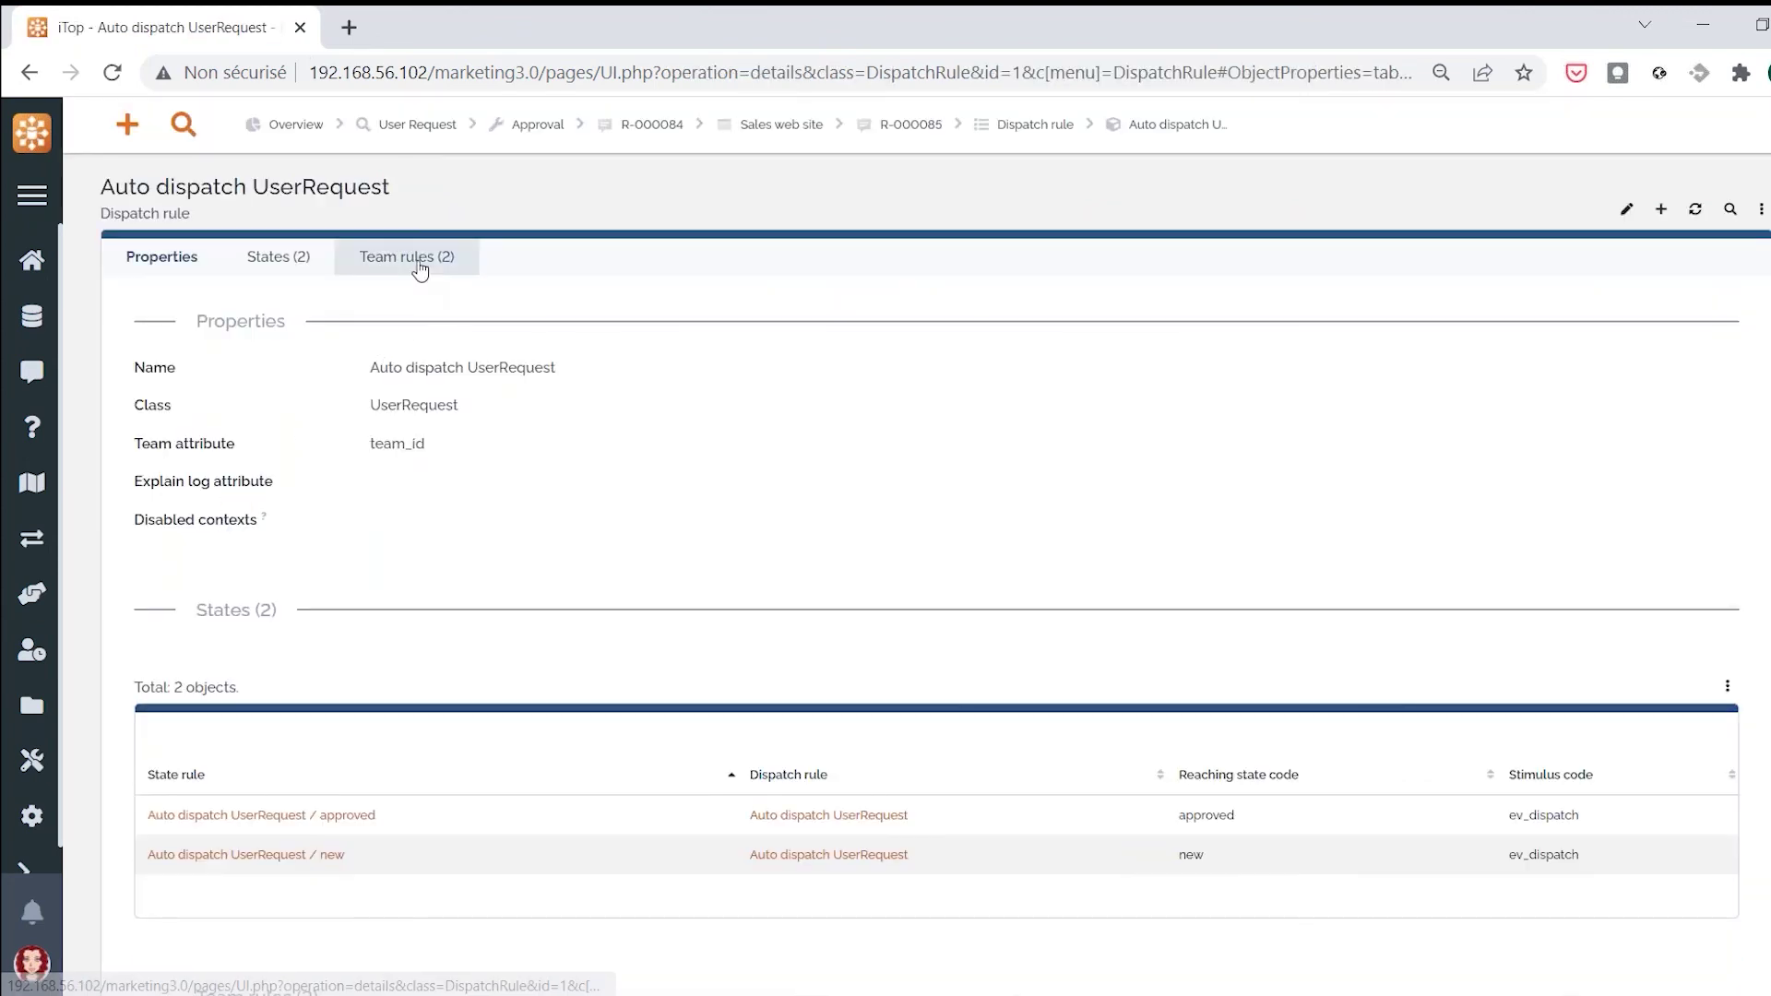
pyautogui.click(419, 266)
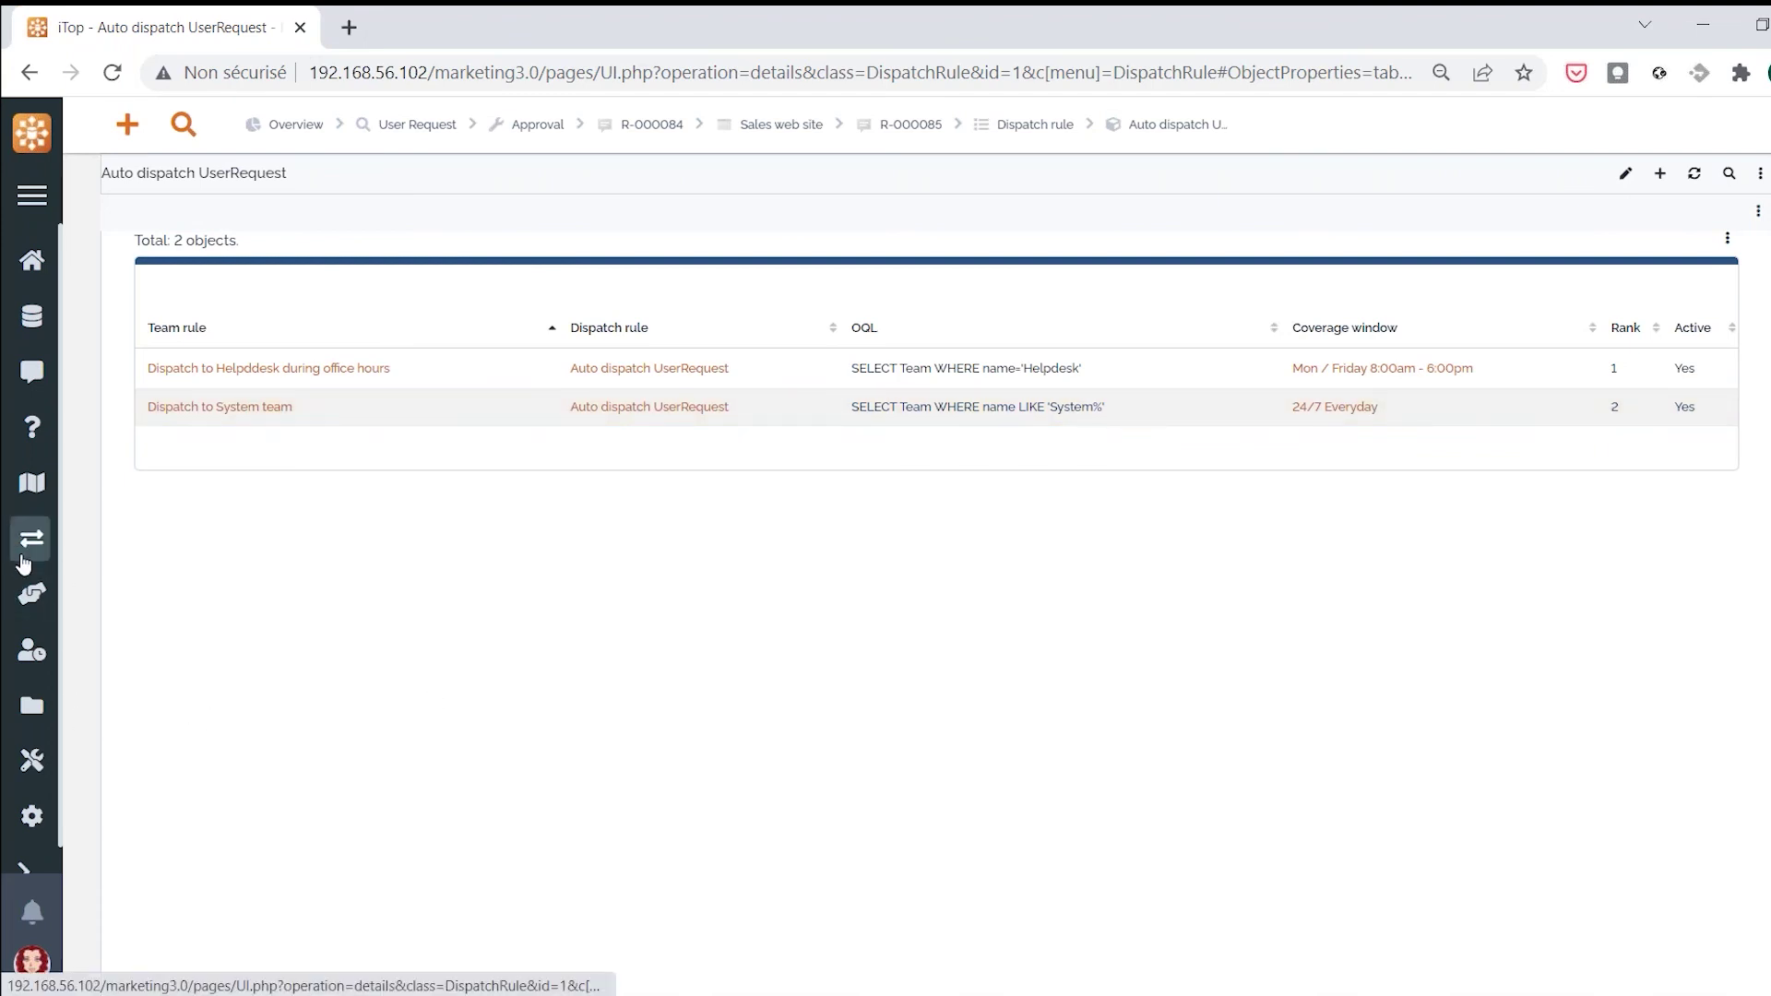
pyautogui.click(33, 598)
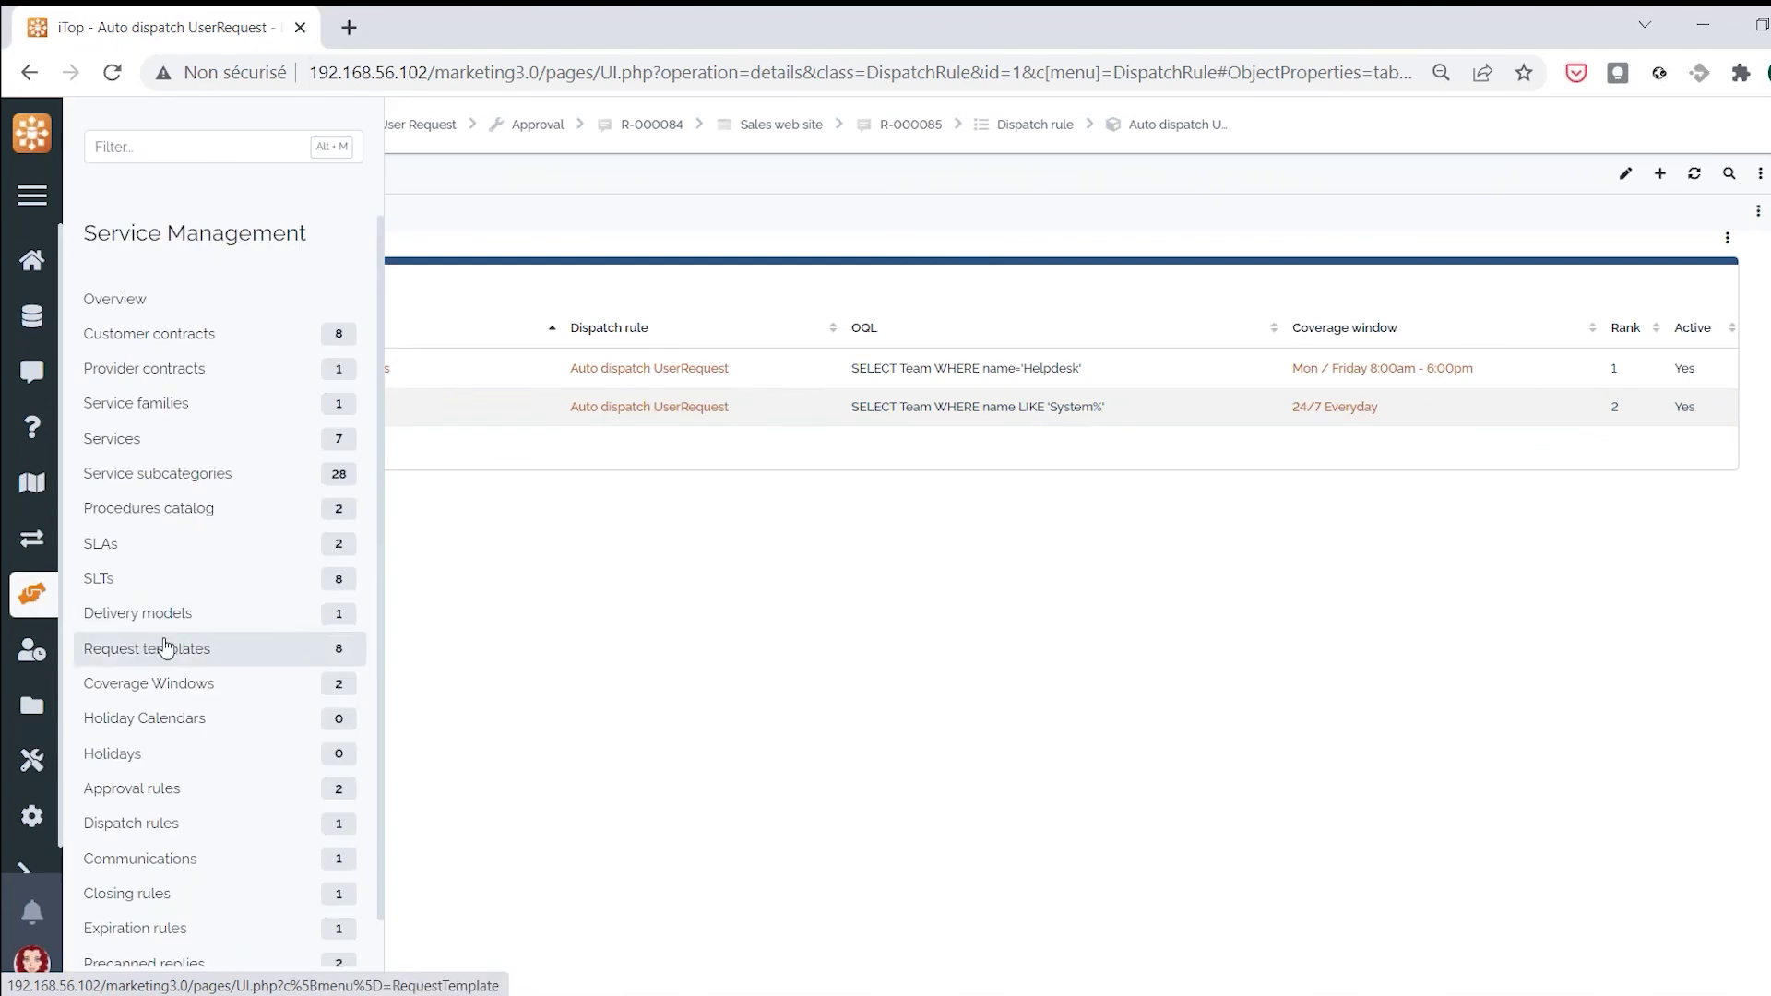
pyautogui.scroll(-1, 120, 682)
# Open the Approval by the manager rule and view its three service subcategories
pyautogui.click(211, 747)
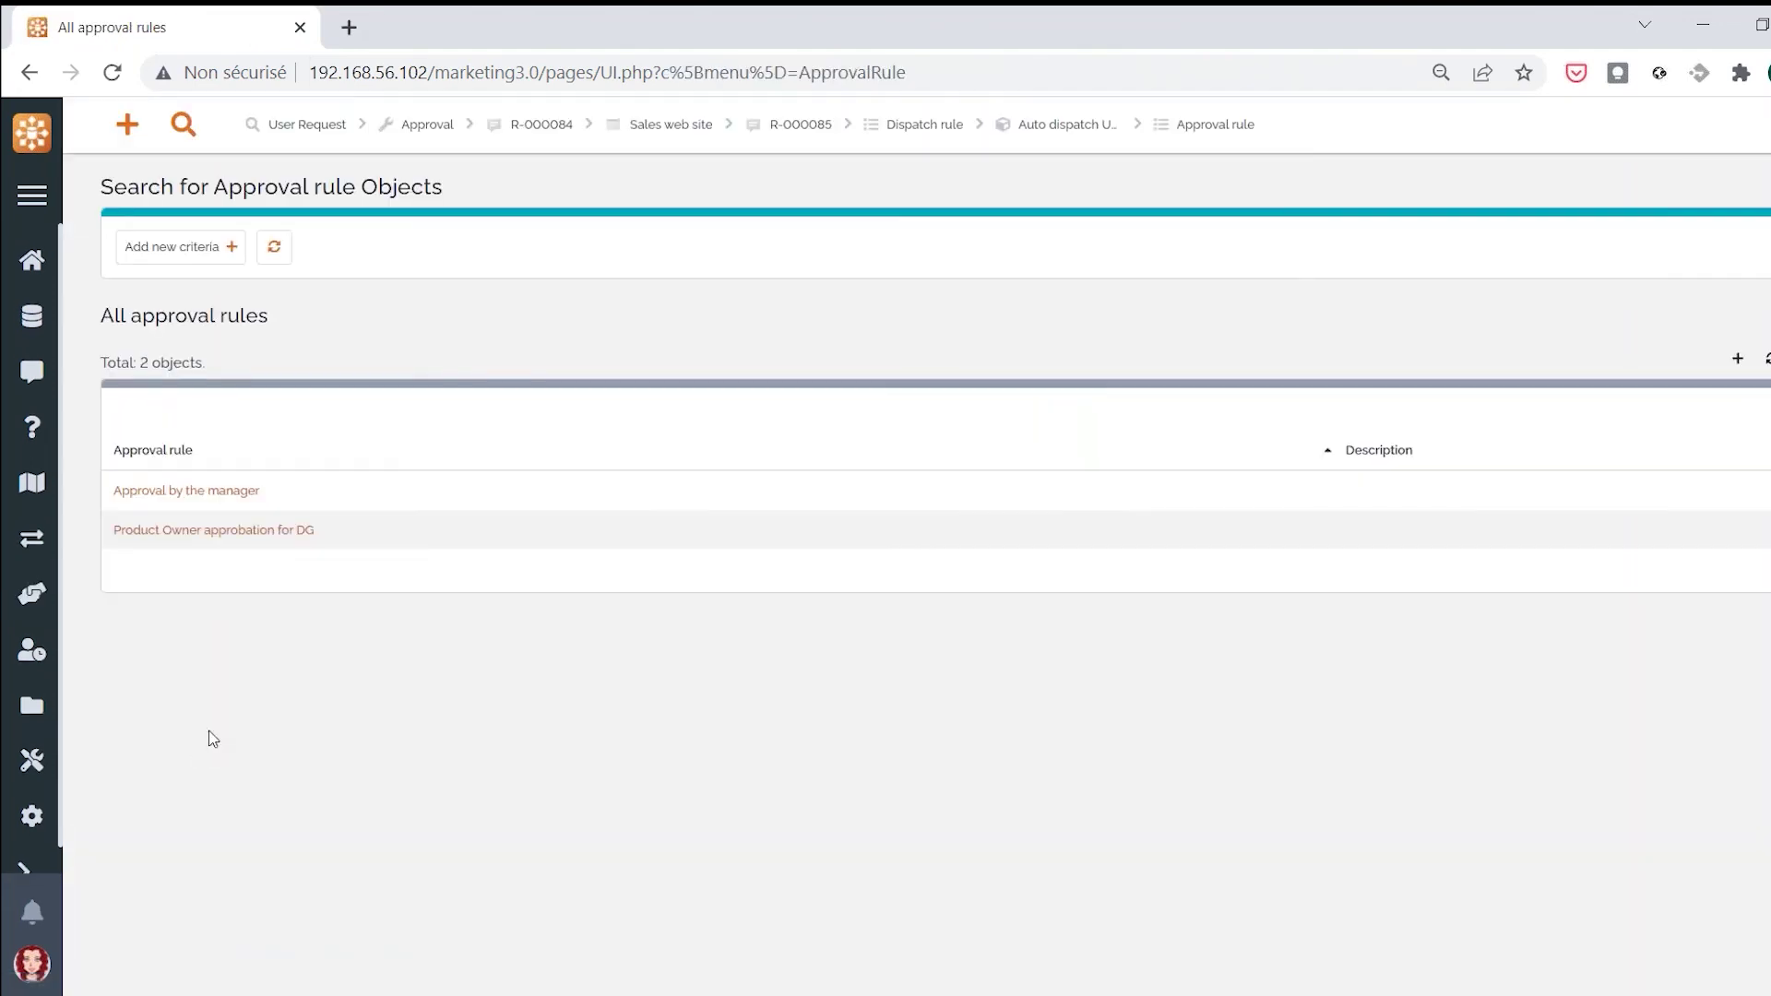
pyautogui.click(187, 499)
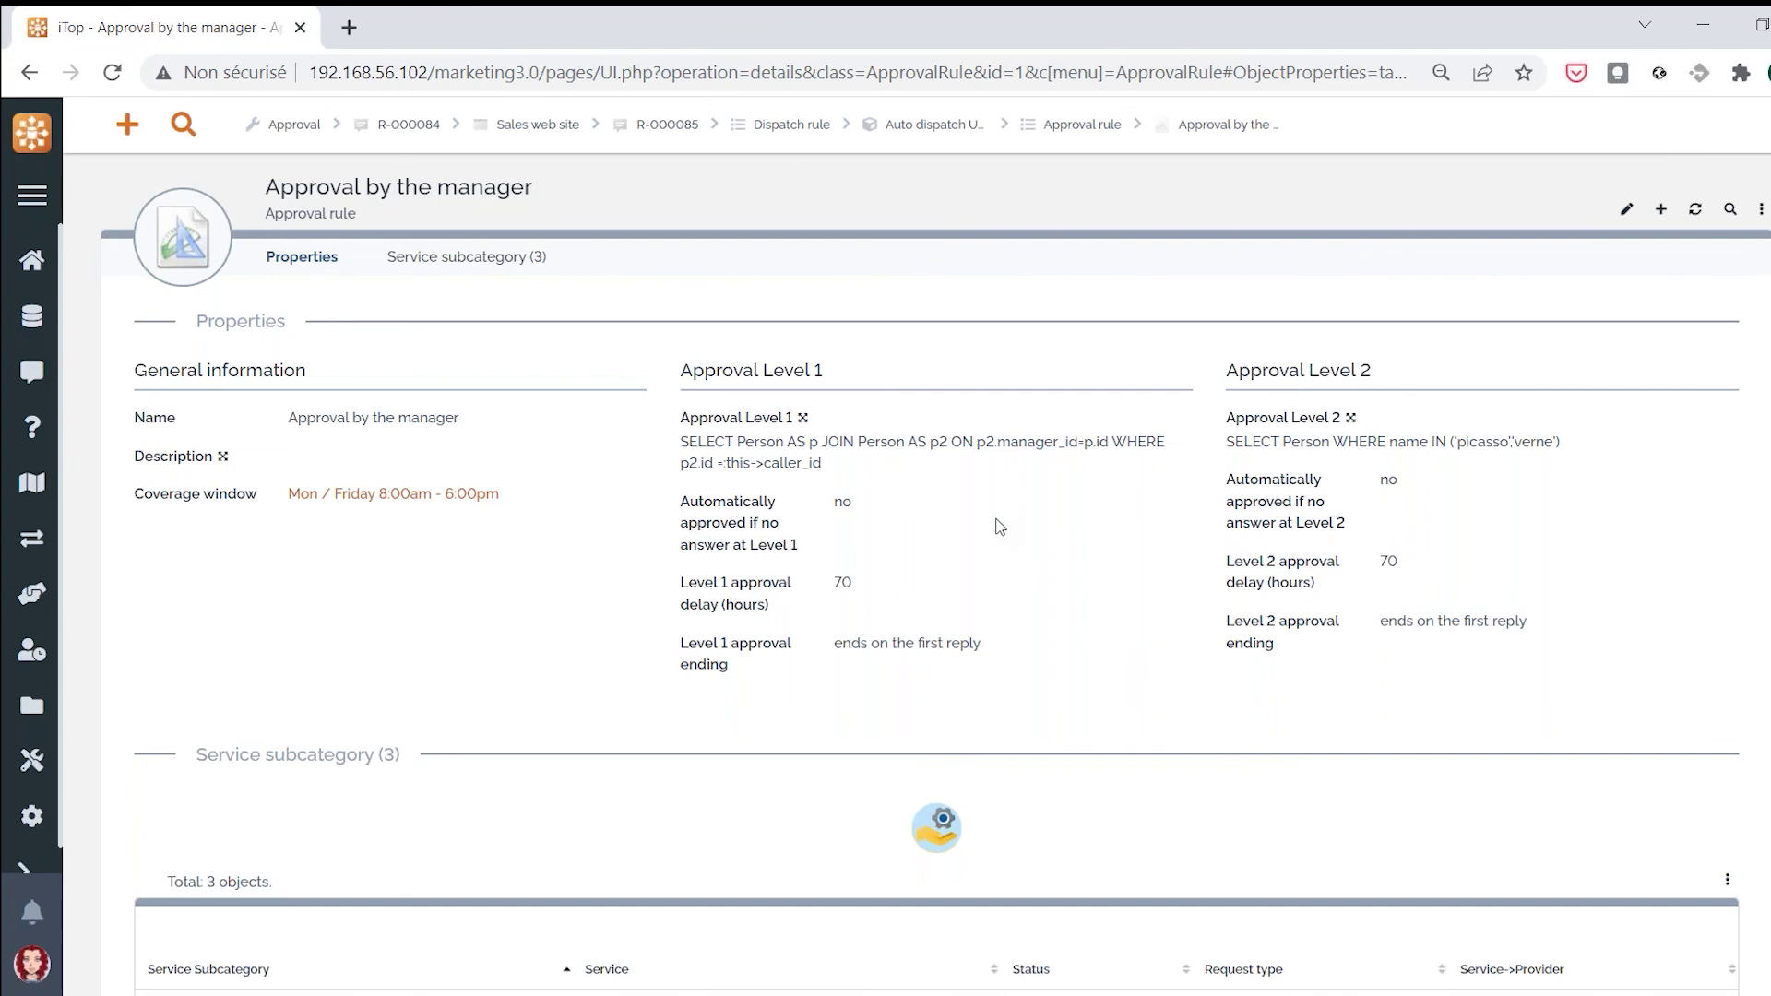
pyautogui.click(489, 258)
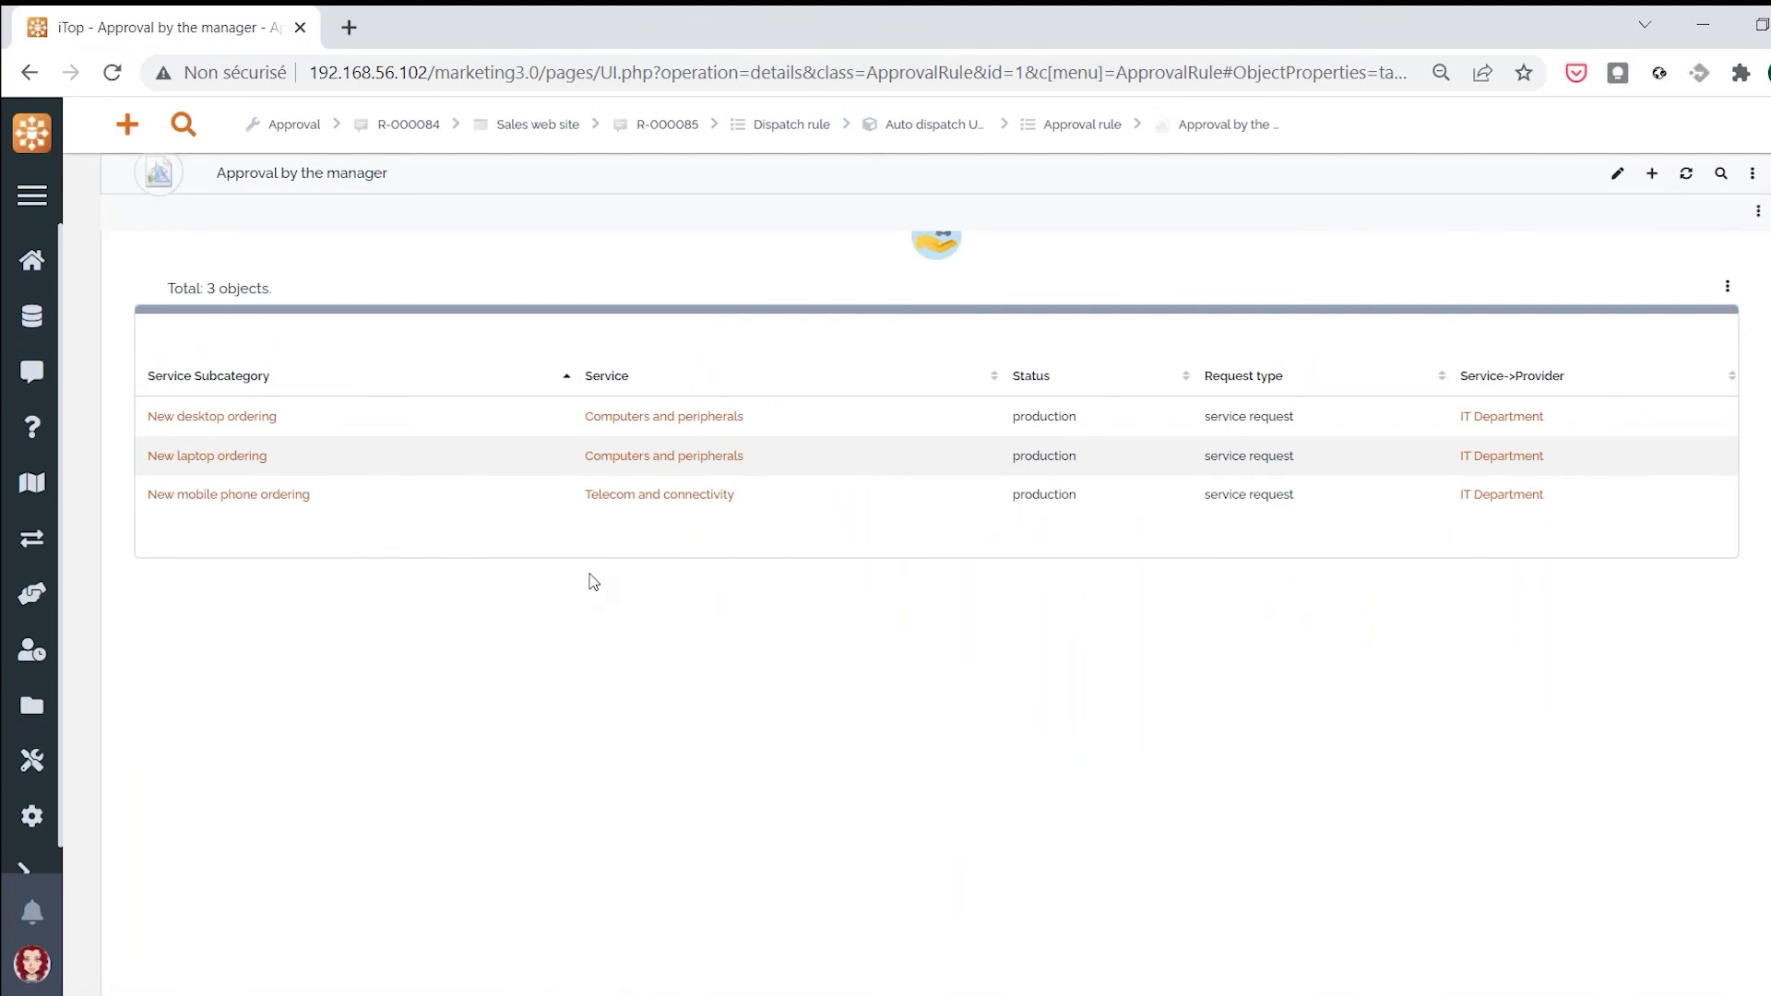
# List the closing rules under Service Management
pyautogui.click(35, 549)
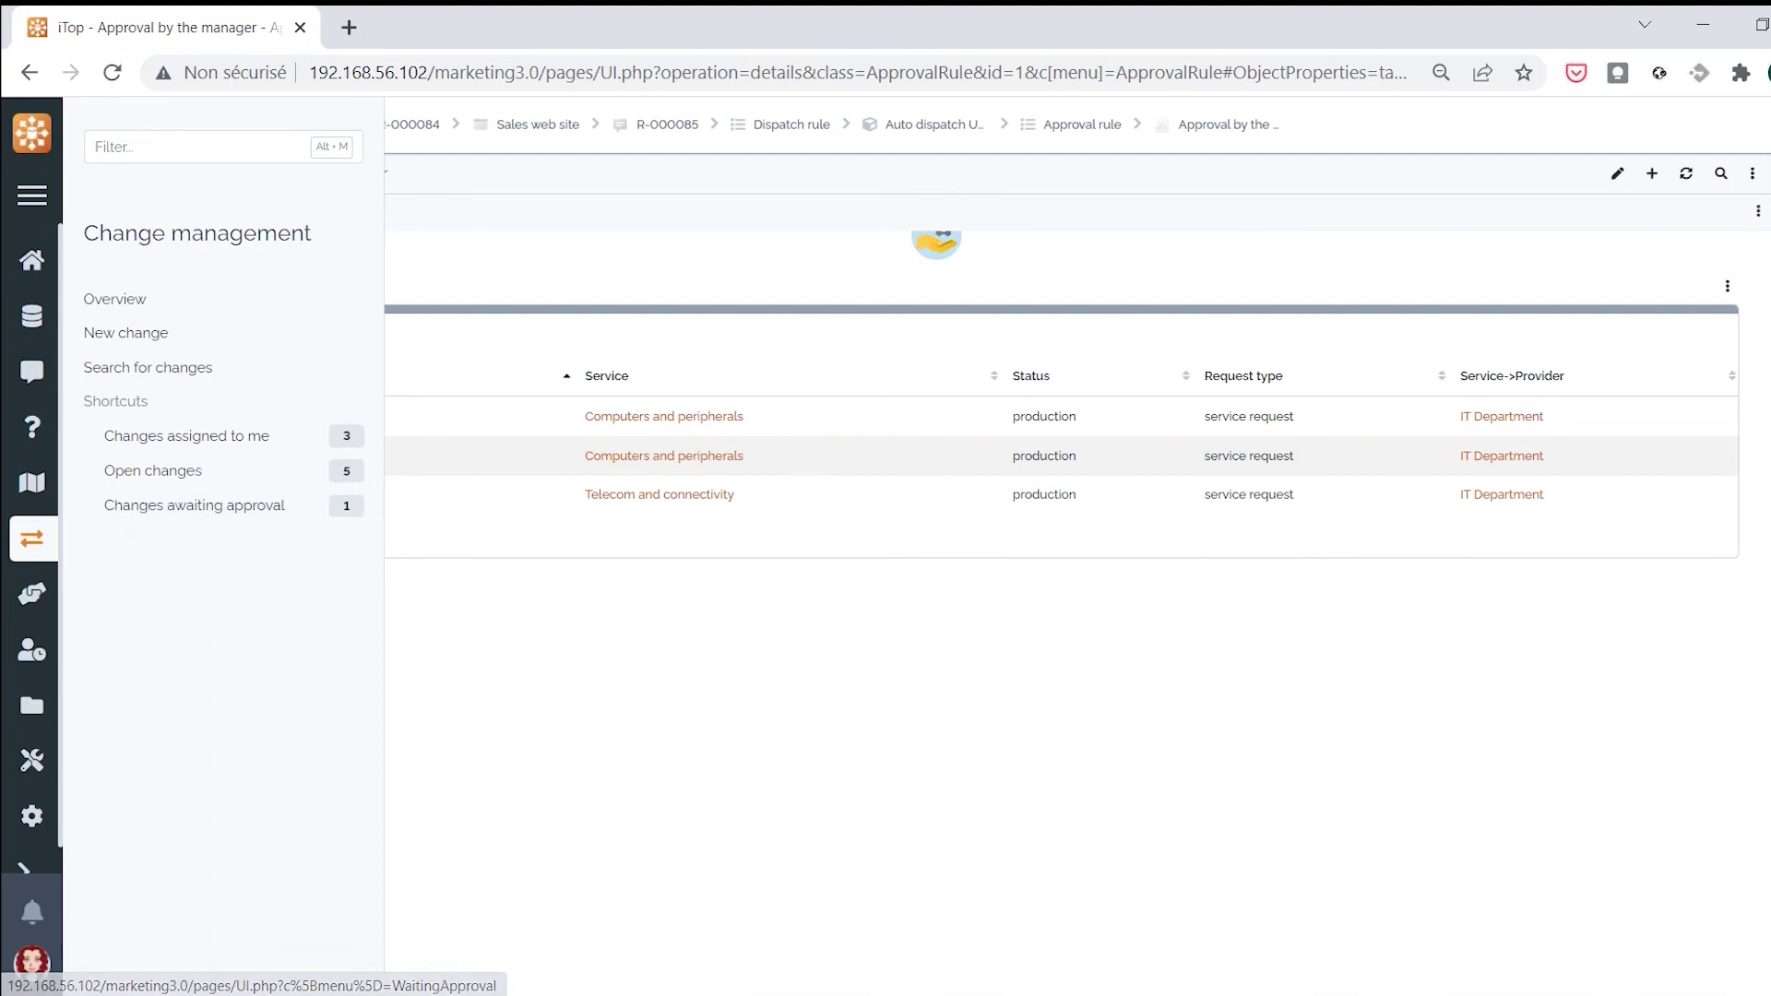
pyautogui.click(37, 597)
pyautogui.scroll(-1, 280, 715)
pyautogui.click(180, 854)
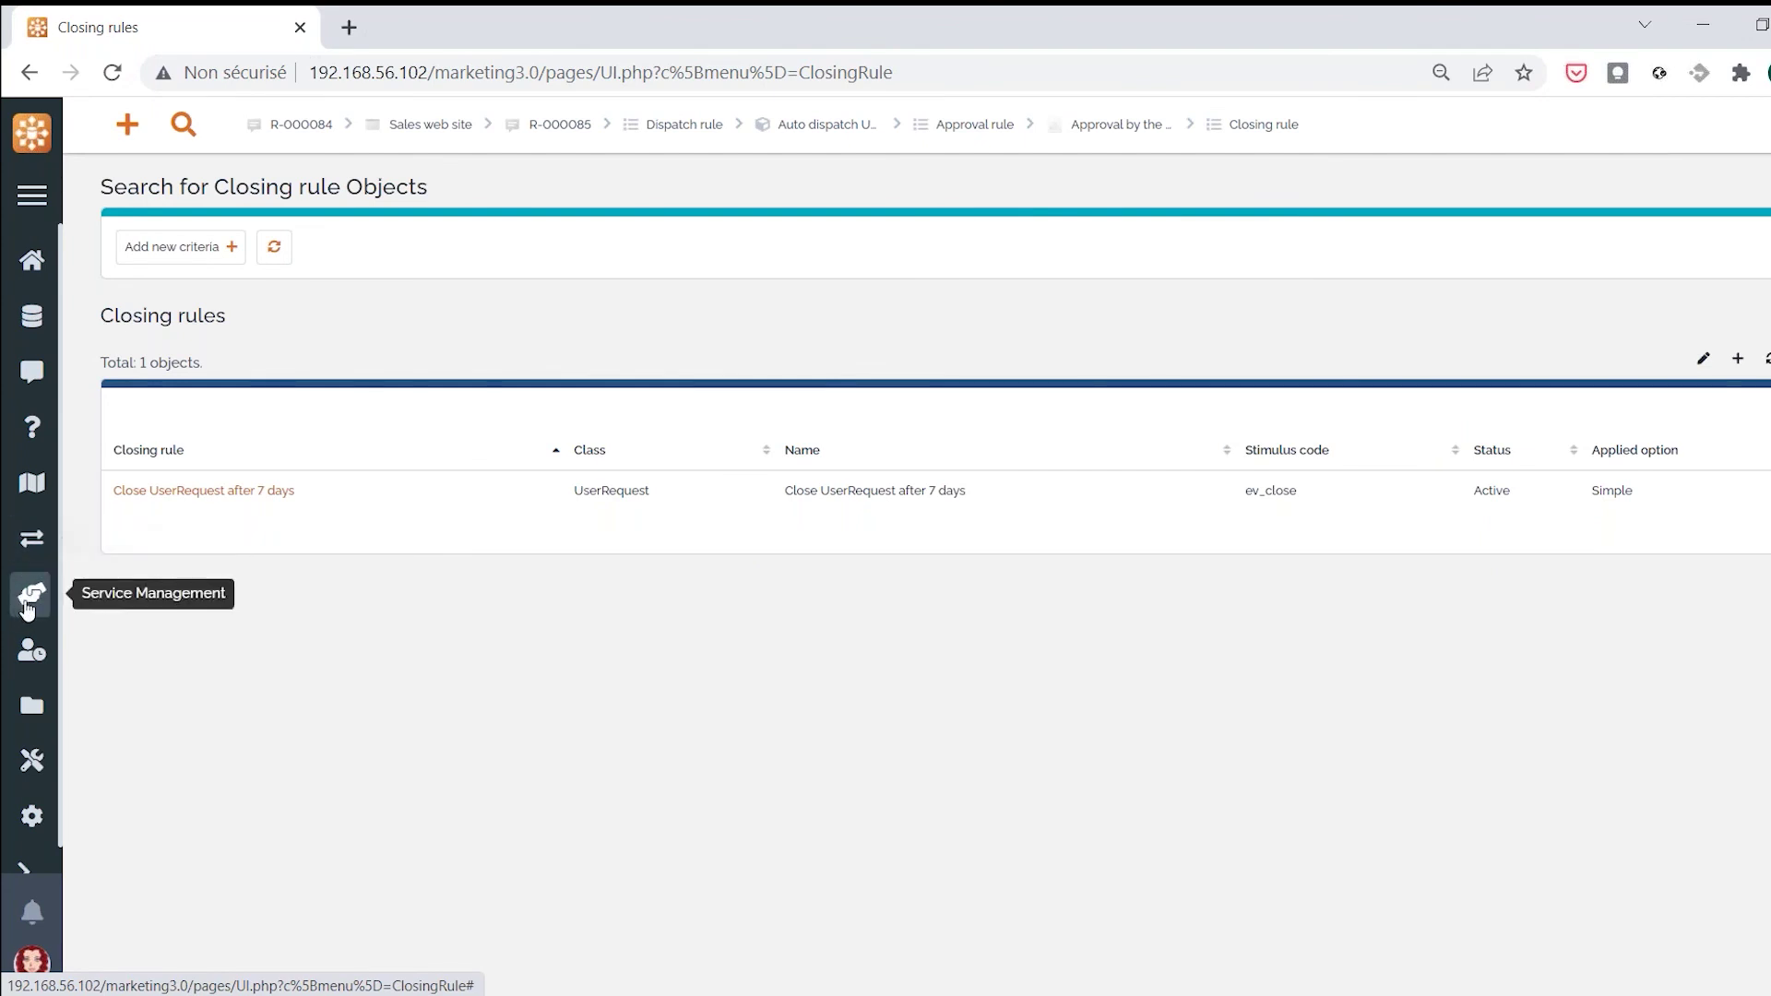
# Open the Notify Licence expiration 5 days rule and highlight its SoftwareLicence class and end_date check
pyautogui.click(27, 600)
pyautogui.scroll(-1, 212, 950)
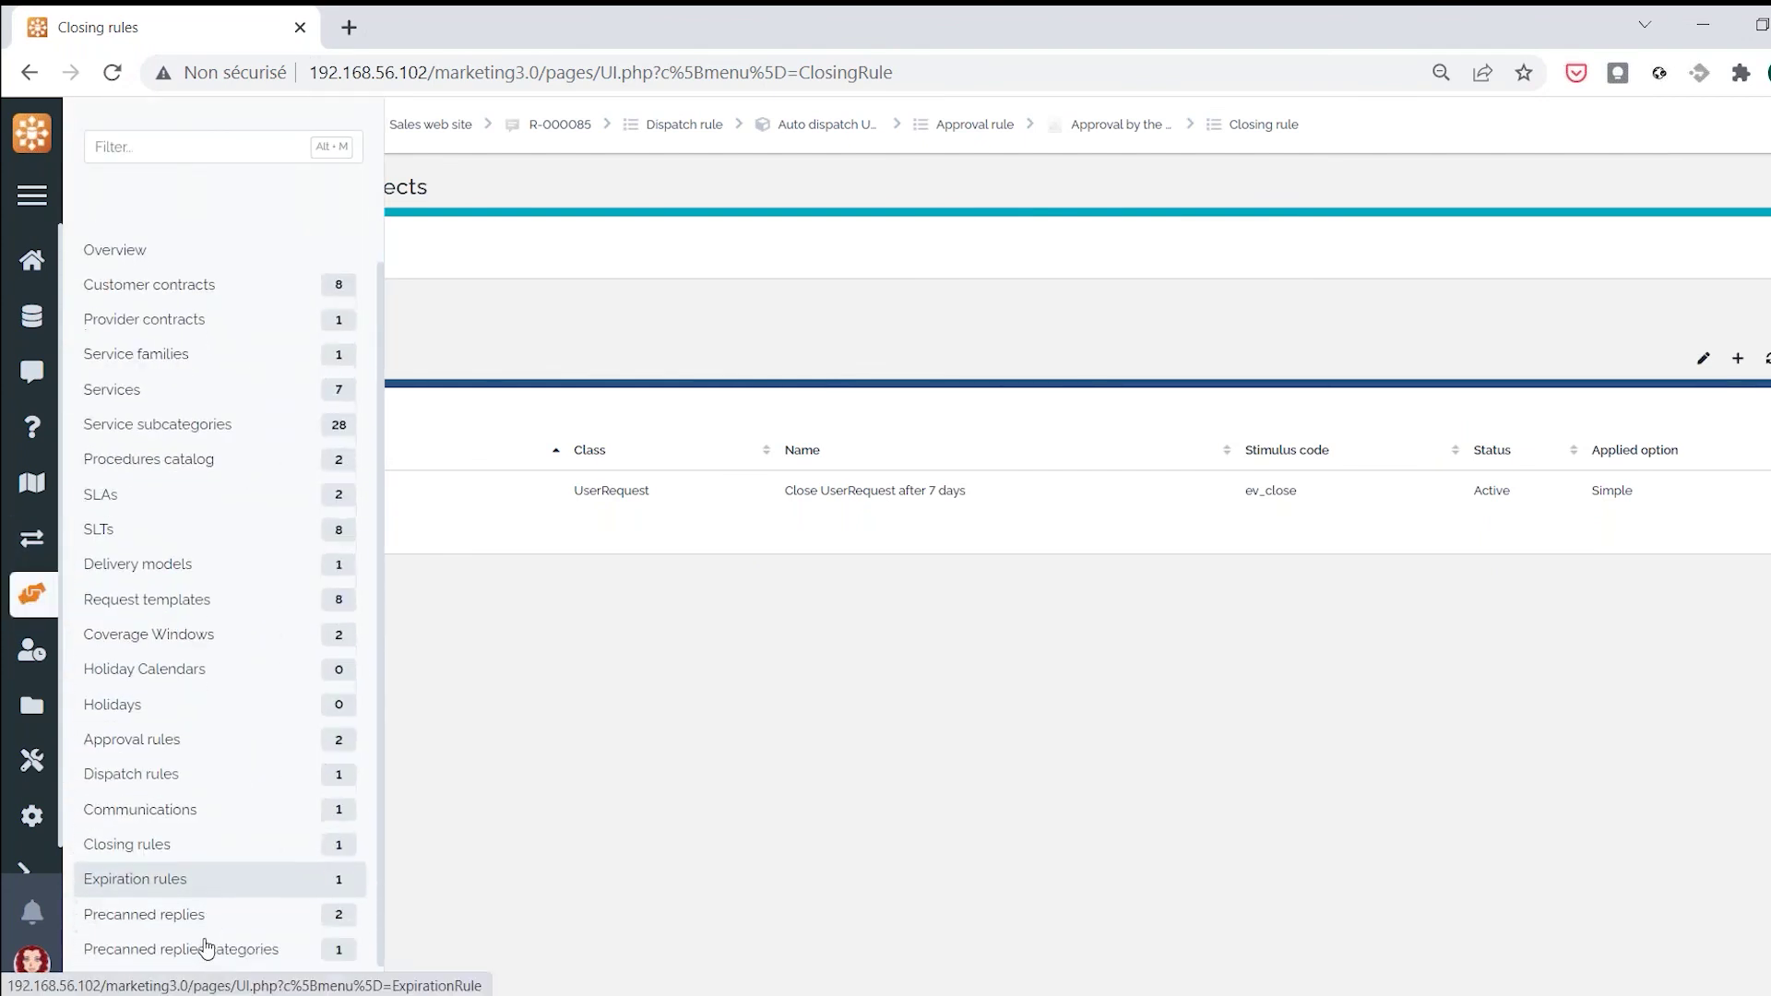
pyautogui.click(198, 887)
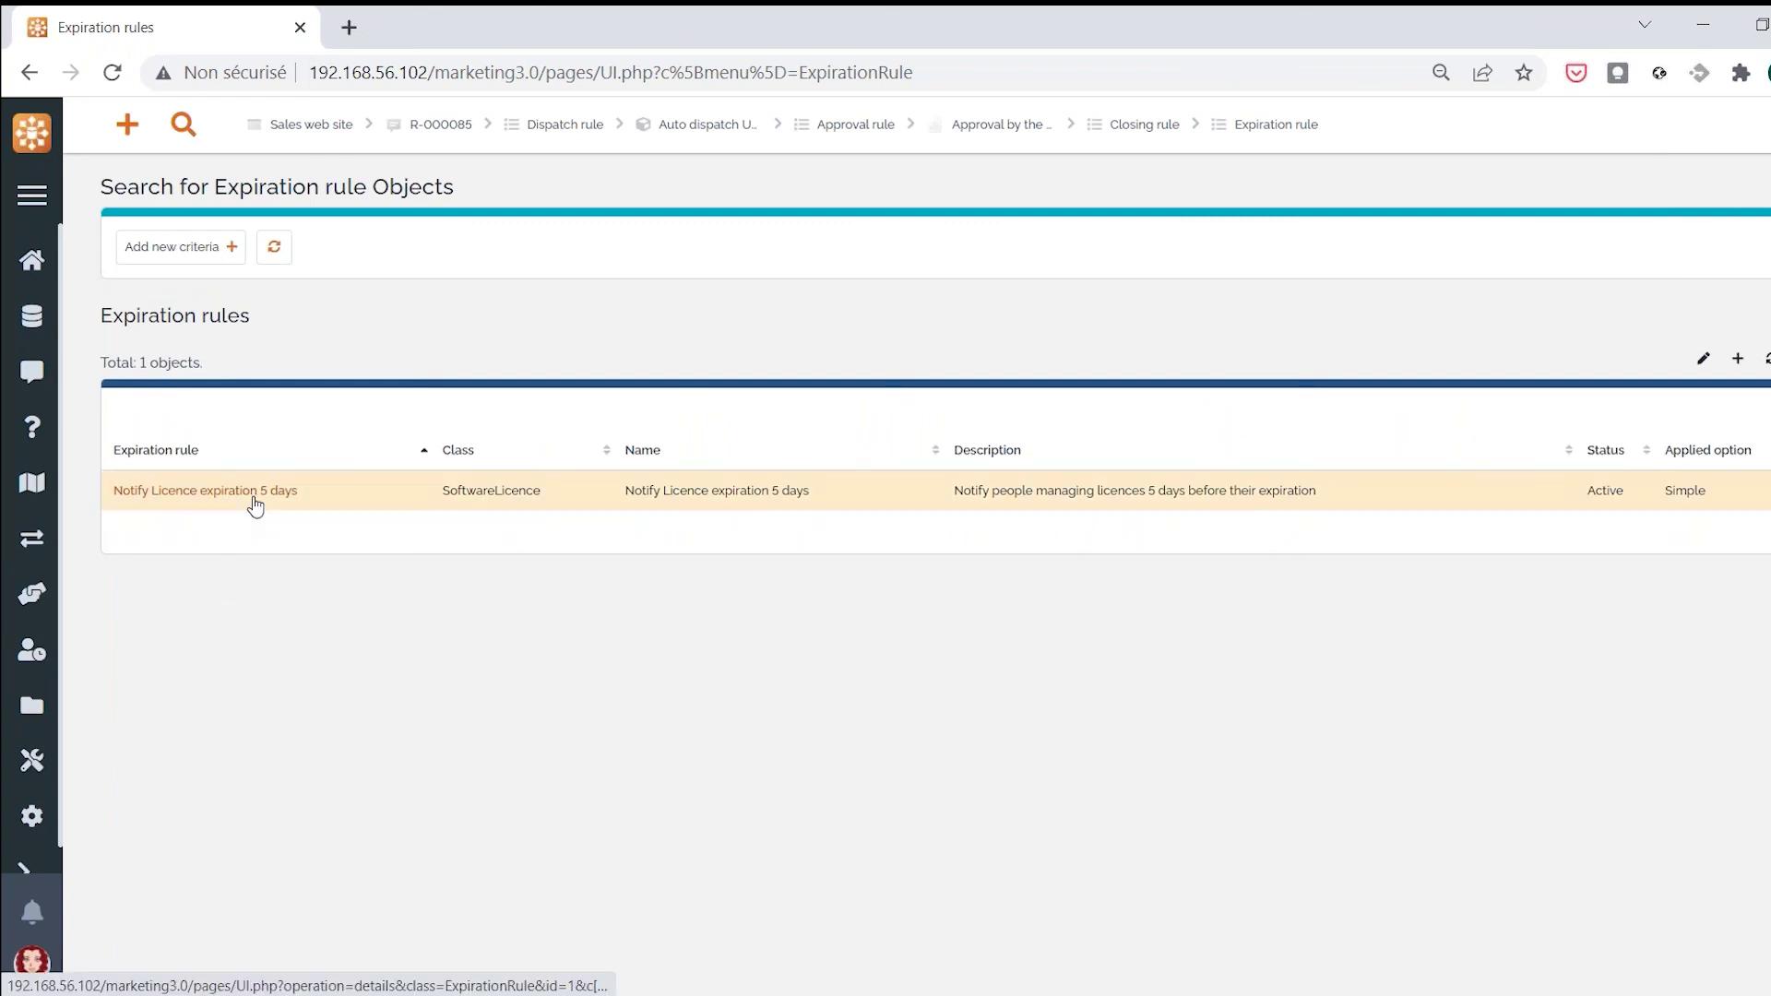
pyautogui.click(256, 494)
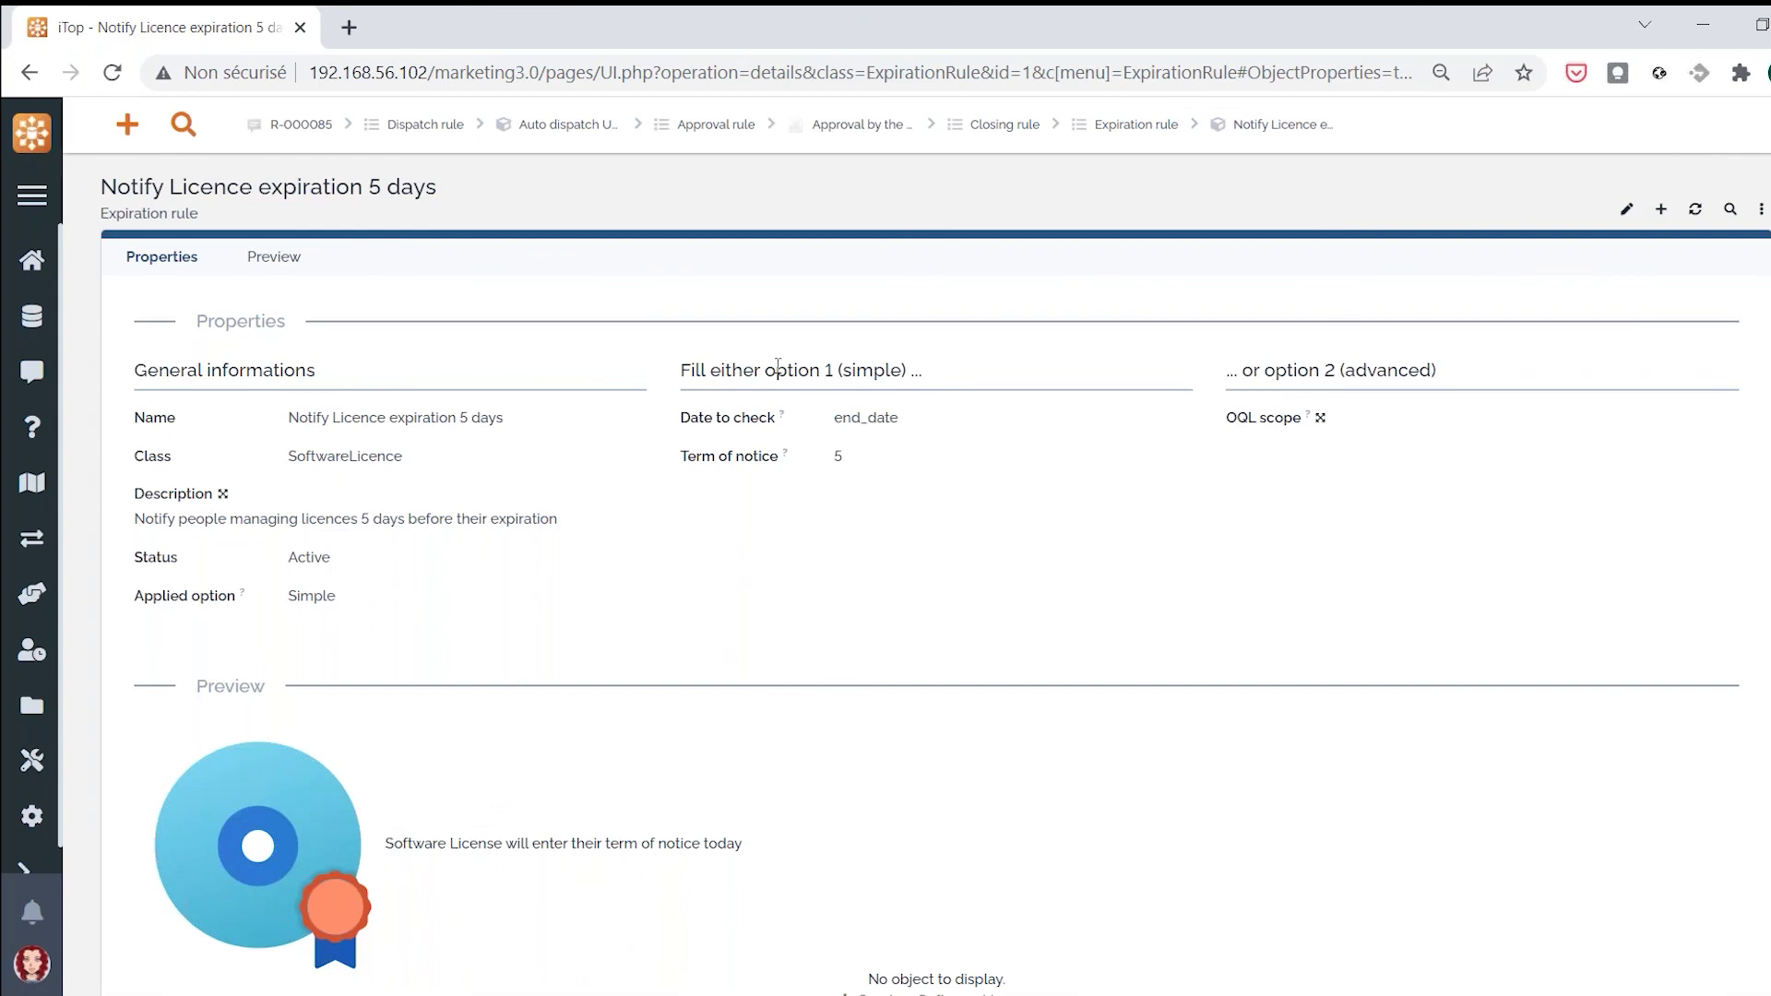
pyautogui.doubleClick(348, 453)
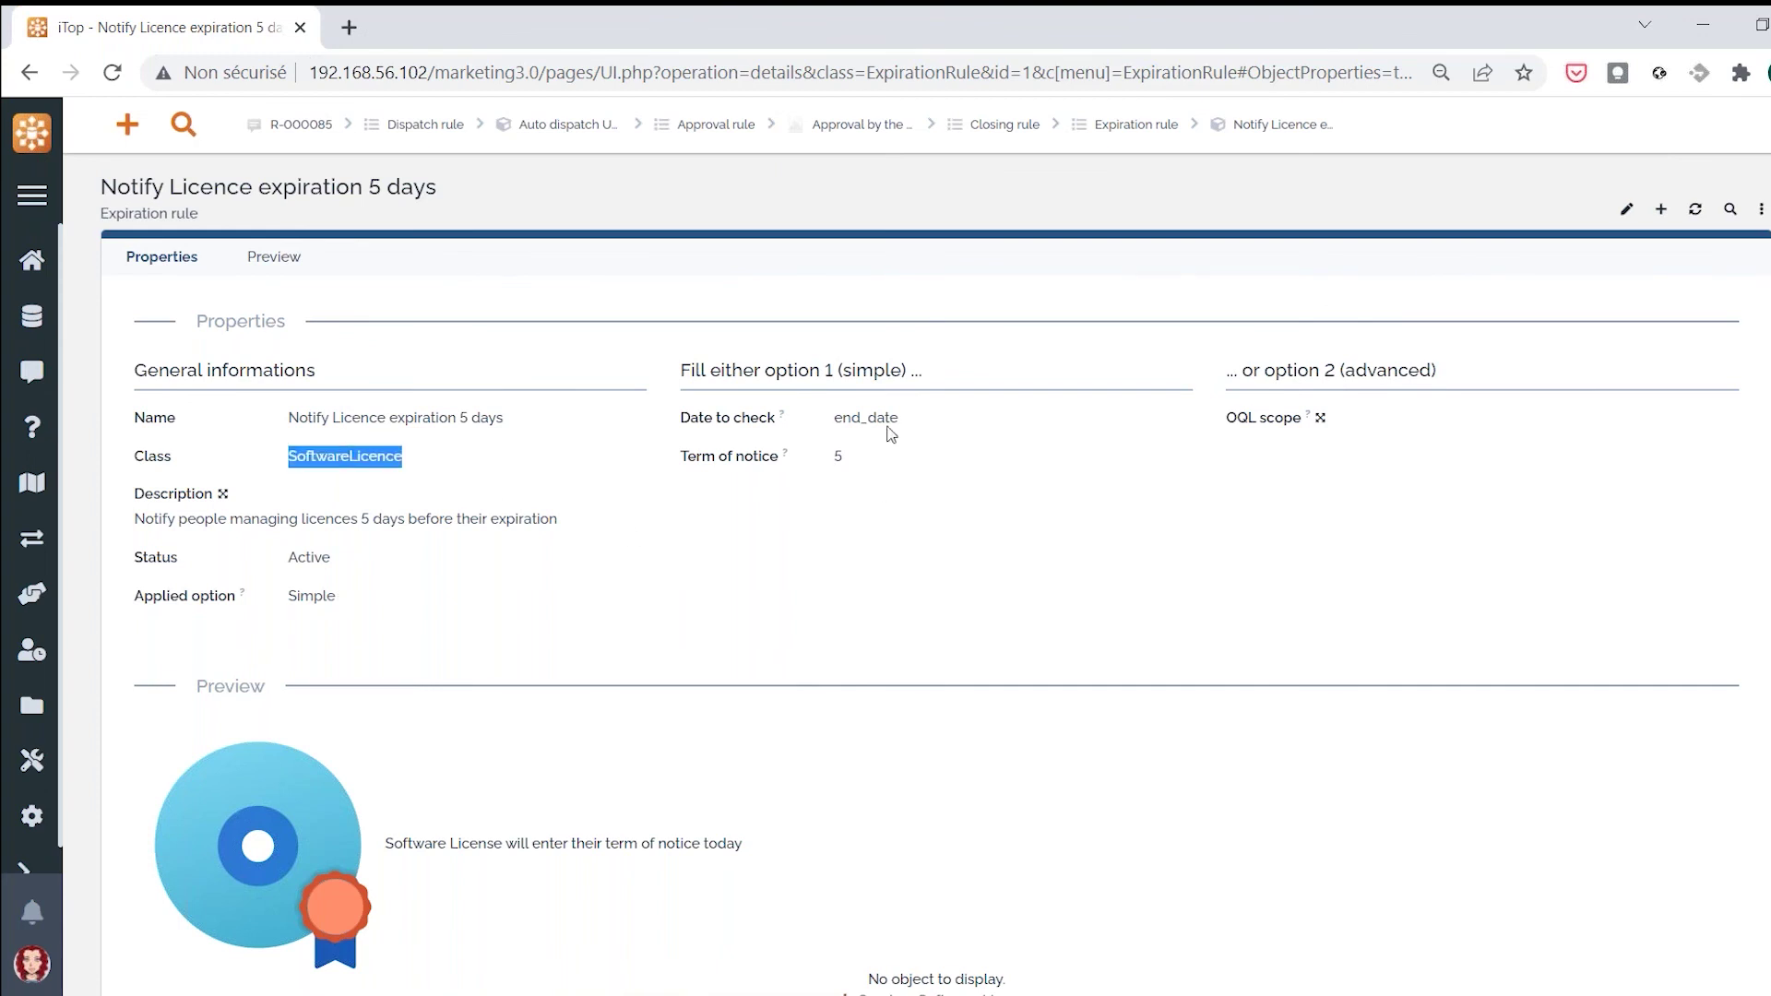
pyautogui.doubleClick(888, 420)
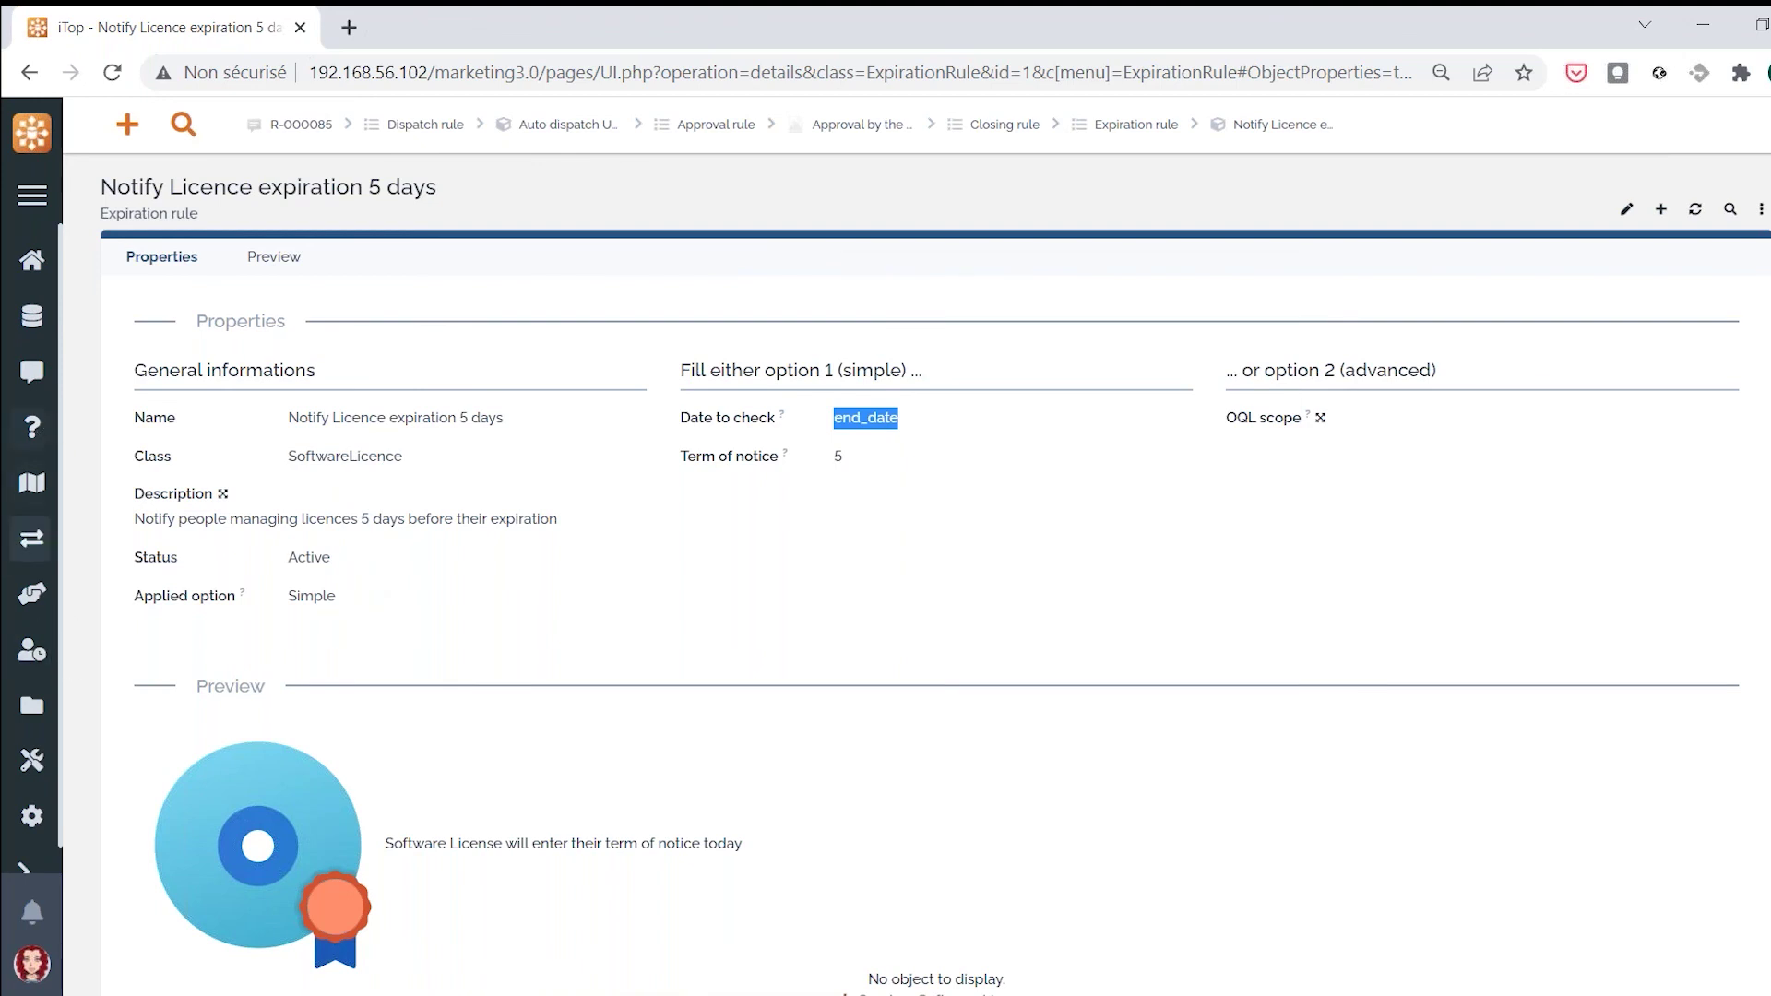
pyautogui.click(35, 379)
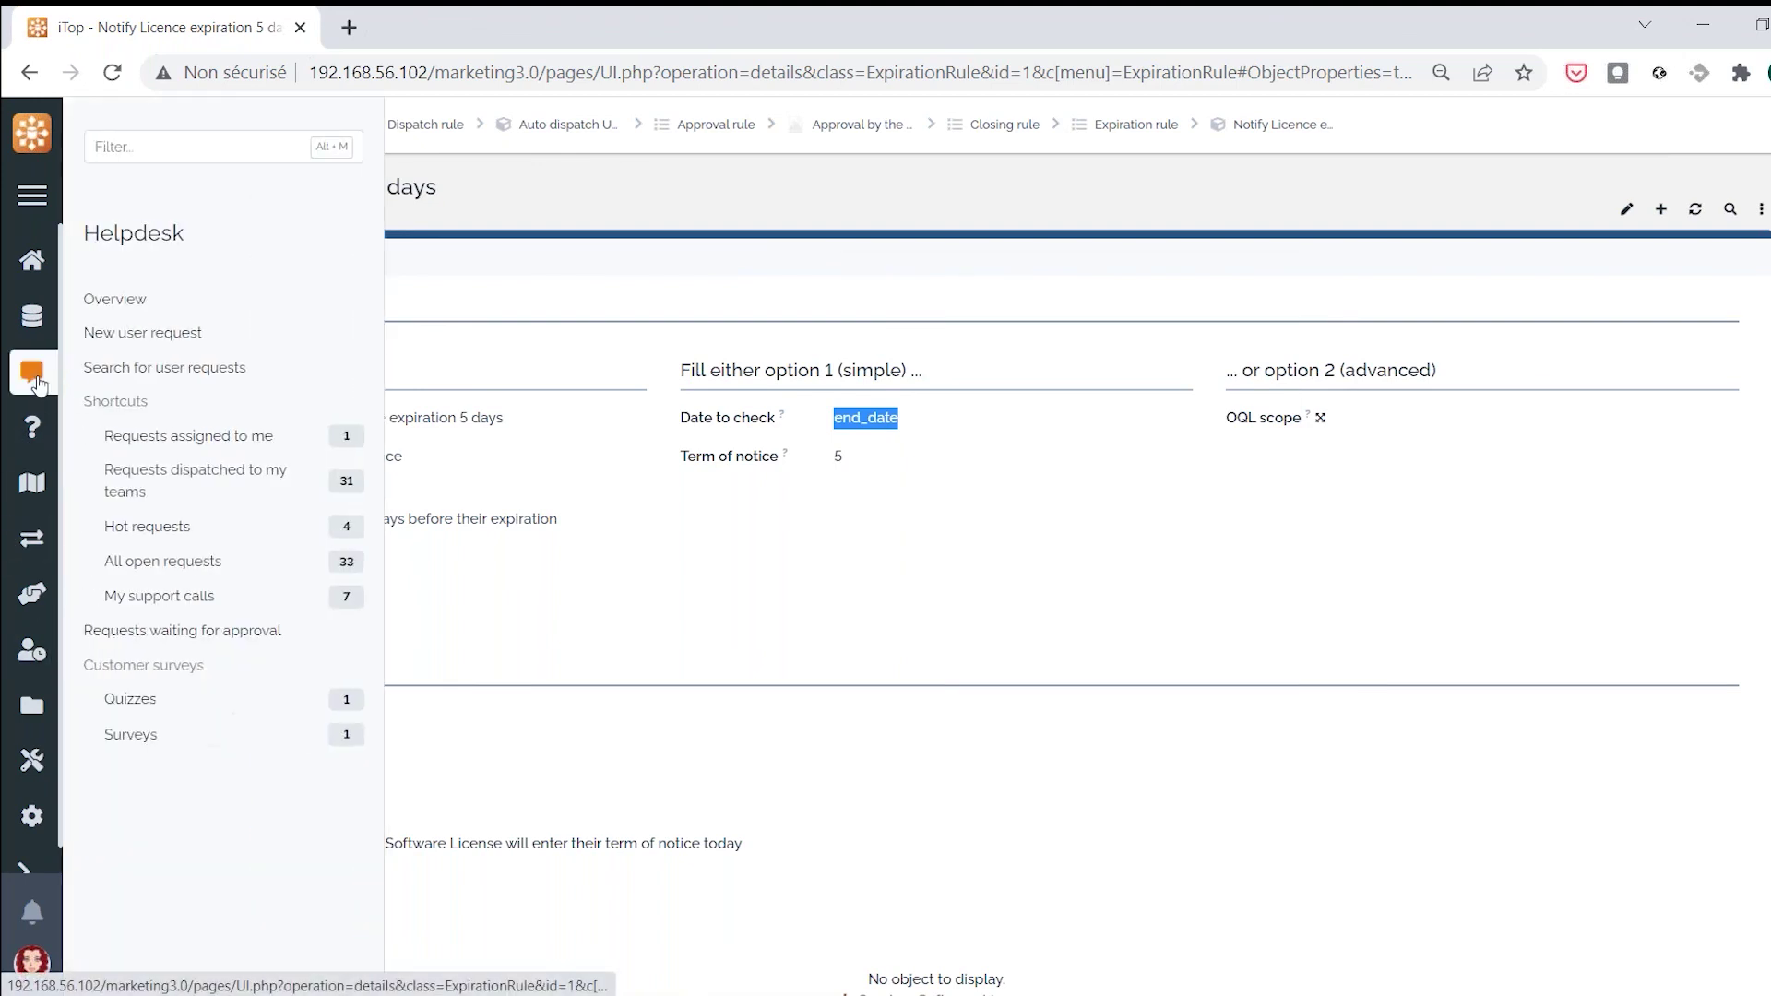
# Start a new user request for organization Demo with a caller, title 'test' and description 'tres'
pyautogui.click(151, 341)
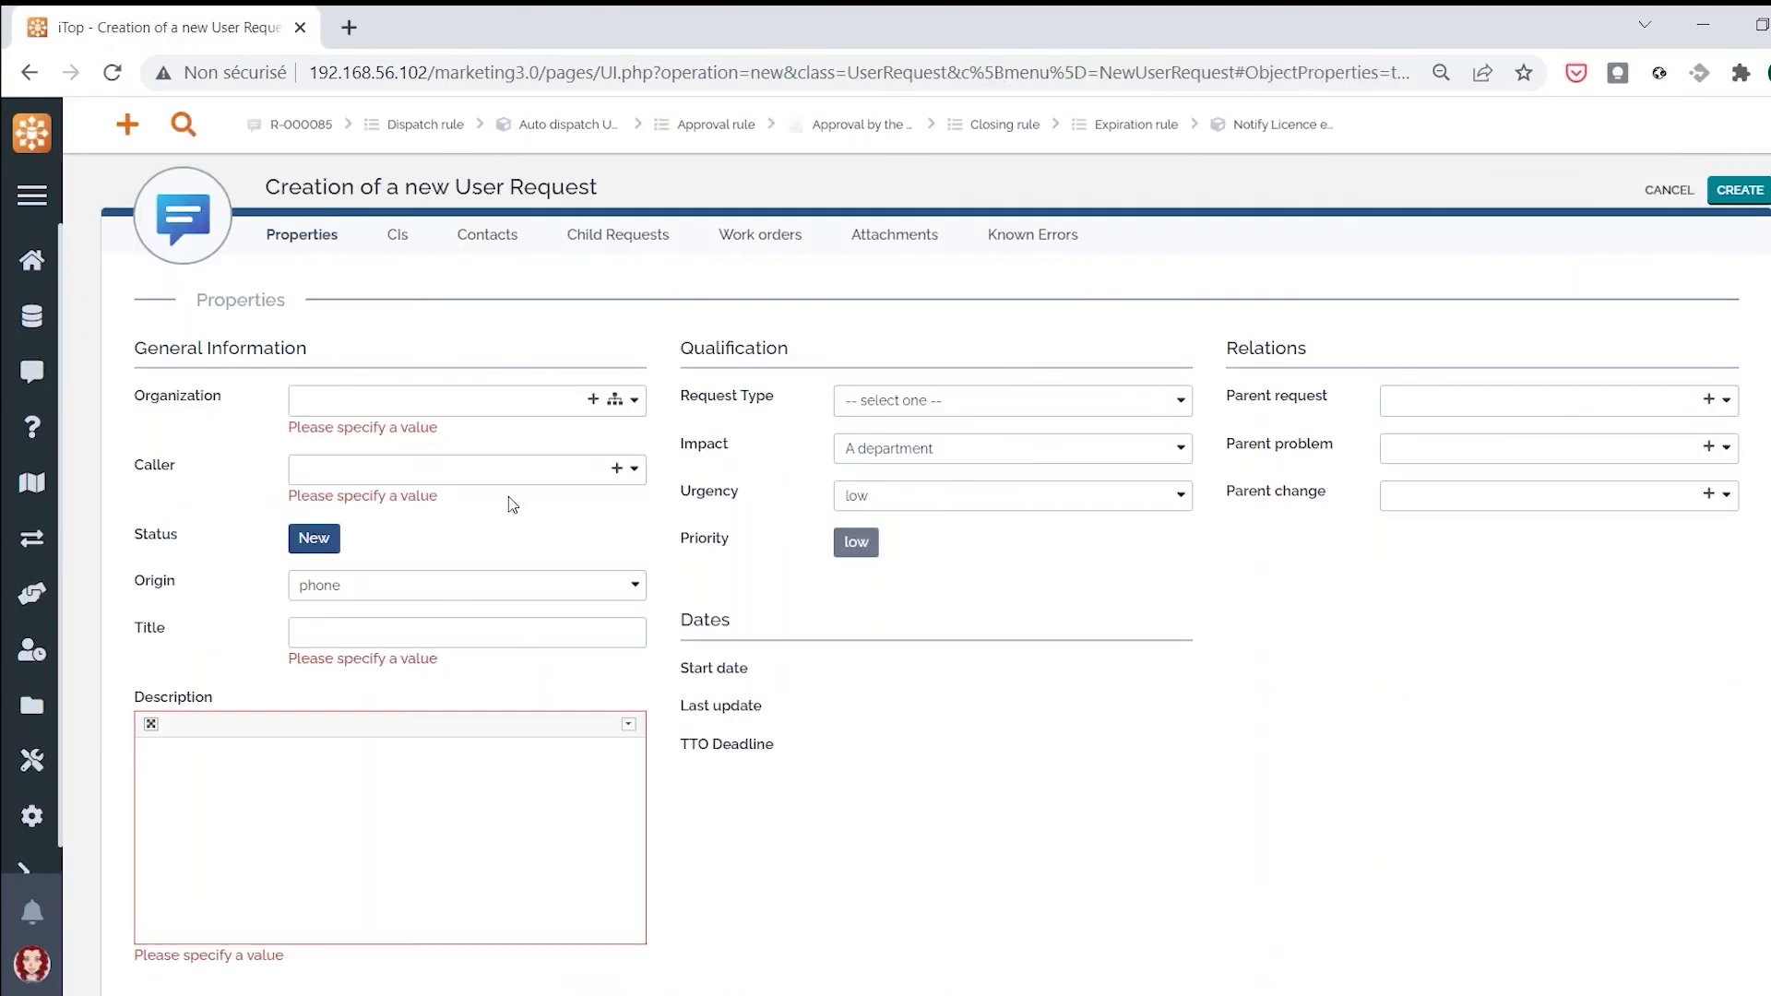
pyautogui.click(496, 400)
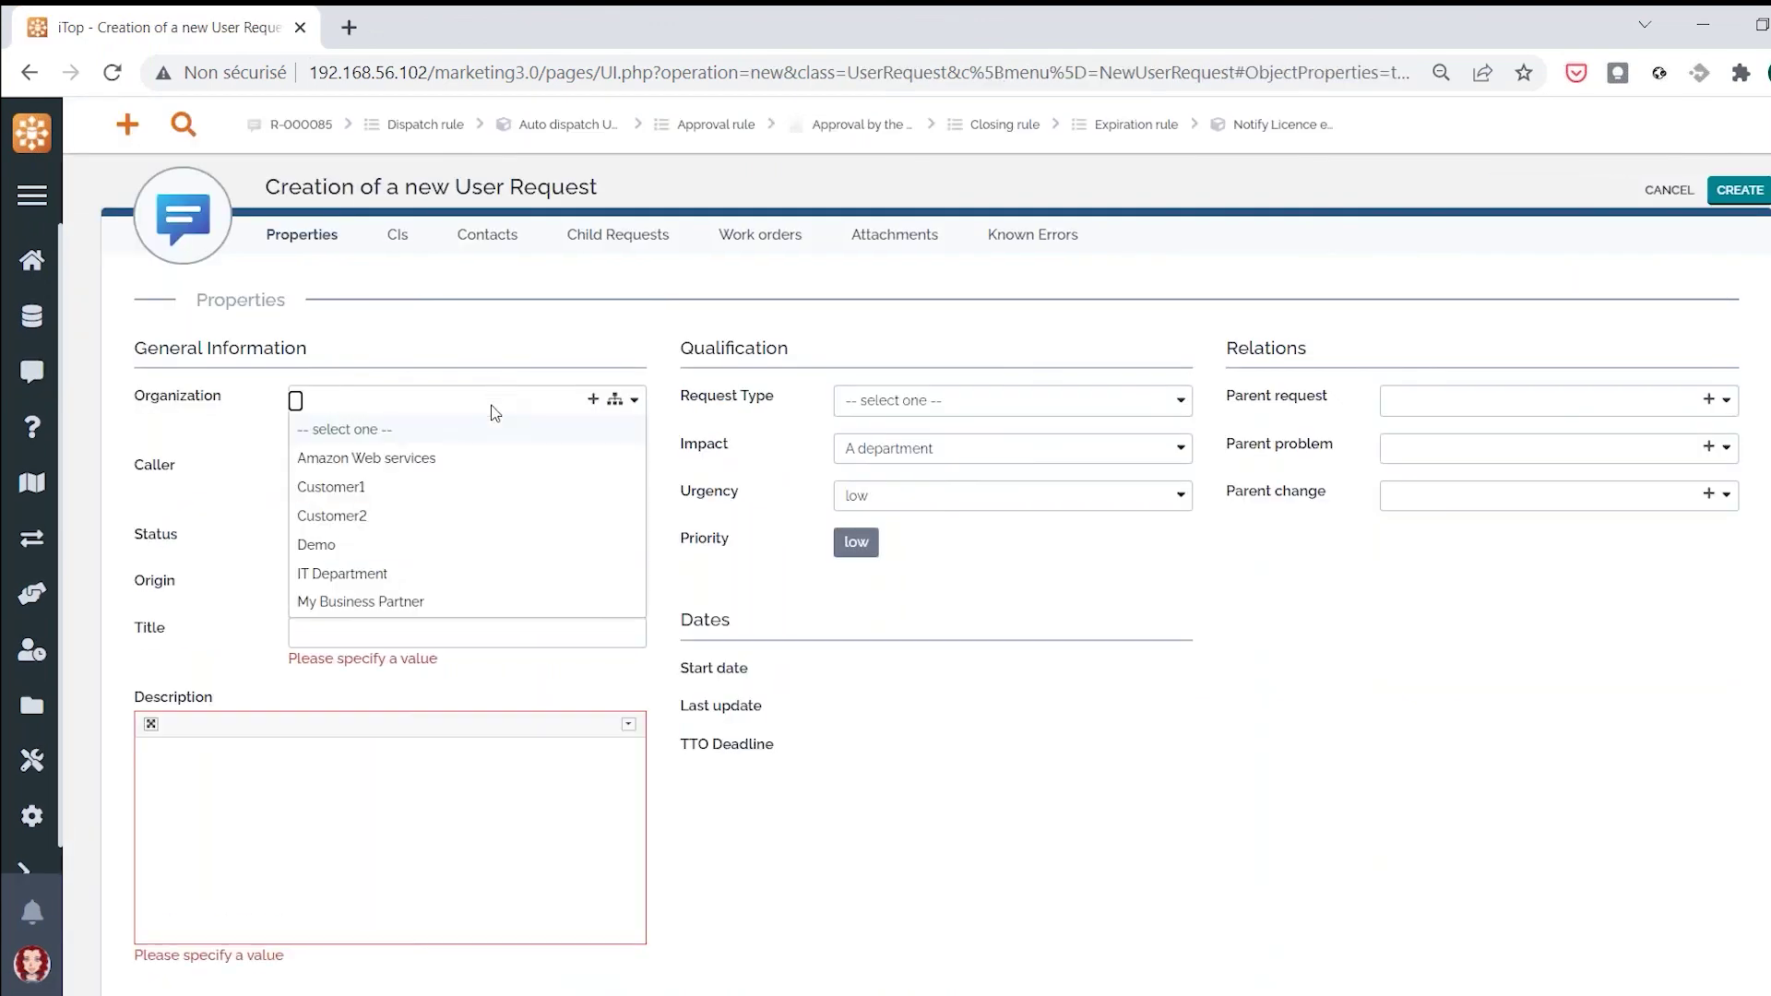
pyautogui.click(330, 545)
pyautogui.click(371, 460)
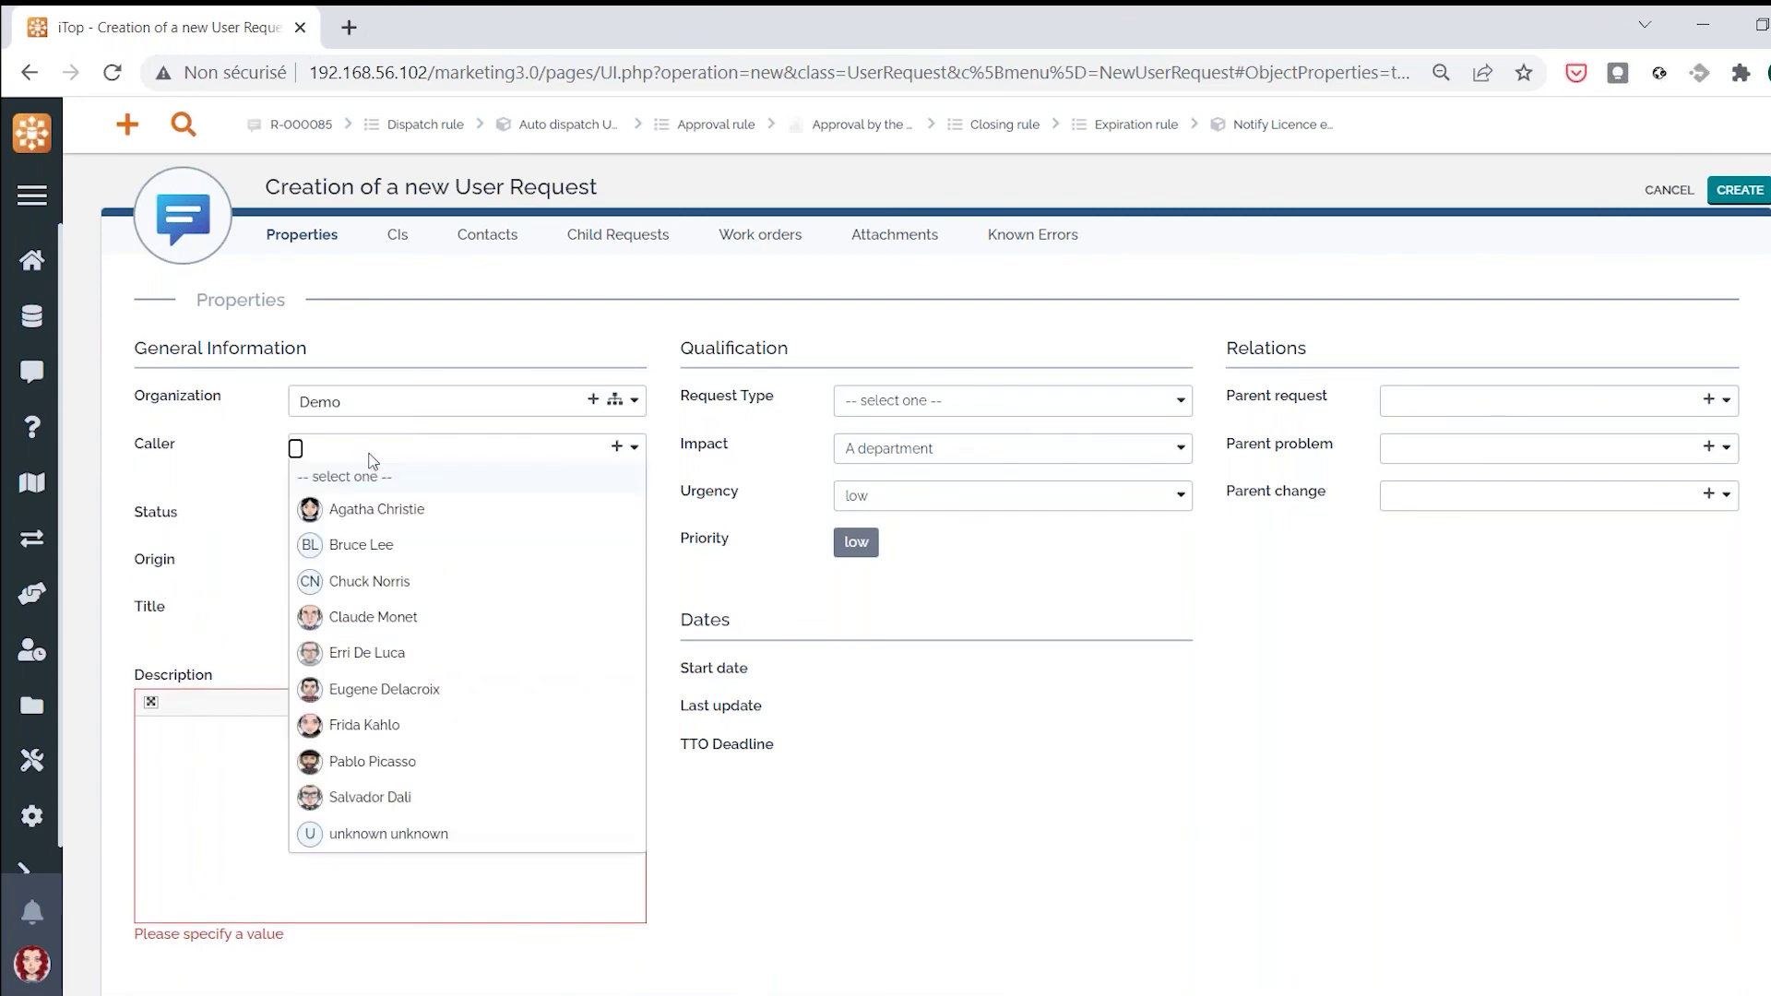
pyautogui.click(403, 510)
pyautogui.click(441, 583)
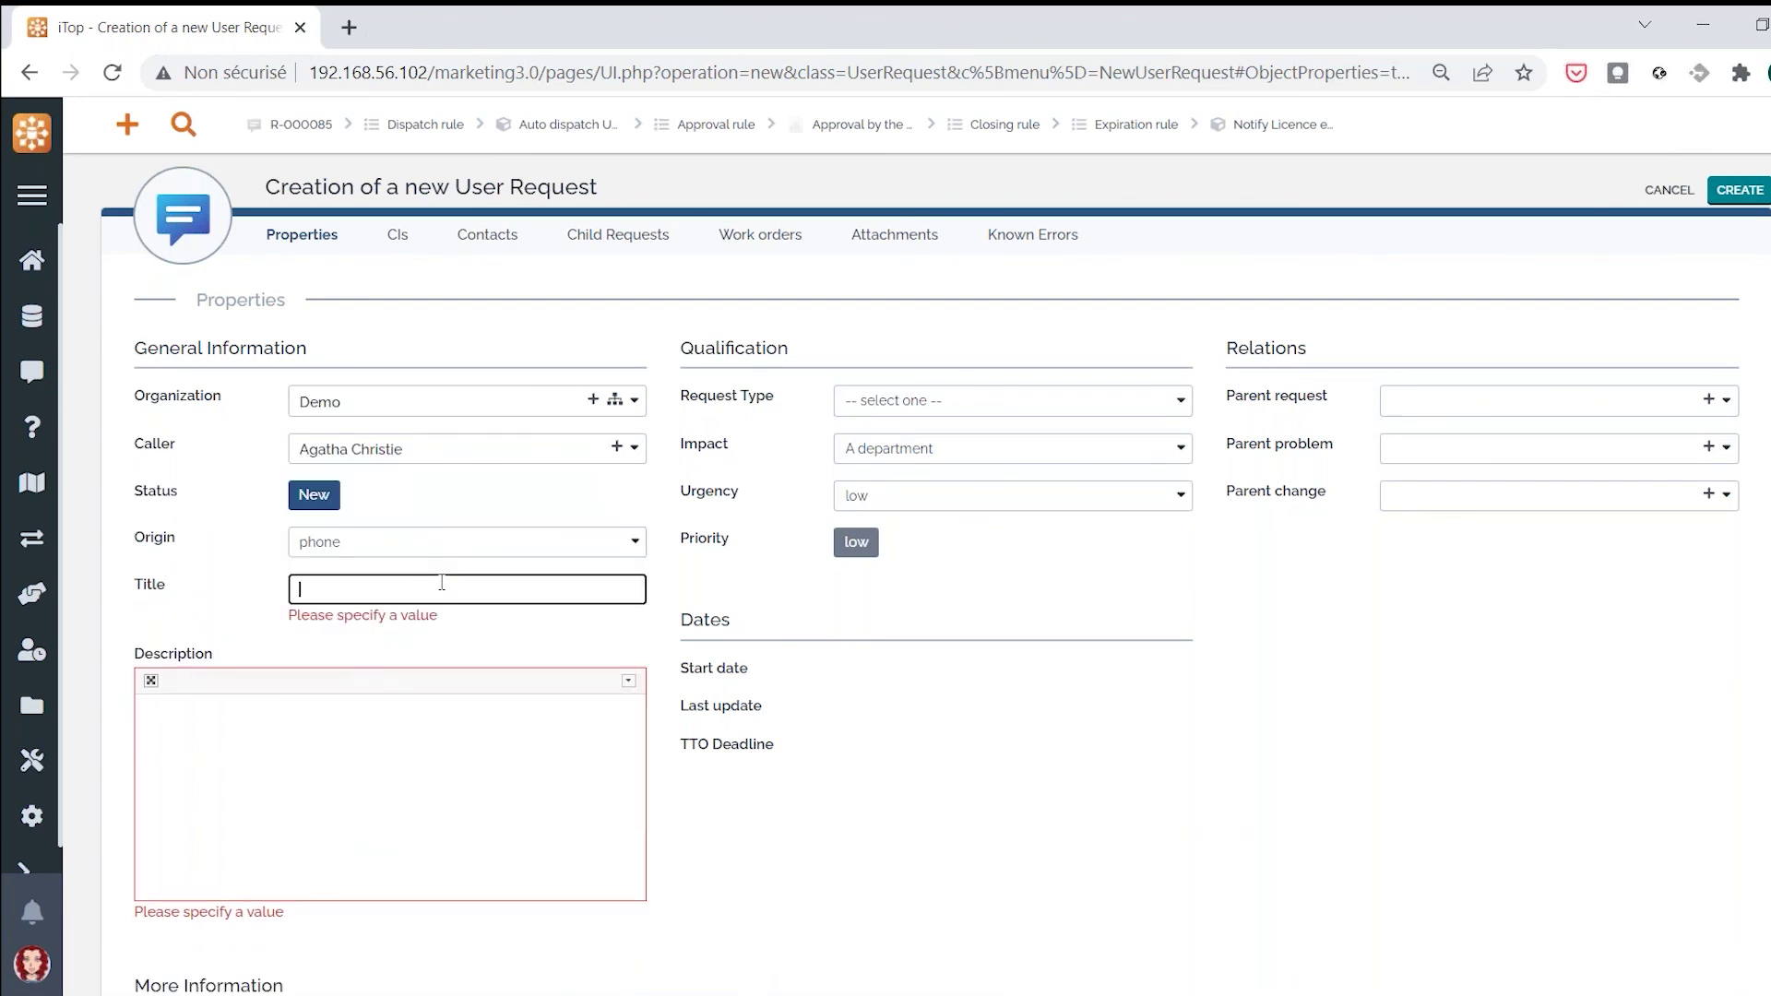
pyautogui.write('test')
pyautogui.click(449, 778)
pyautogui.write('tres')
# Set the request type to Incident and service to Telecom and connectivity / Network Troubleshooting
pyautogui.scroll(-3, 449, 779)
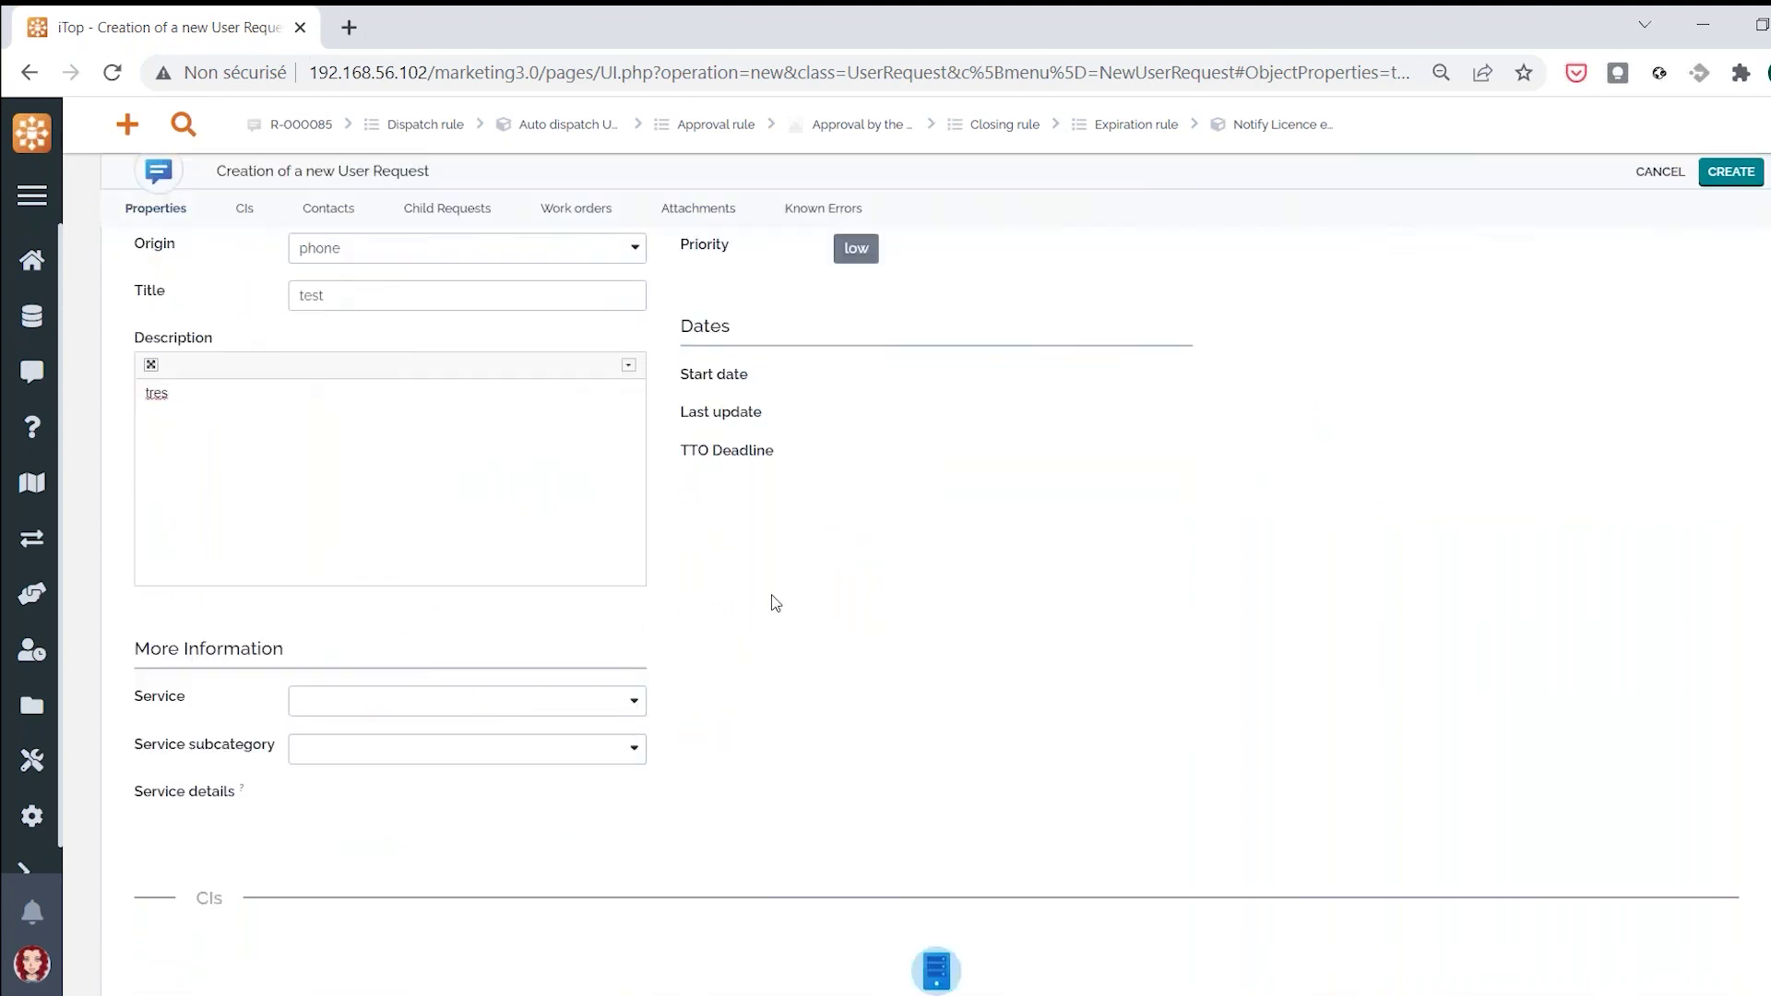
pyautogui.scroll(3, 776, 603)
pyautogui.click(1013, 400)
pyautogui.click(922, 435)
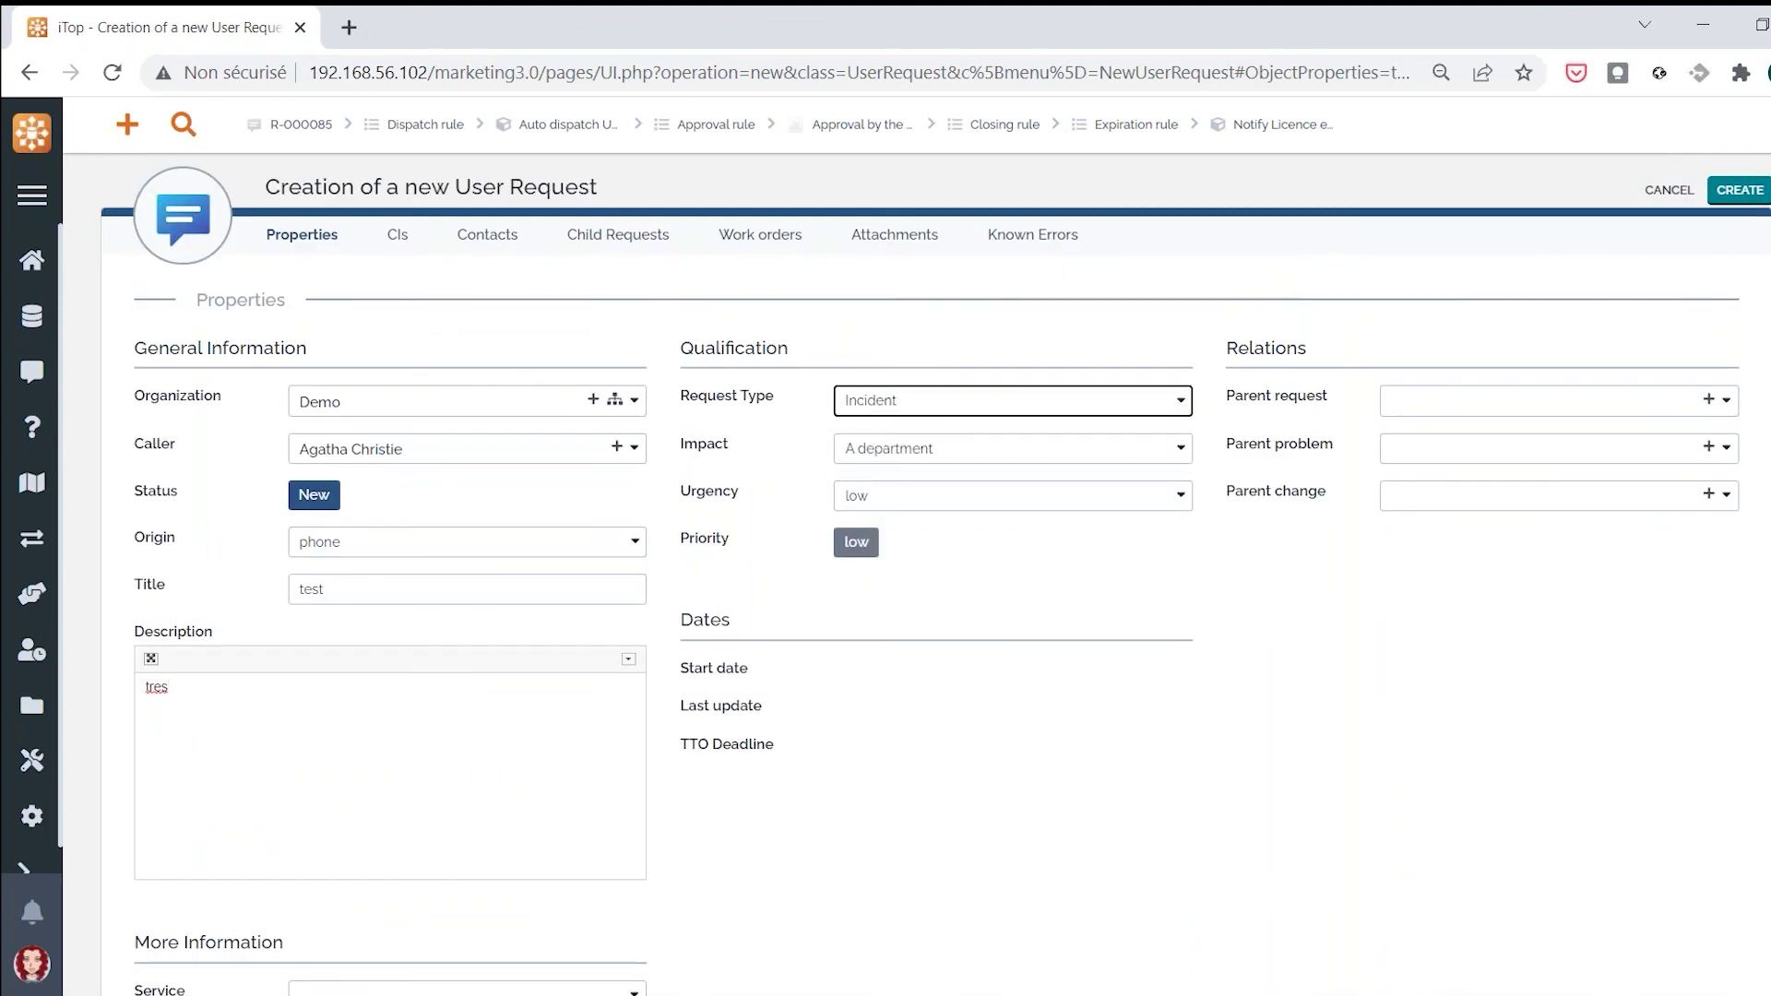
pyautogui.scroll(-3, 553, 701)
pyautogui.click(457, 701)
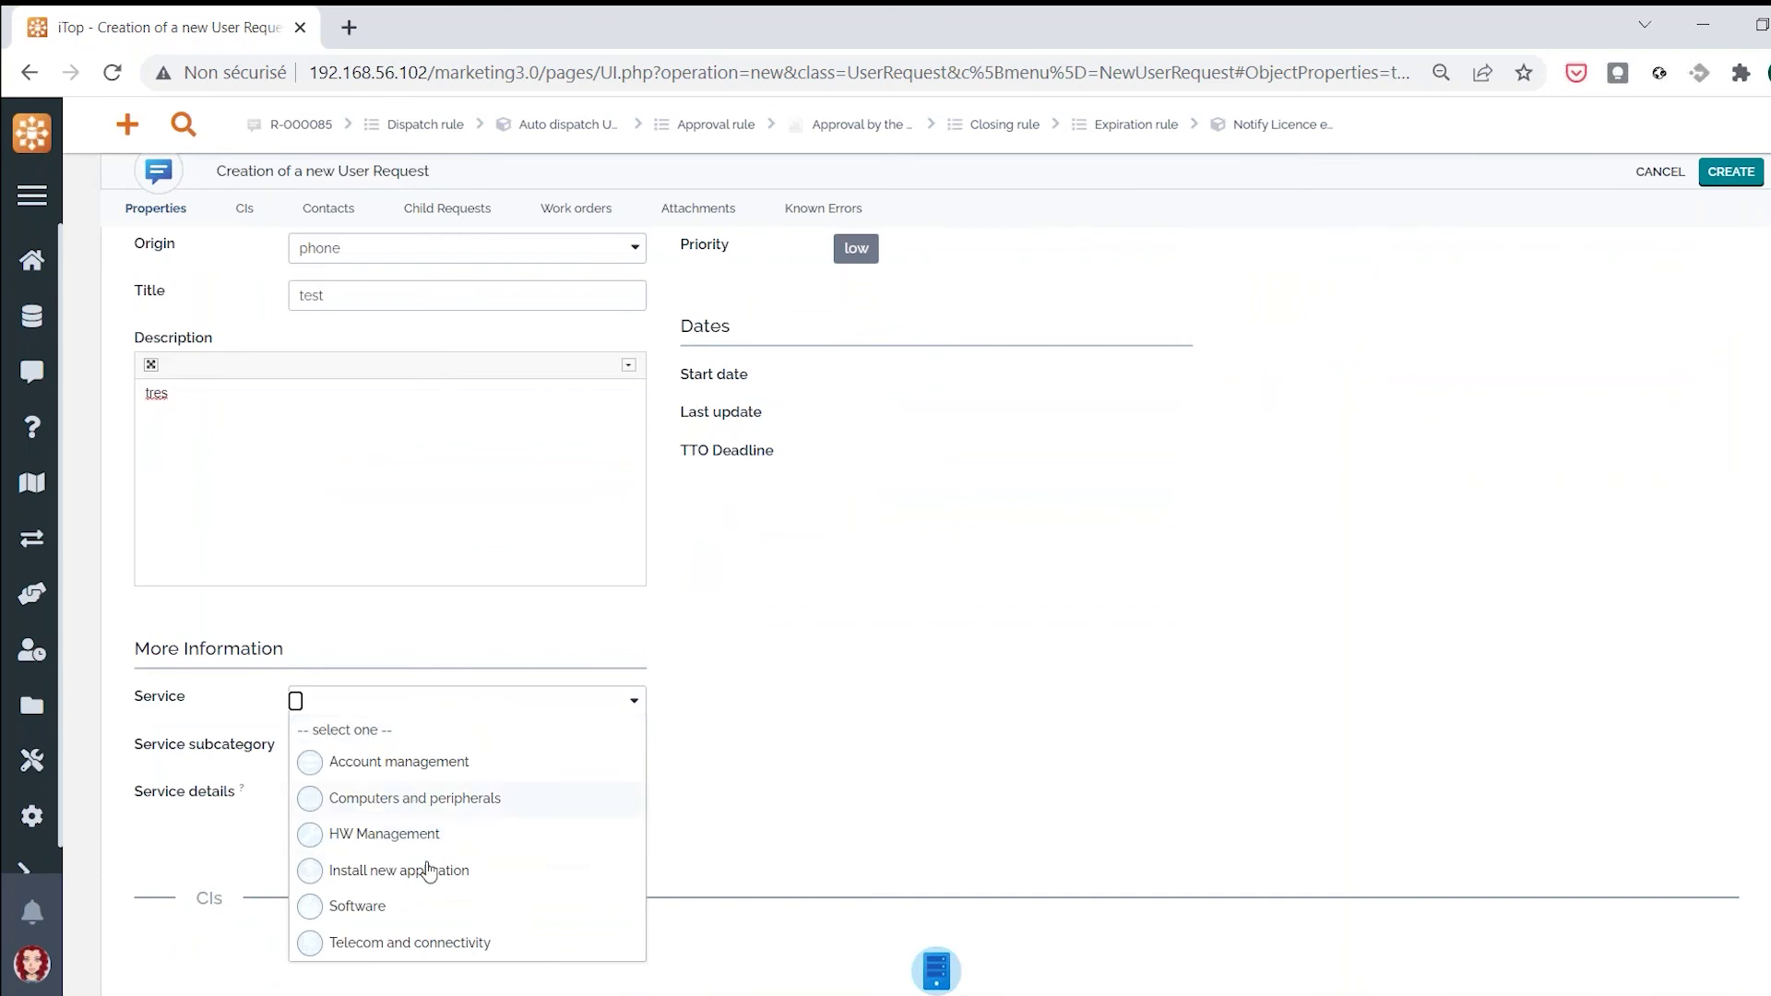
pyautogui.click(415, 942)
pyautogui.click(420, 752)
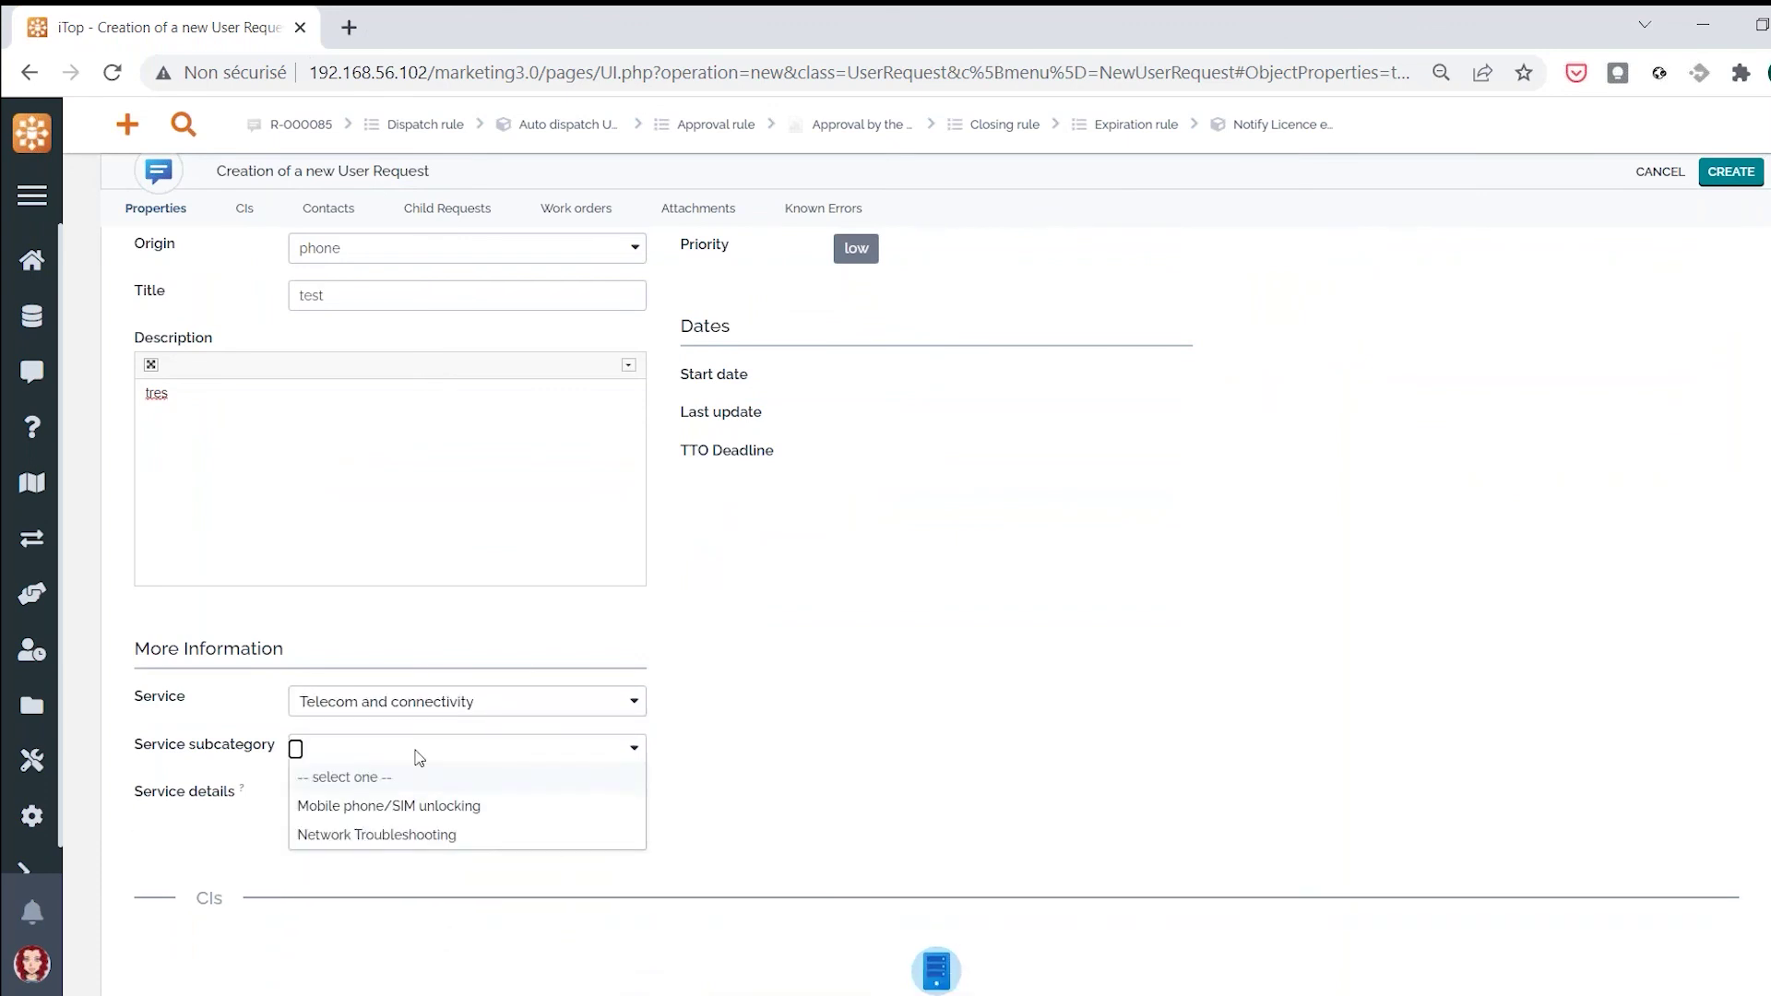
pyautogui.click(420, 836)
# Set urgency to critical and save the request as R-000086
pyautogui.scroll(3, 1023, 536)
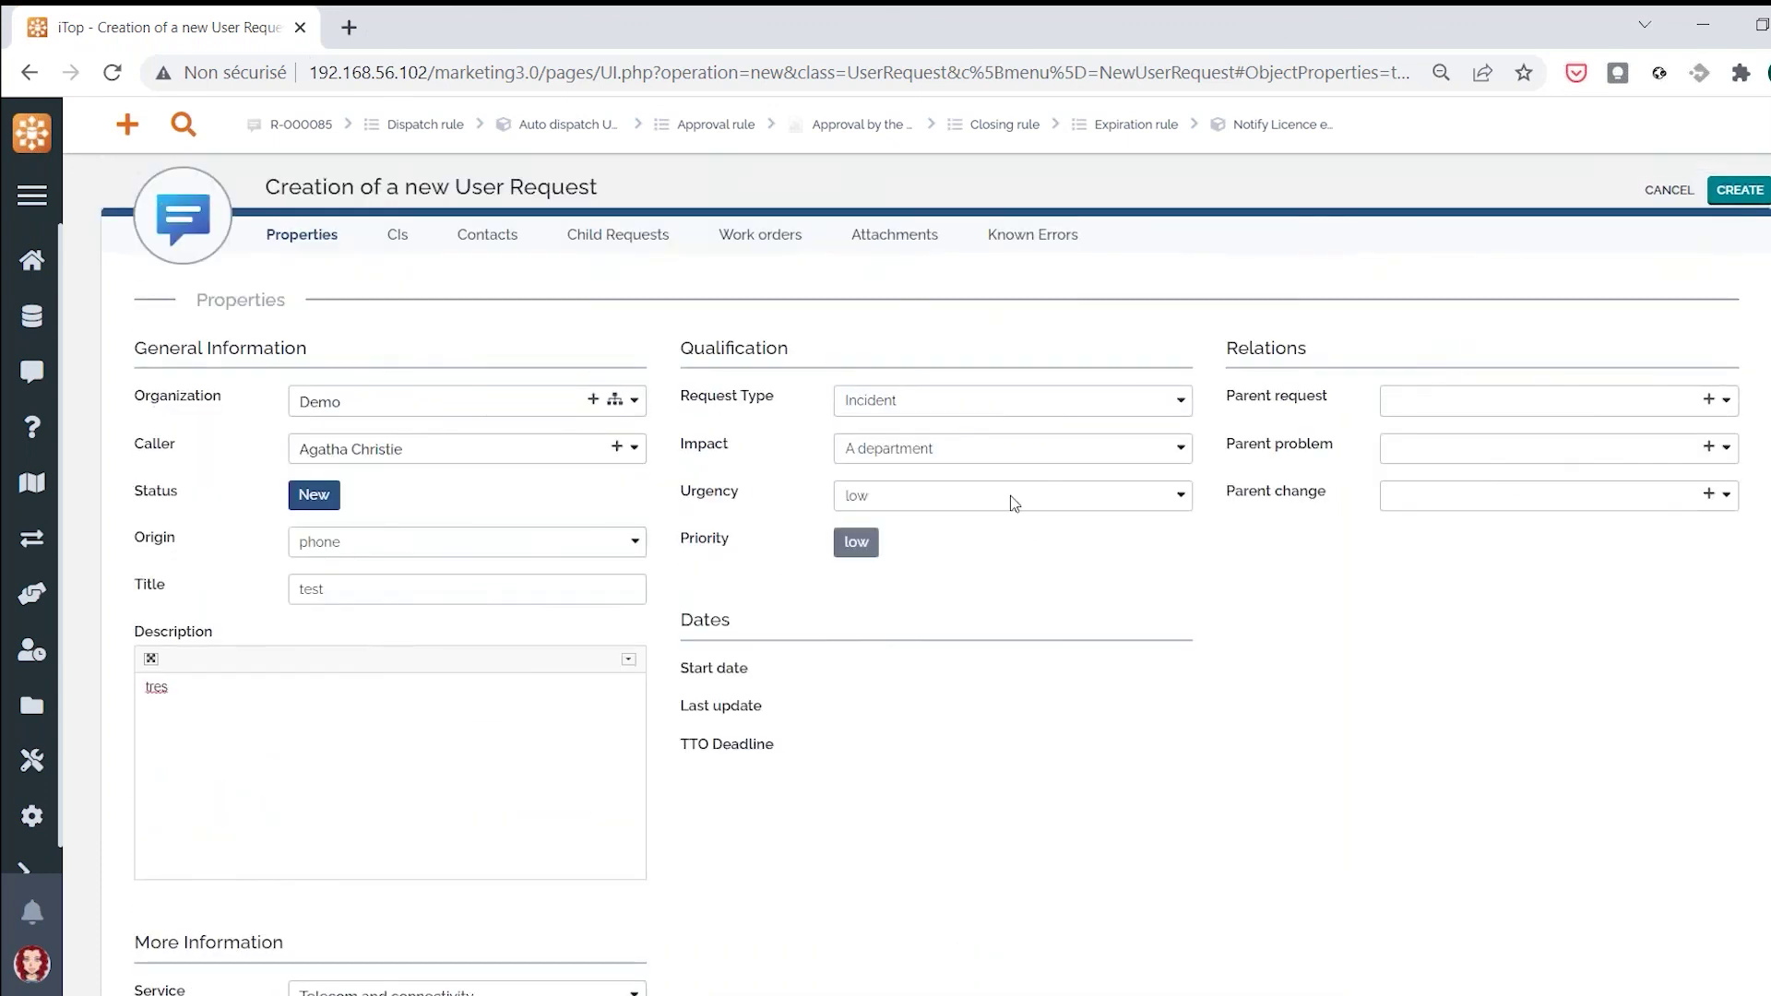
pyautogui.click(965, 495)
pyautogui.click(882, 528)
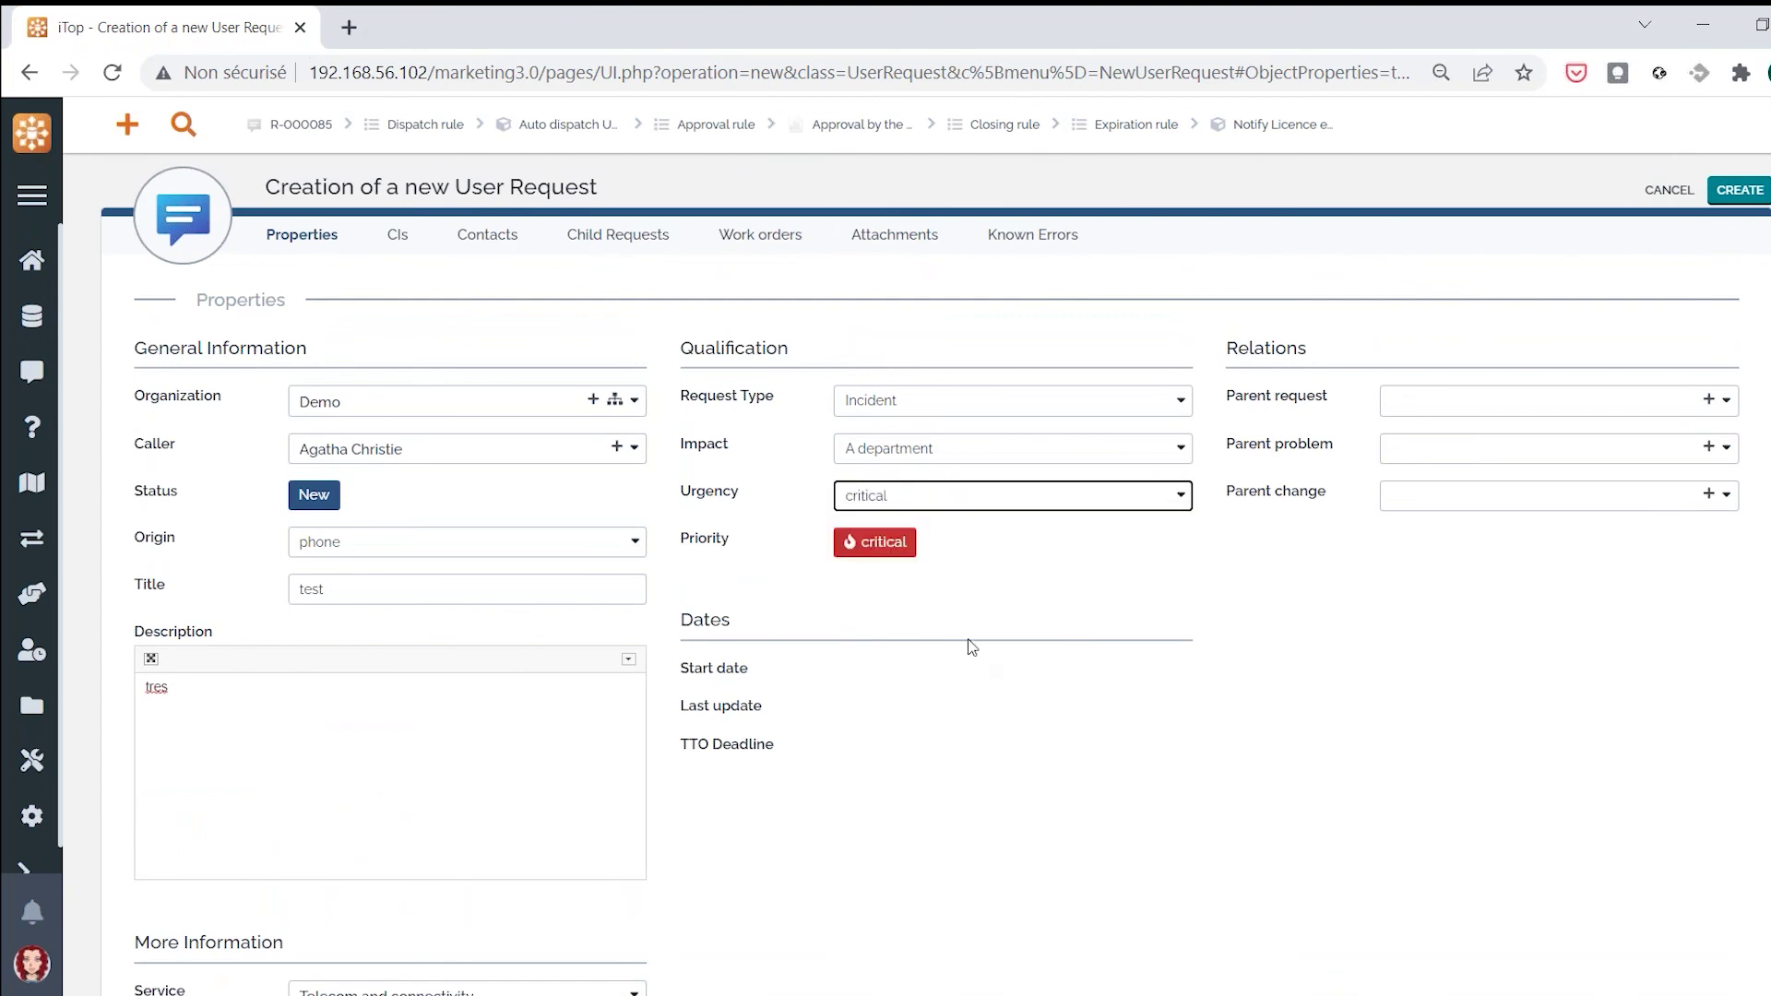
pyautogui.click(1758, 195)
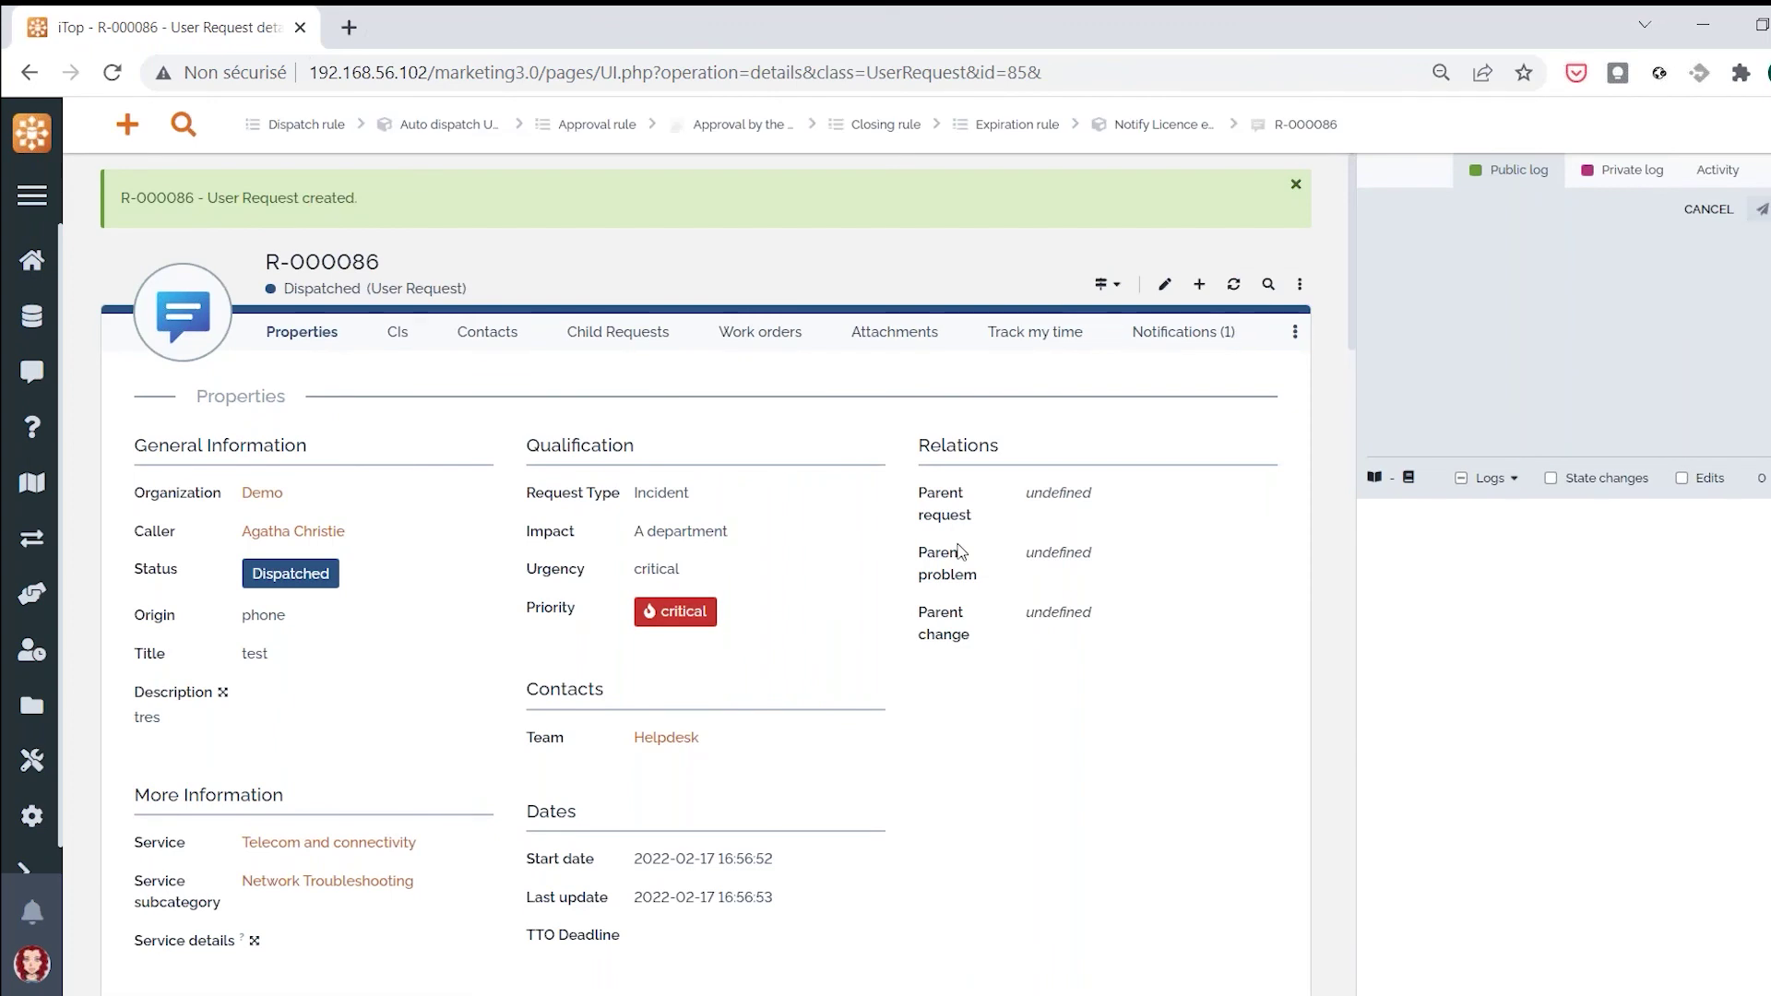
# Assign R-000086 to a Helpdesk team agent
pyautogui.click(1107, 285)
pyautogui.click(1089, 318)
pyautogui.click(387, 302)
pyautogui.click(348, 363)
pyautogui.click(232, 349)
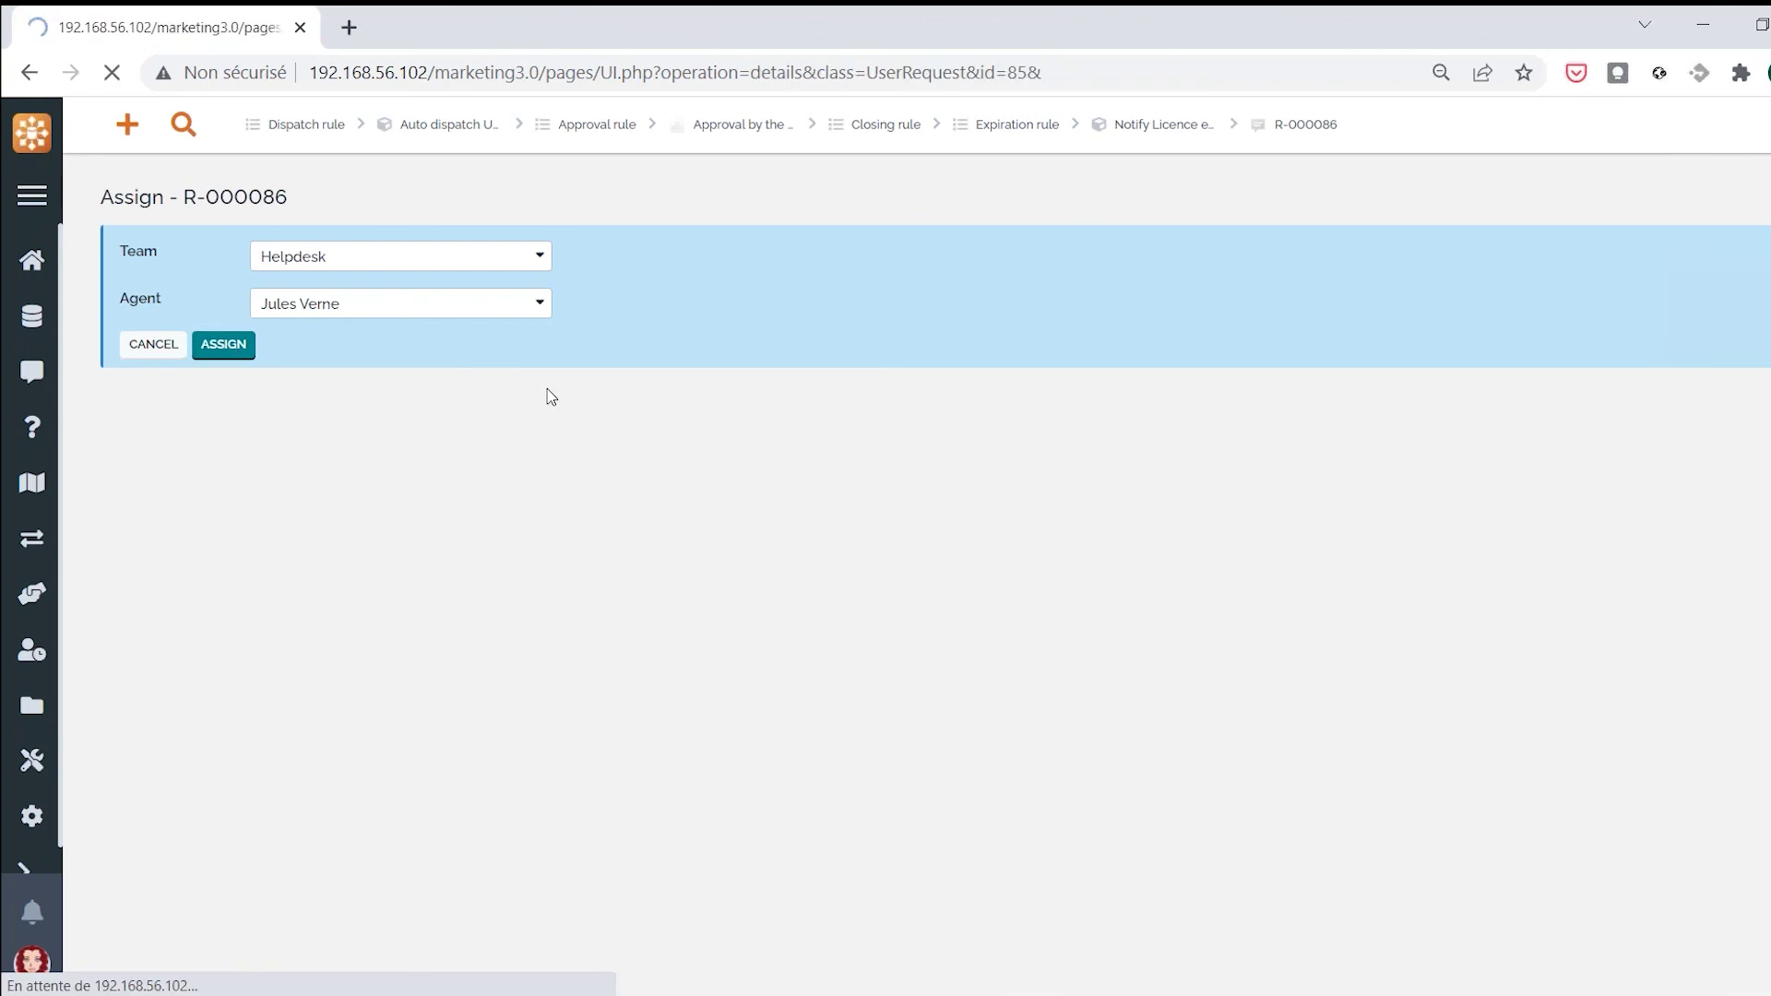
# Review R-000086's Assigned status and its 14 min TTR deadline
pyautogui.scroll(-5, 834, 566)
pyautogui.scroll(2, 836, 567)
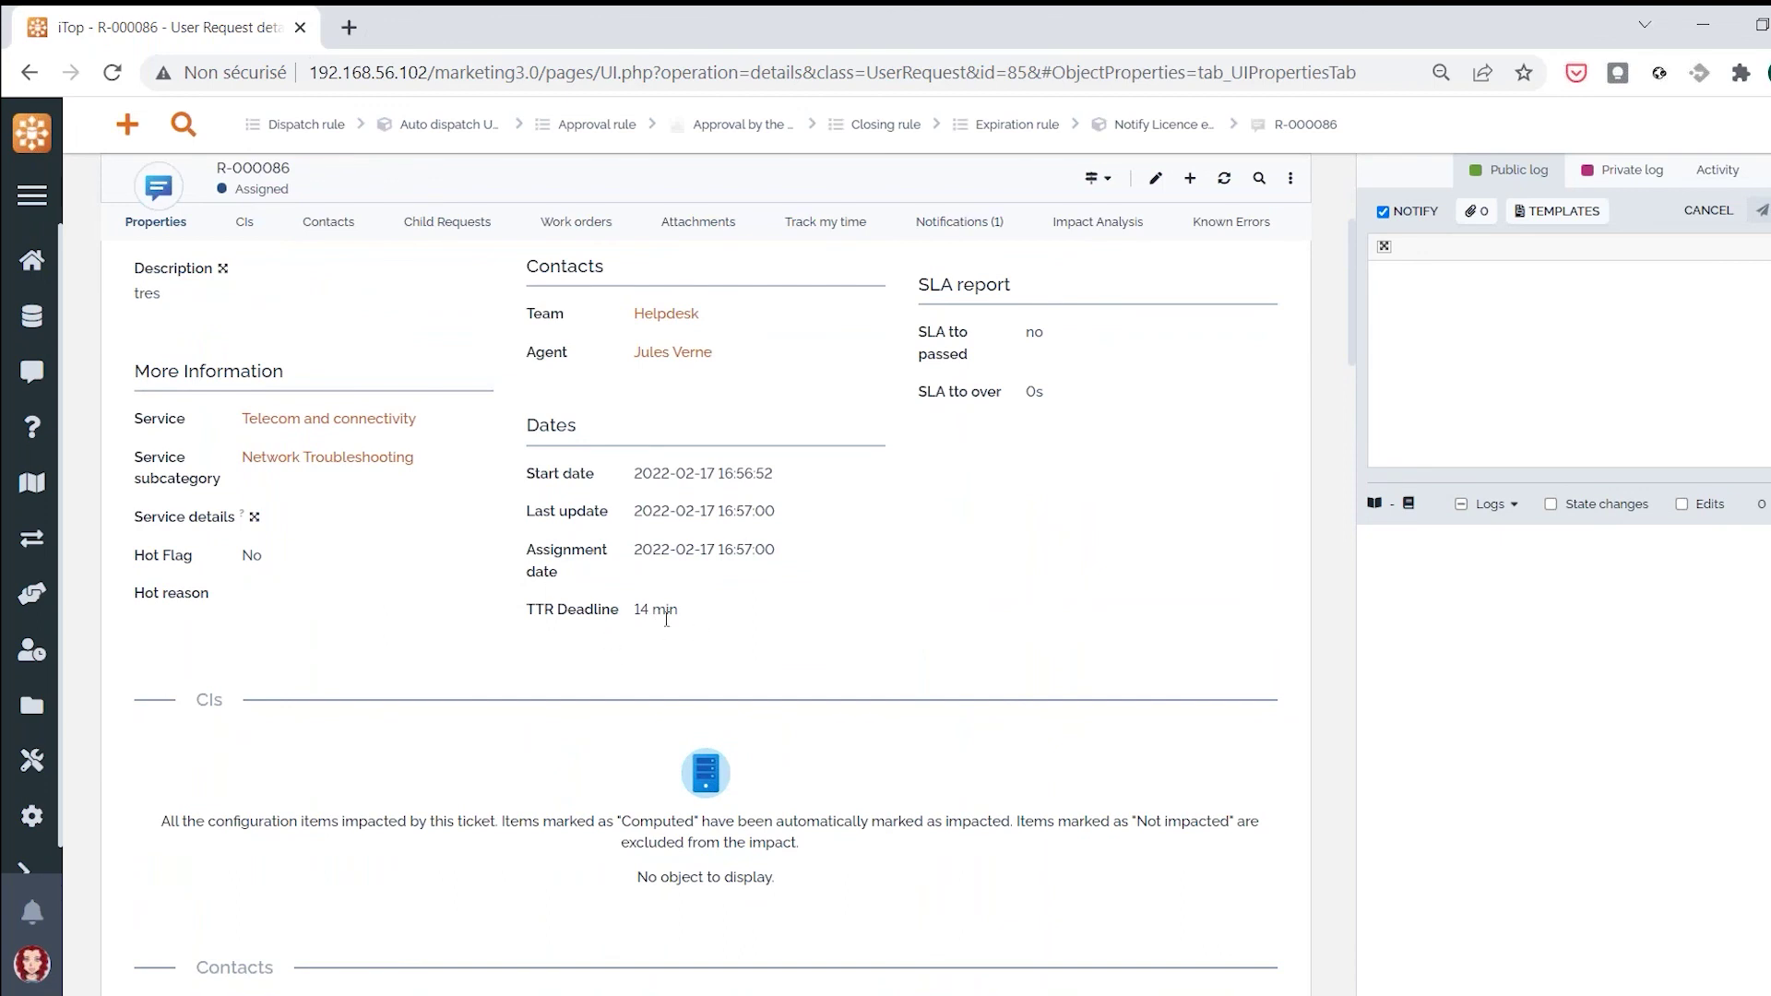
pyautogui.scroll(2, 667, 618)
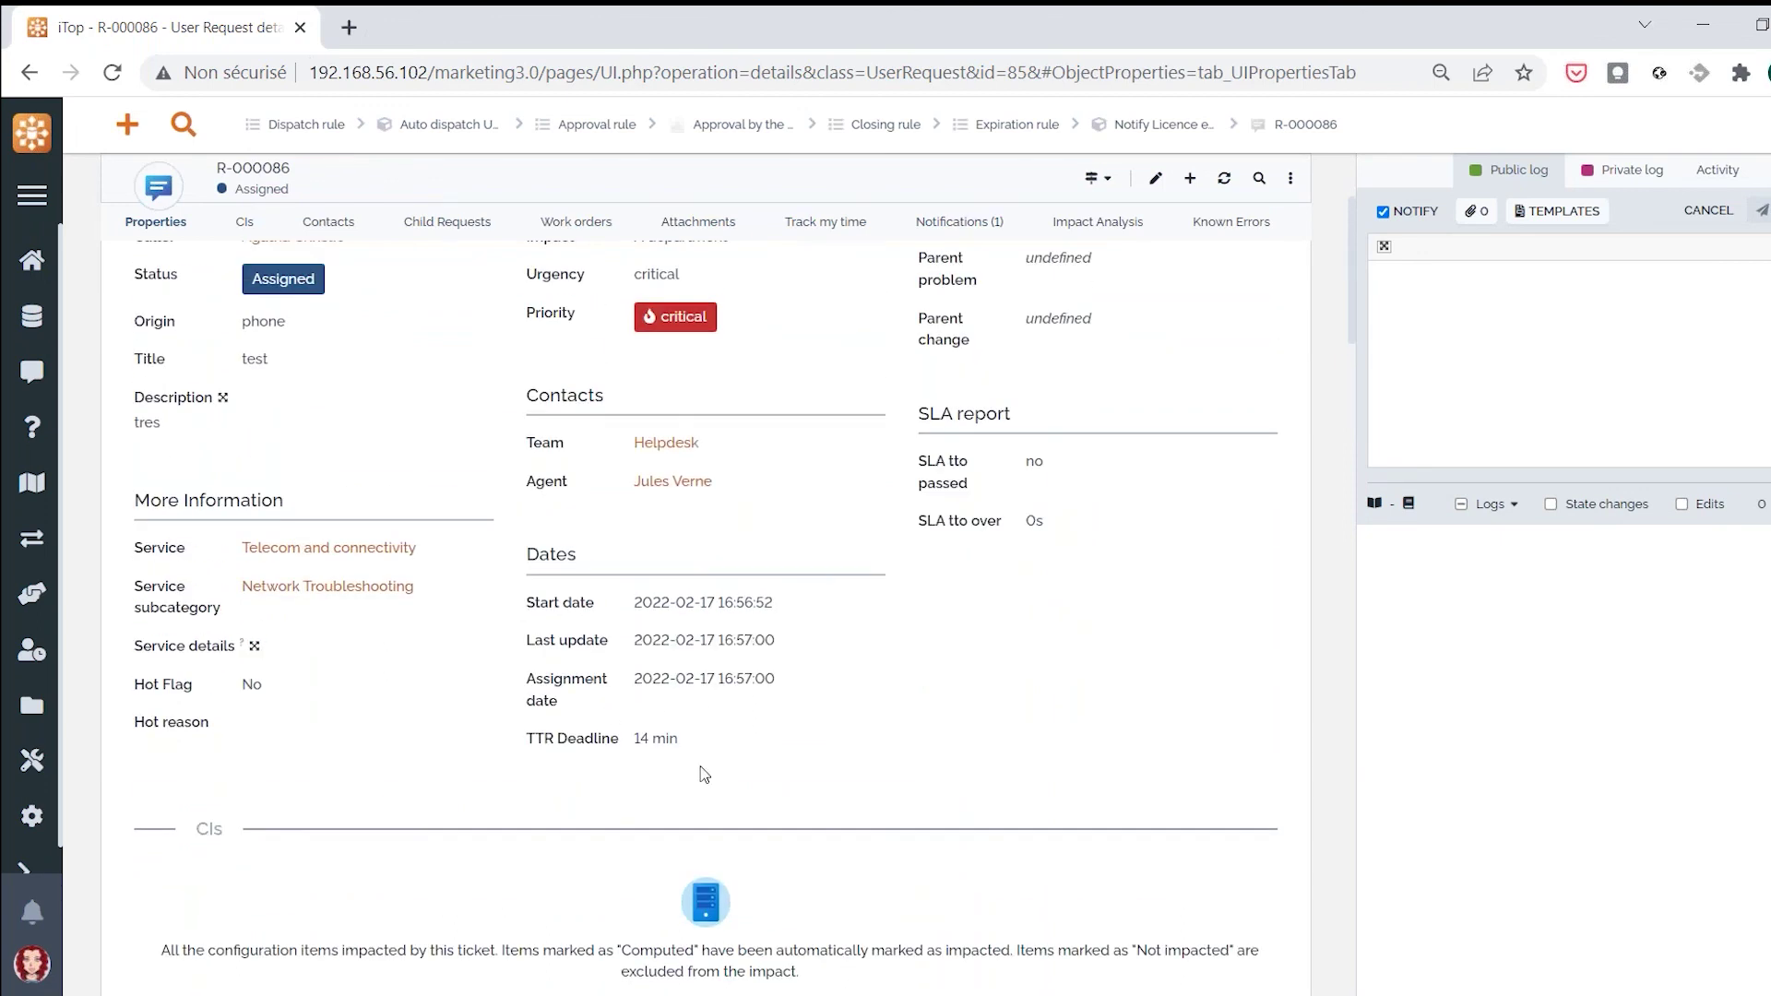
pyautogui.scroll(2, 704, 877)
pyautogui.scroll(-2, 704, 877)
pyautogui.scroll(3, 771, 679)
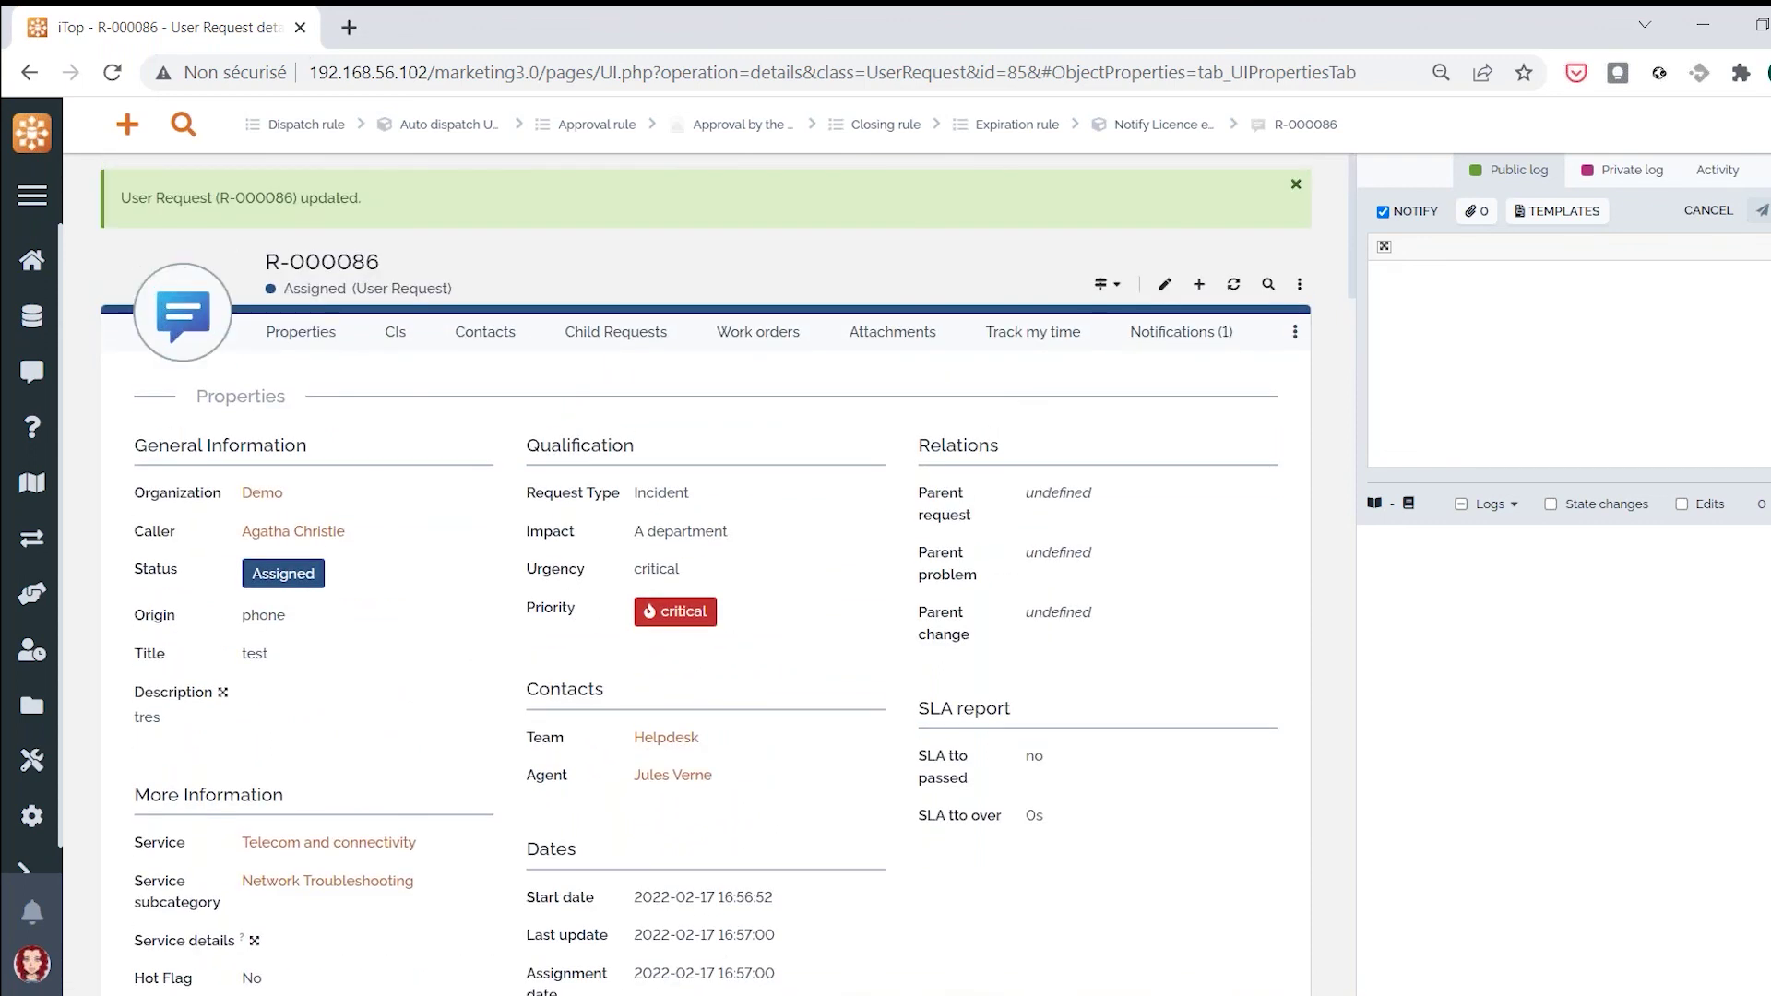
pyautogui.scroll(-3, 684, 715)
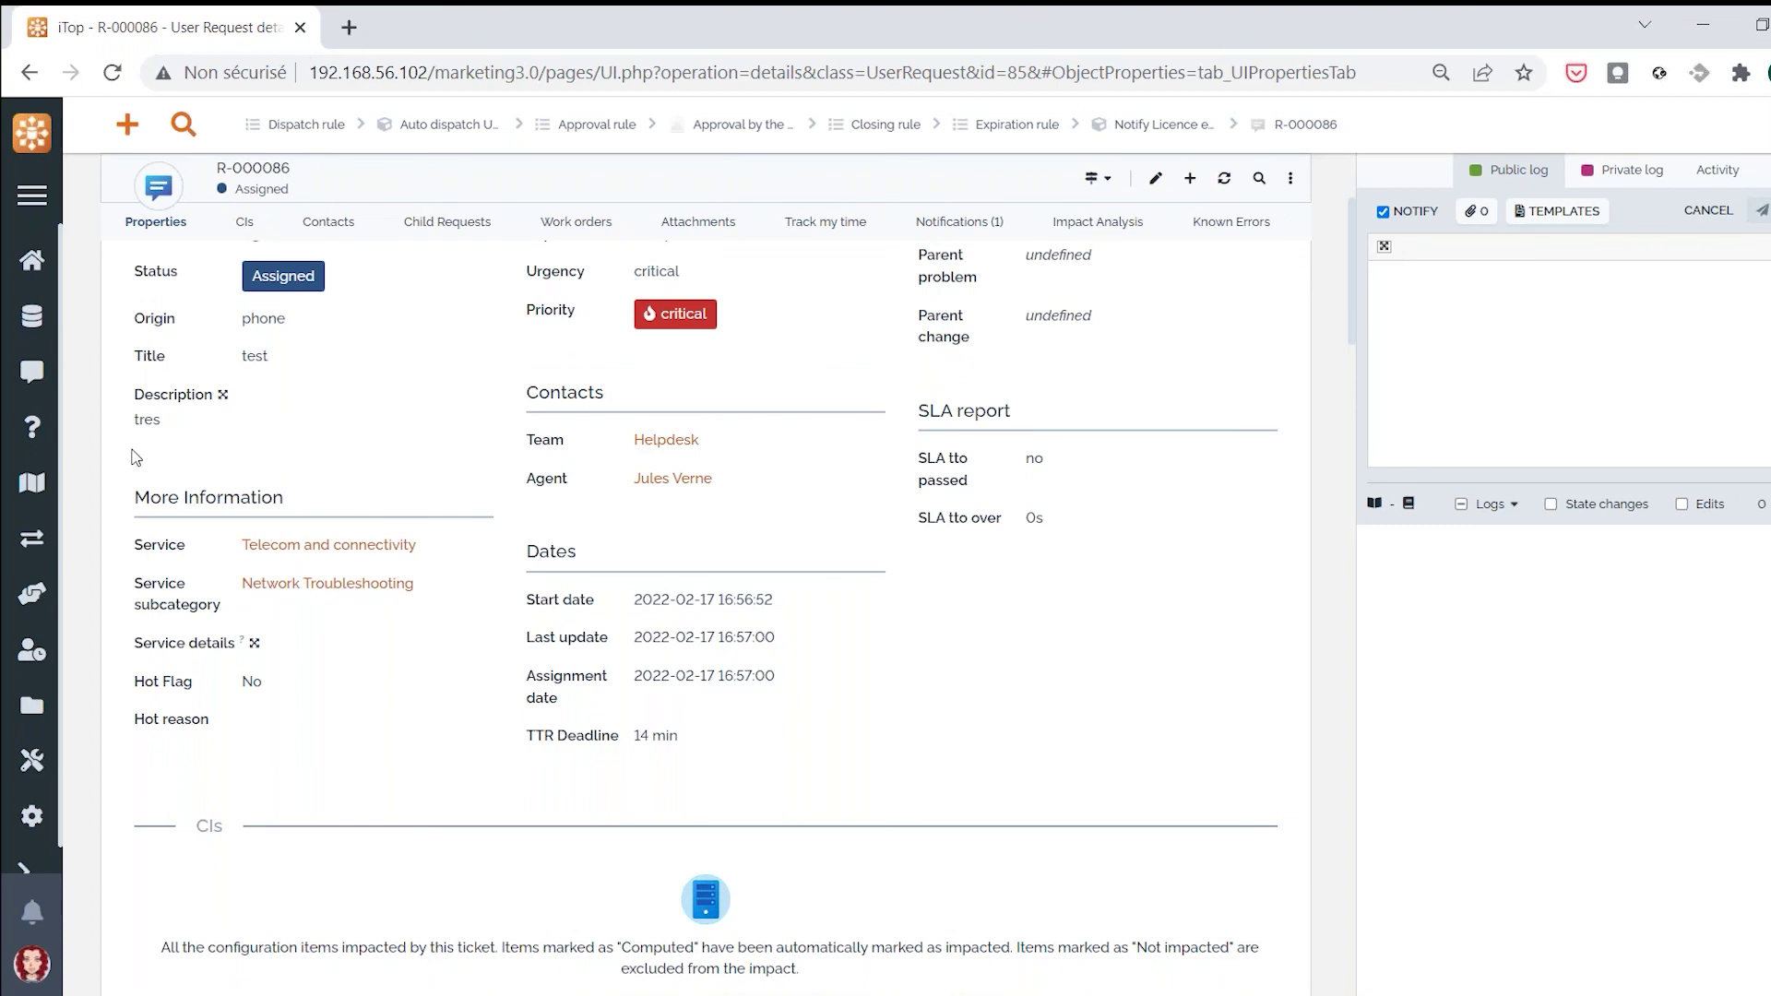
pyautogui.click(33, 376)
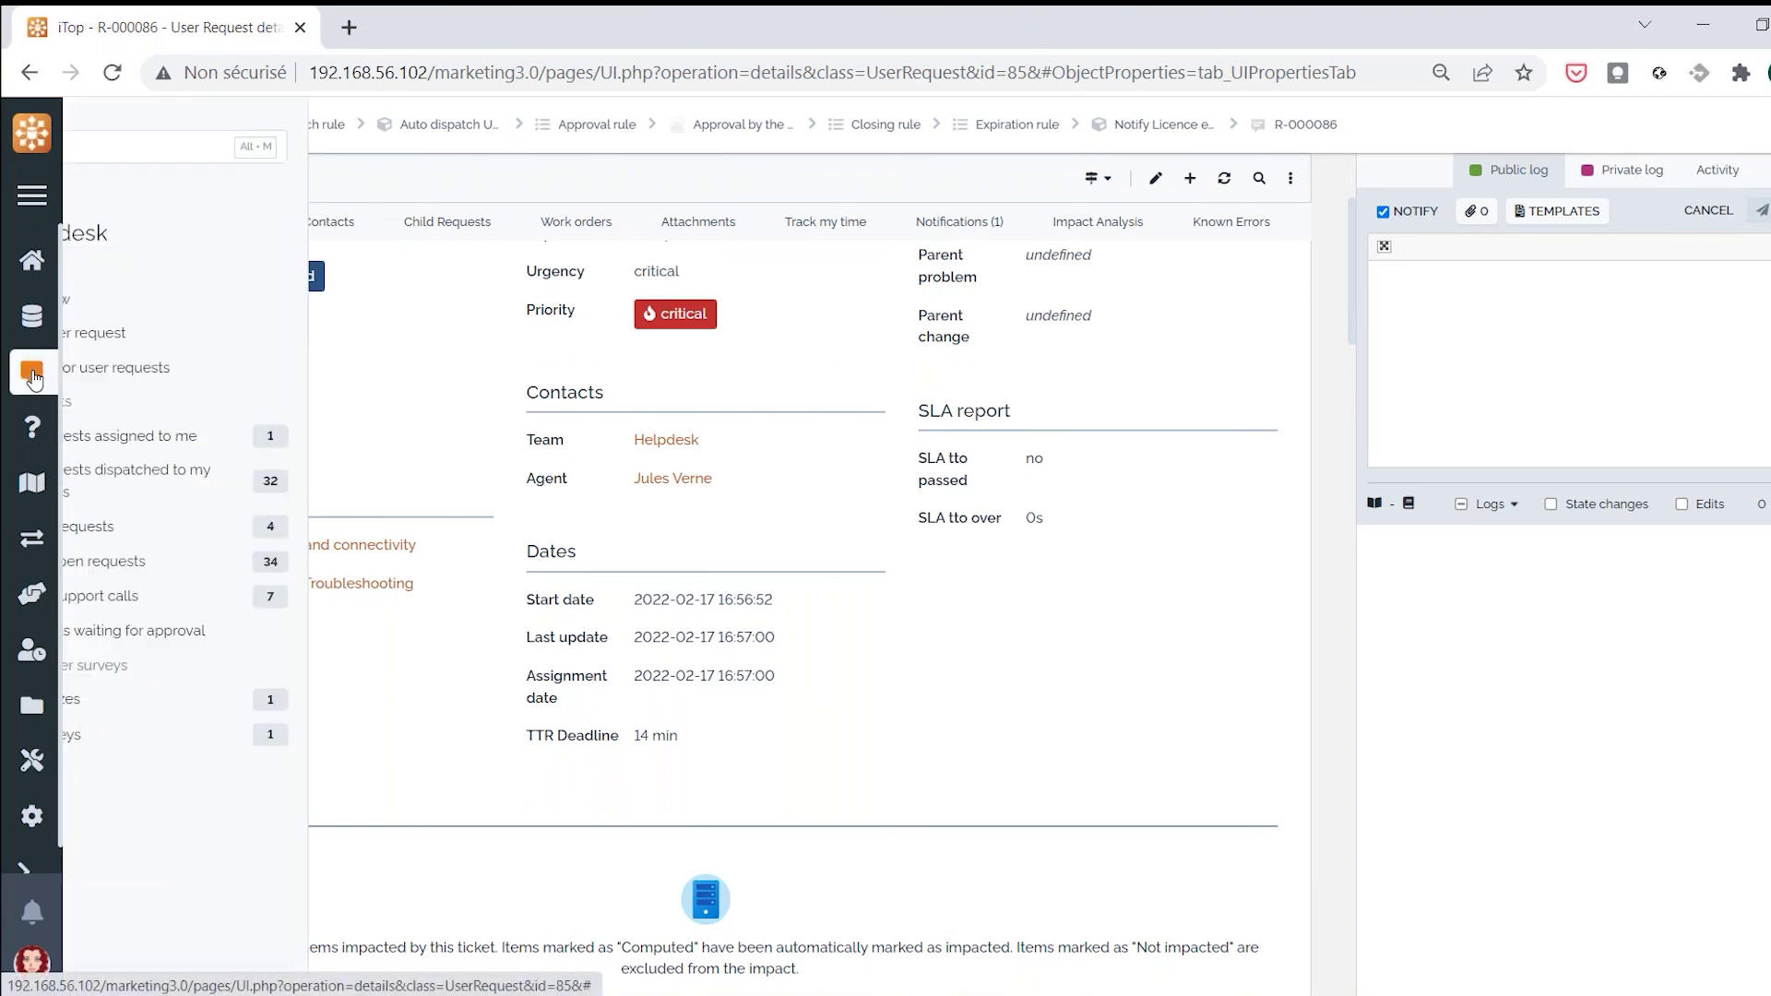
# List all open Helpdesk requests with every row shown on one page
pyautogui.click(164, 561)
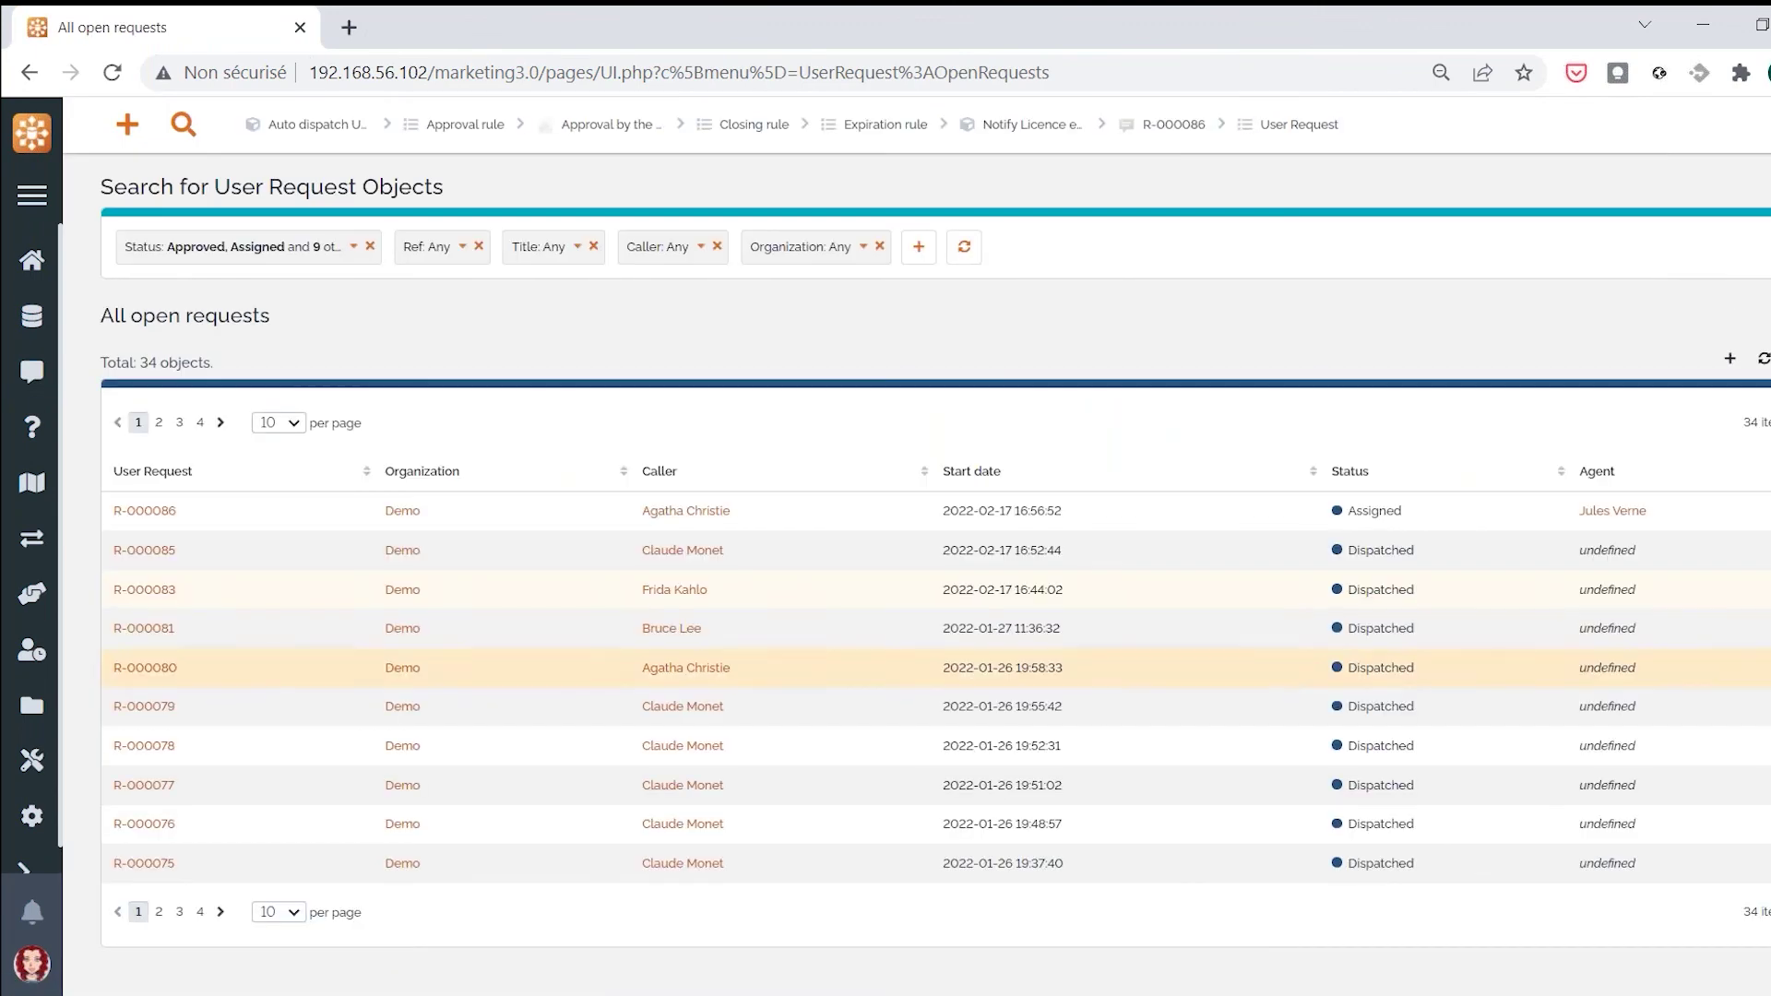
pyautogui.click(287, 424)
pyautogui.click(282, 513)
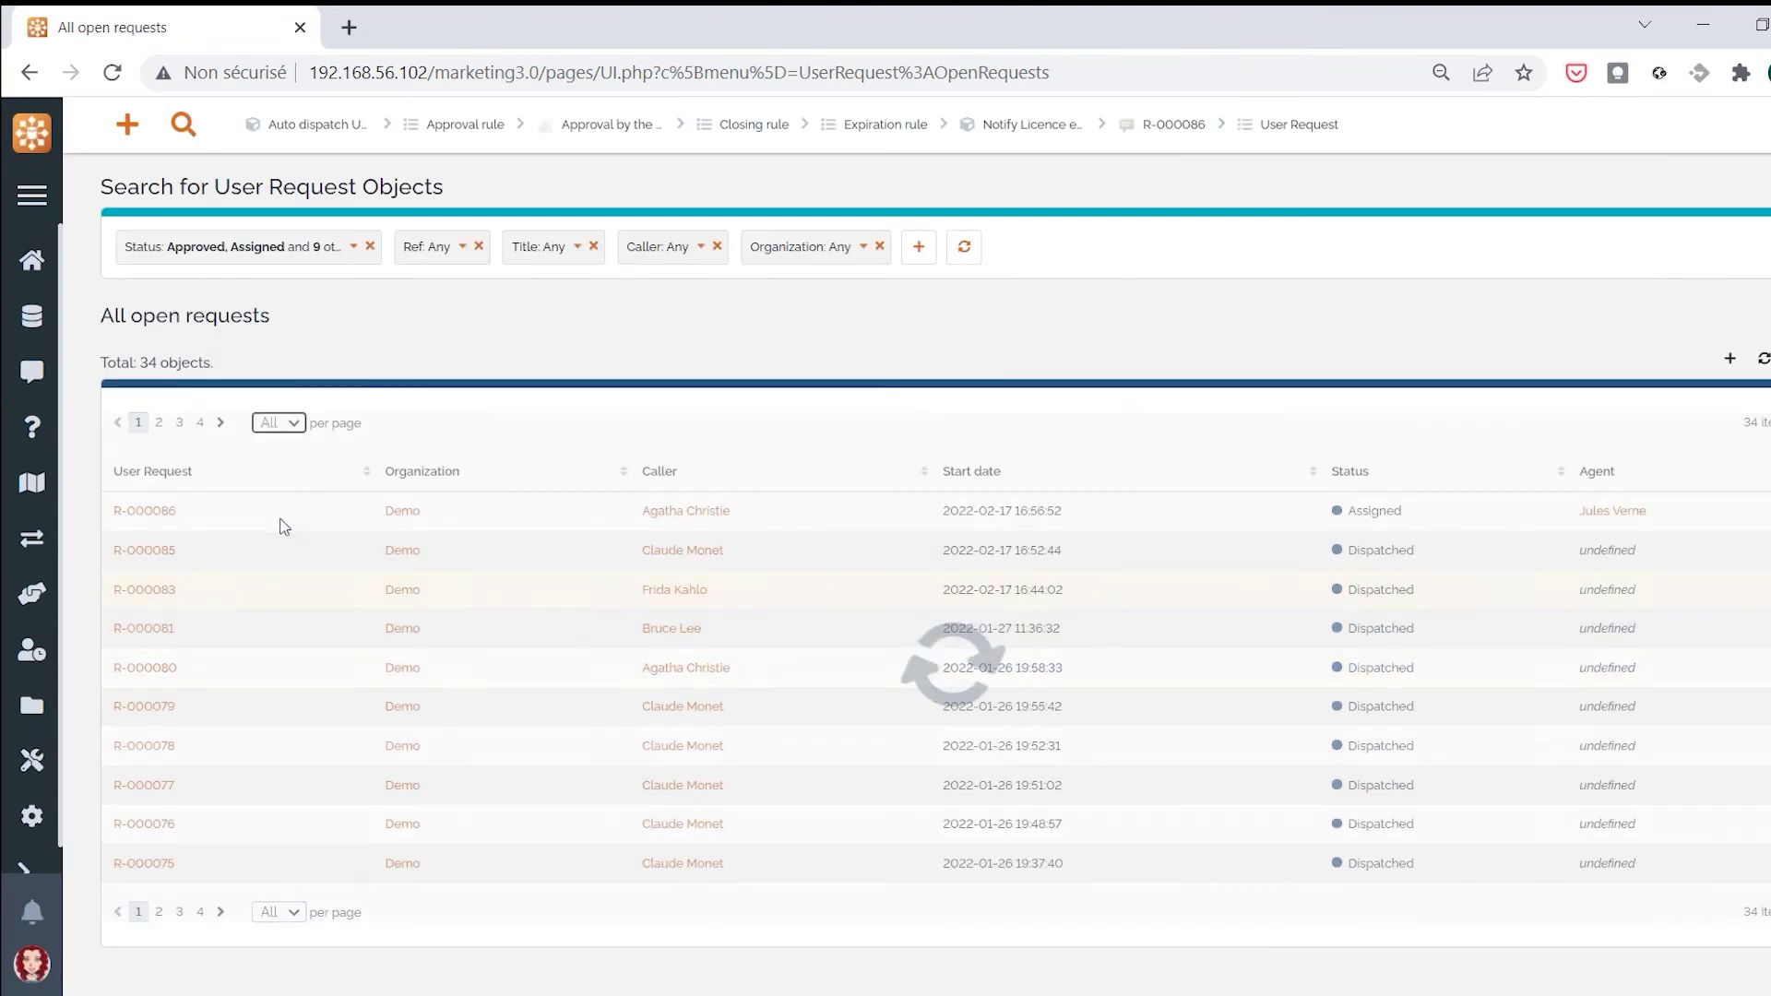
pyautogui.scroll(-3, 291, 524)
pyautogui.scroll(-3, 1068, 696)
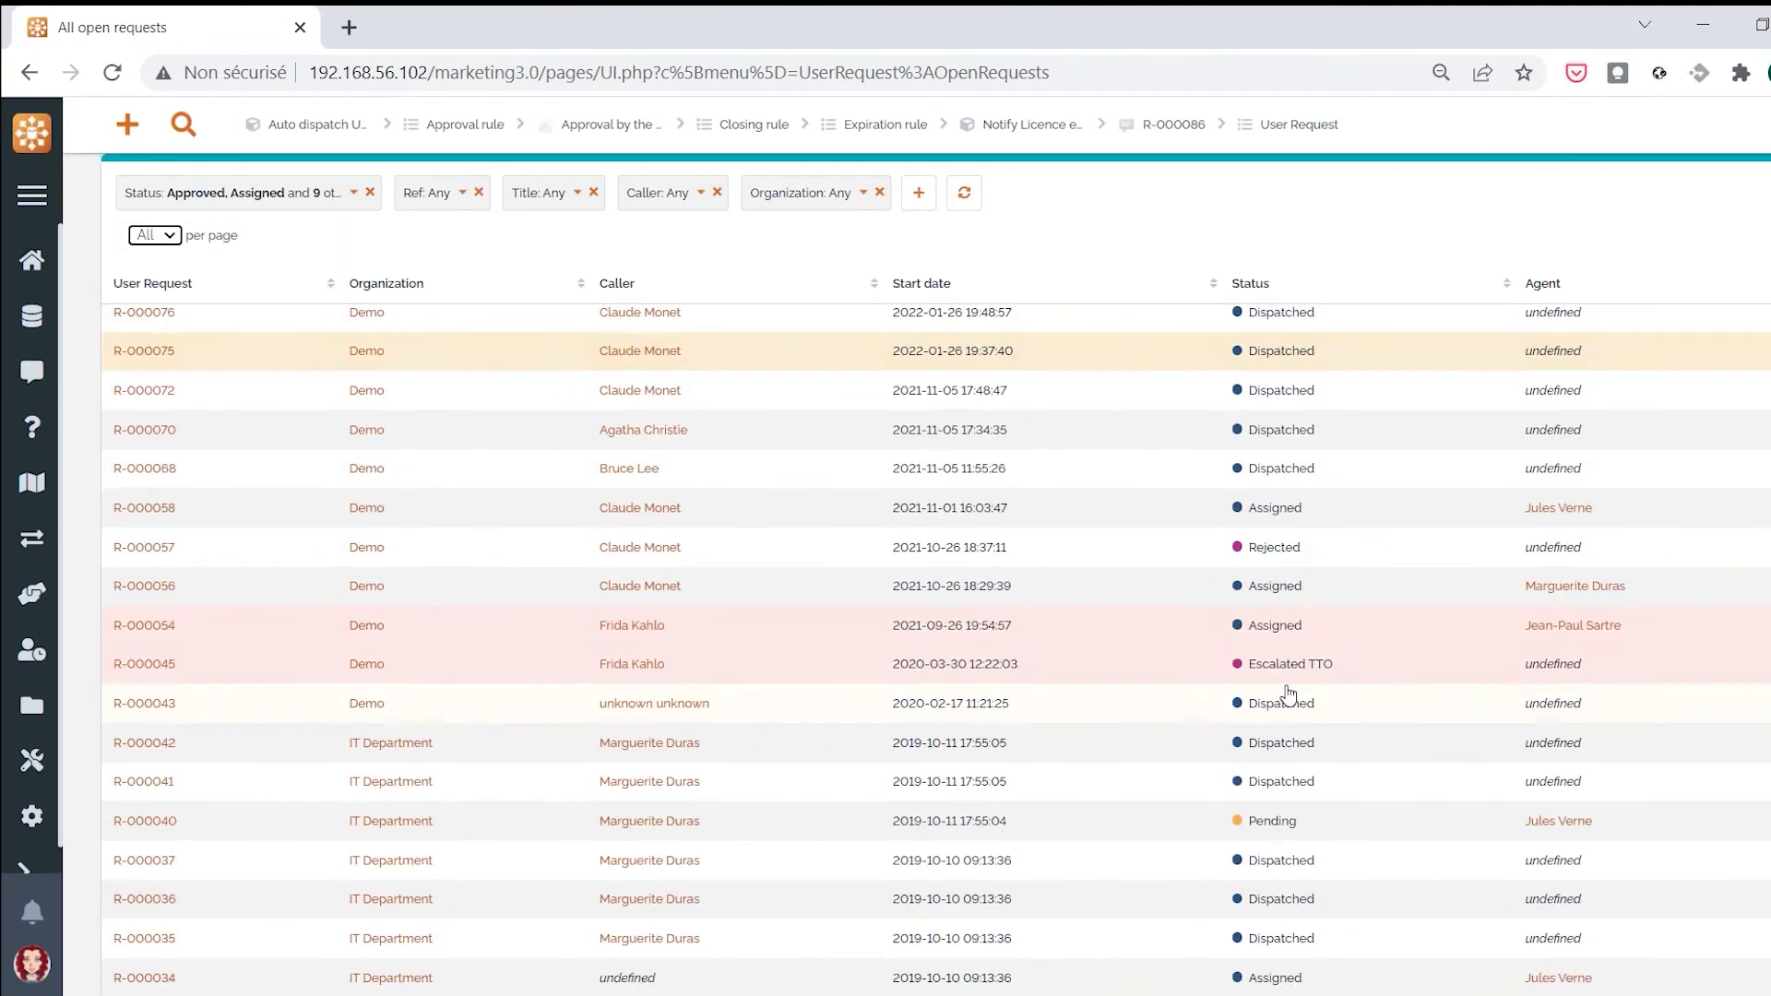
# Open R-000054 in a new tab and review its missed TTR deadline
pyautogui.middleClick(161, 631)
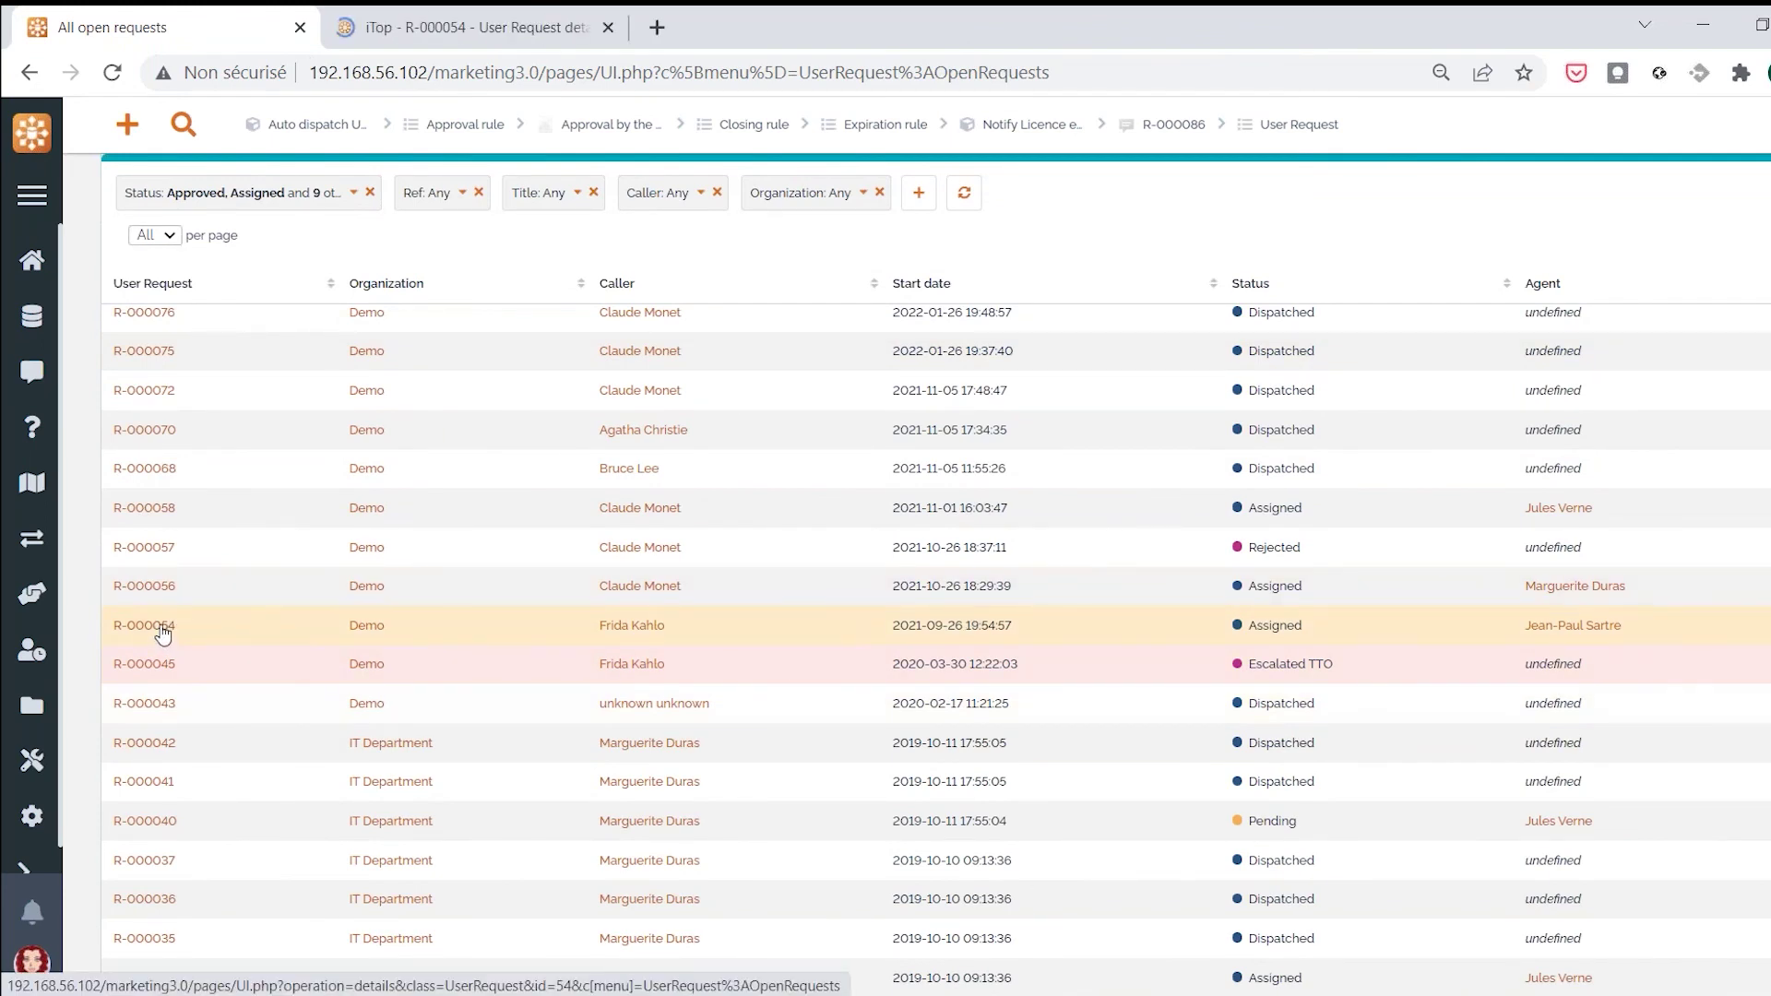
pyautogui.click(465, 27)
pyautogui.scroll(-3, 595, 564)
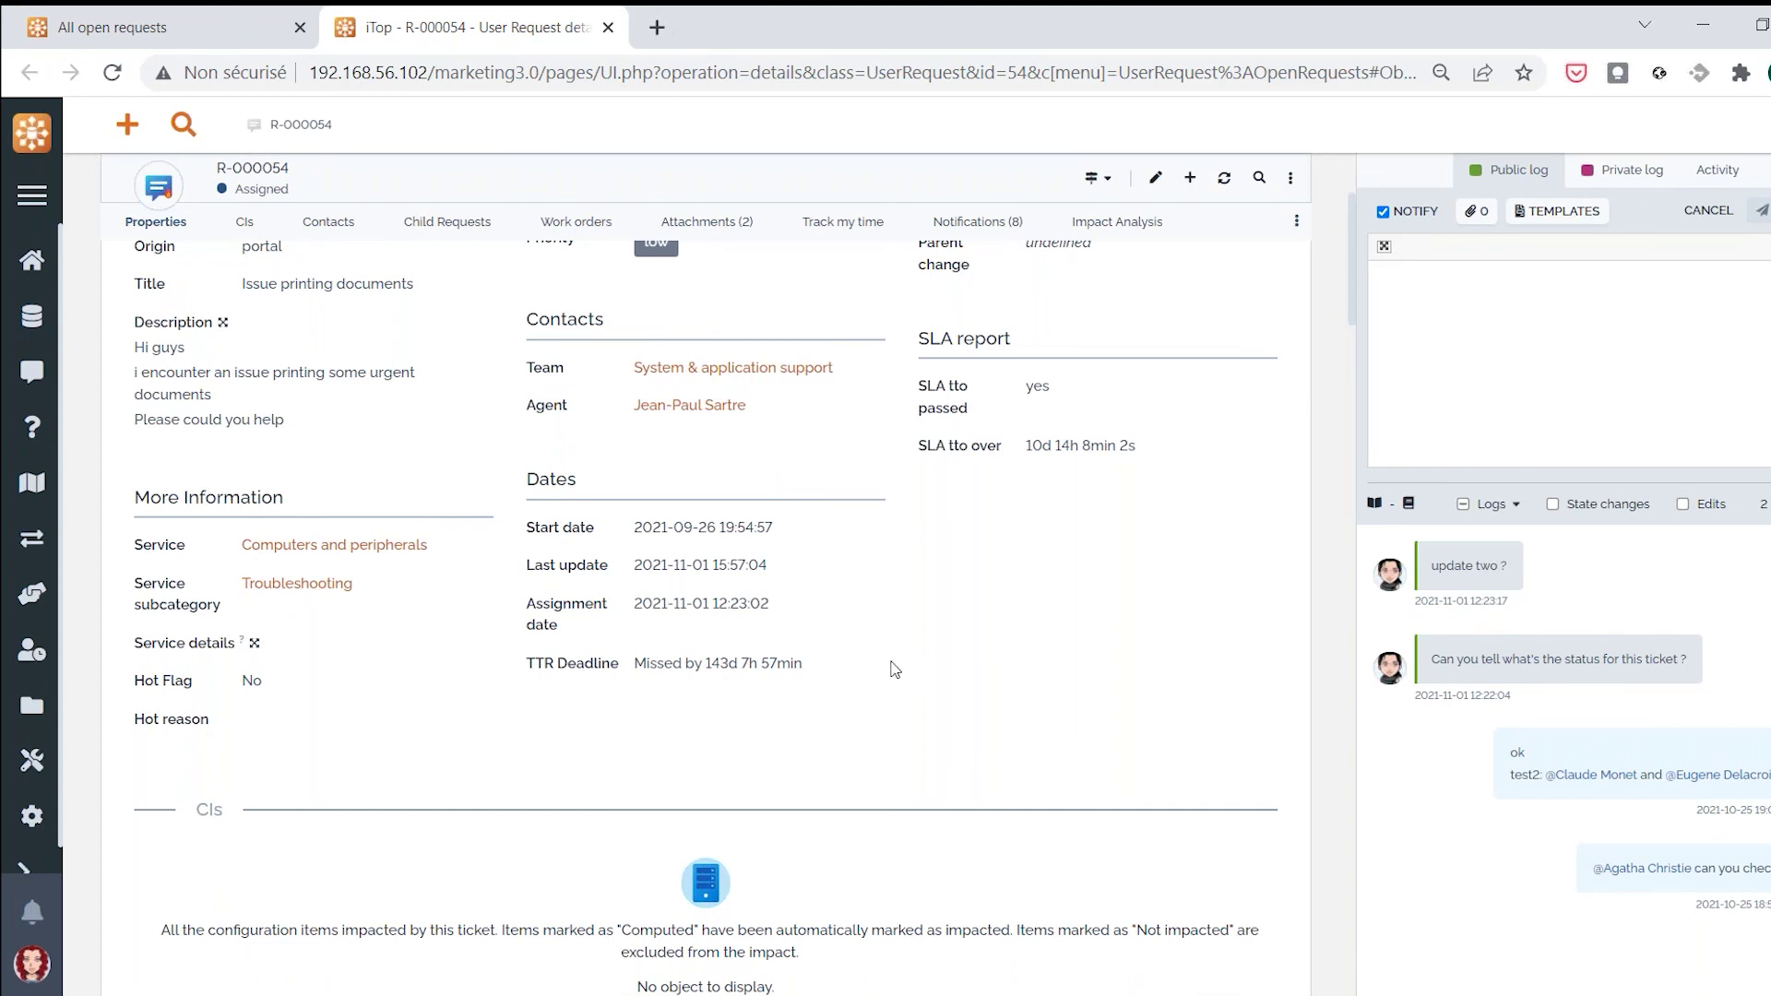
pyautogui.scroll(3, 881, 657)
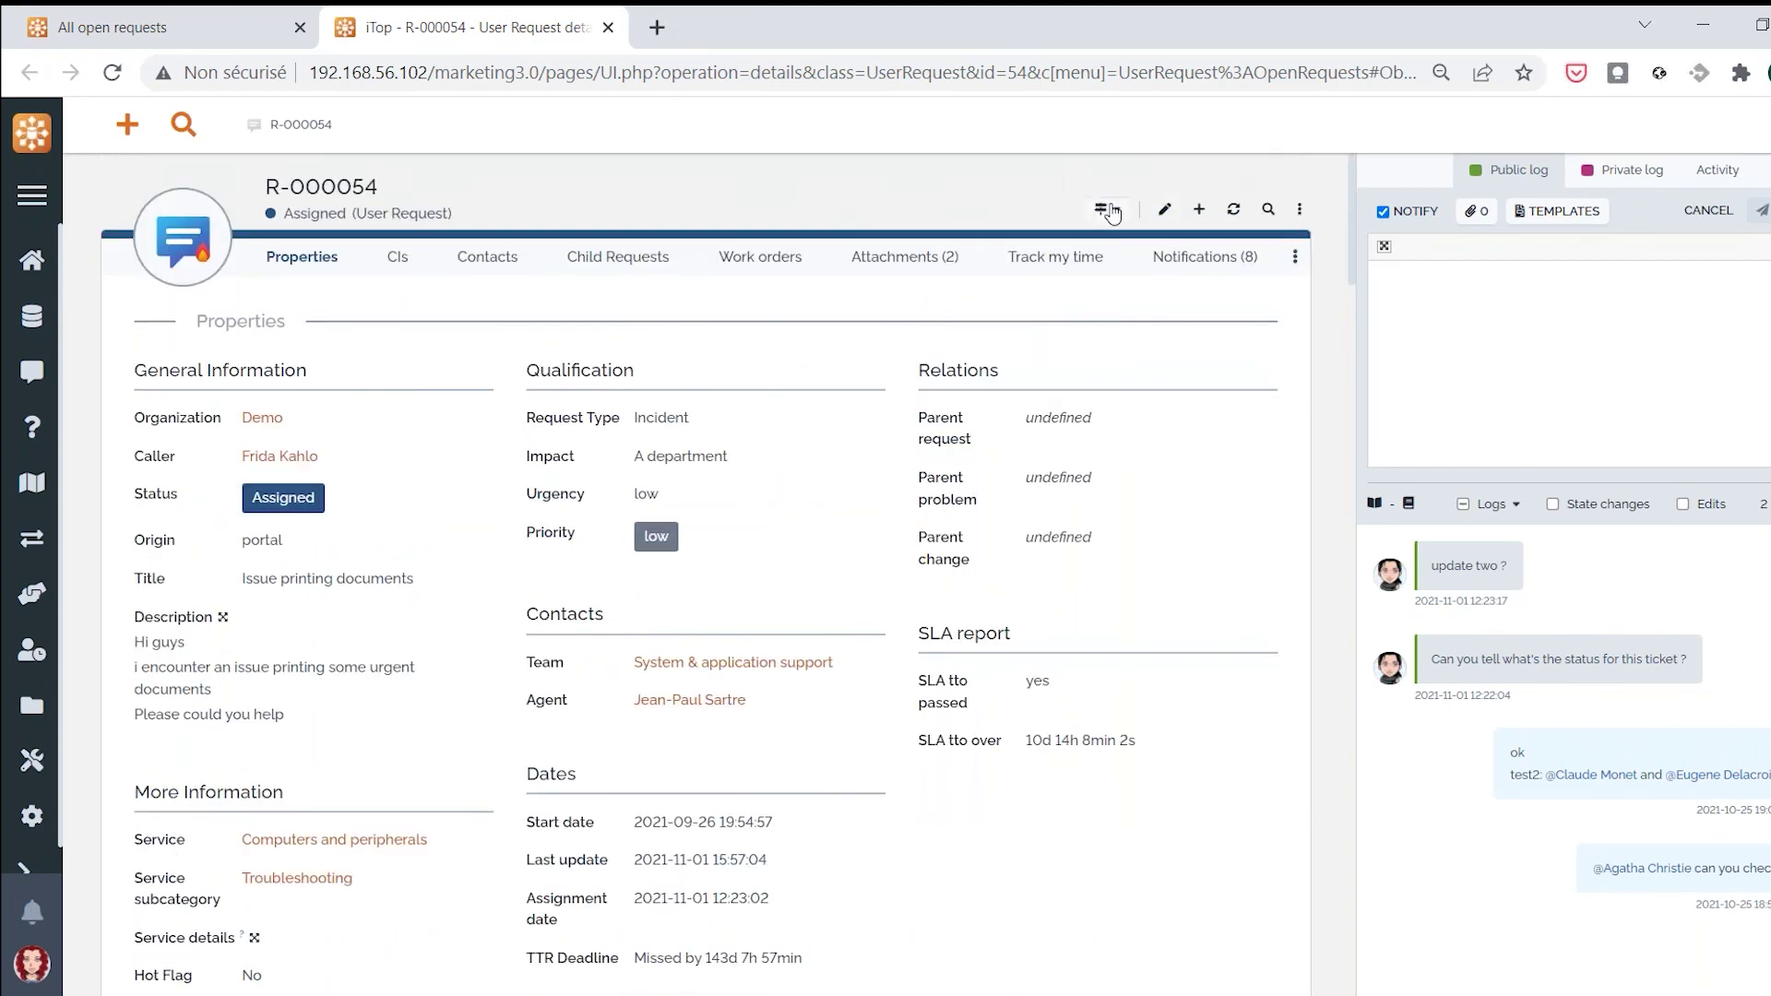
pyautogui.click(1106, 208)
# Mark R-000054 as resolved with solution 'gdfgdf'
pyautogui.click(1043, 289)
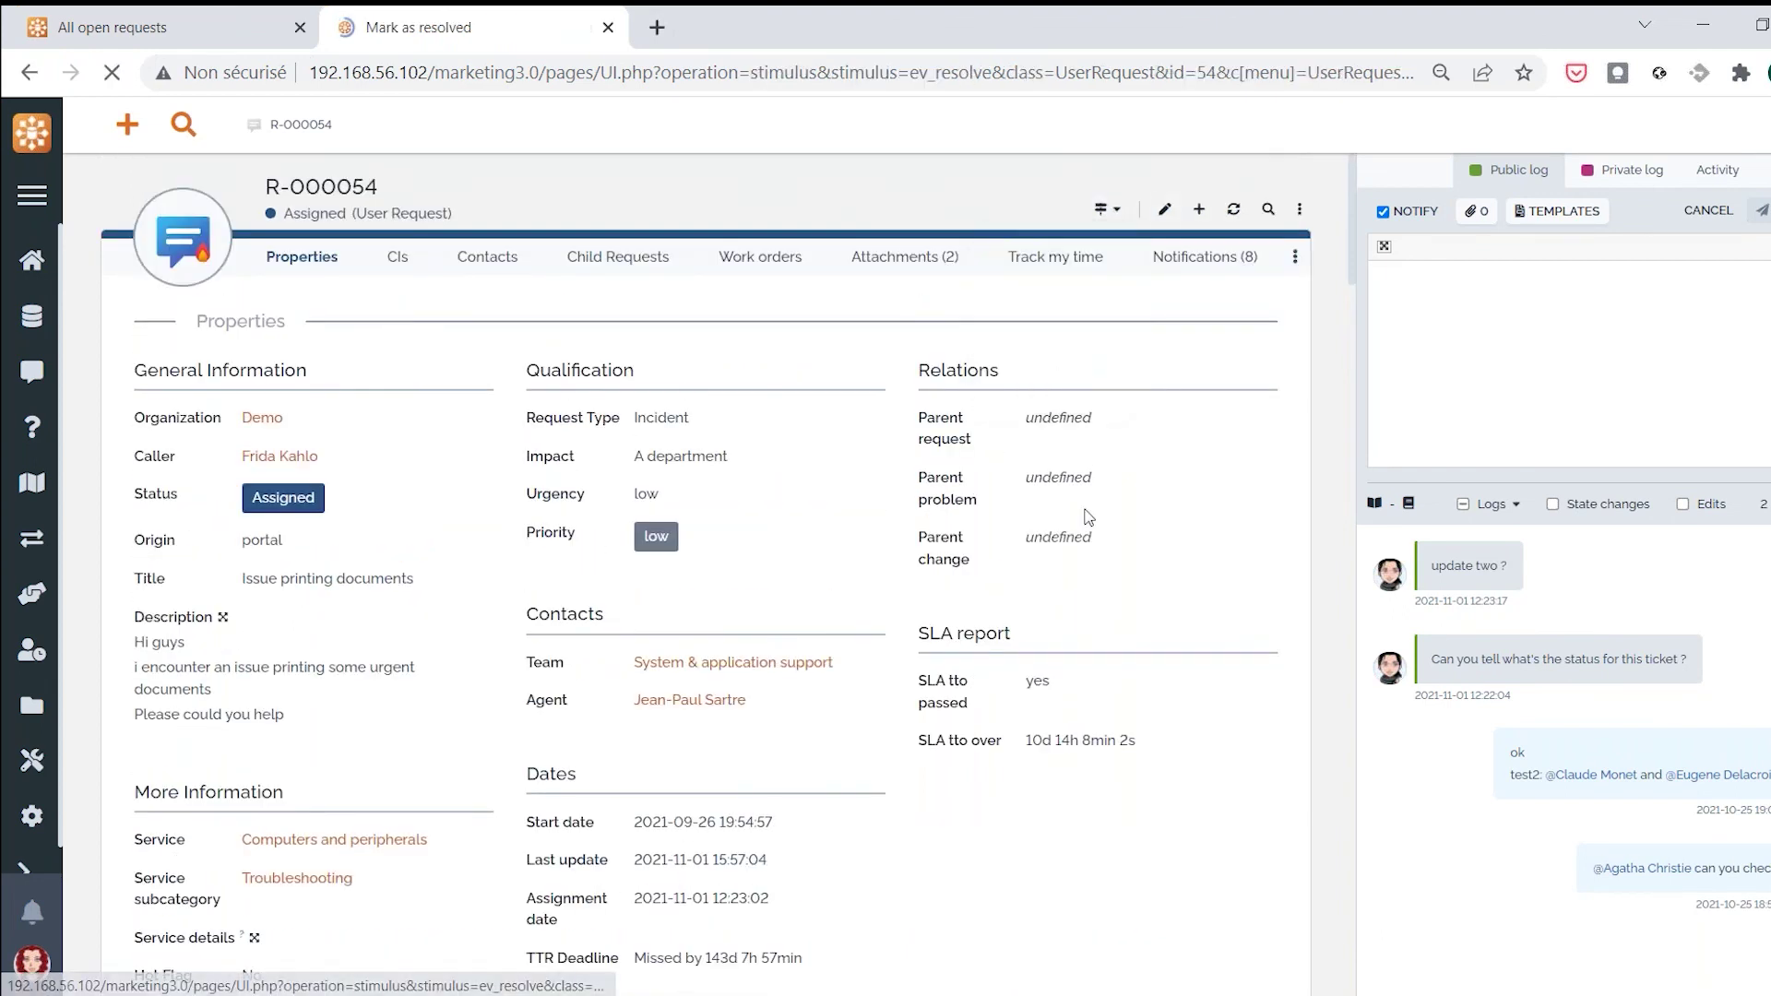
pyautogui.write('gdfgdf')
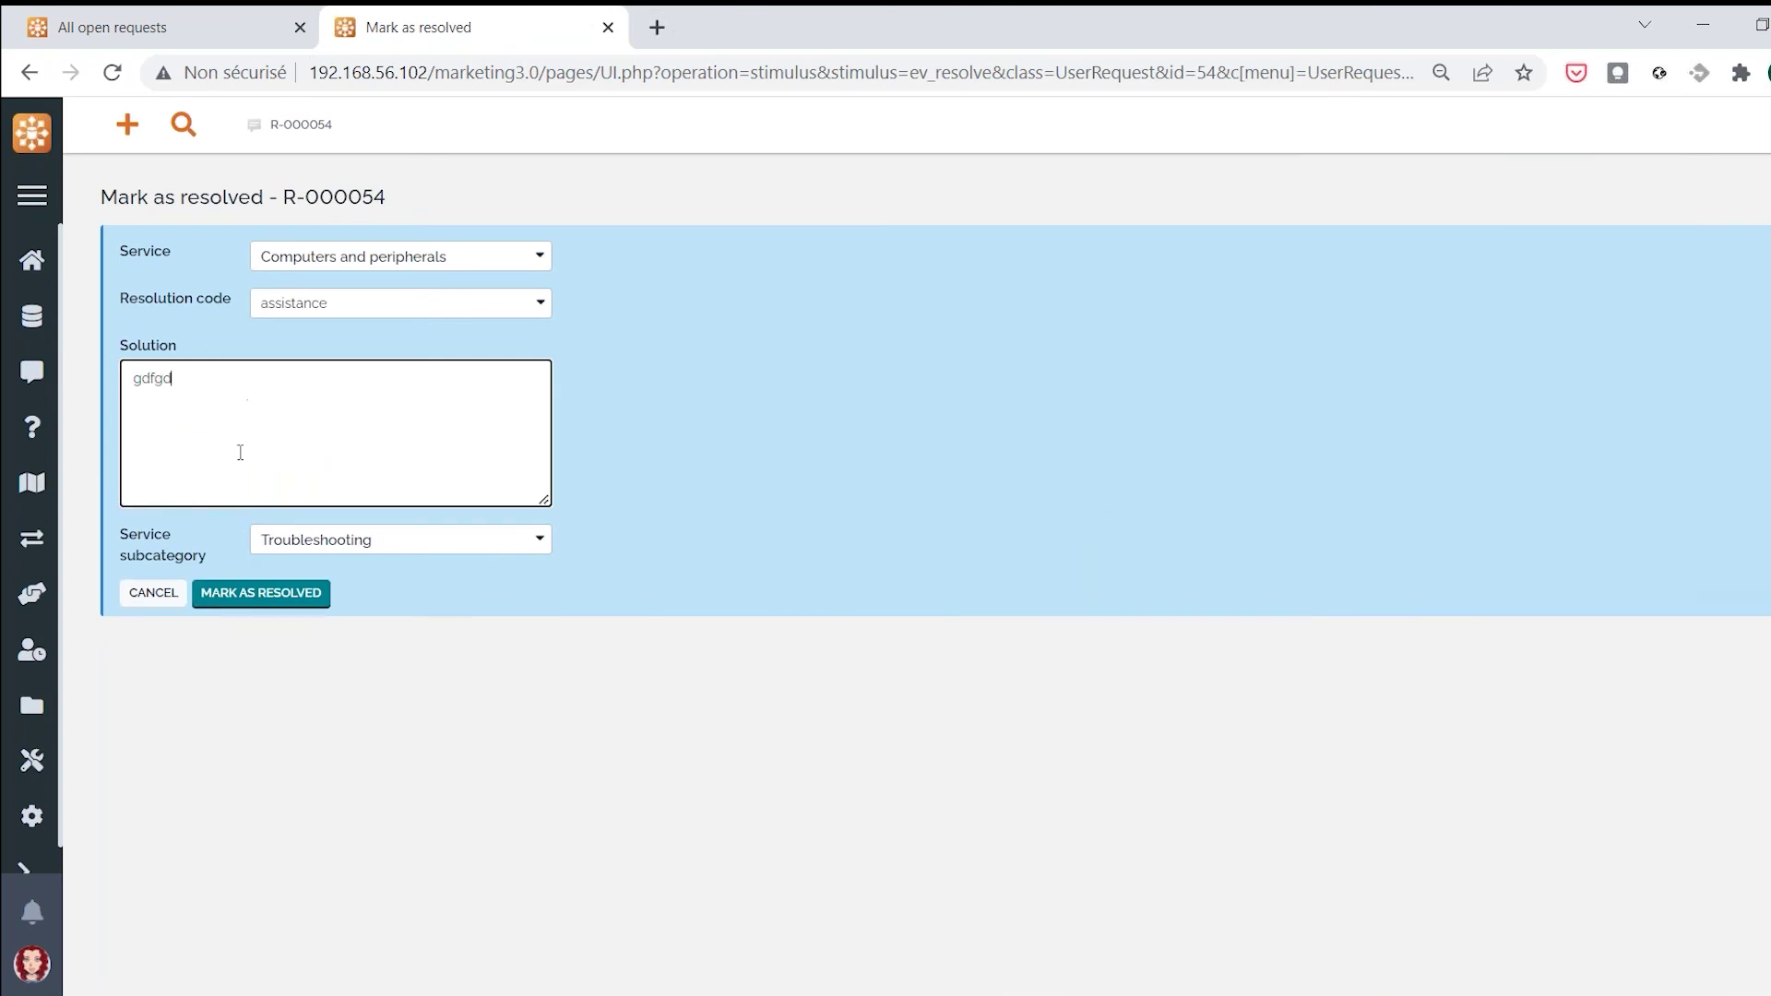
pyautogui.click(261, 595)
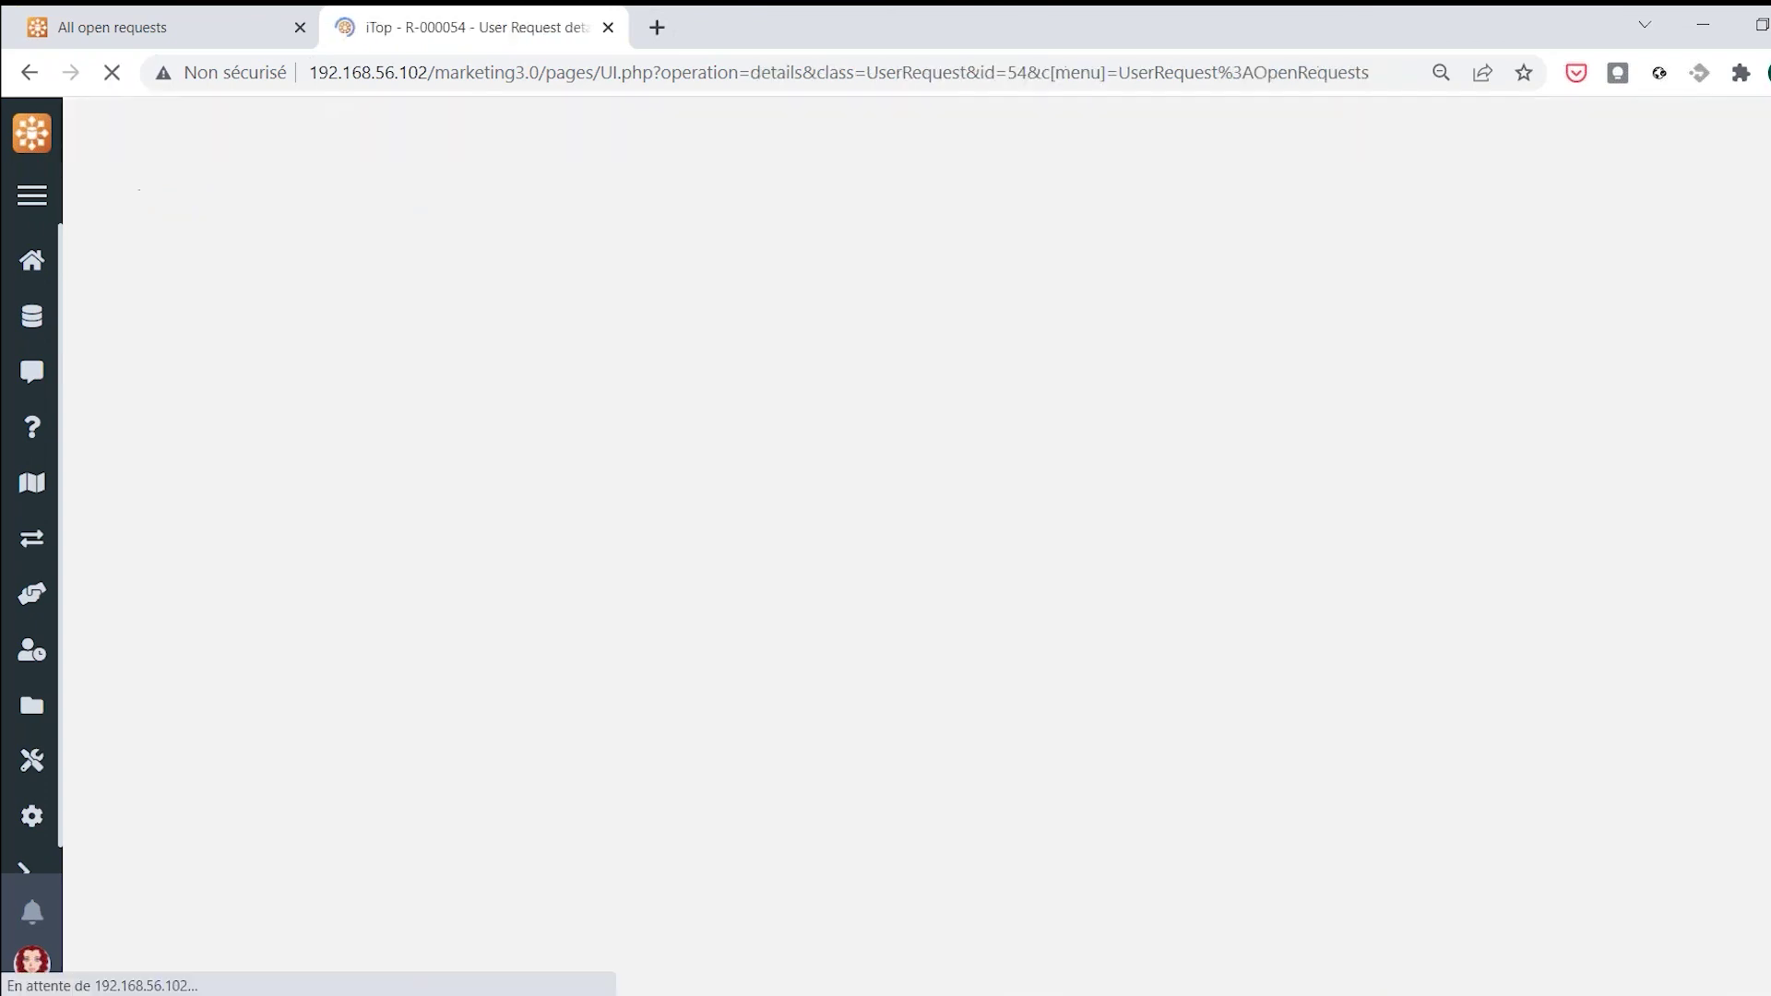
# Highlight R-000054's resolution delay and SLA ttr over values, then return to the portal window
pyautogui.scroll(-8, 642, 637)
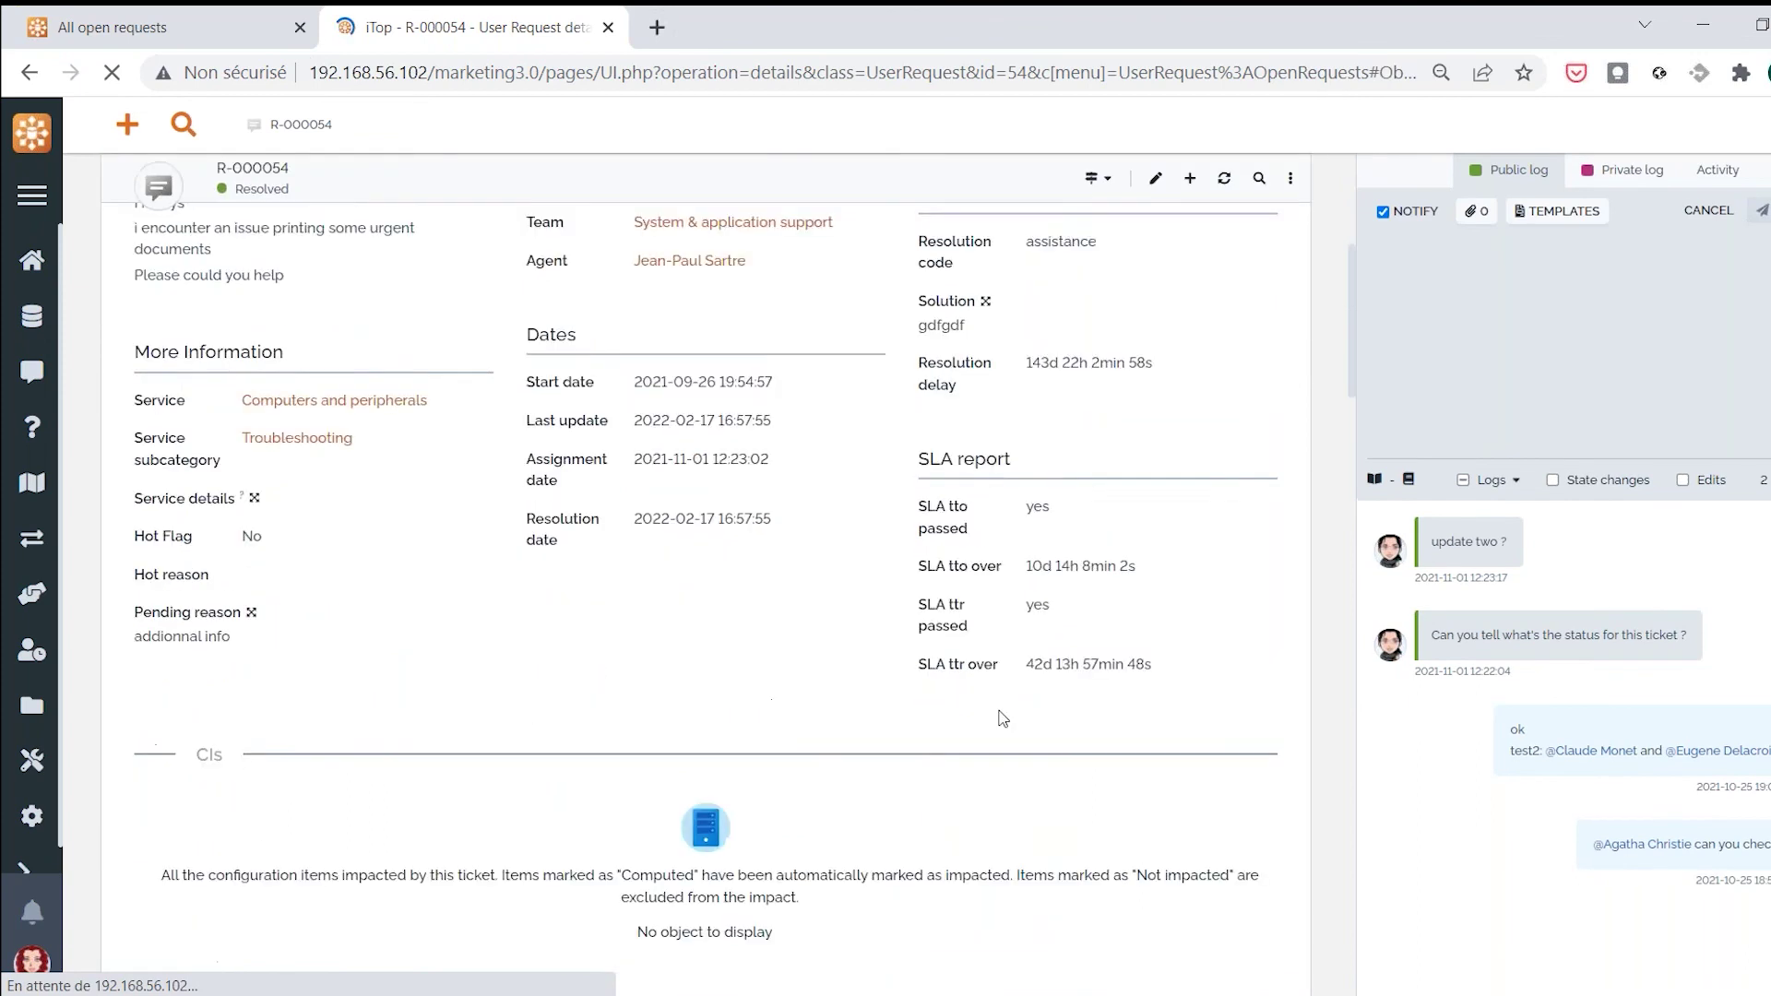
pyautogui.scroll(3, 955, 502)
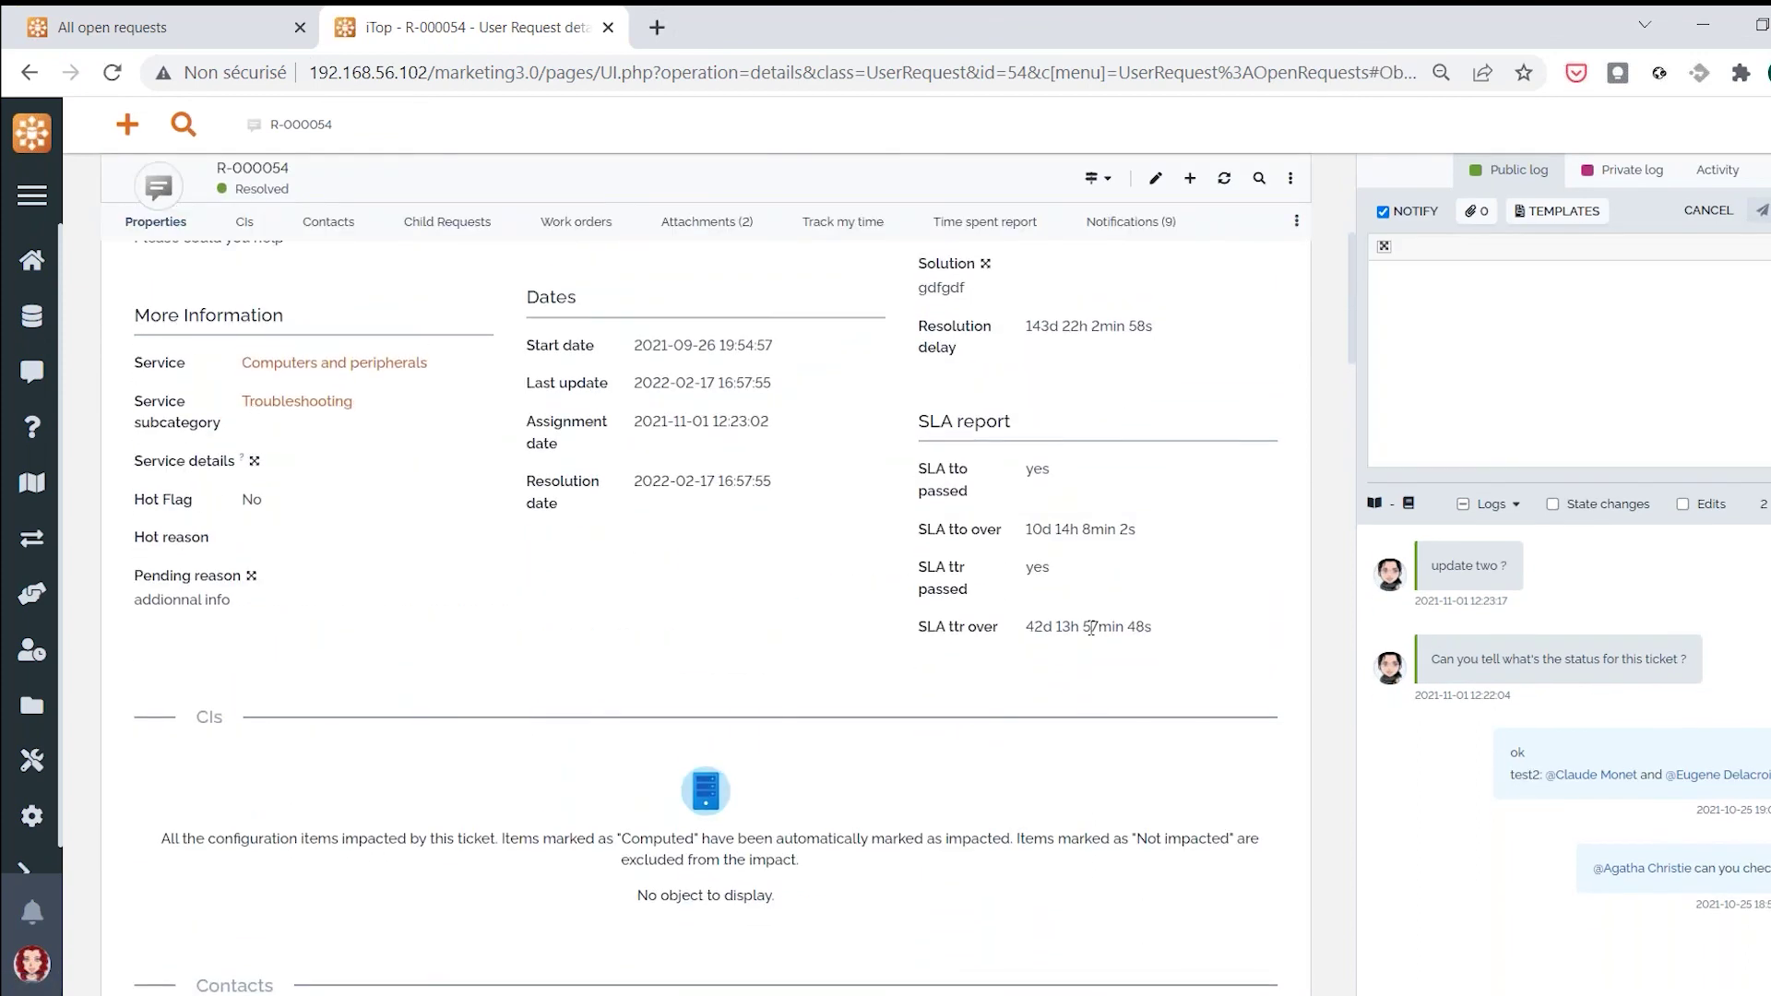
pyautogui.doubleClick(1037, 567)
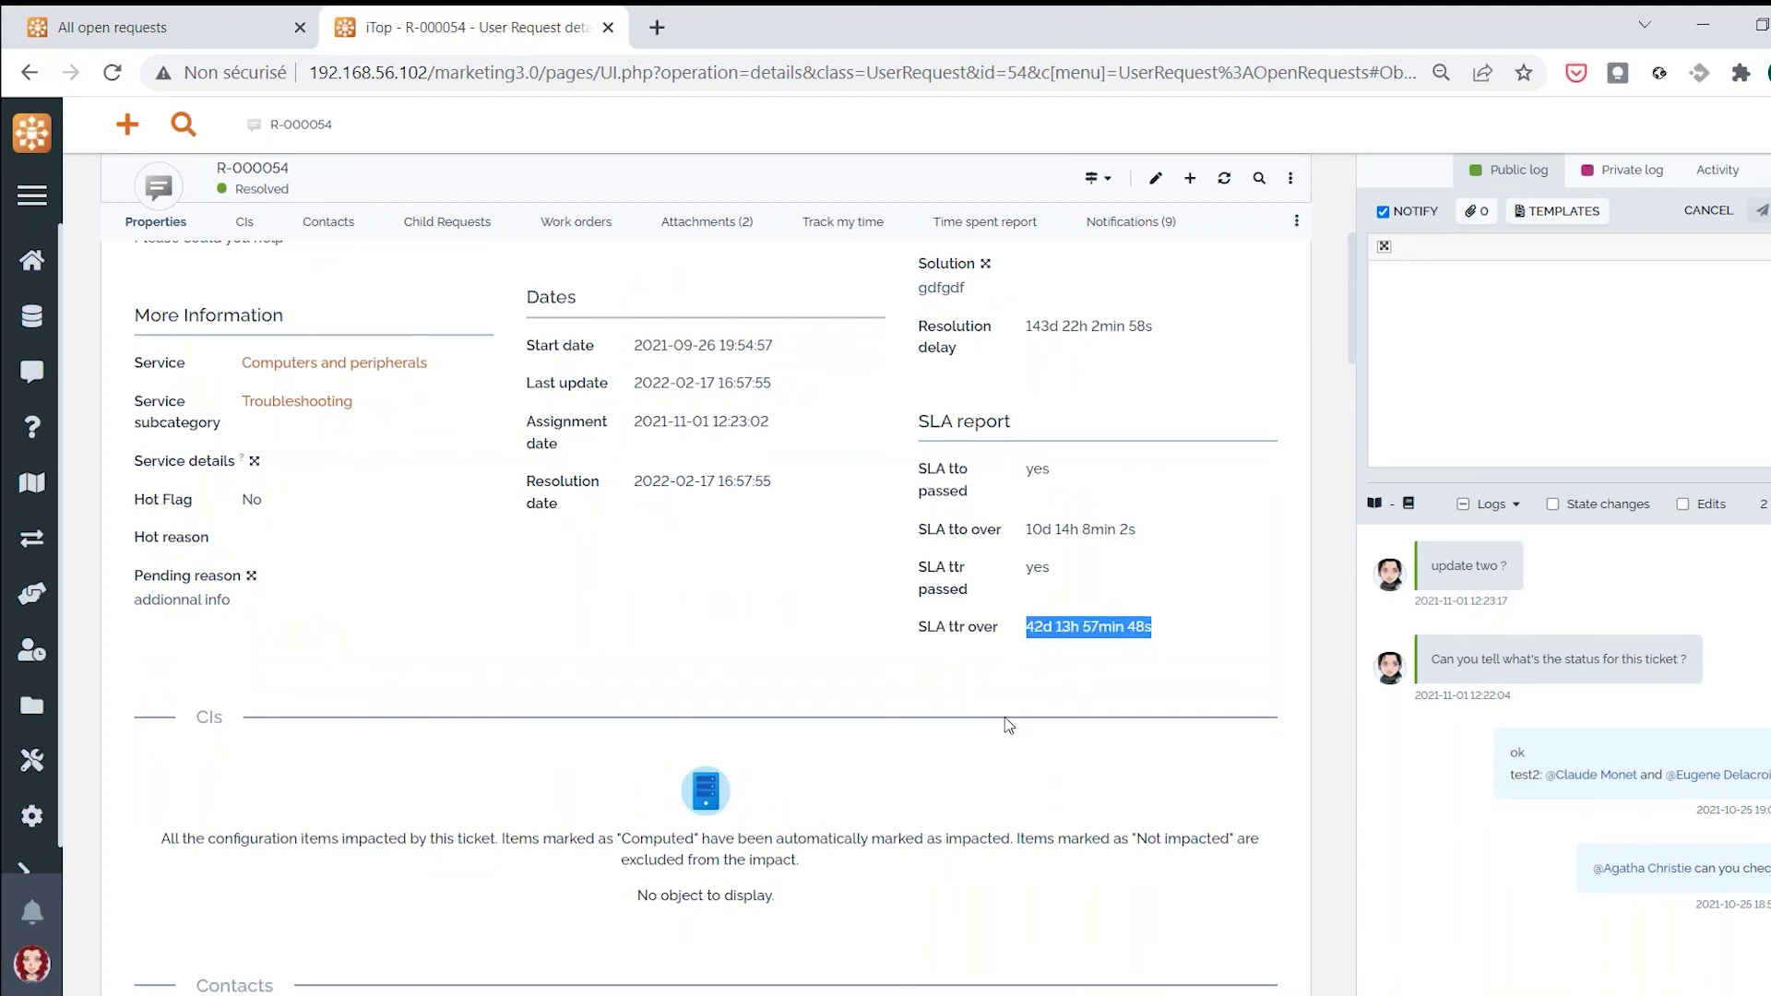
pyautogui.scroll(1, 1005, 717)
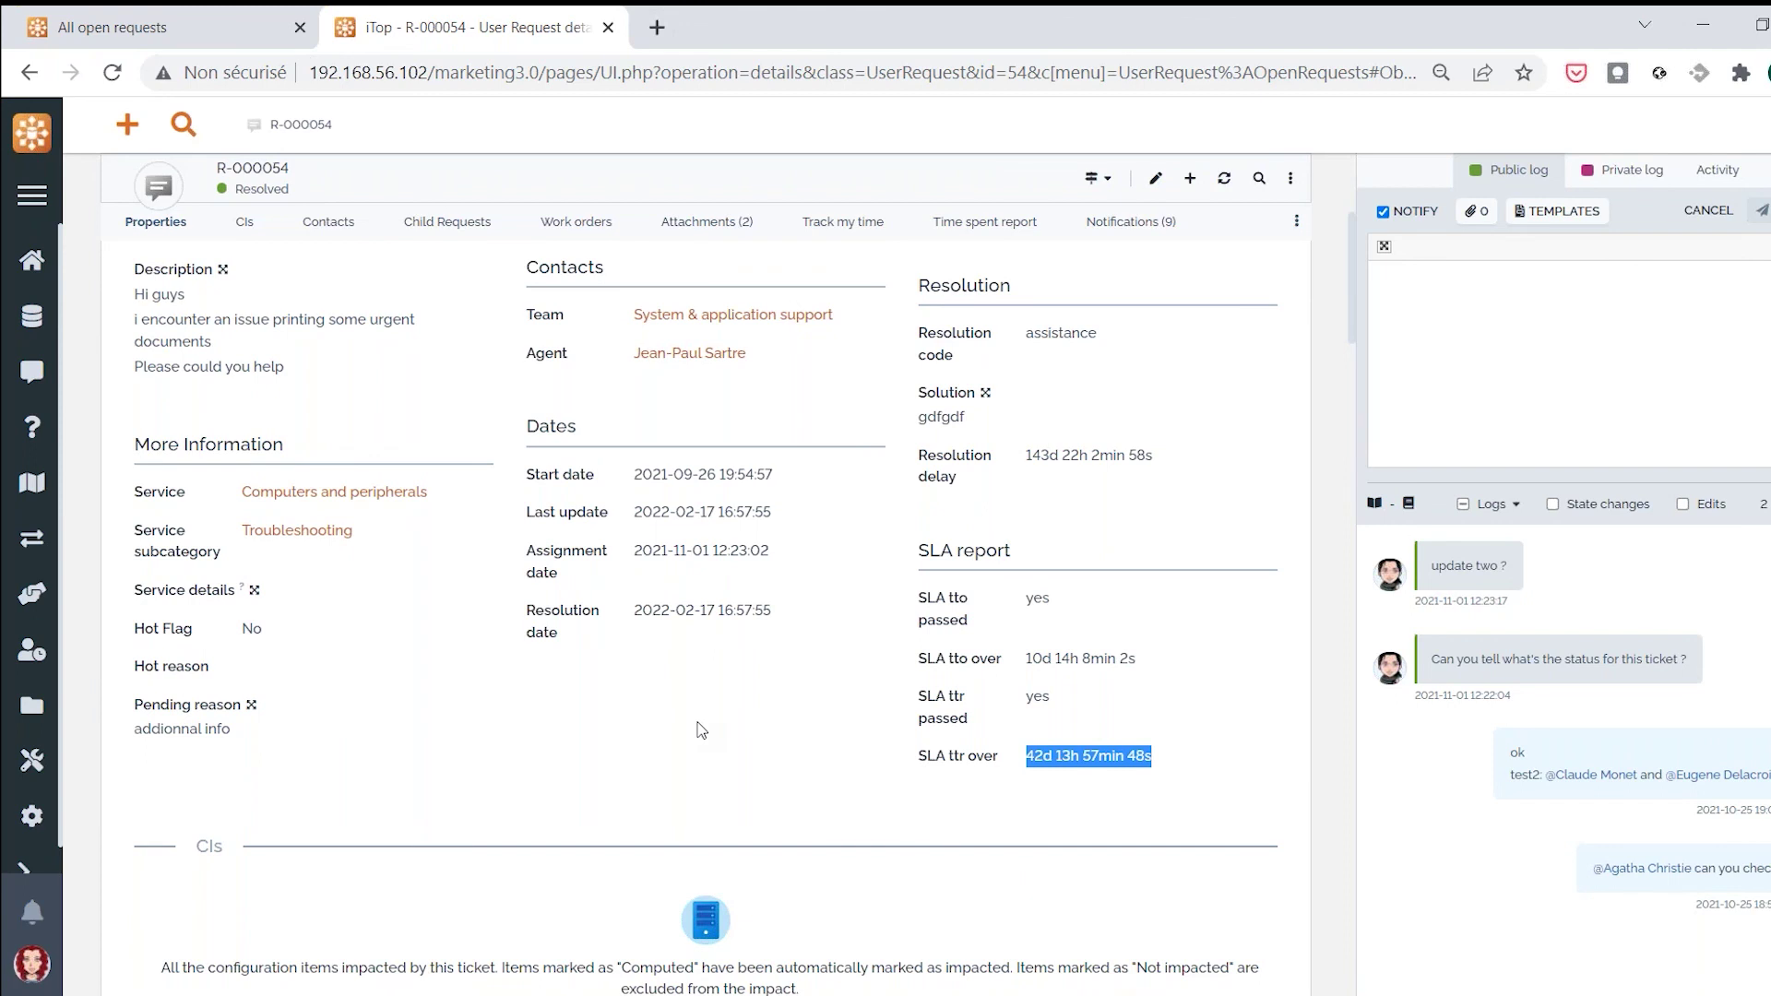
pyautogui.scroll(1, 701, 729)
pyautogui.moveTo(1032, 584); pyautogui.dragTo(1137, 584)
pyautogui.click(1120, 649)
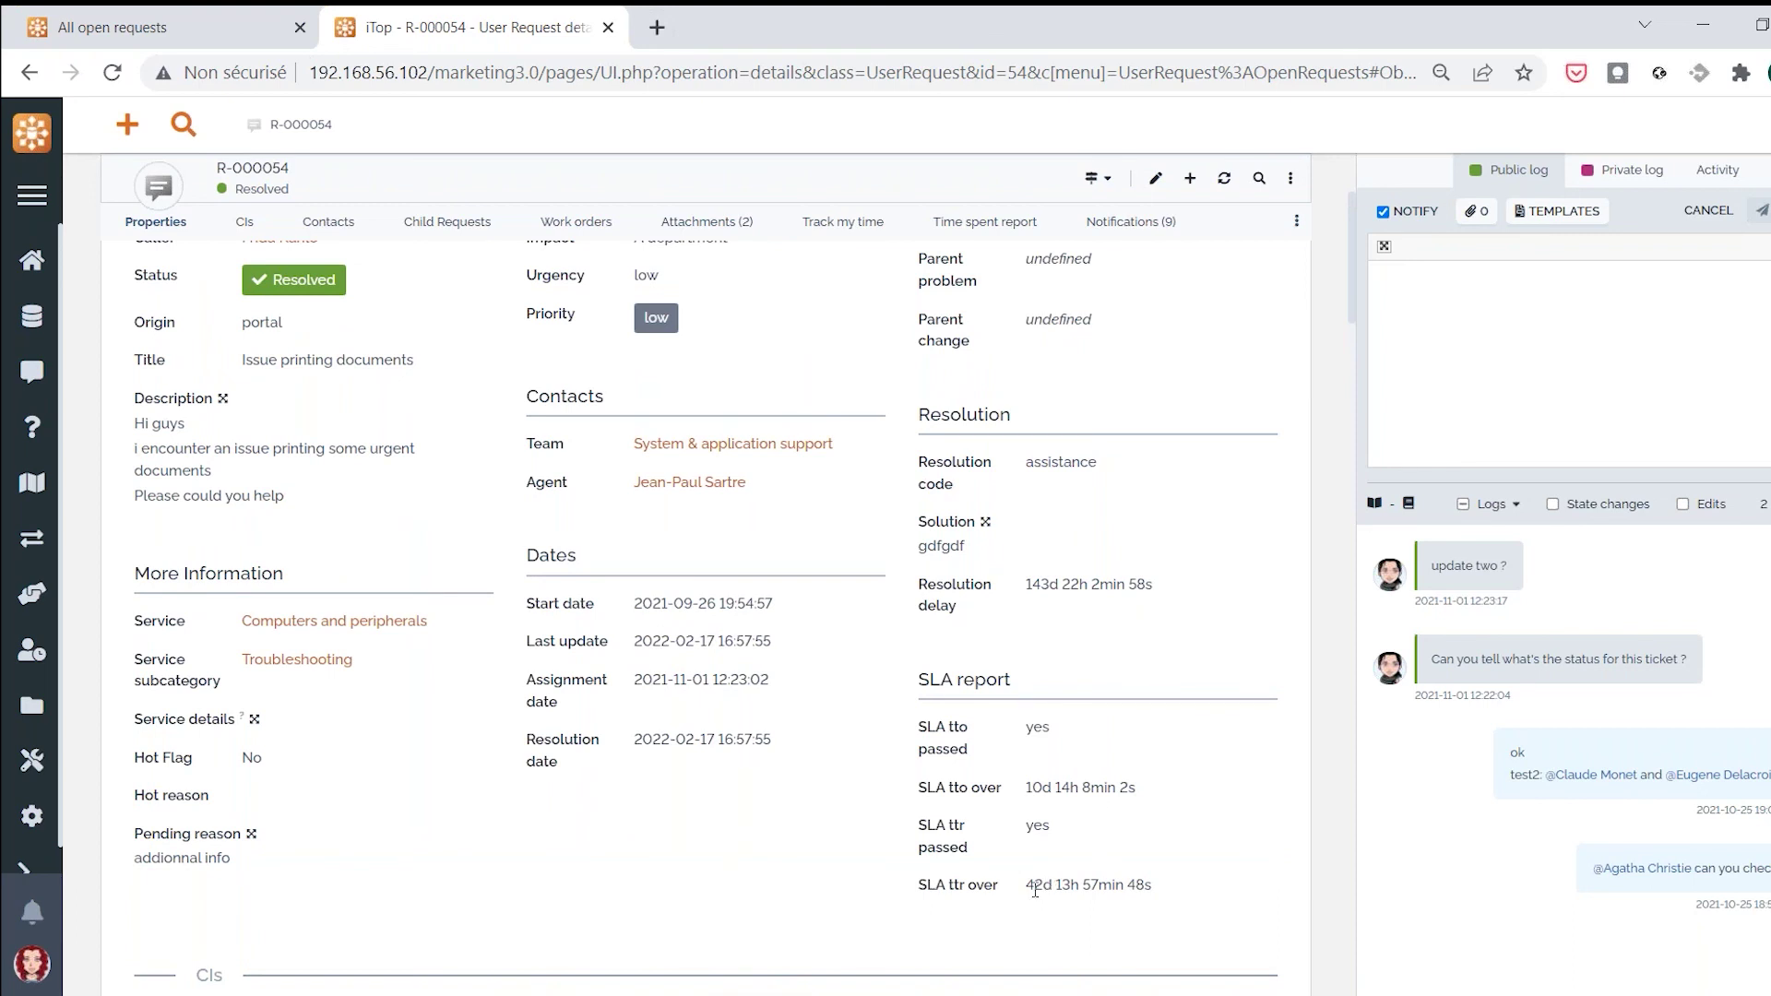
pyautogui.moveTo(1031, 885); pyautogui.dragTo(1050, 887)
pyautogui.moveTo(1033, 585); pyautogui.dragTo(1060, 589)
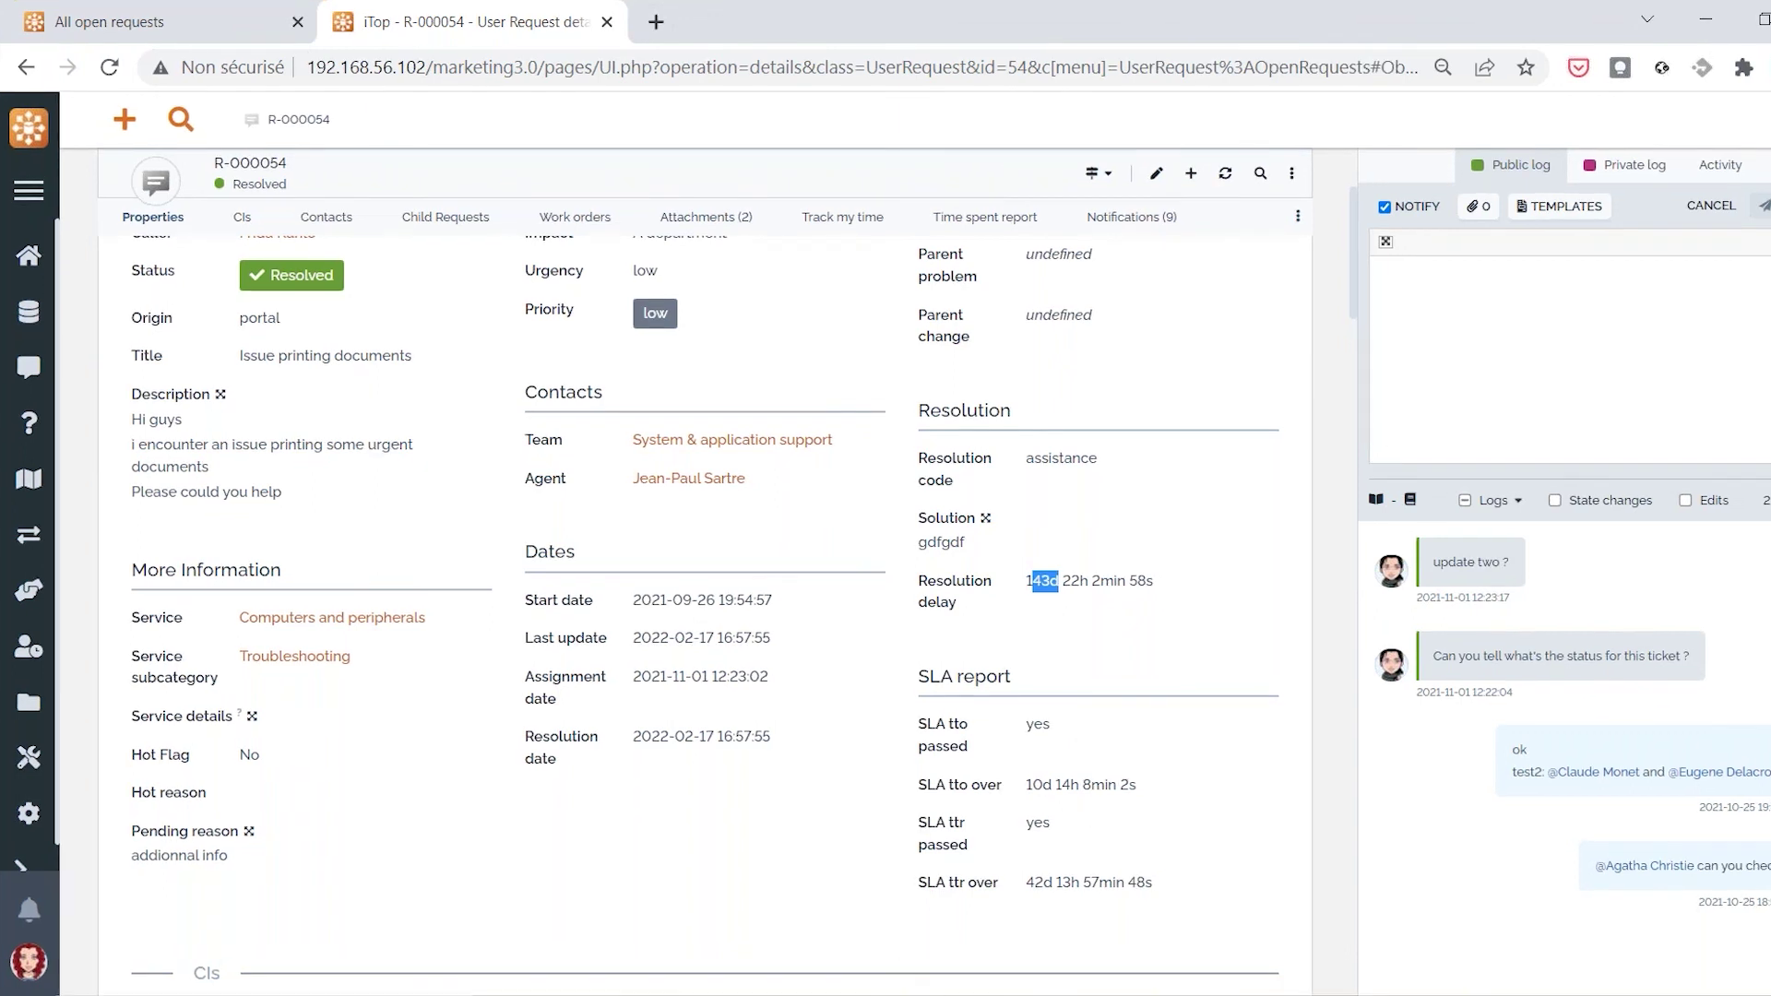
pyautogui.moveTo(983, 995)
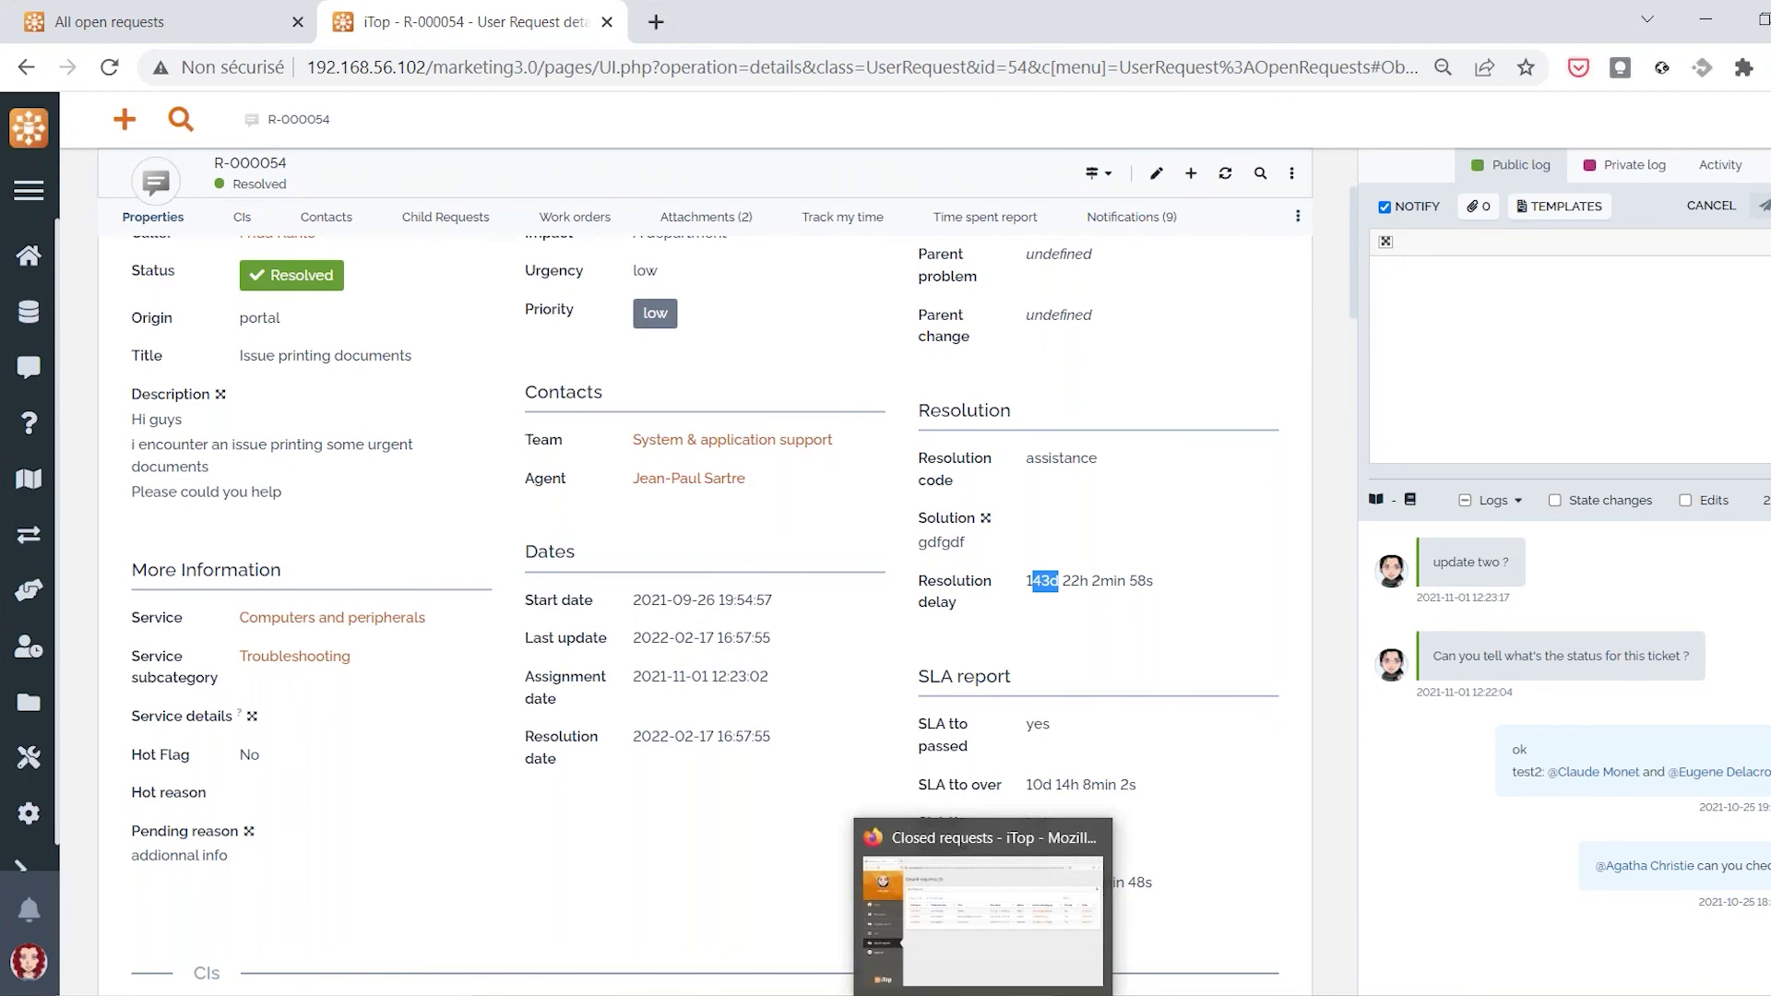
pyautogui.click(1015, 971)
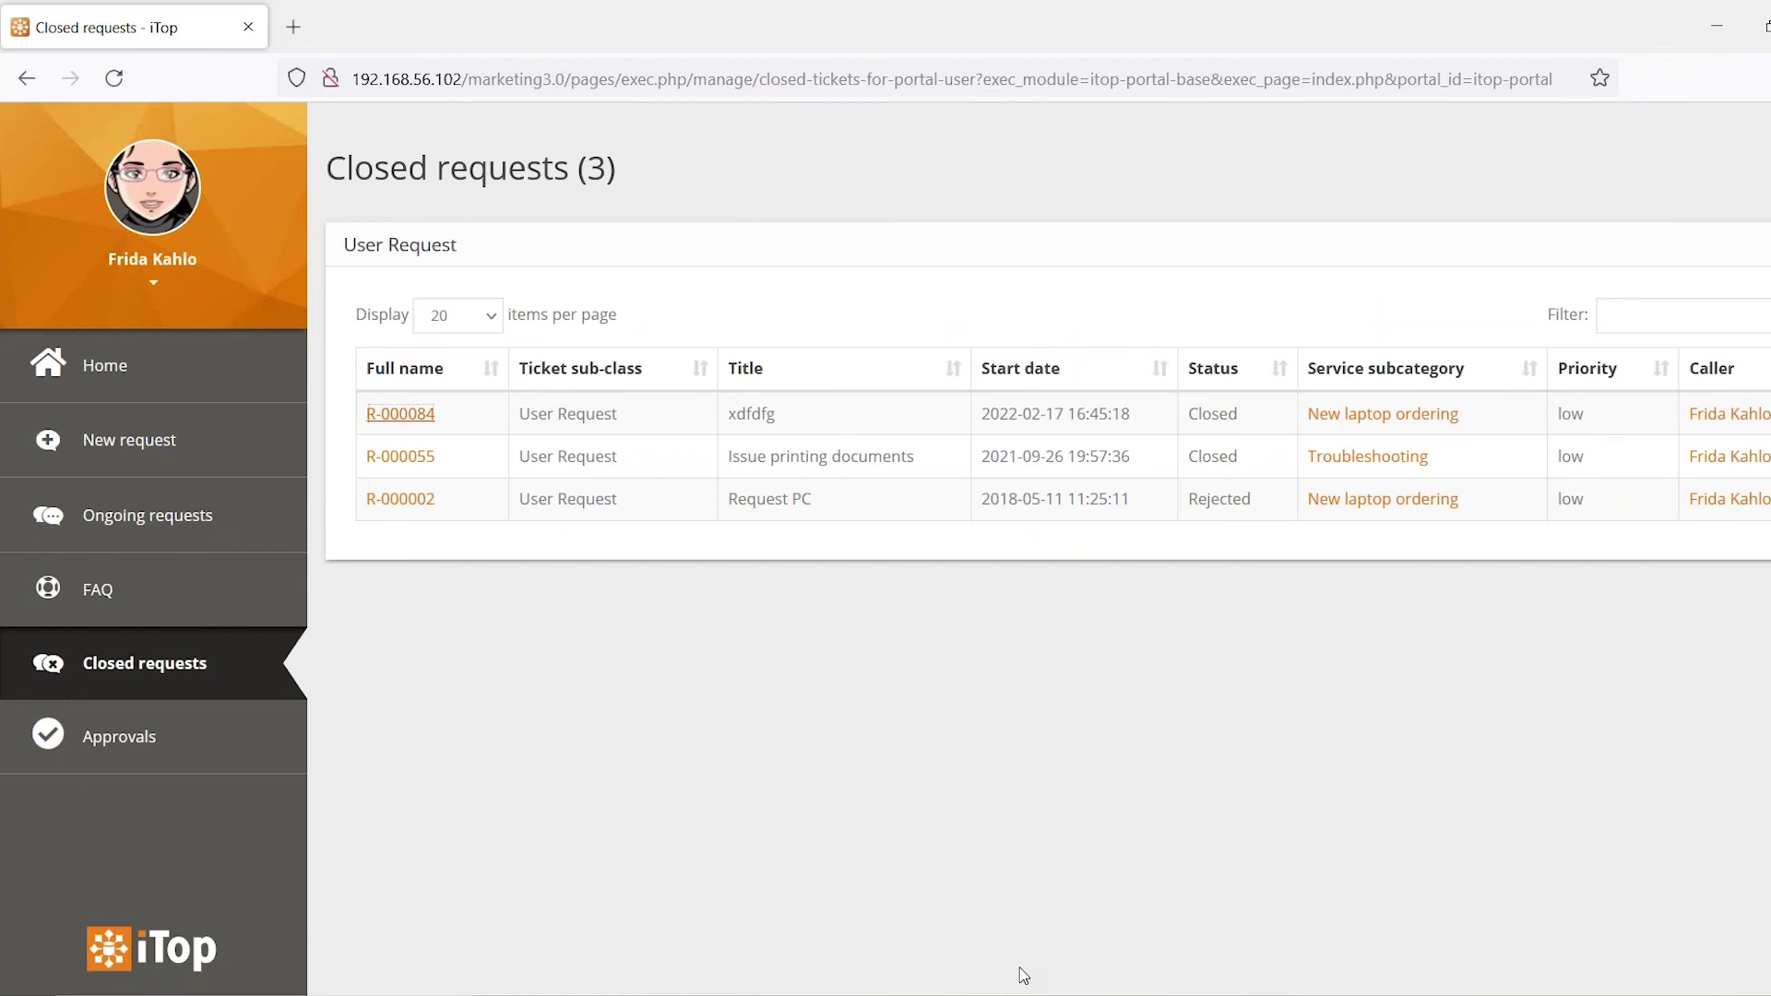
# In the portal FAQ, read the 'I want to change my iTop Password' article, then close it
pyautogui.click(197, 605)
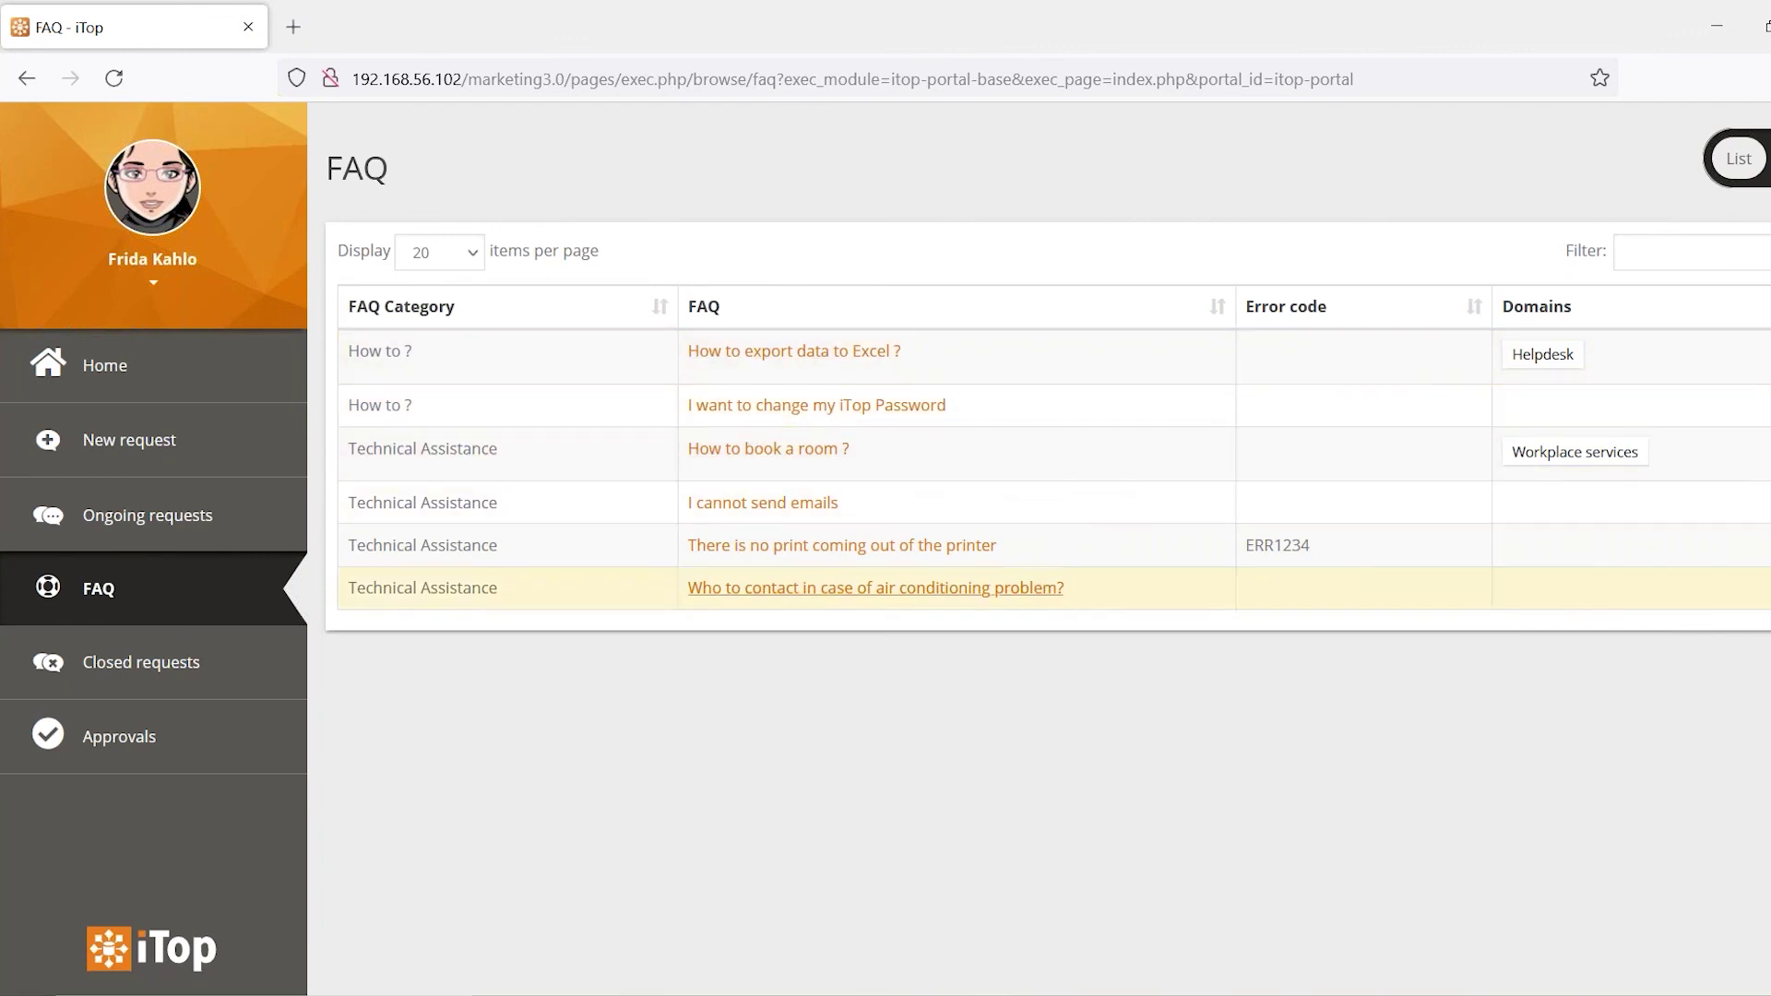
pyautogui.click(1651, 251)
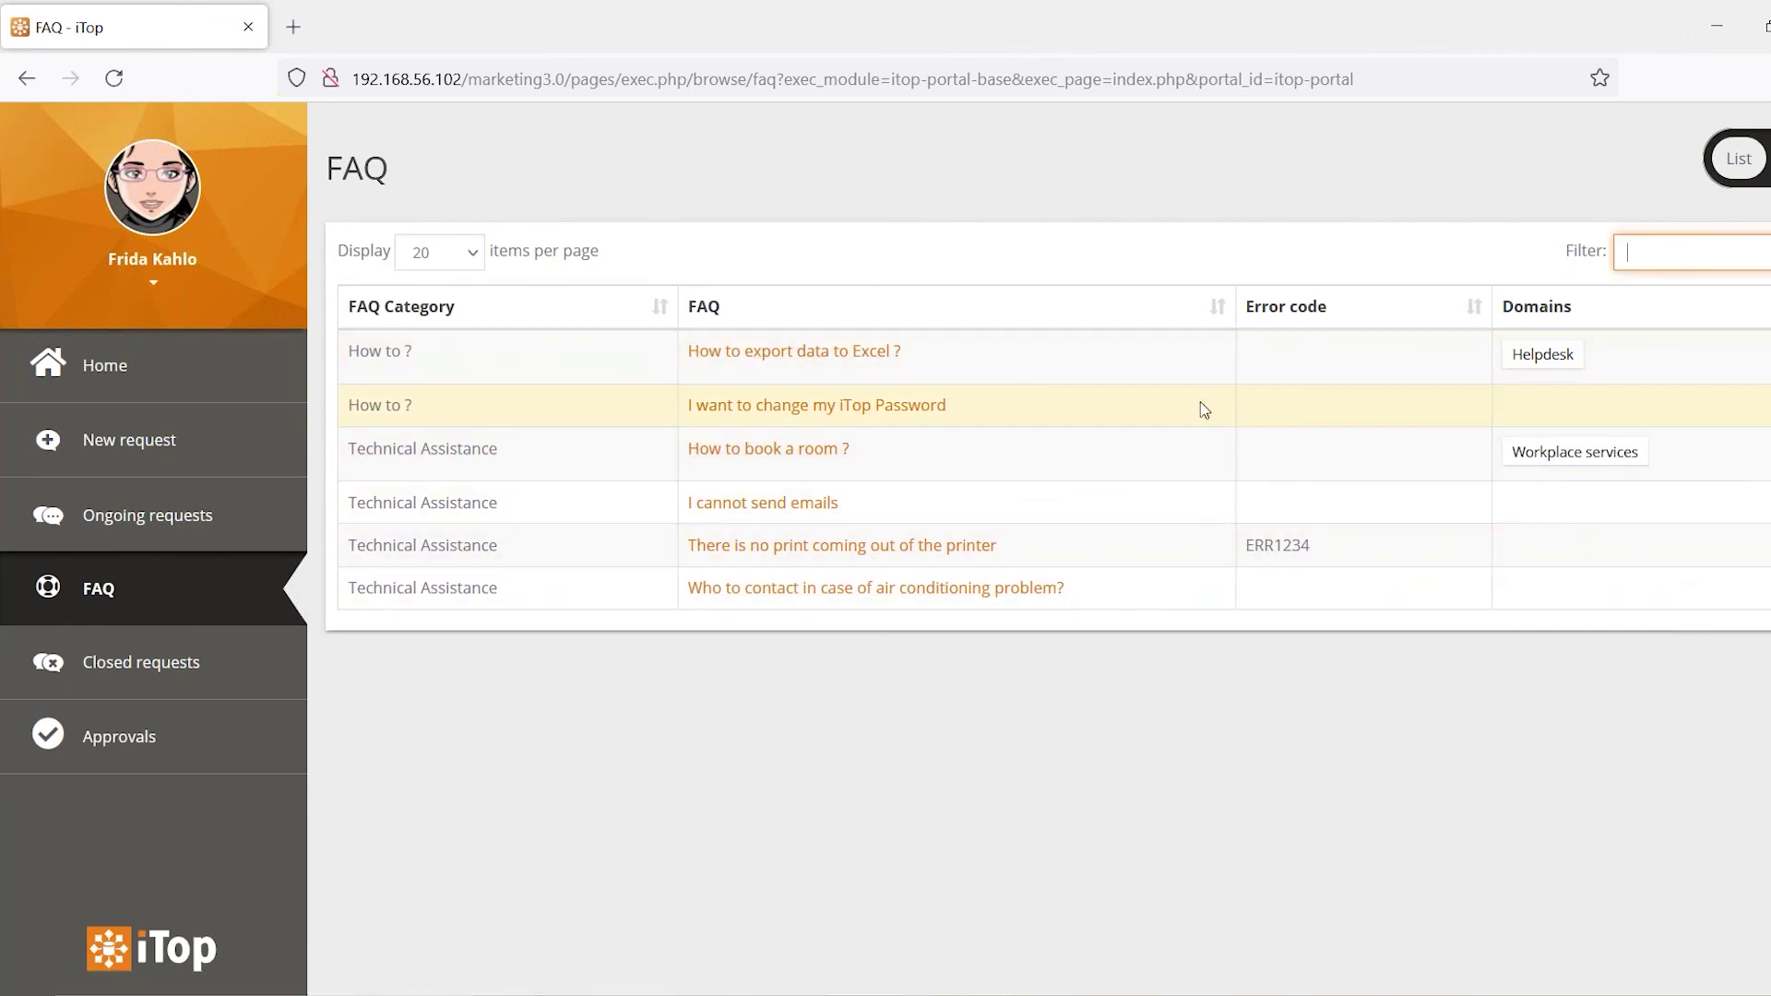
pyautogui.click(749, 405)
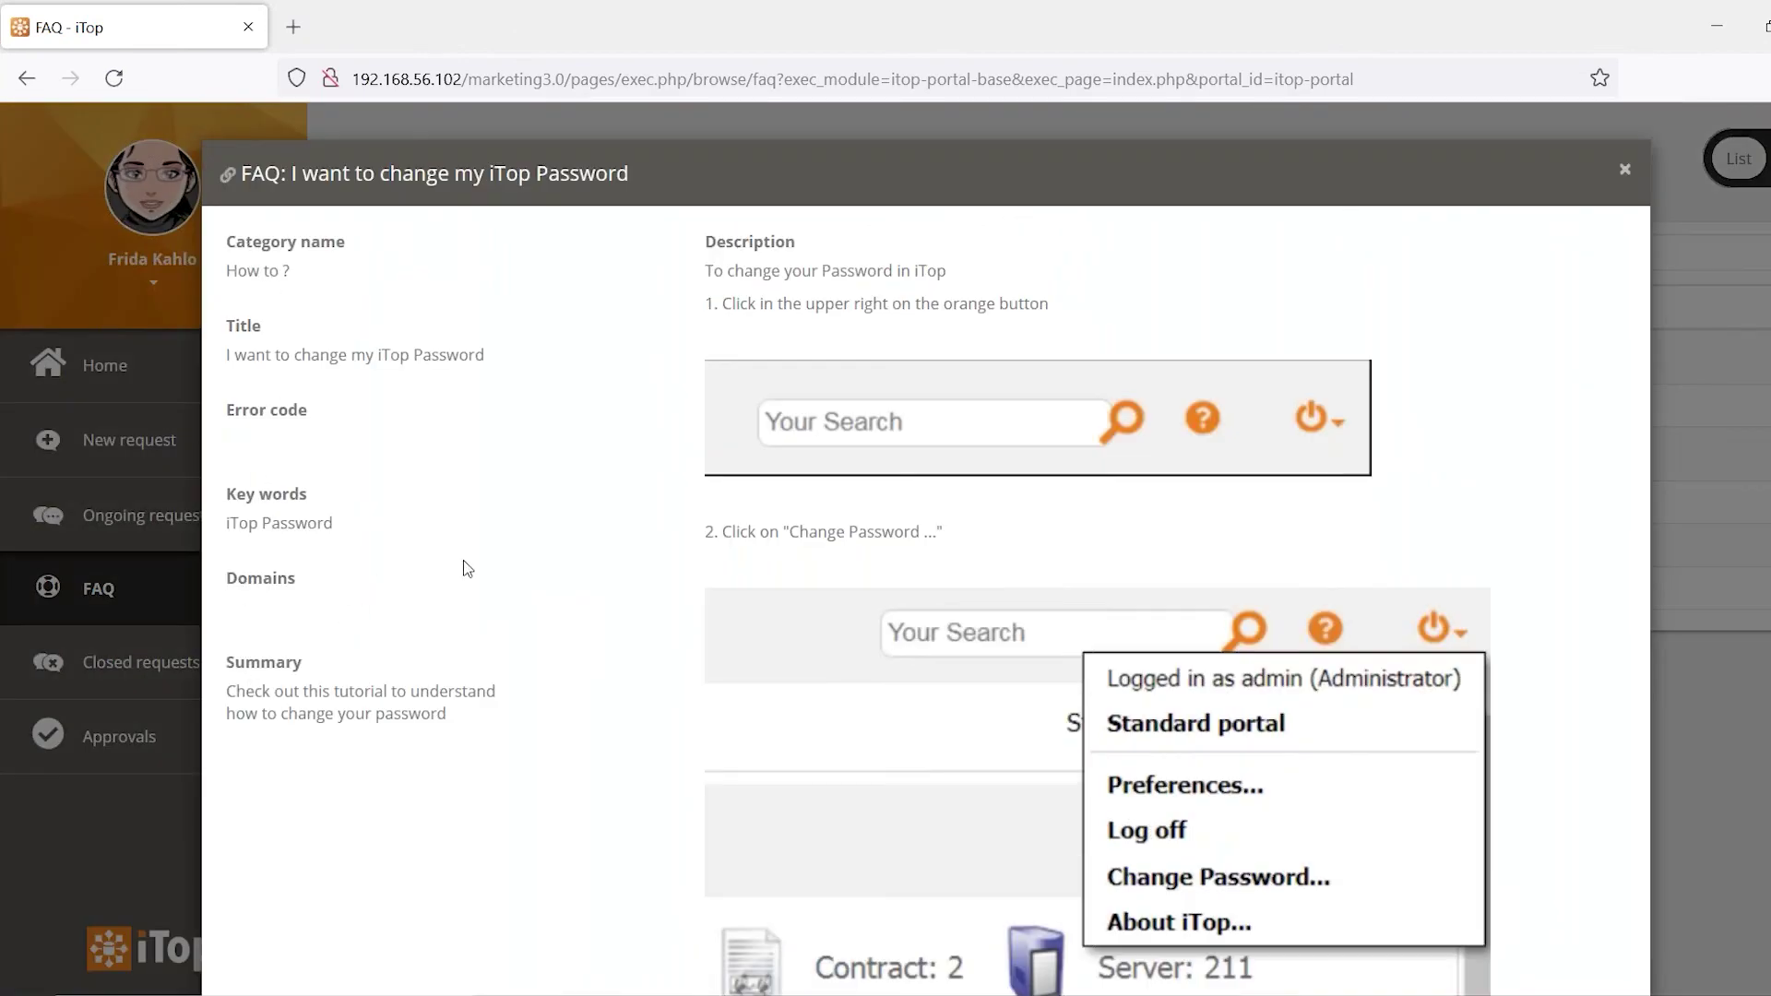
pyautogui.scroll(-1, 1152, 601)
pyautogui.scroll(-10, 1152, 601)
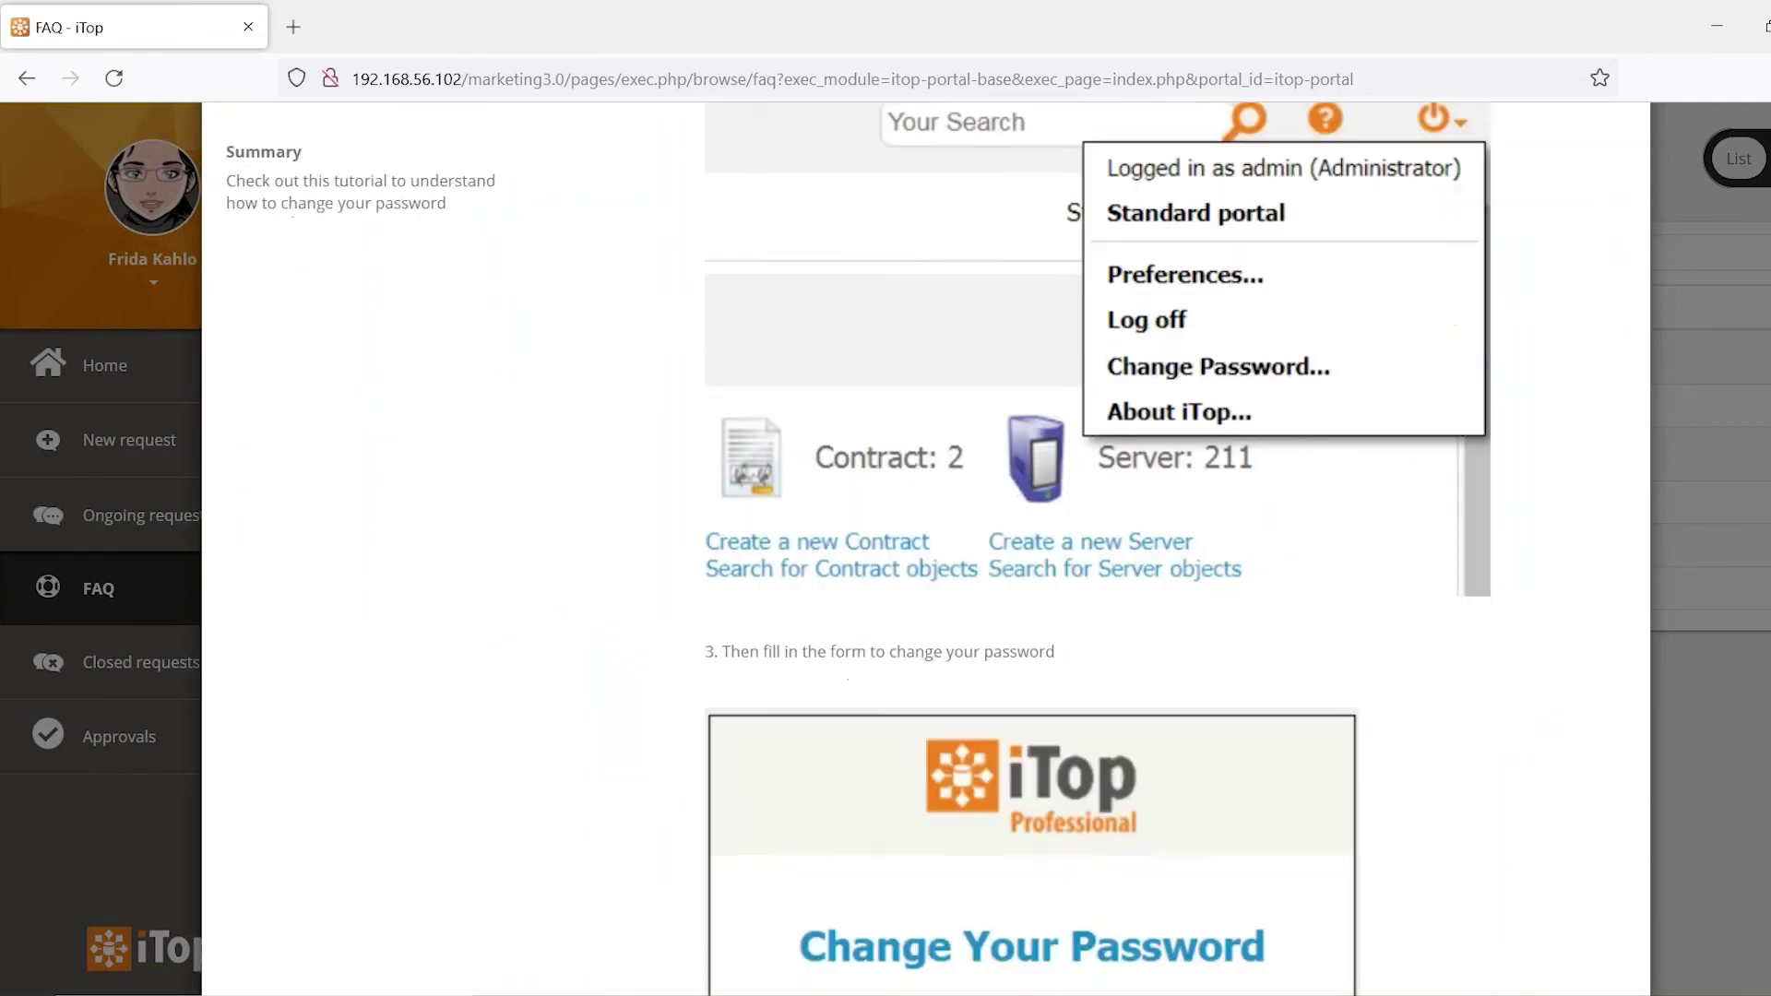
pyautogui.scroll(12, 1129, 620)
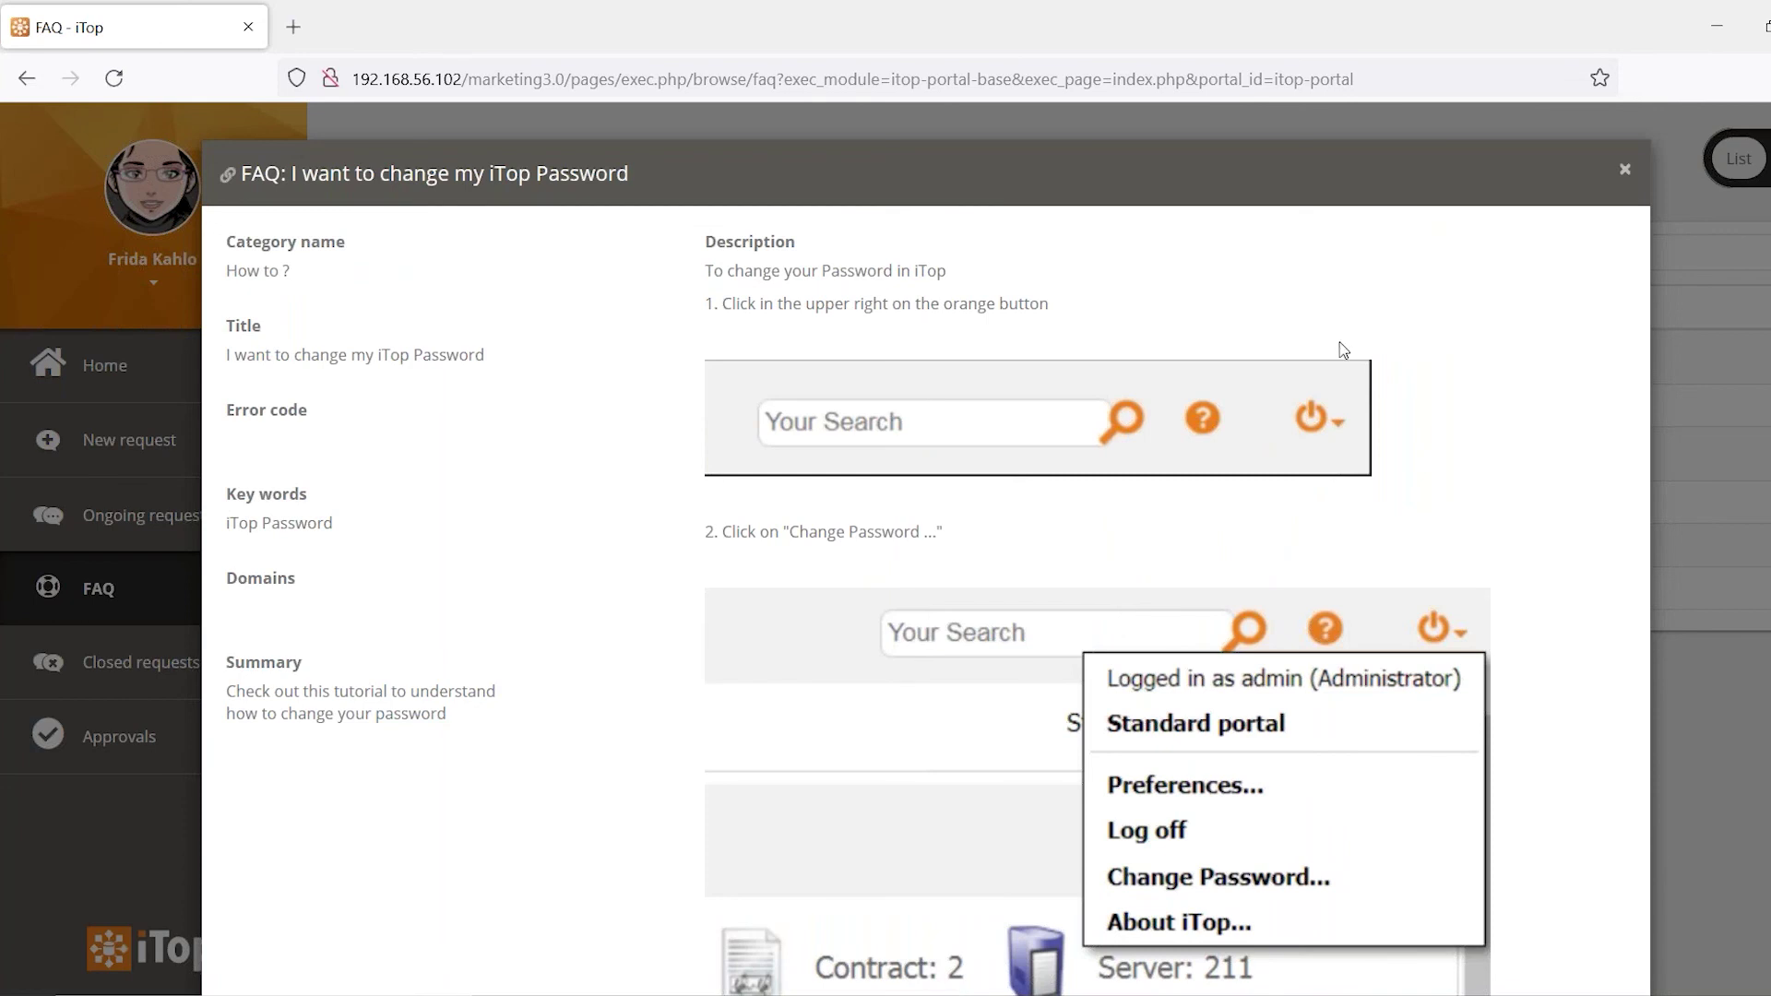
pyautogui.click(1625, 176)
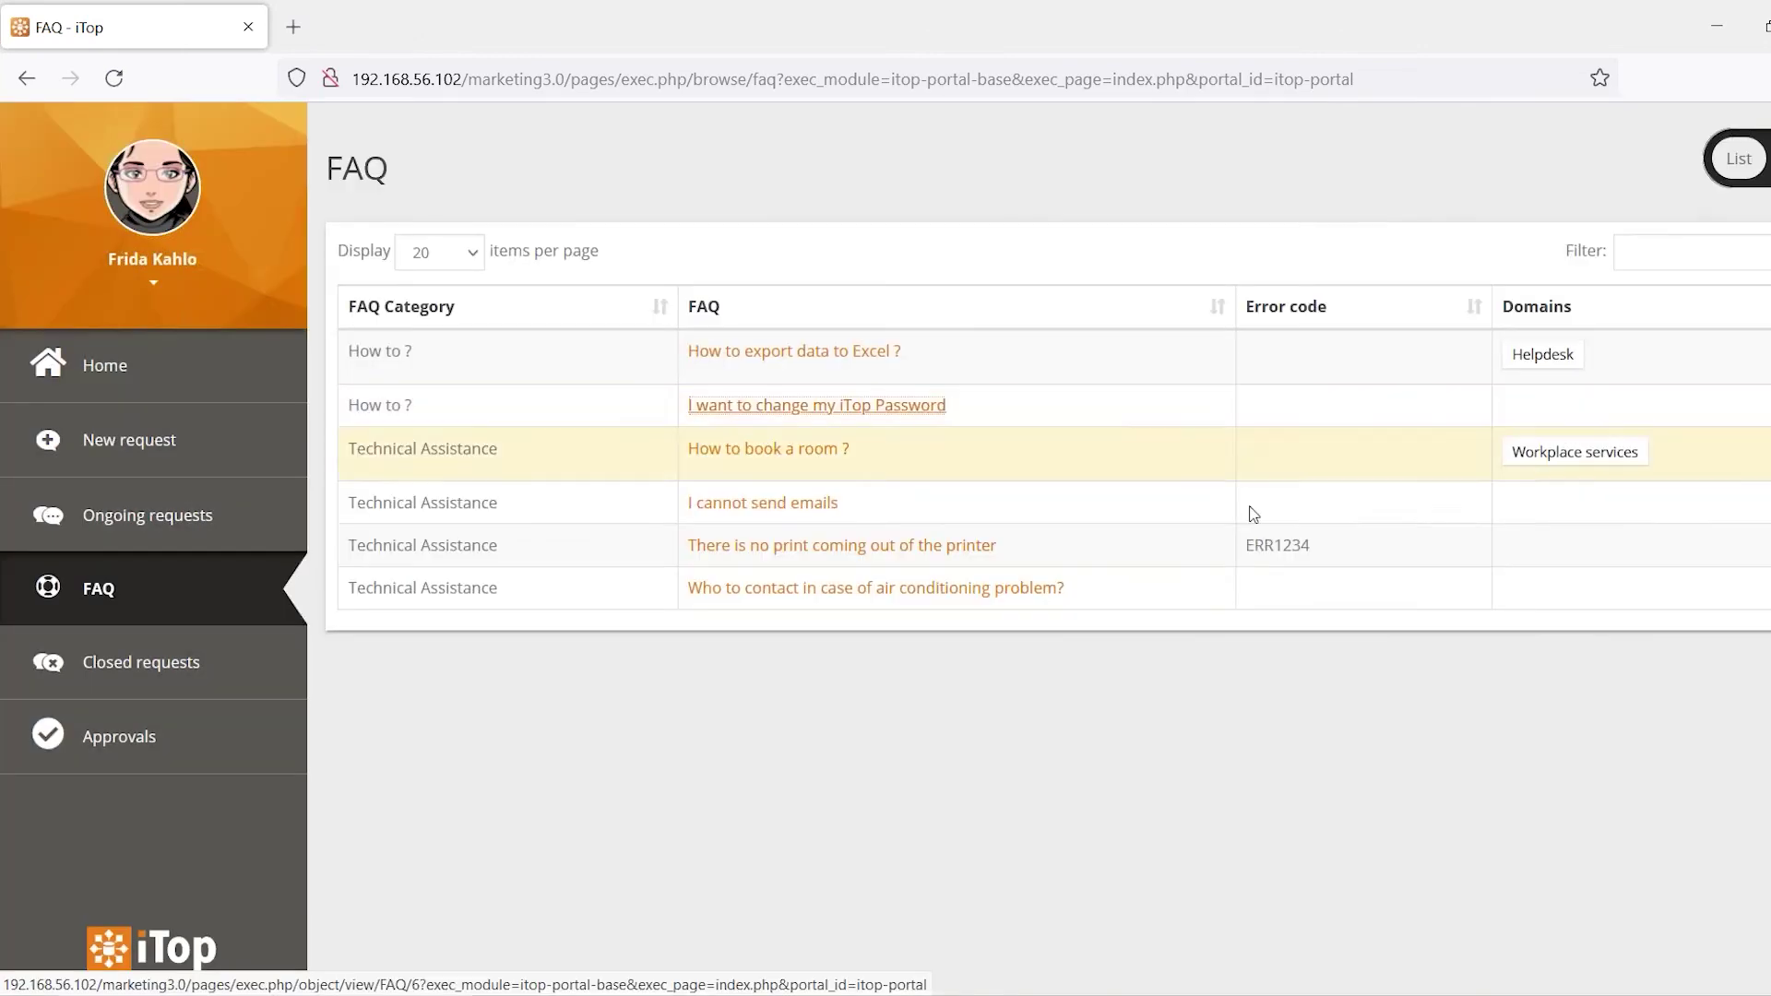